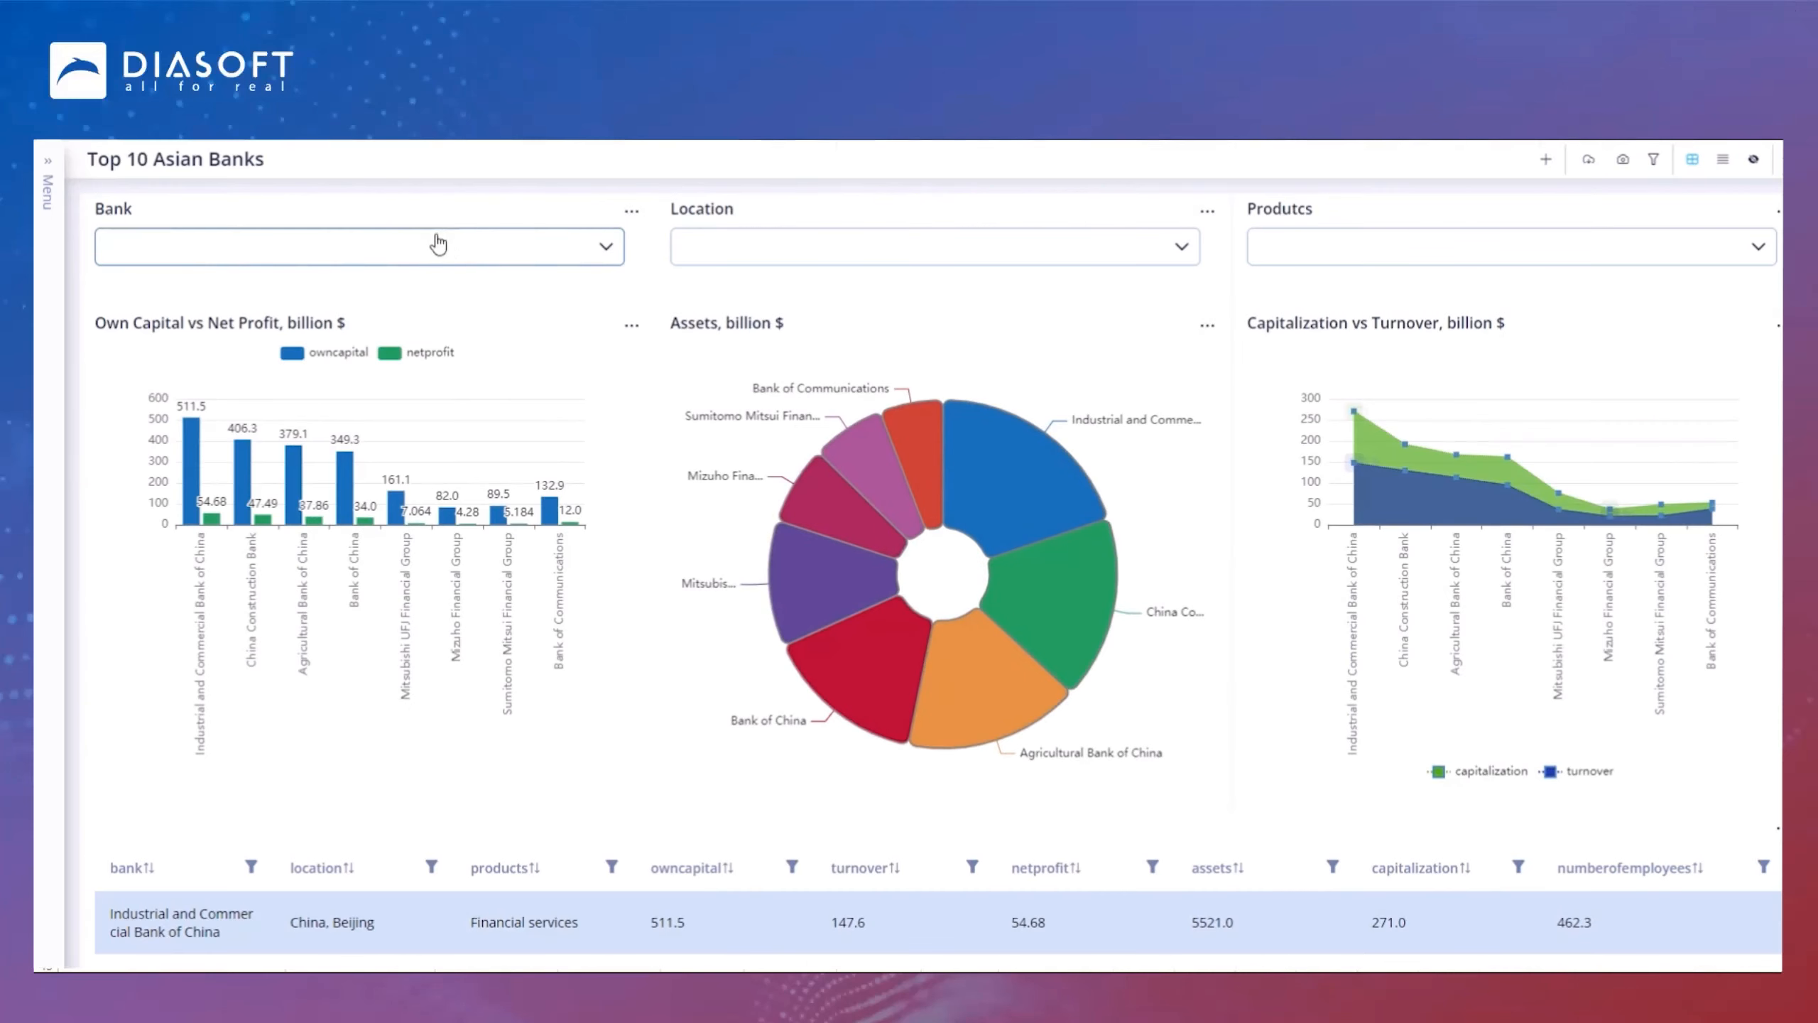
Step: Open the Bank, Location and Produtcs filter lists on the Top 10 Asian Banks dashboard to review their options
left_click(607, 252)
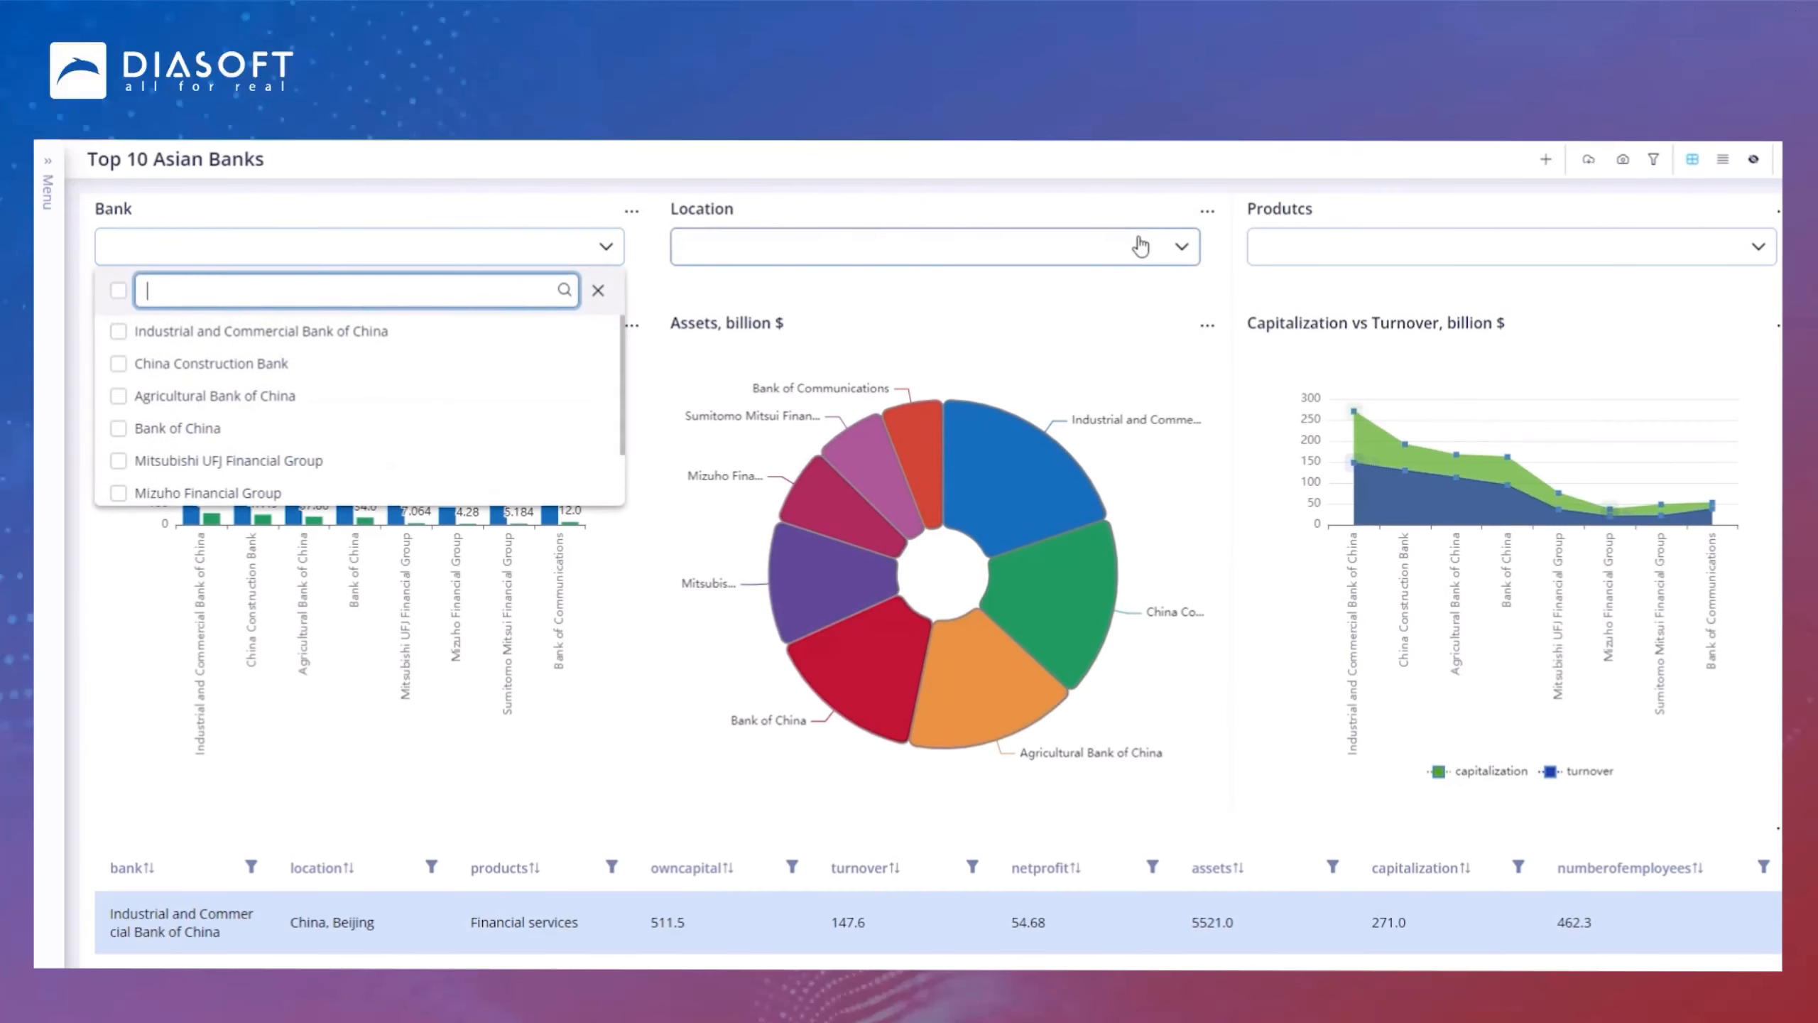
left_click(1186, 247)
left_click(1738, 252)
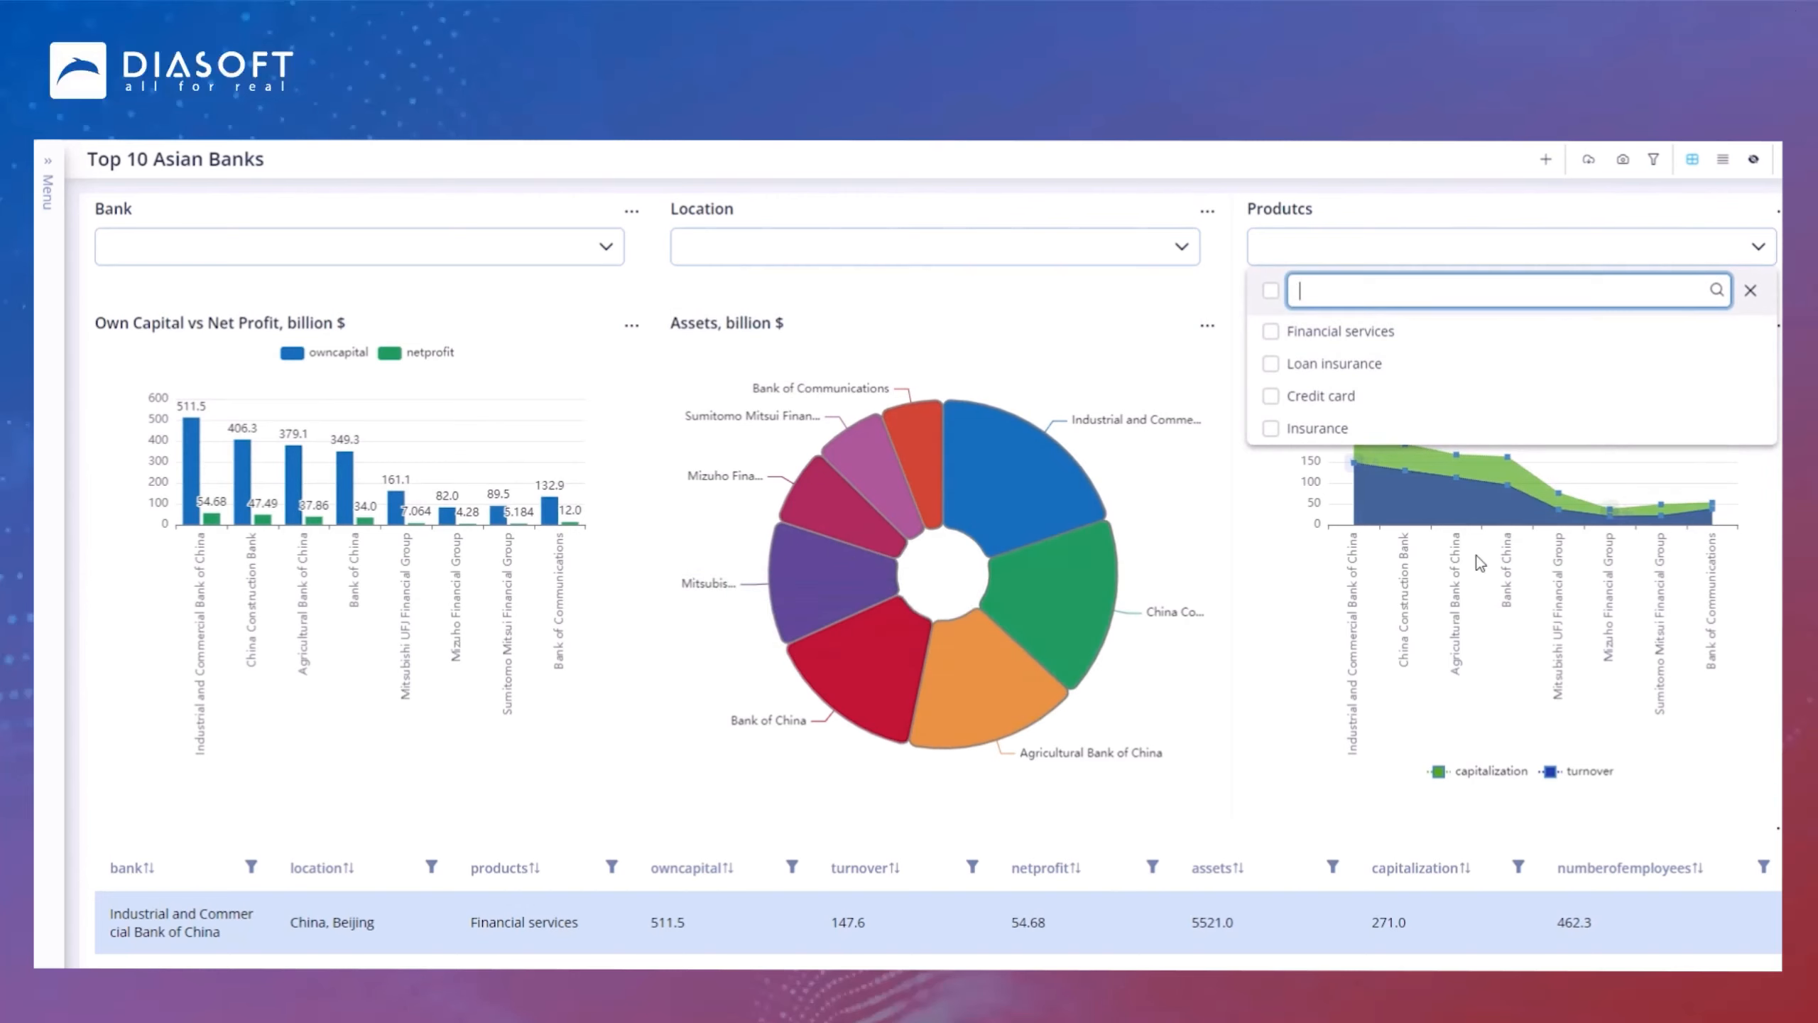
scroll(1198, 878, "down", 3)
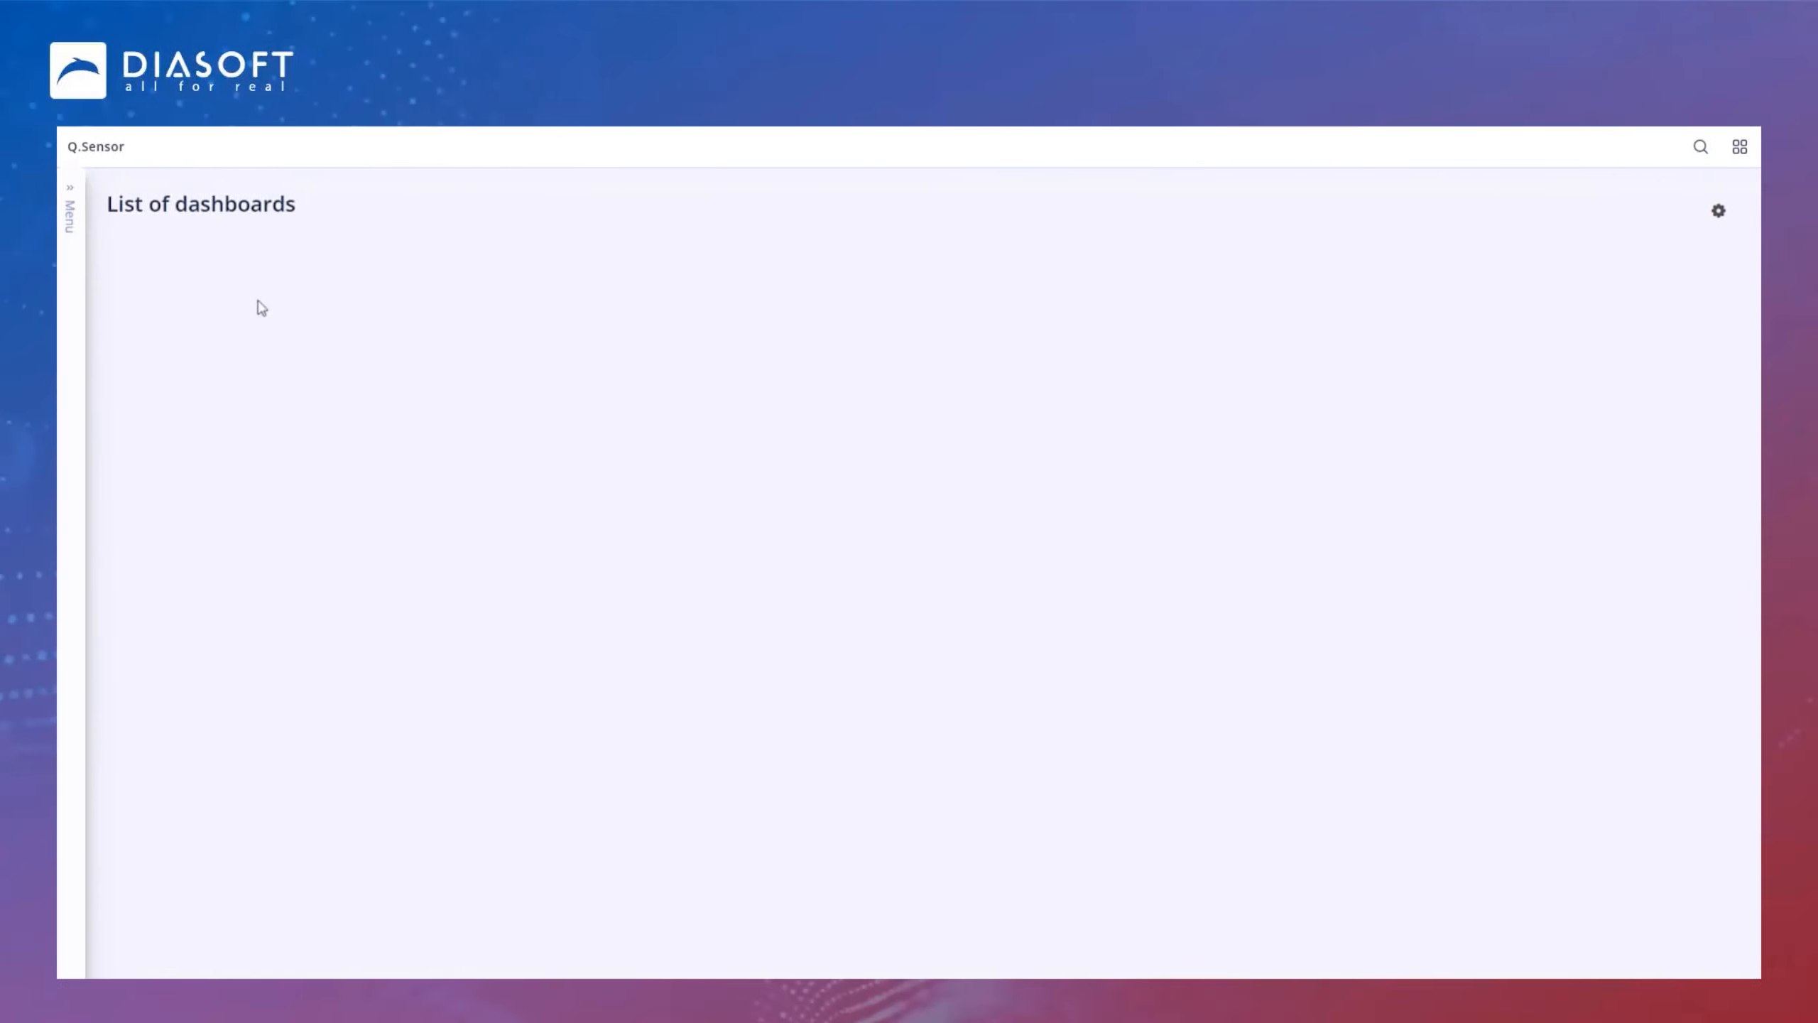
Step: In Settings, open the data sources list and upload an Excel file into the TESTFSSP data source
left_click(70, 204)
left_click(133, 902)
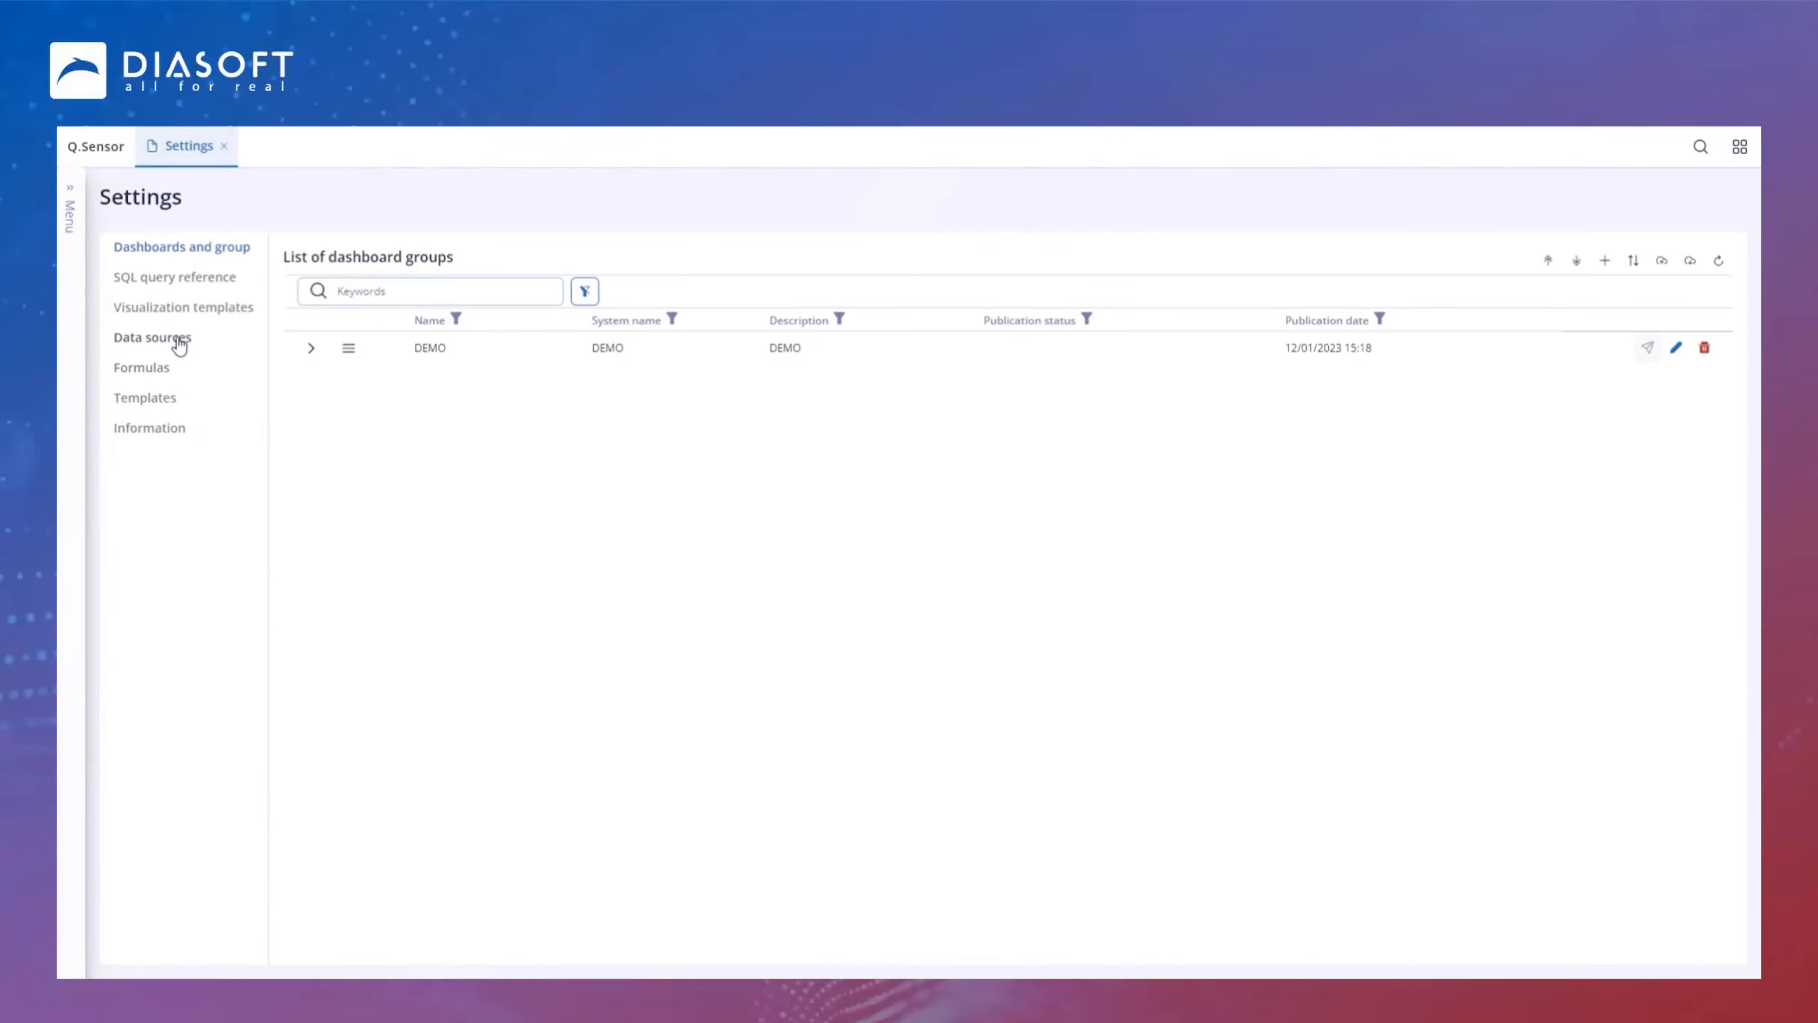
left_click(179, 344)
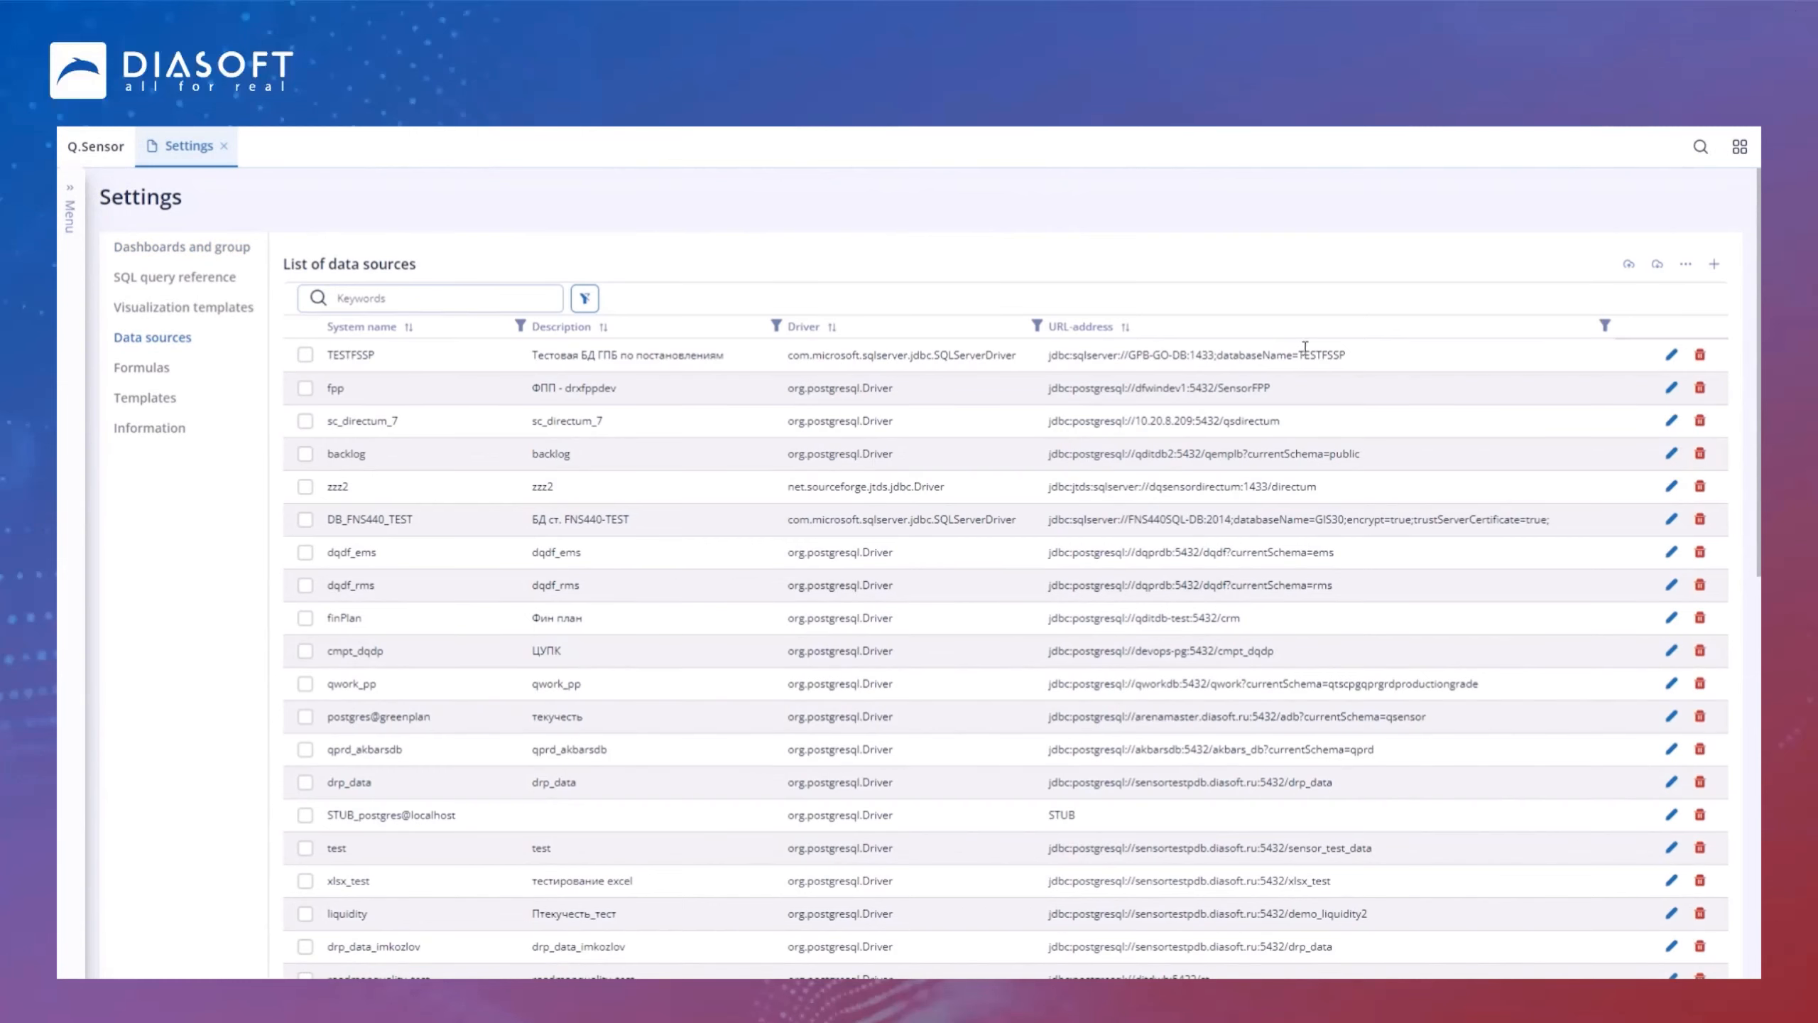
left_click(1686, 264)
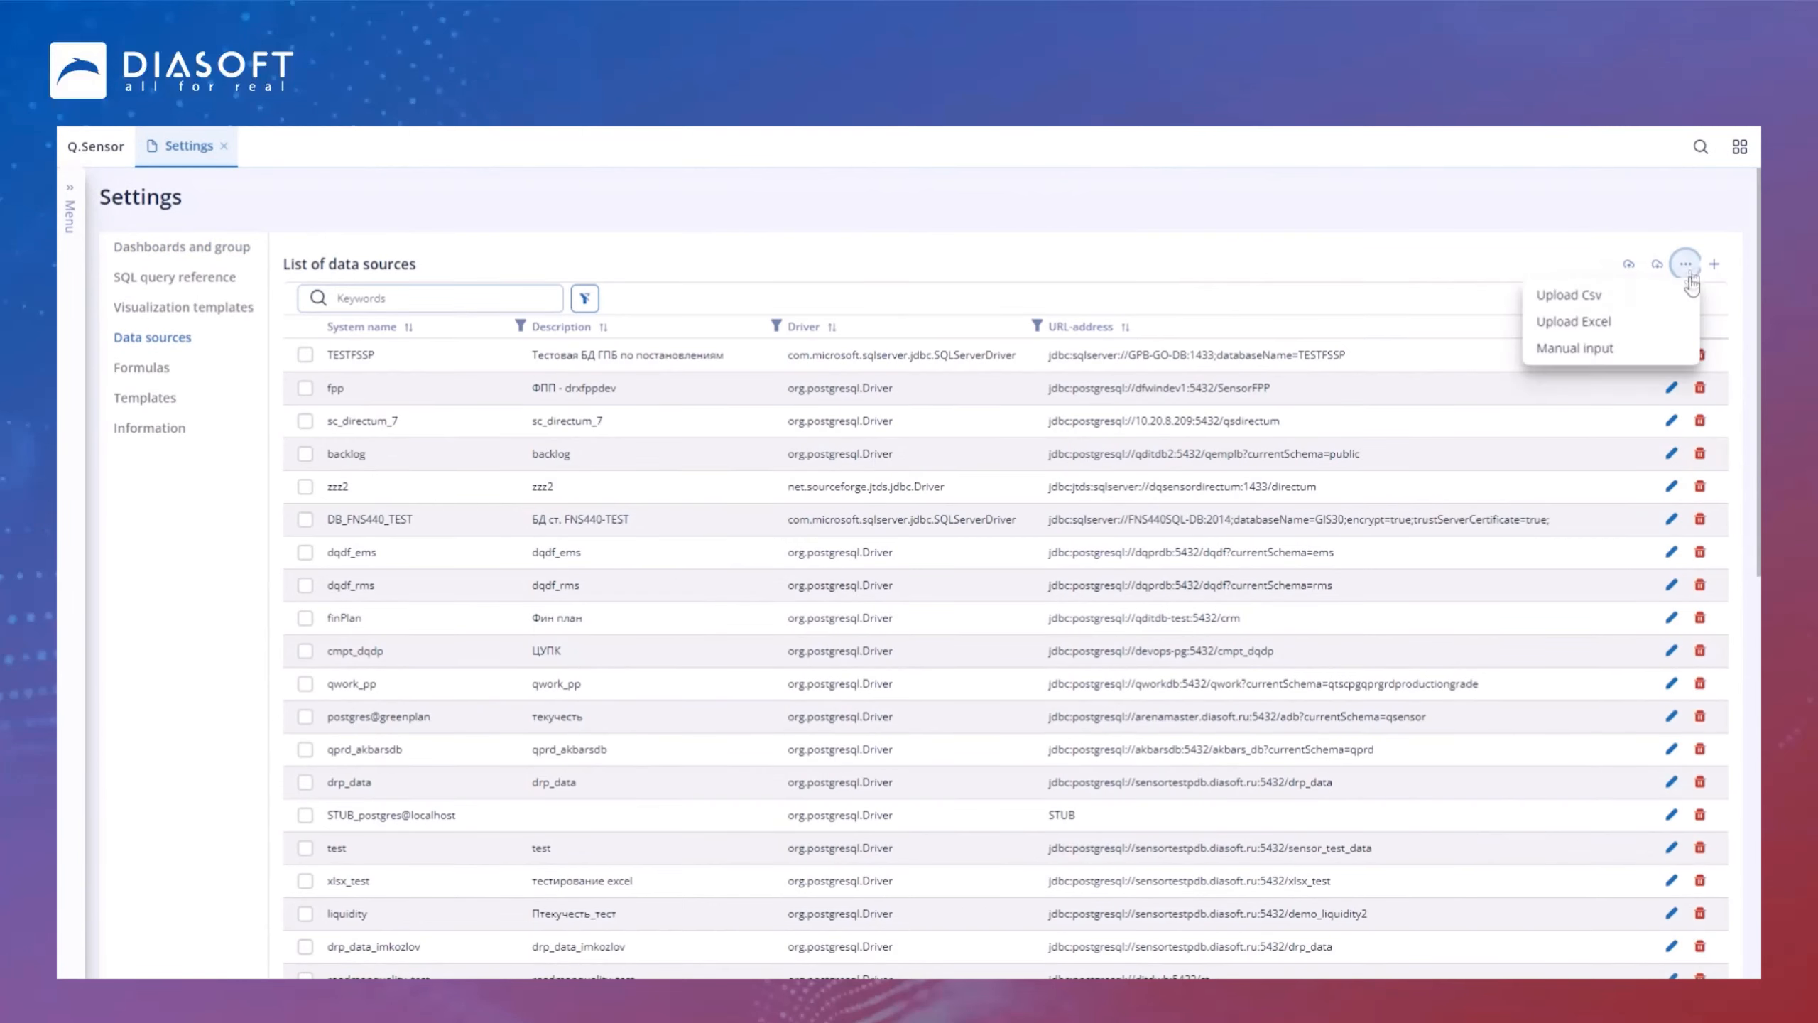
left_click(1629, 326)
left_click(1120, 191)
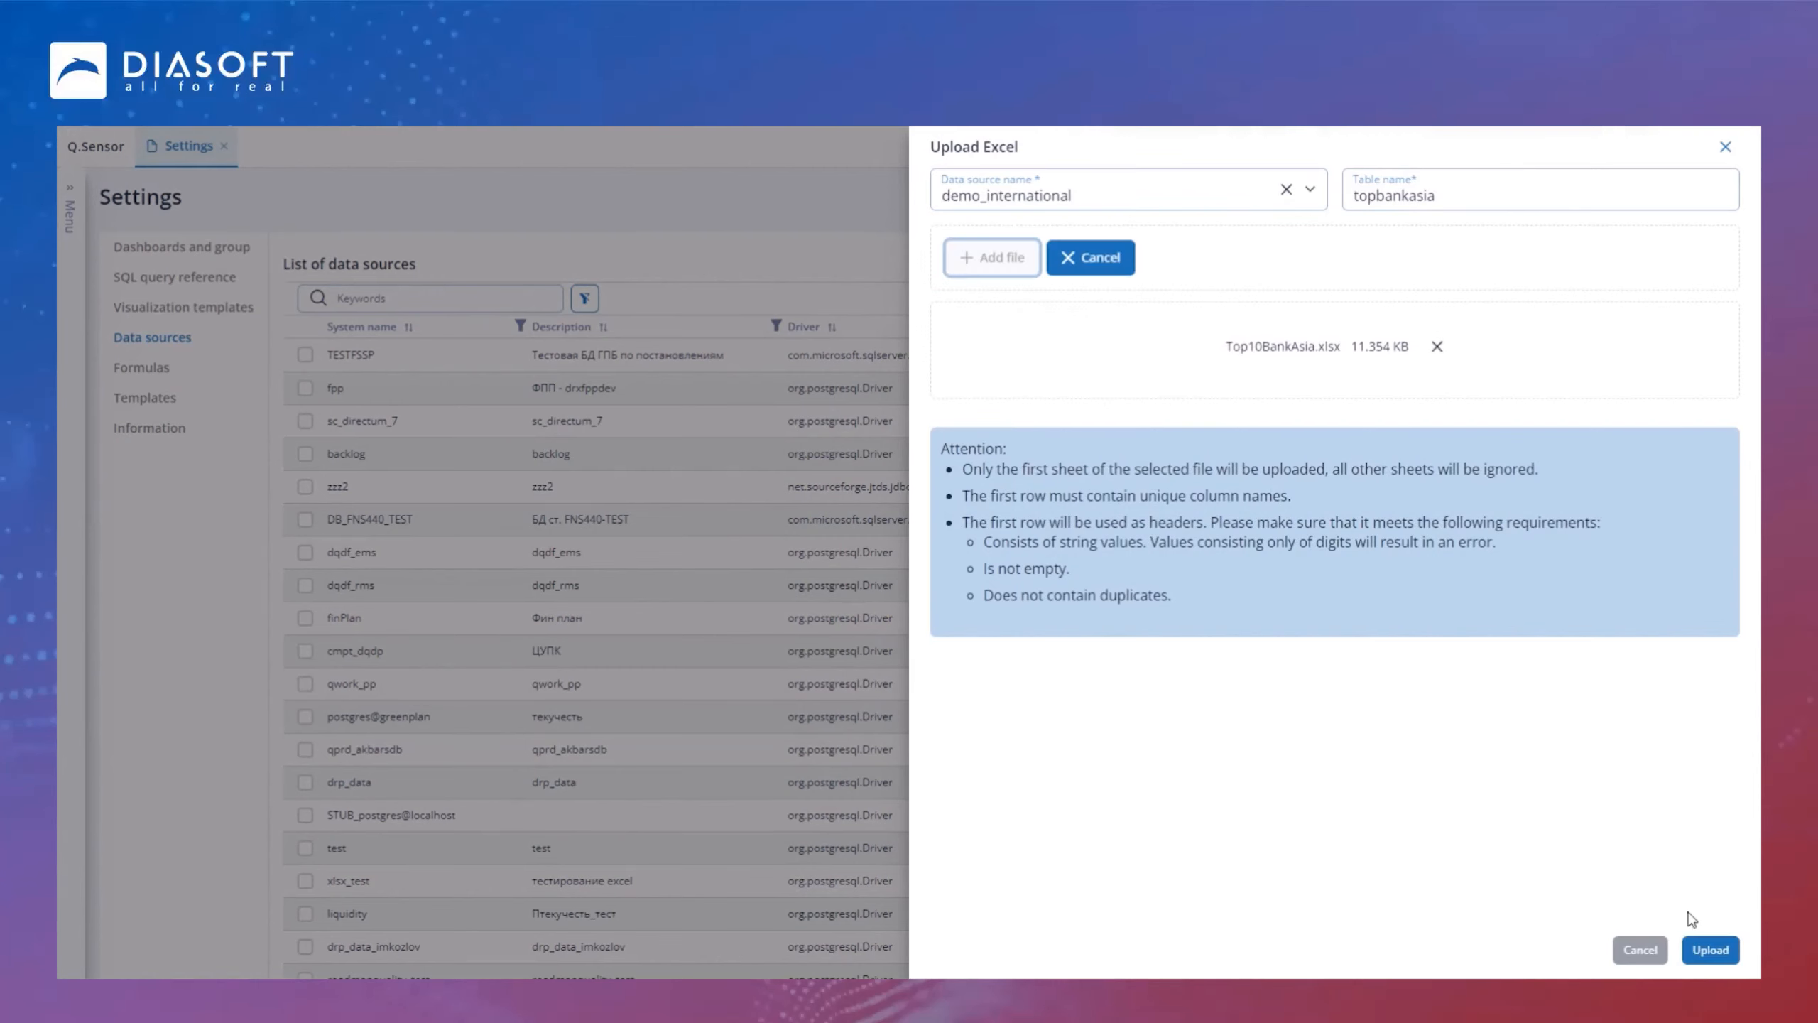
left_click(1709, 953)
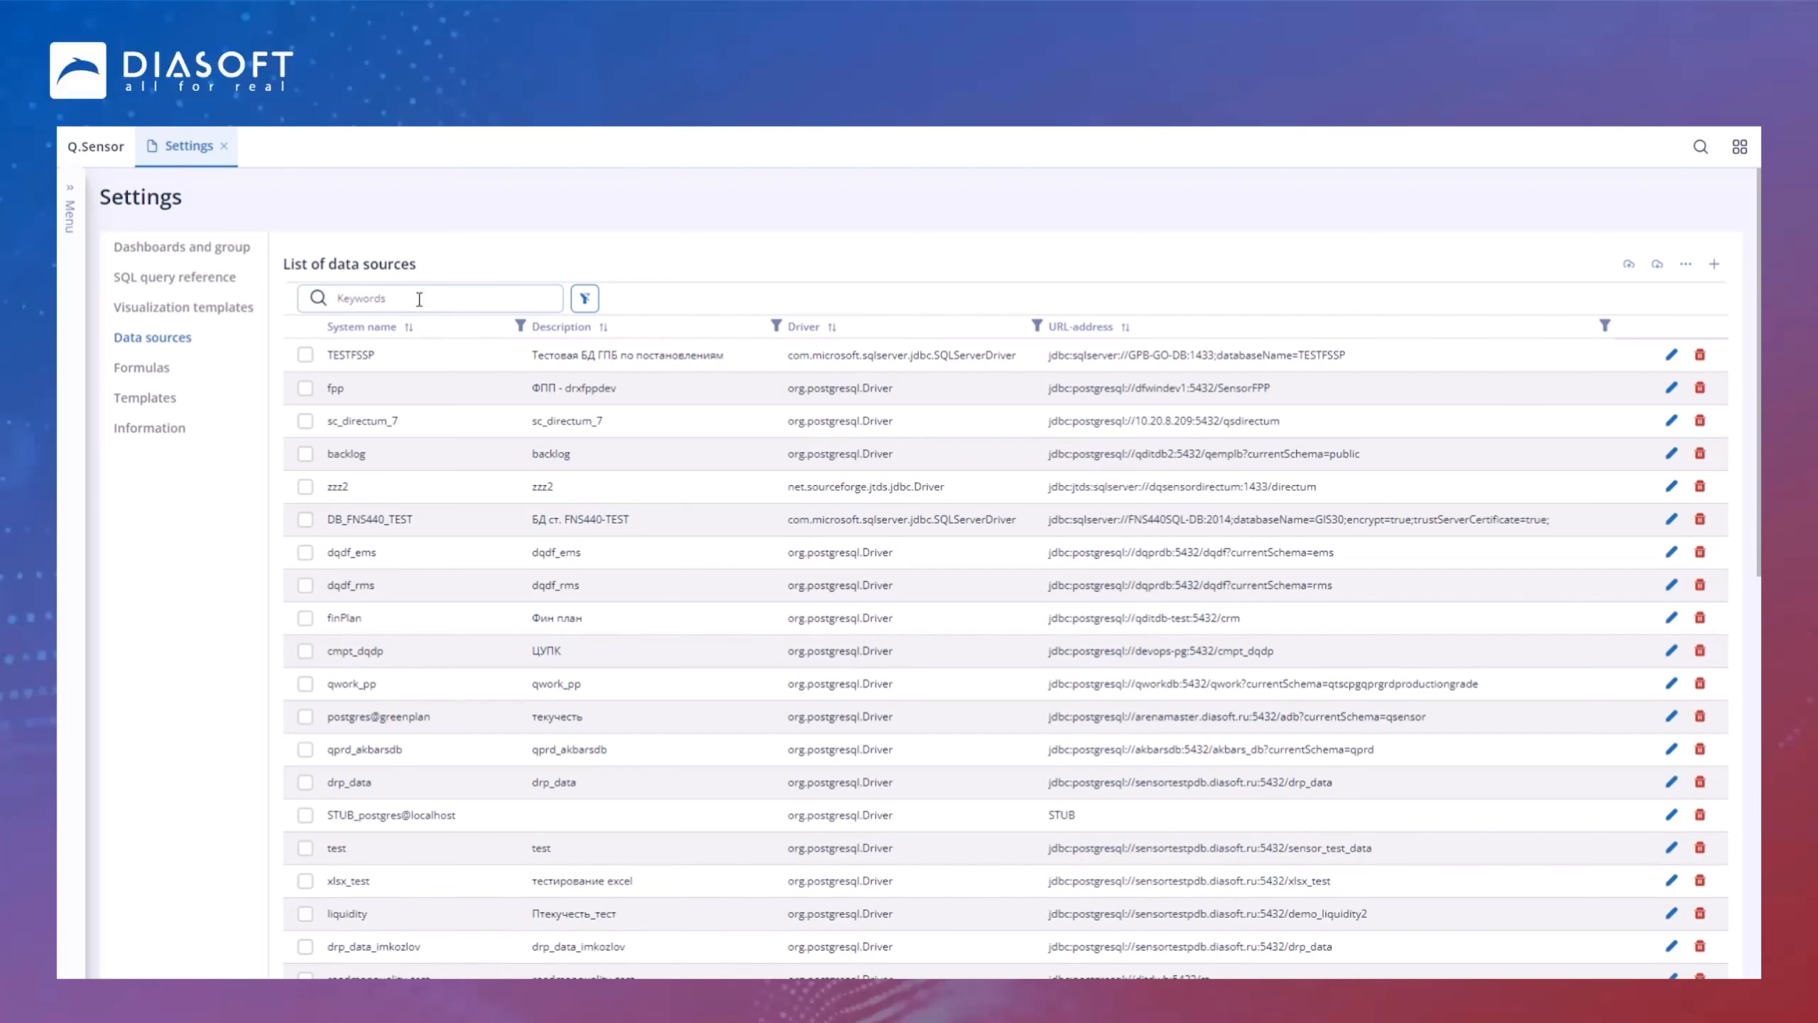
Step: Start creating a new dashboard and name it Top 10 Asian Banks
left_click(70, 215)
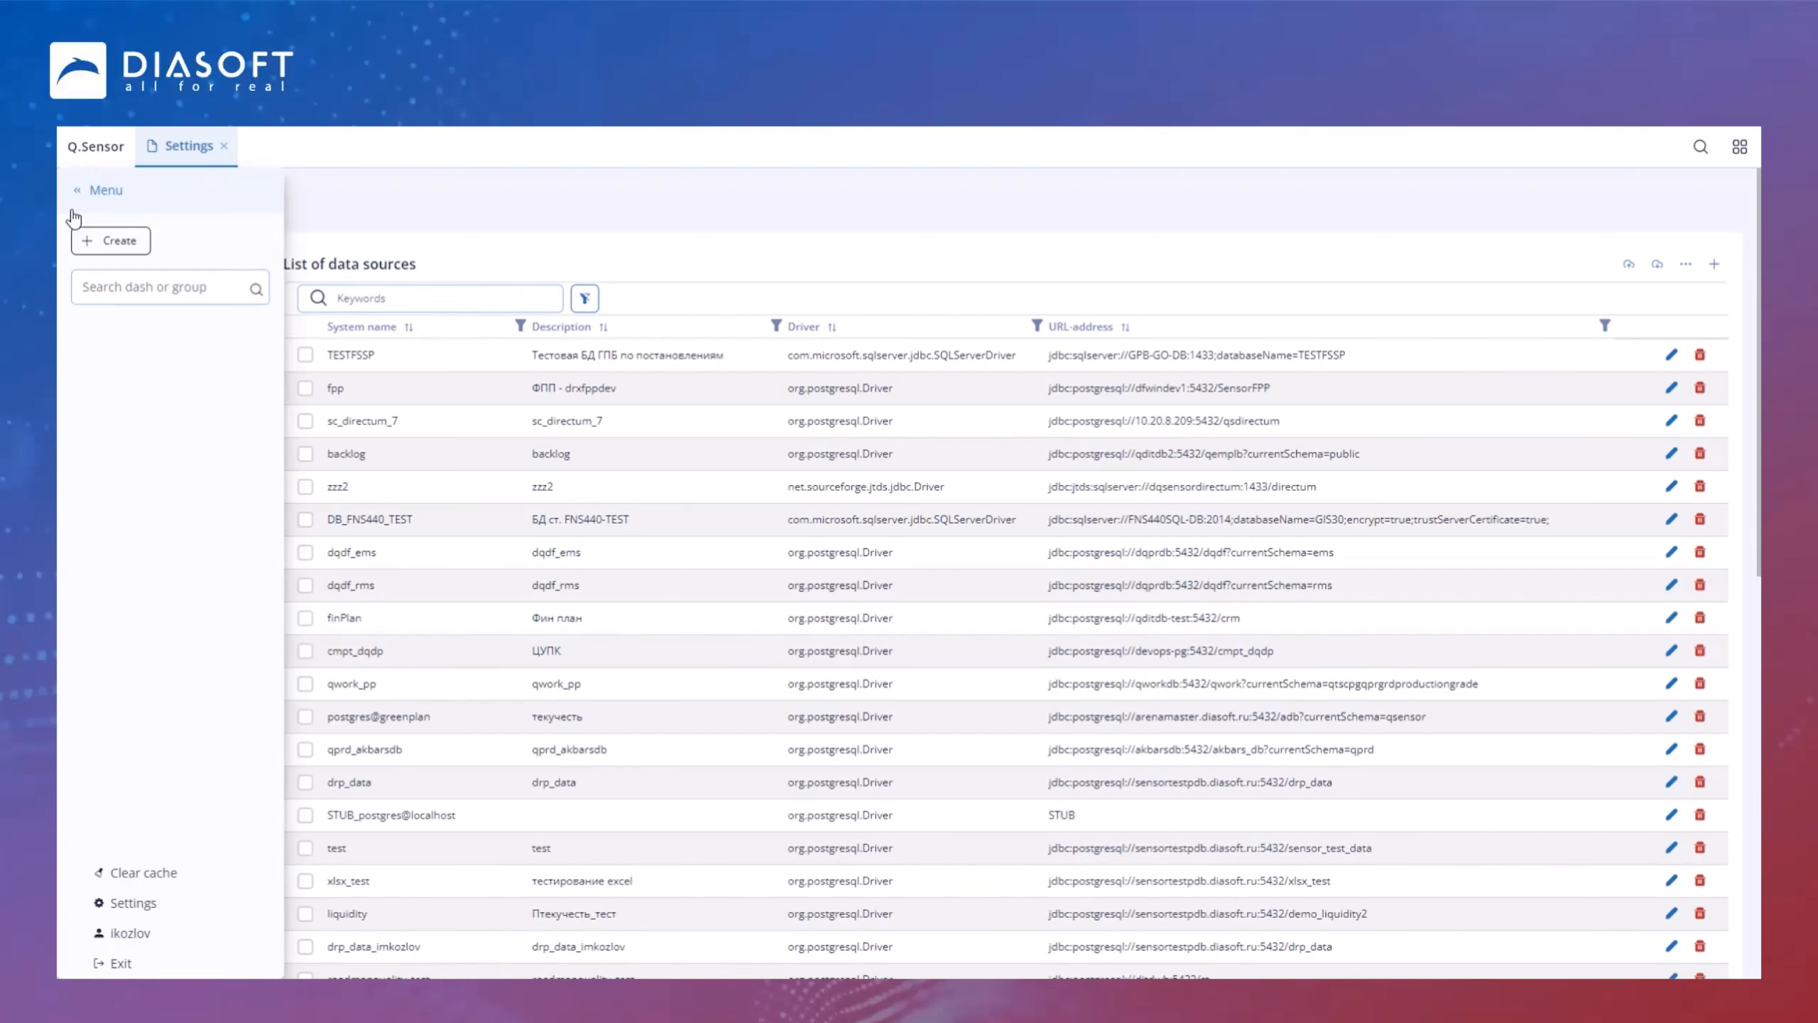
left_click(109, 244)
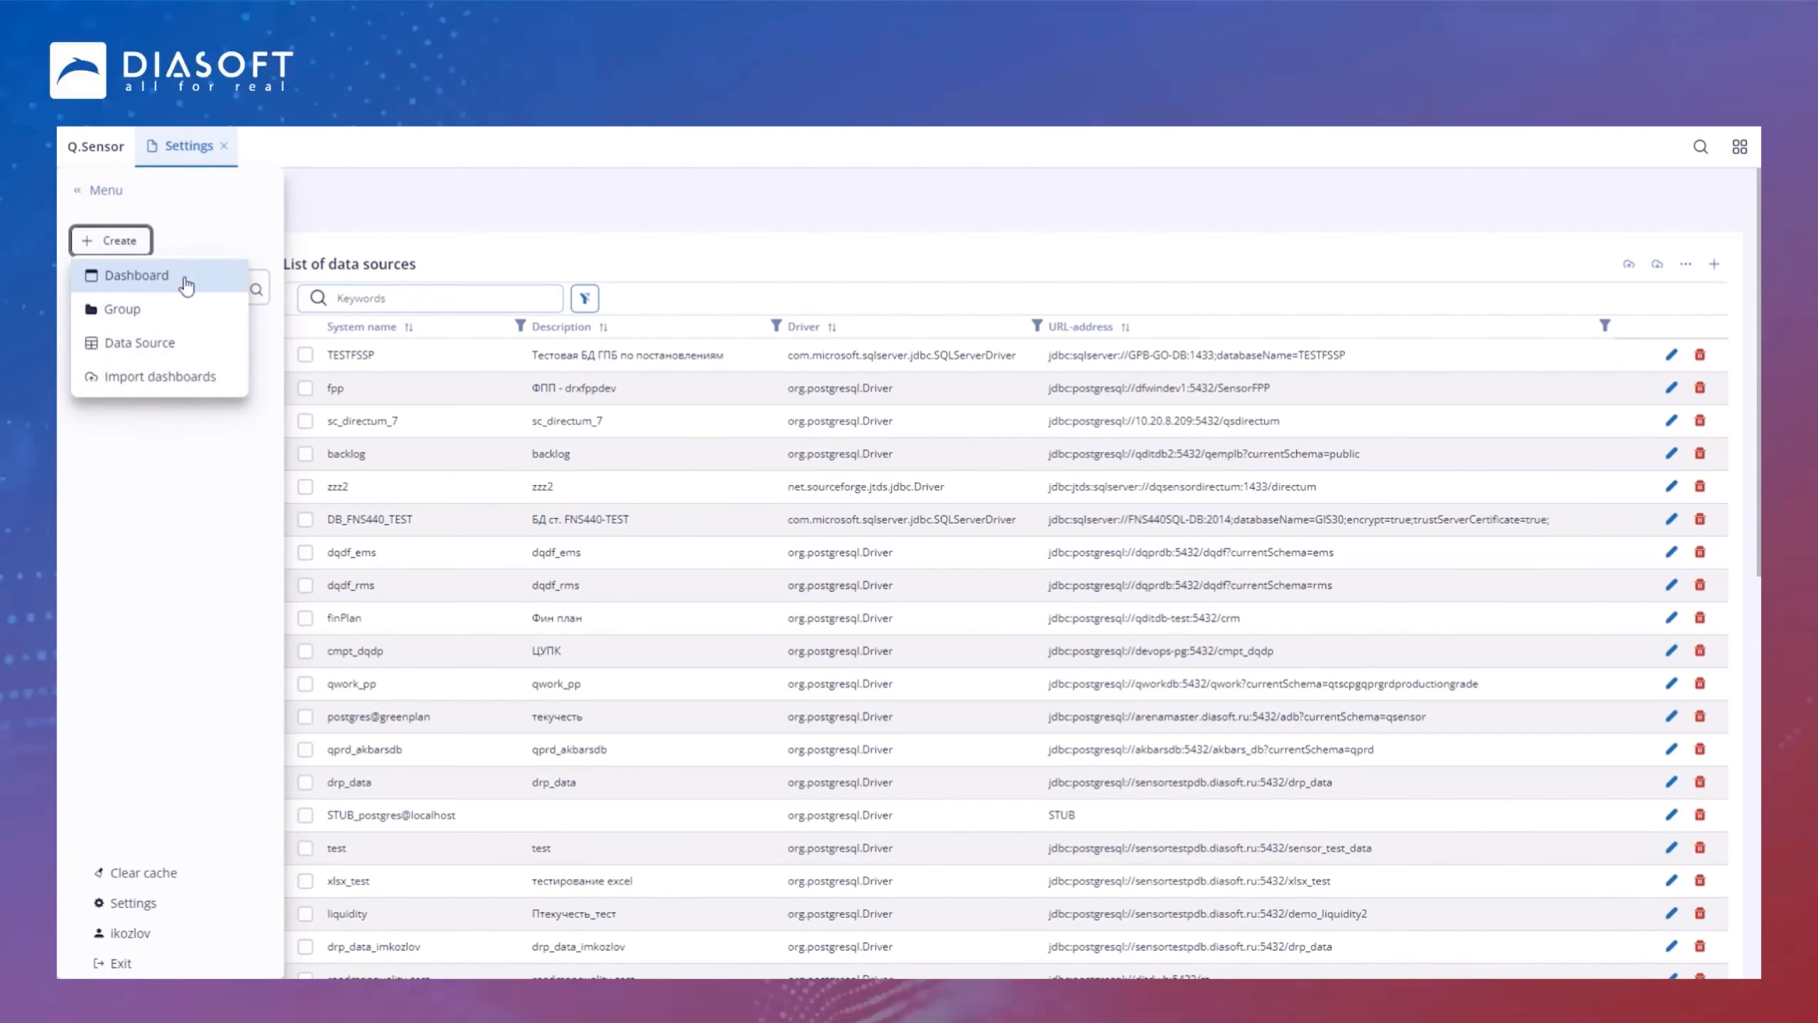
left_click(183, 284)
left_click(1598, 204)
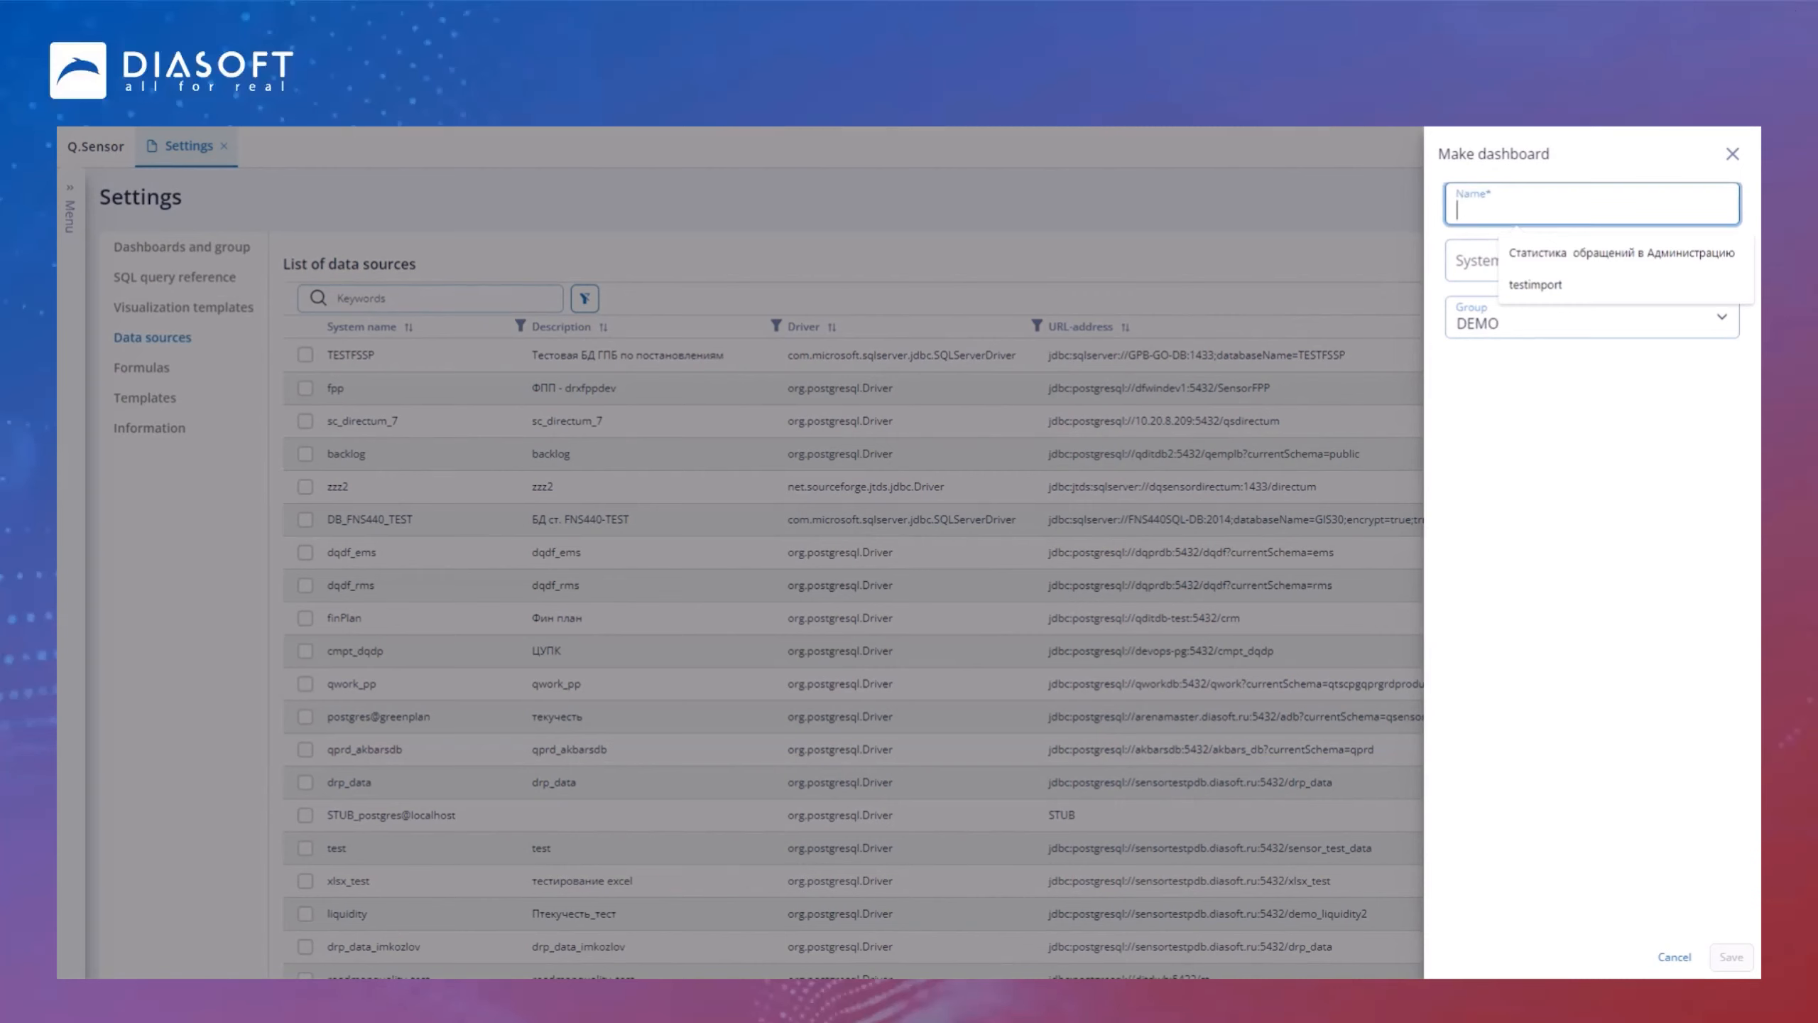
left_click(1551, 203)
type("Top 10 Asian Banks")
Step: Set the dashboard's system name and group to DEMO and save it
left_click(1477, 264)
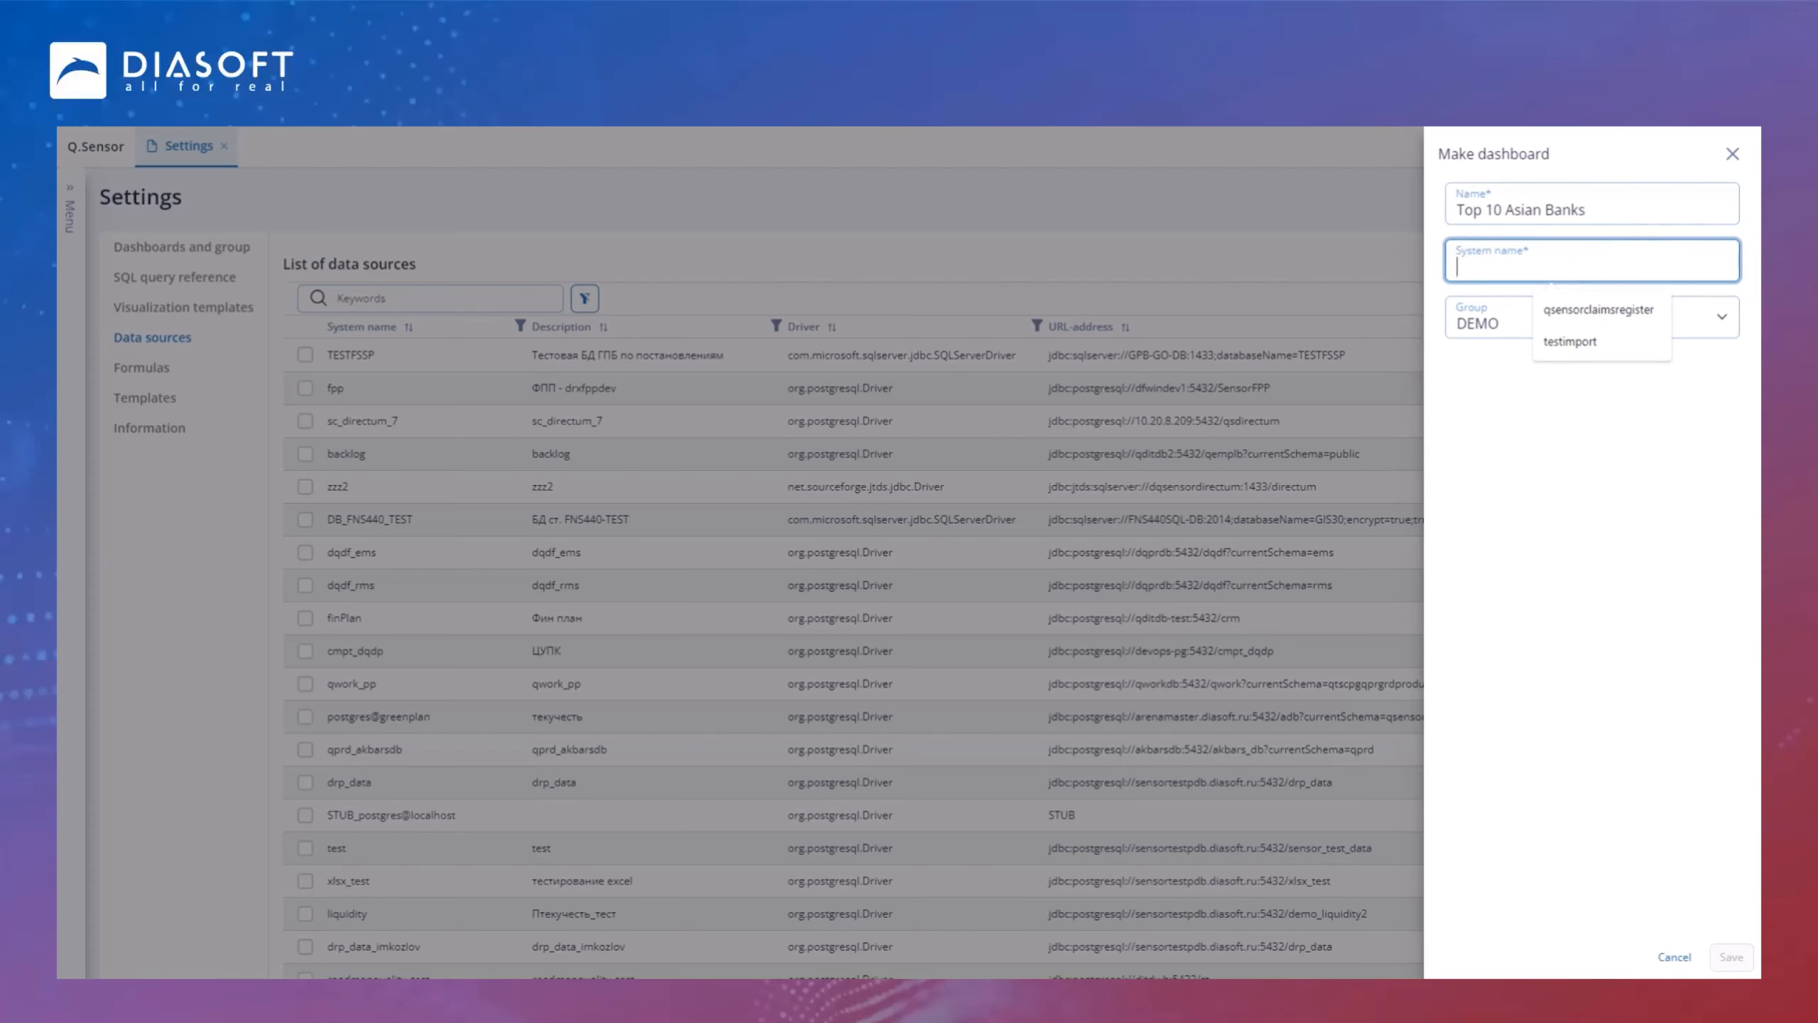
type("DEMO")
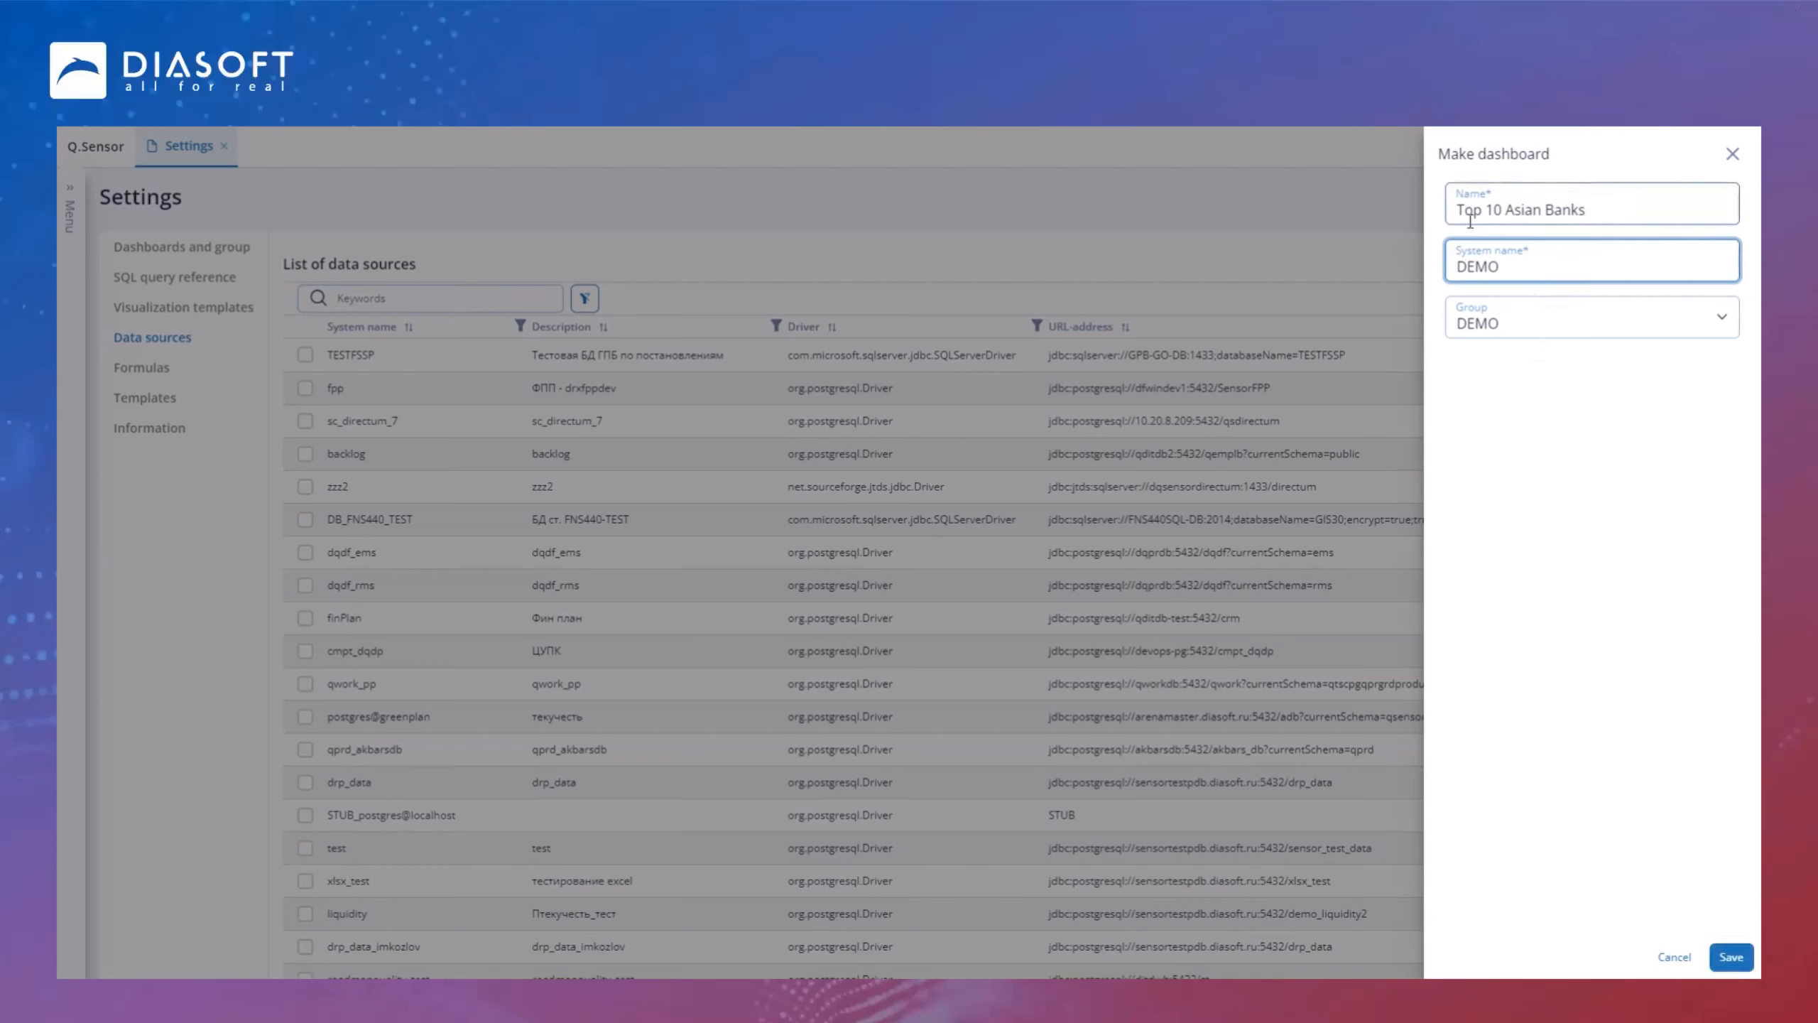
left_click(1570, 331)
left_click(1546, 347)
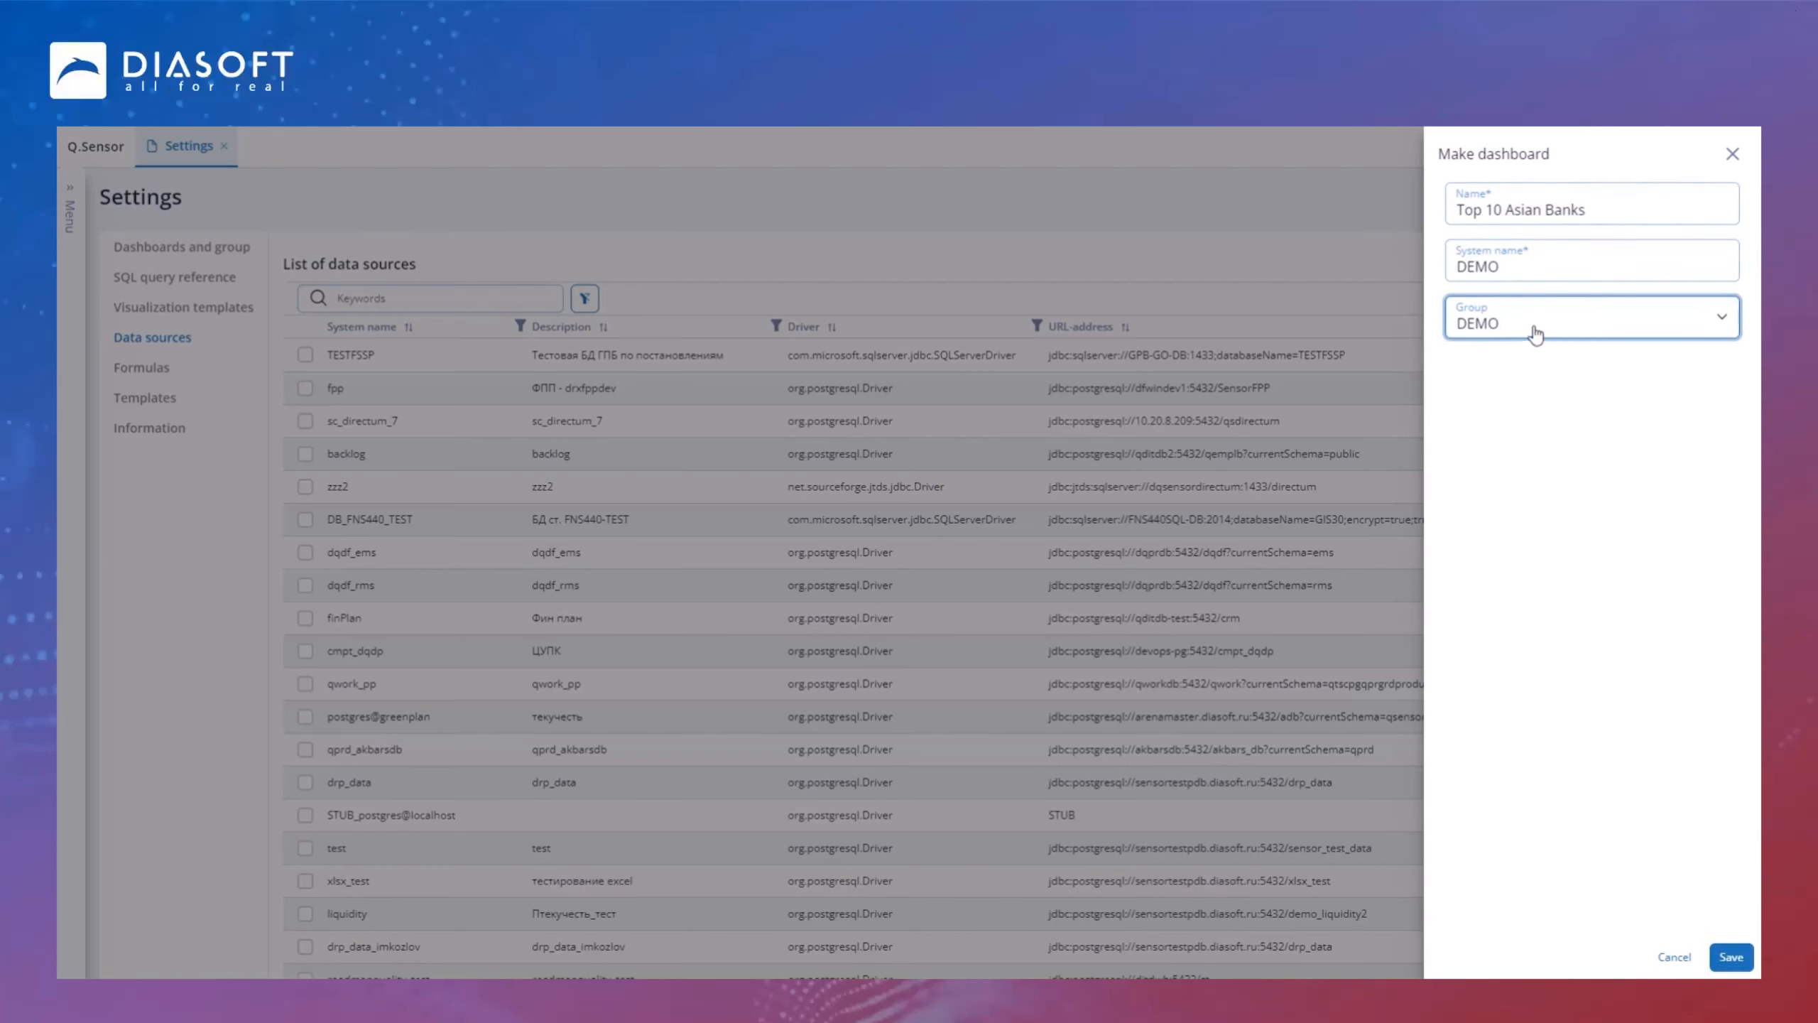
left_click(1730, 957)
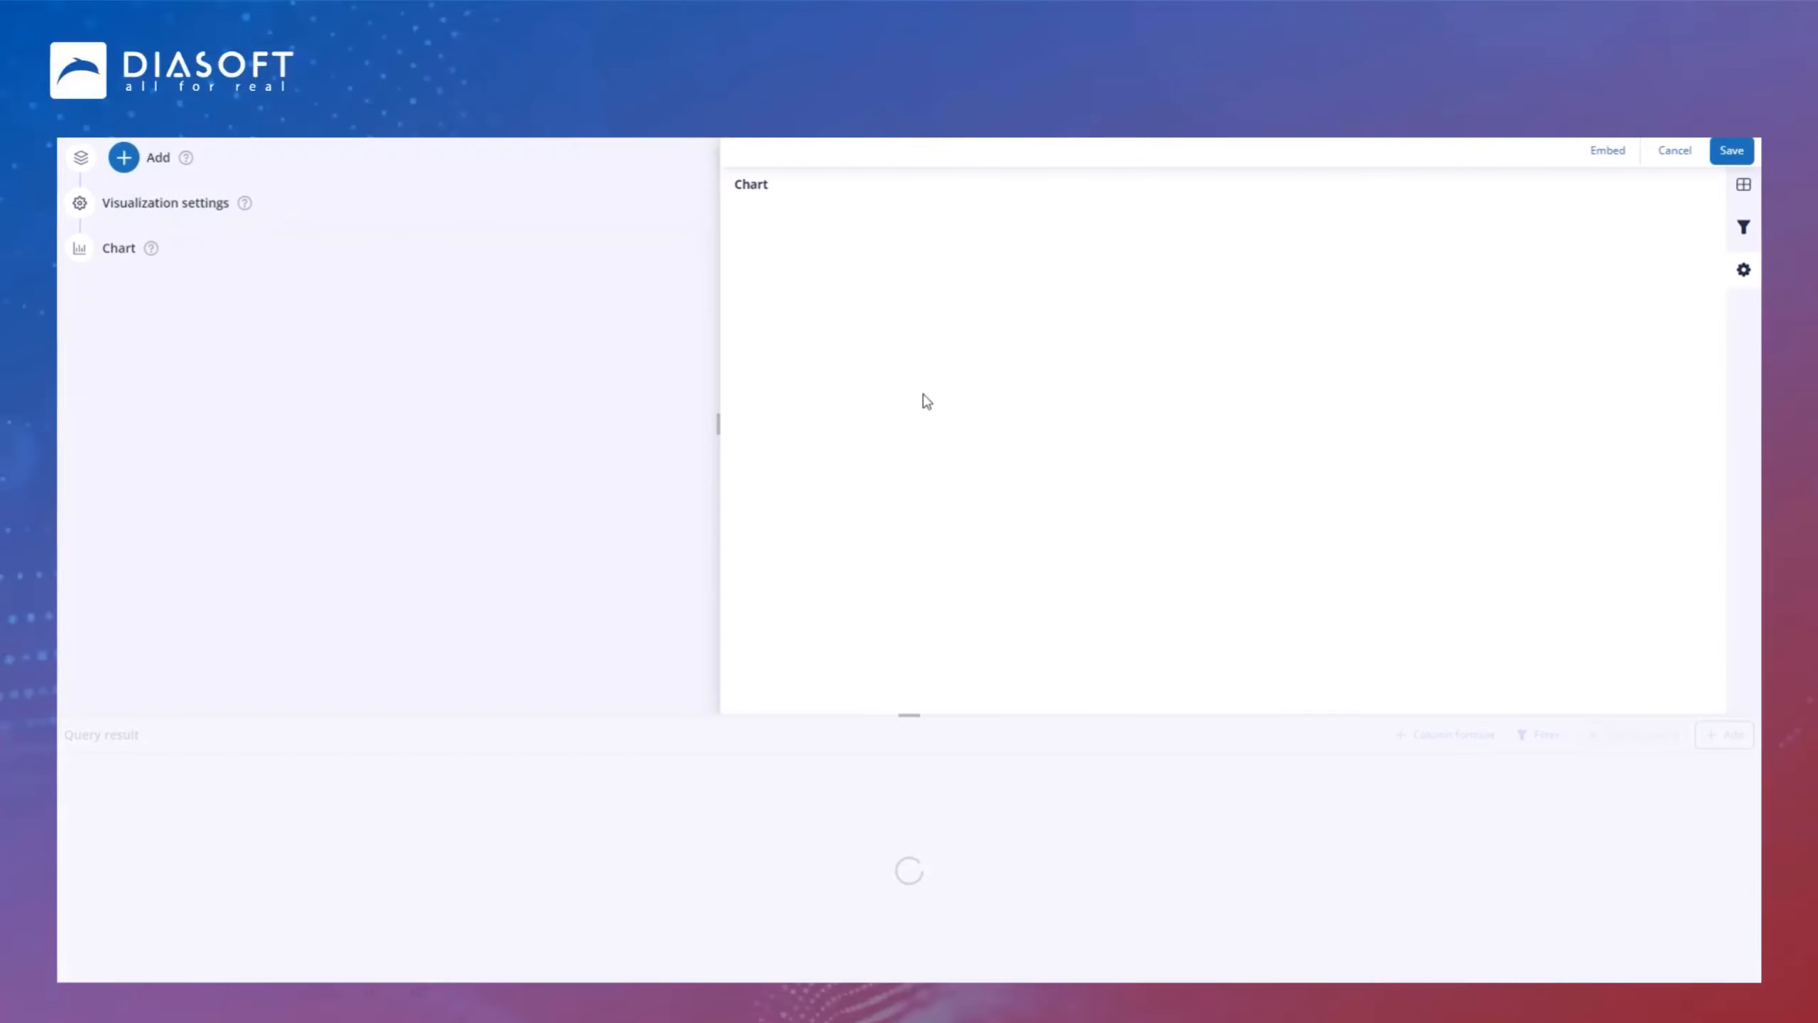
Step: Add a new query to the widget and open it for editing
left_click(135, 159)
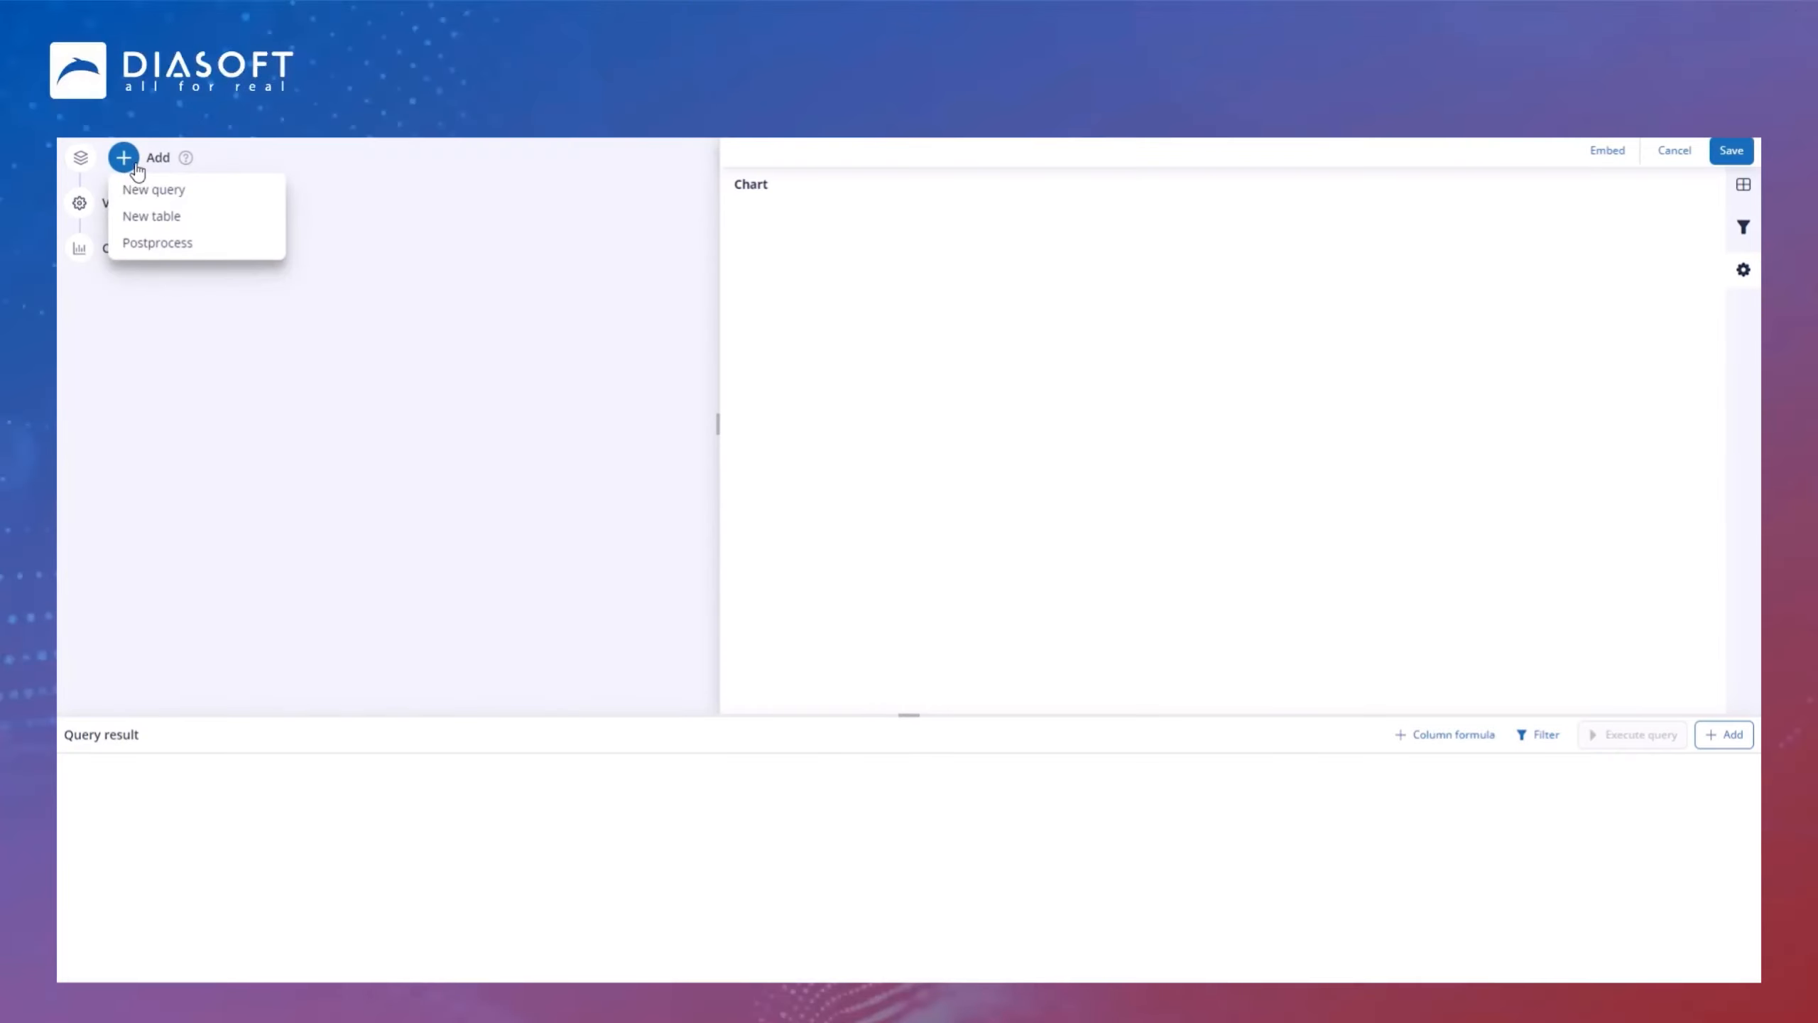
left_click(155, 189)
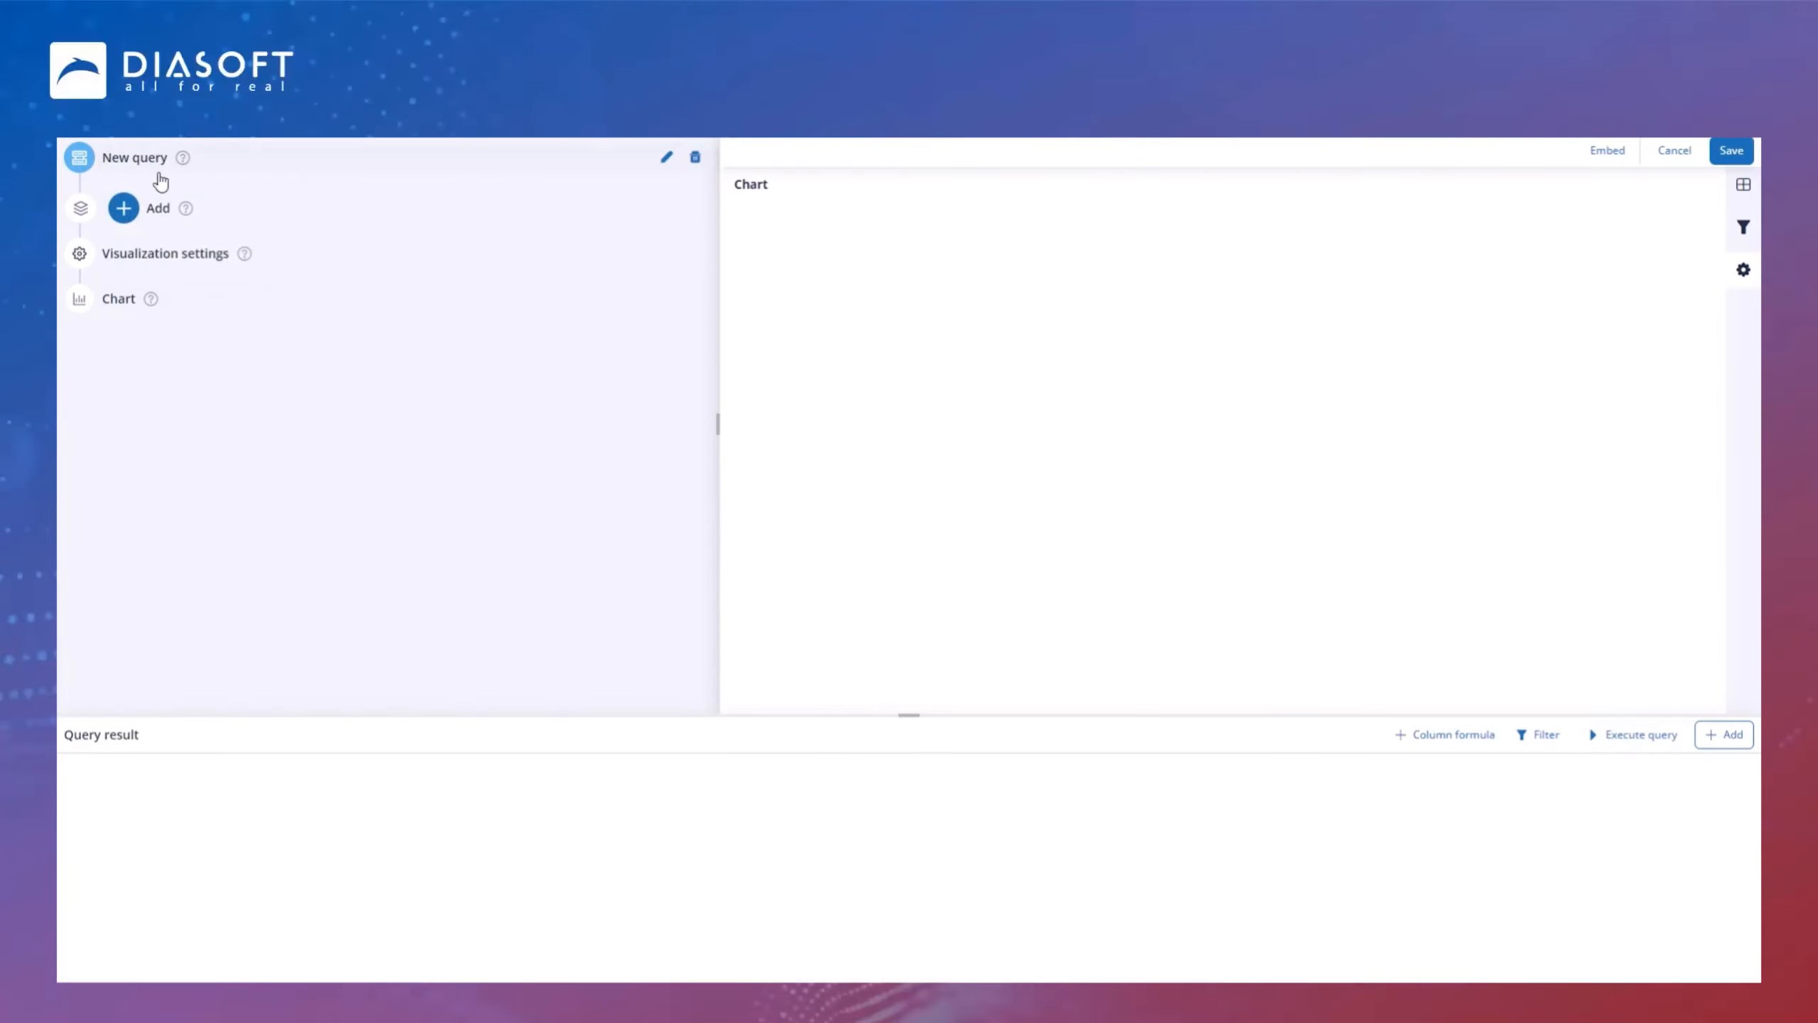
left_click(667, 157)
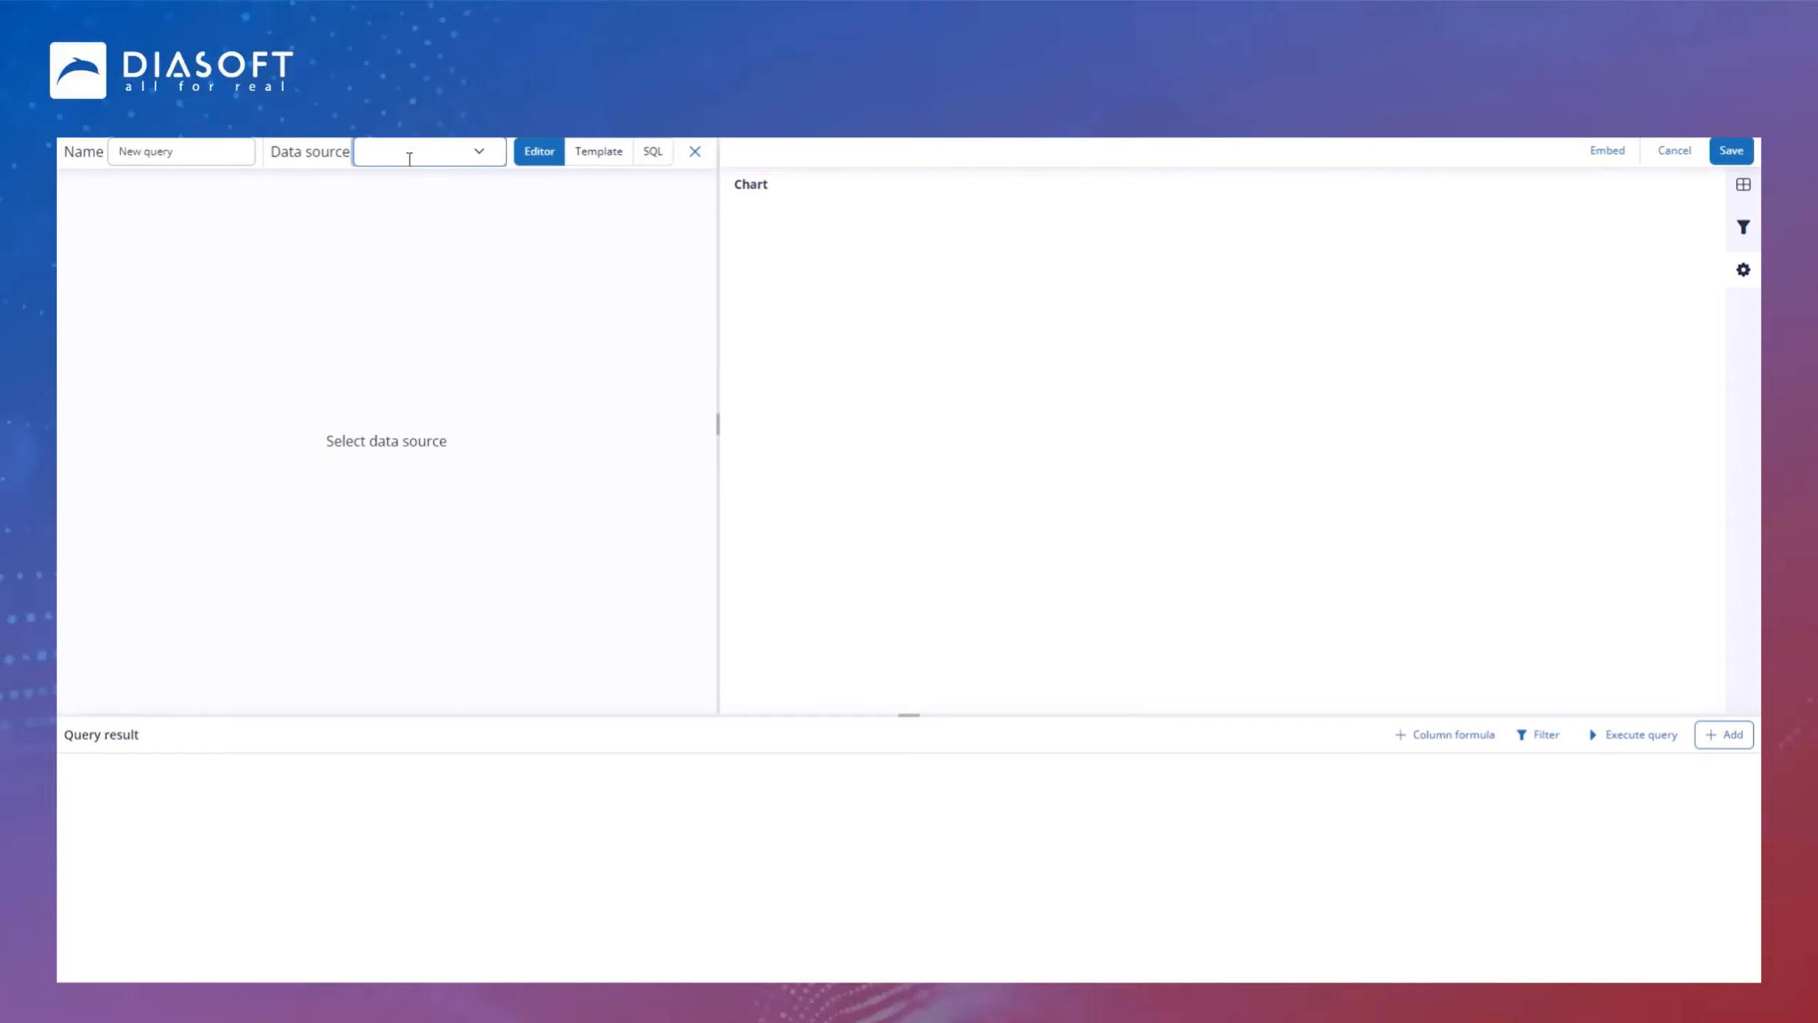
Step: Select demo_international as the query's data source
type("s")
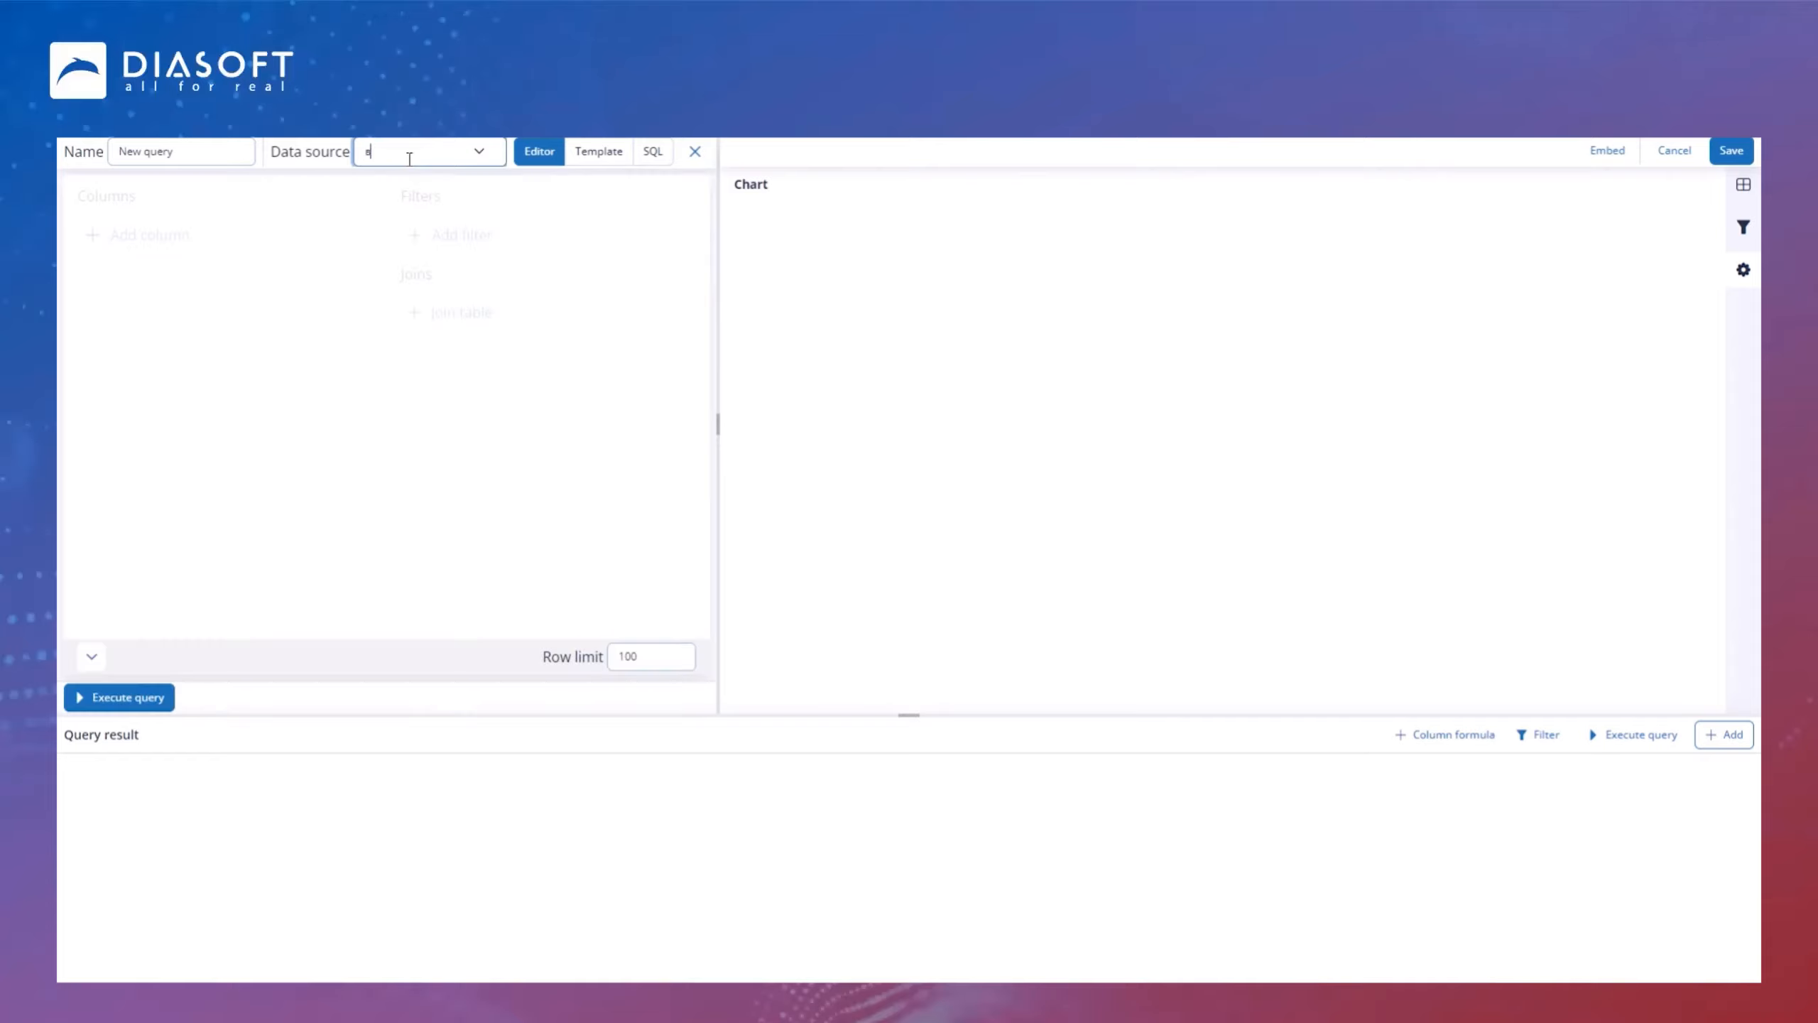
key("BackSpace")
key("BackSpace")
key("BackSpace")
type("d")
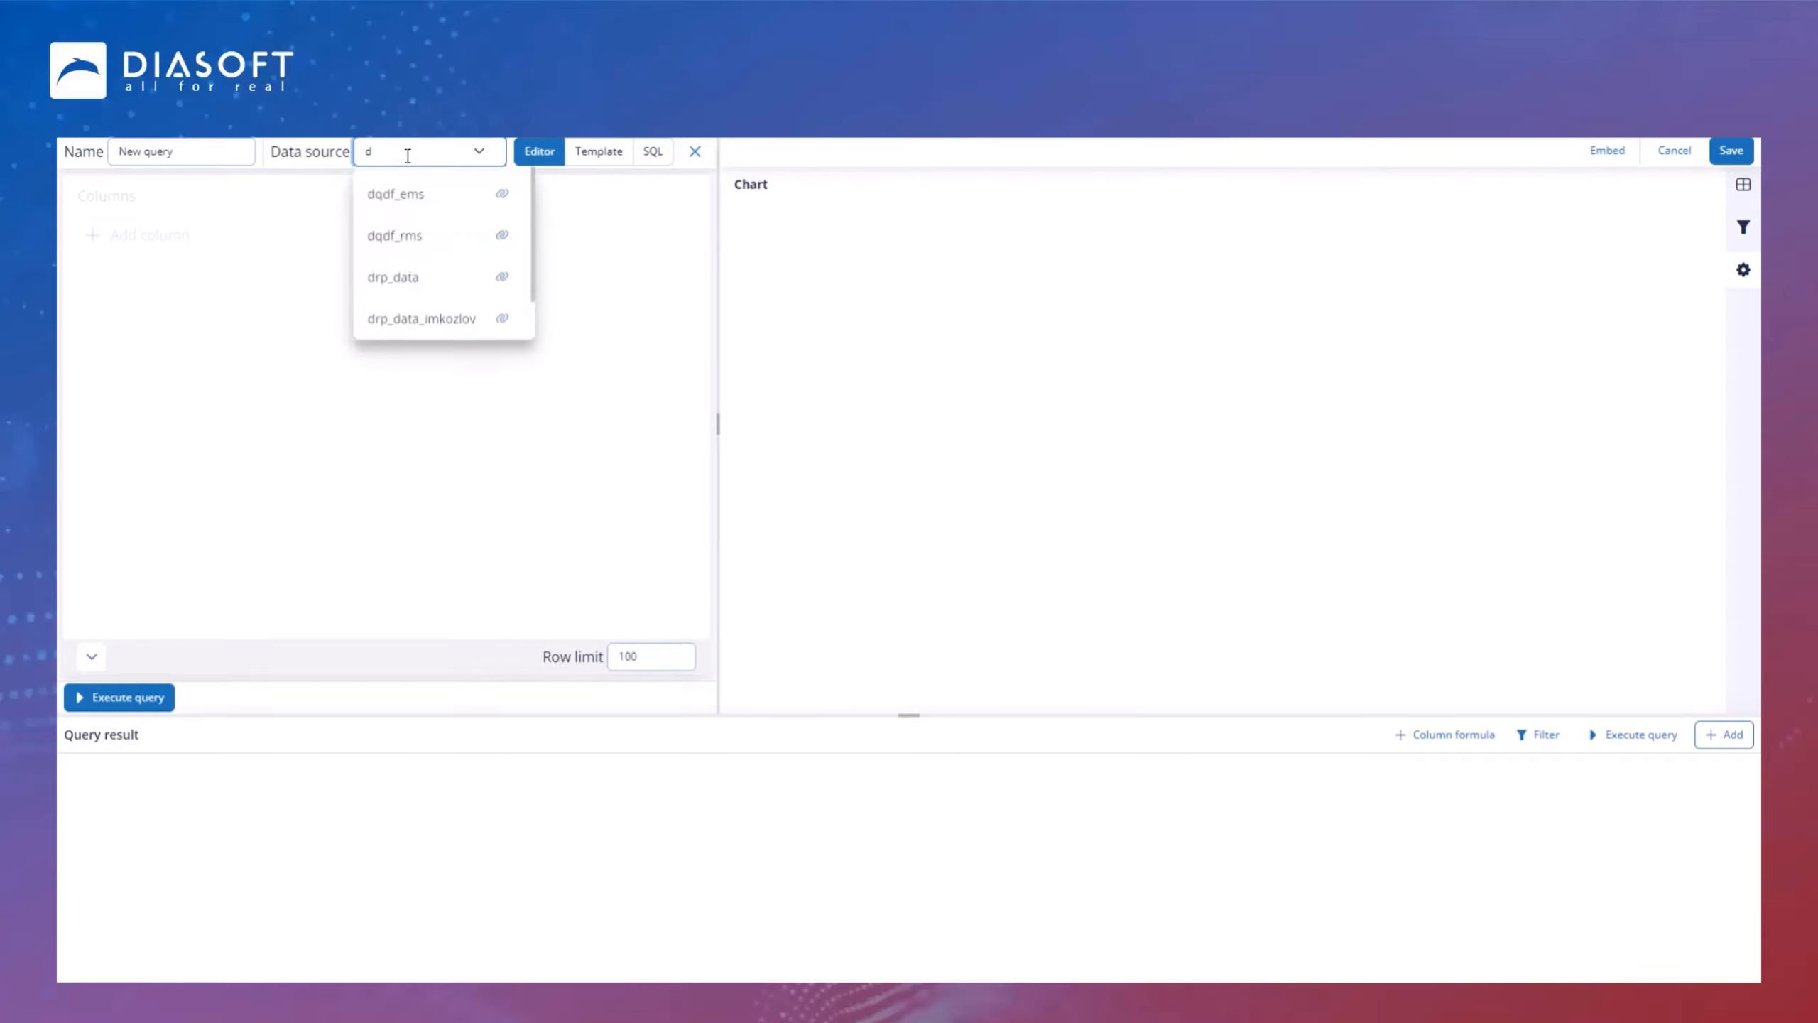
type("emo")
left_click(406, 192)
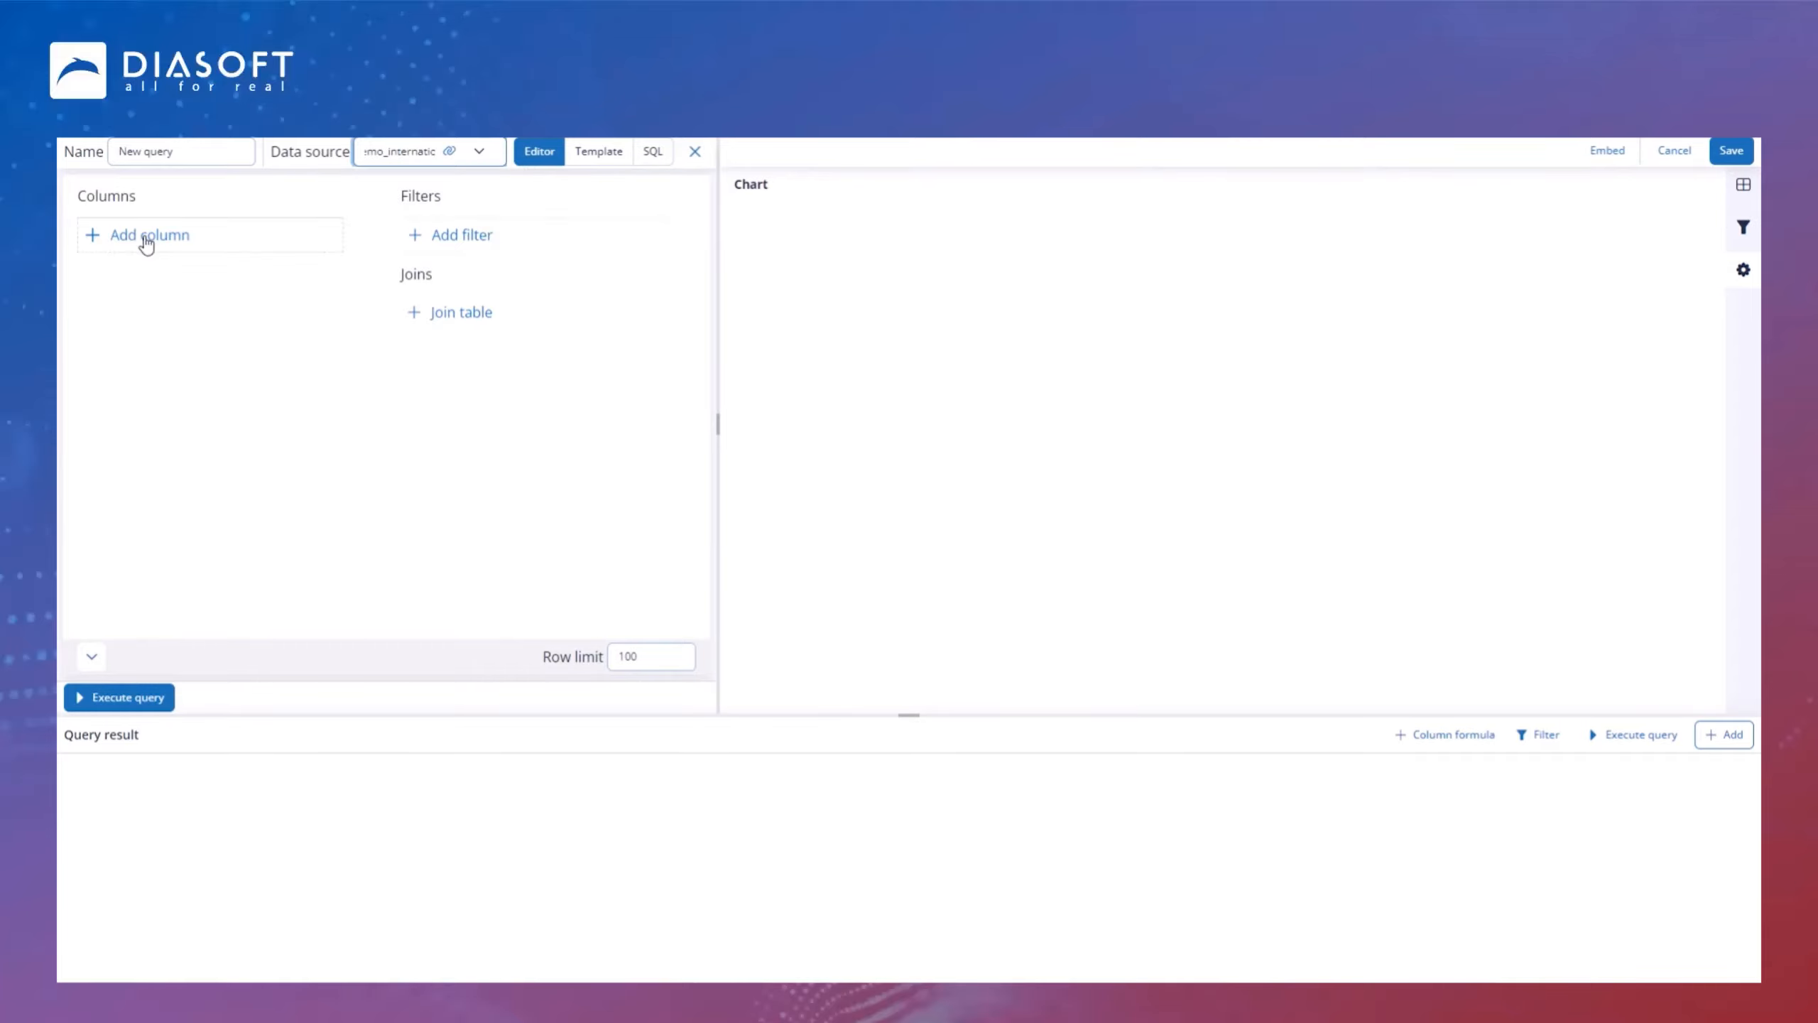
Step: Add all columns of the topbankasia table to the query
left_click(143, 235)
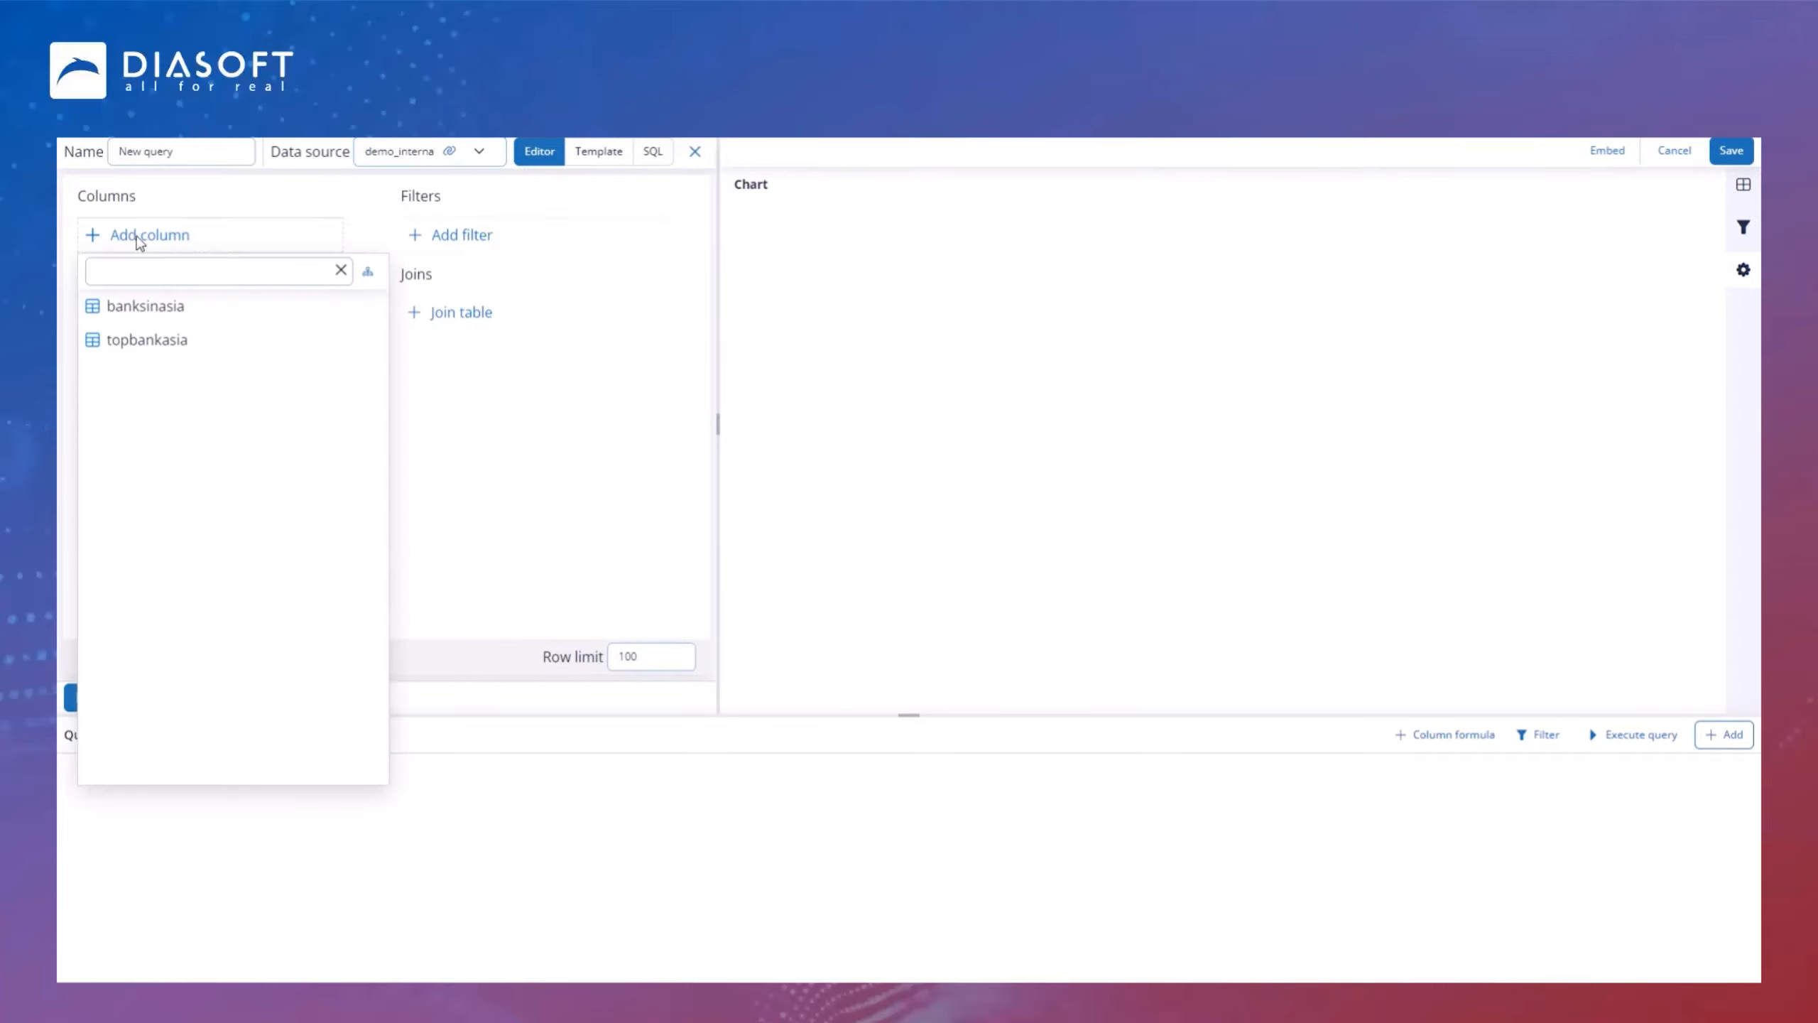
left_click(159, 348)
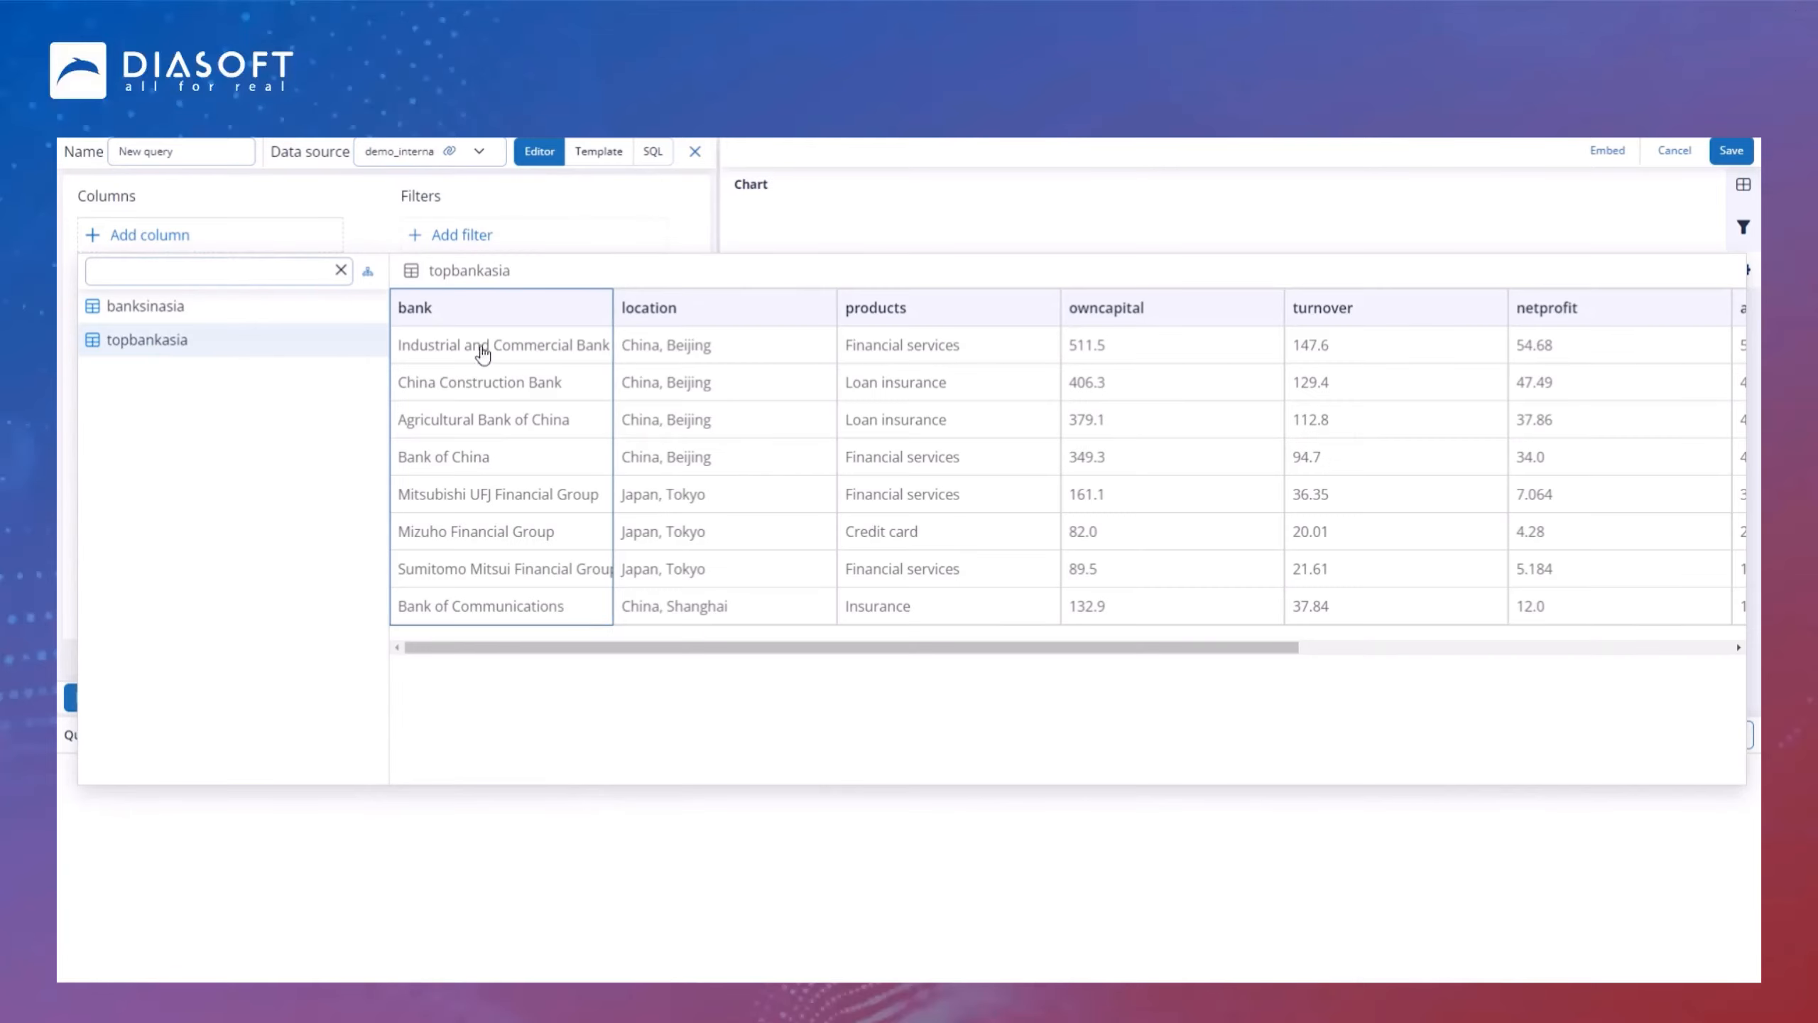
left_click(479, 320)
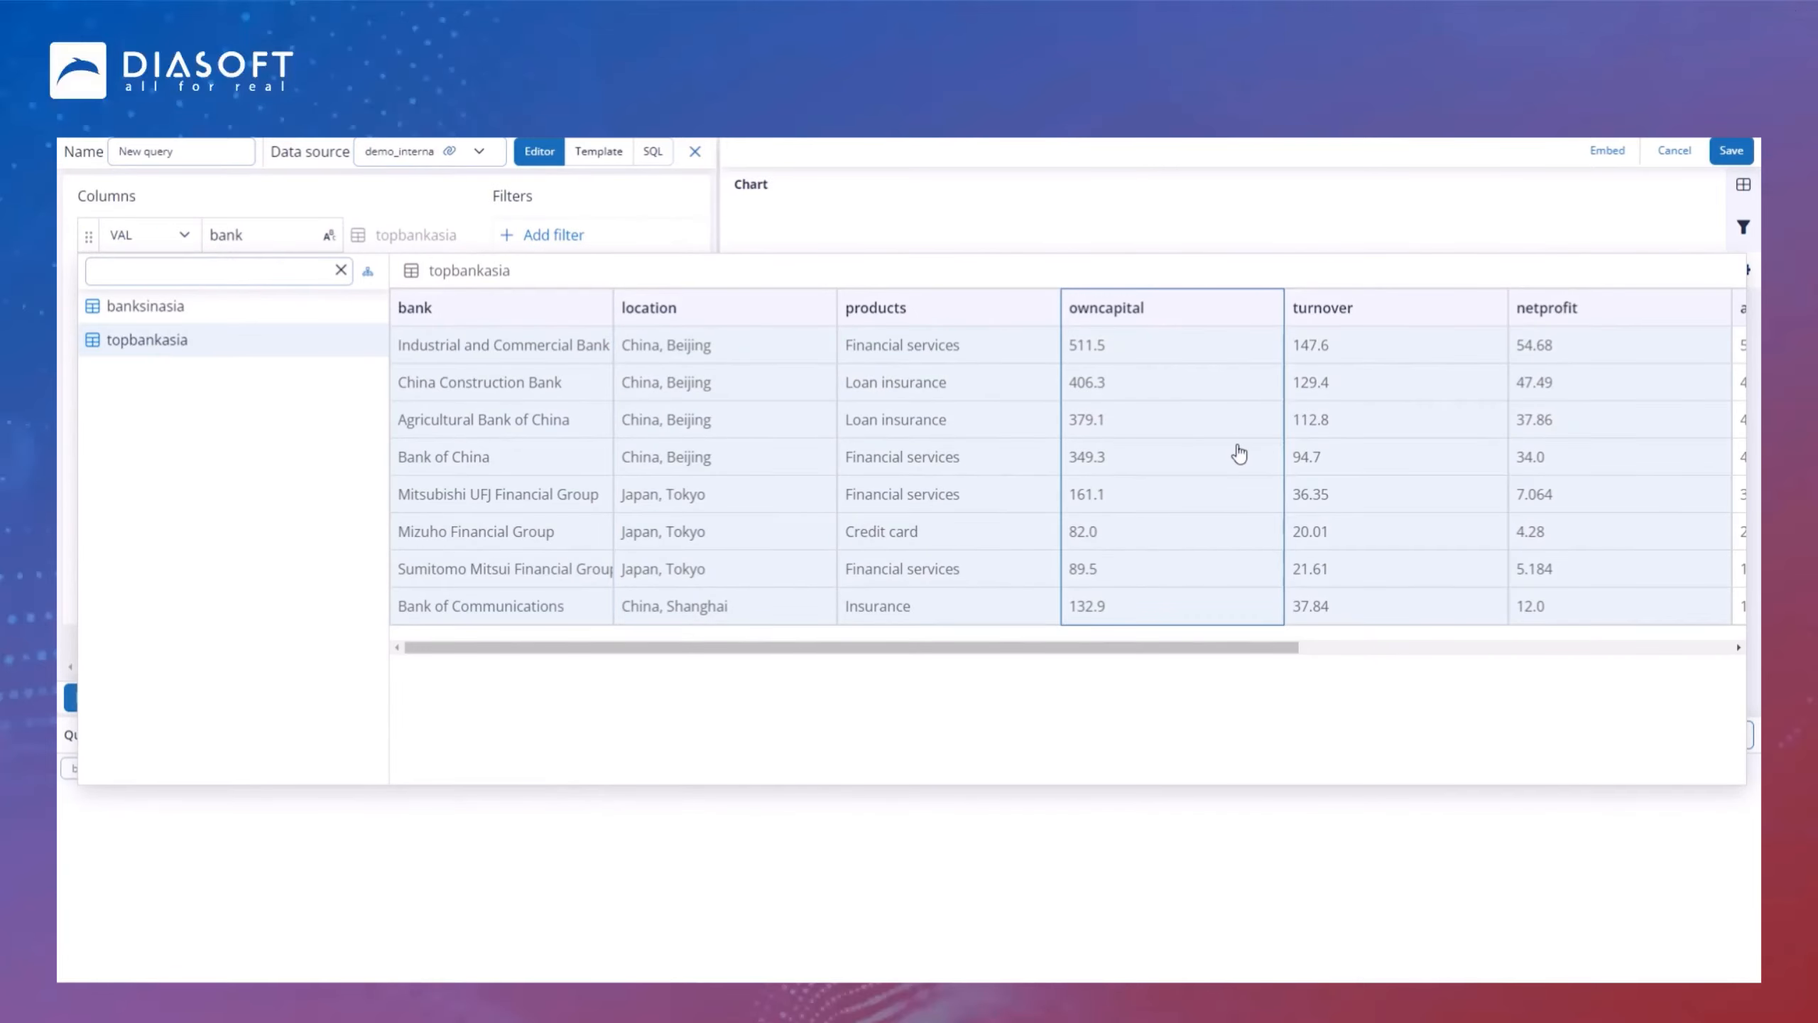
scroll(1239, 453, "right", 3)
scroll(1239, 453, "right", 3)
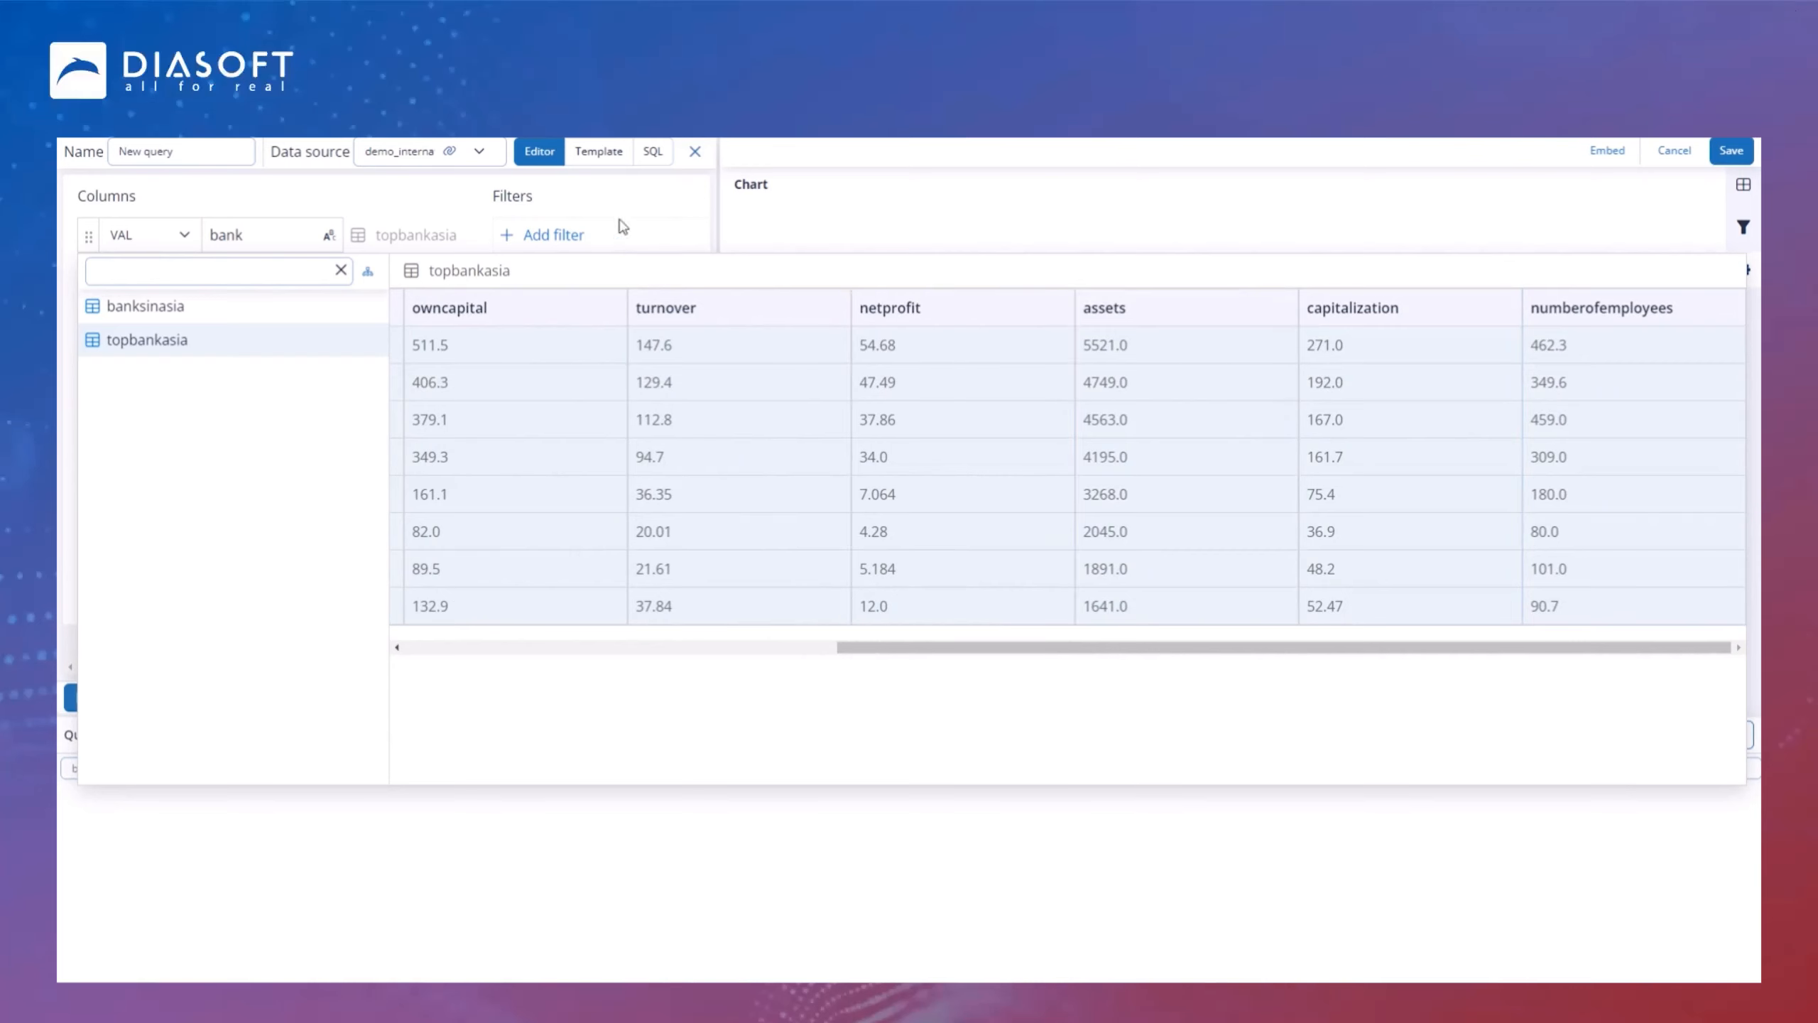
left_click(398, 206)
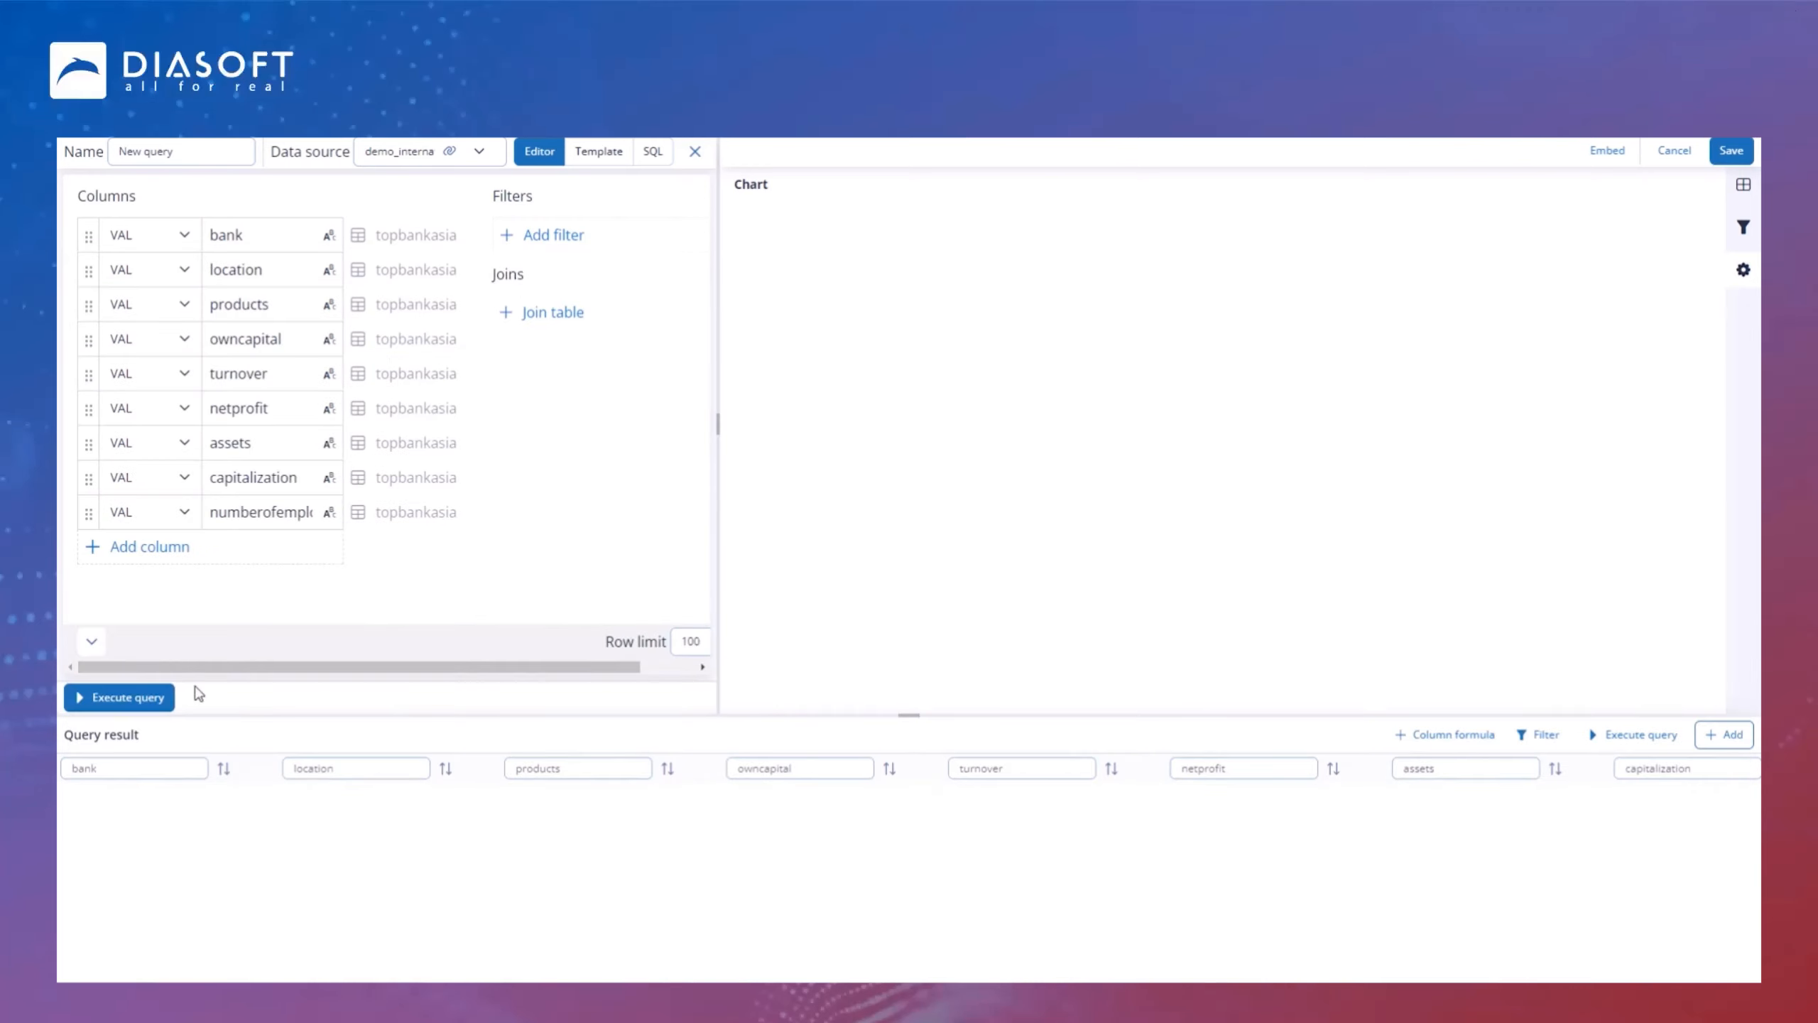
Step: Execute the query and close the query editor
left_click(129, 714)
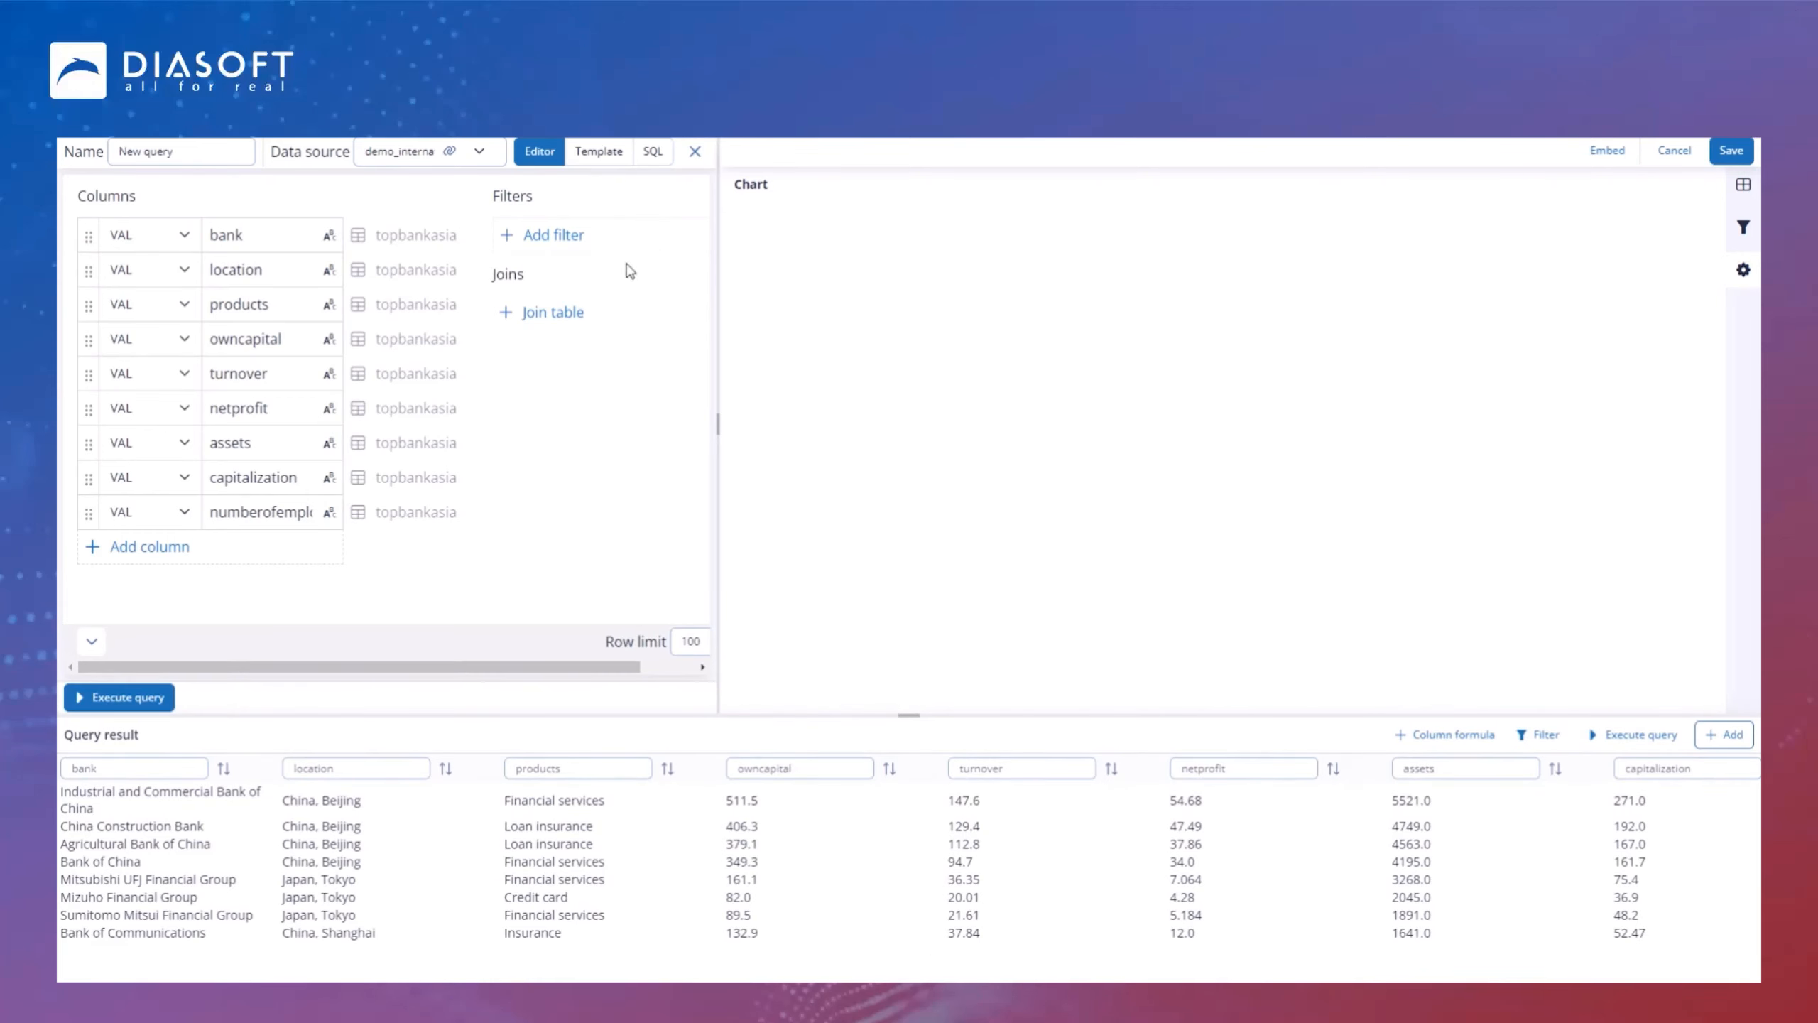
left_click(695, 152)
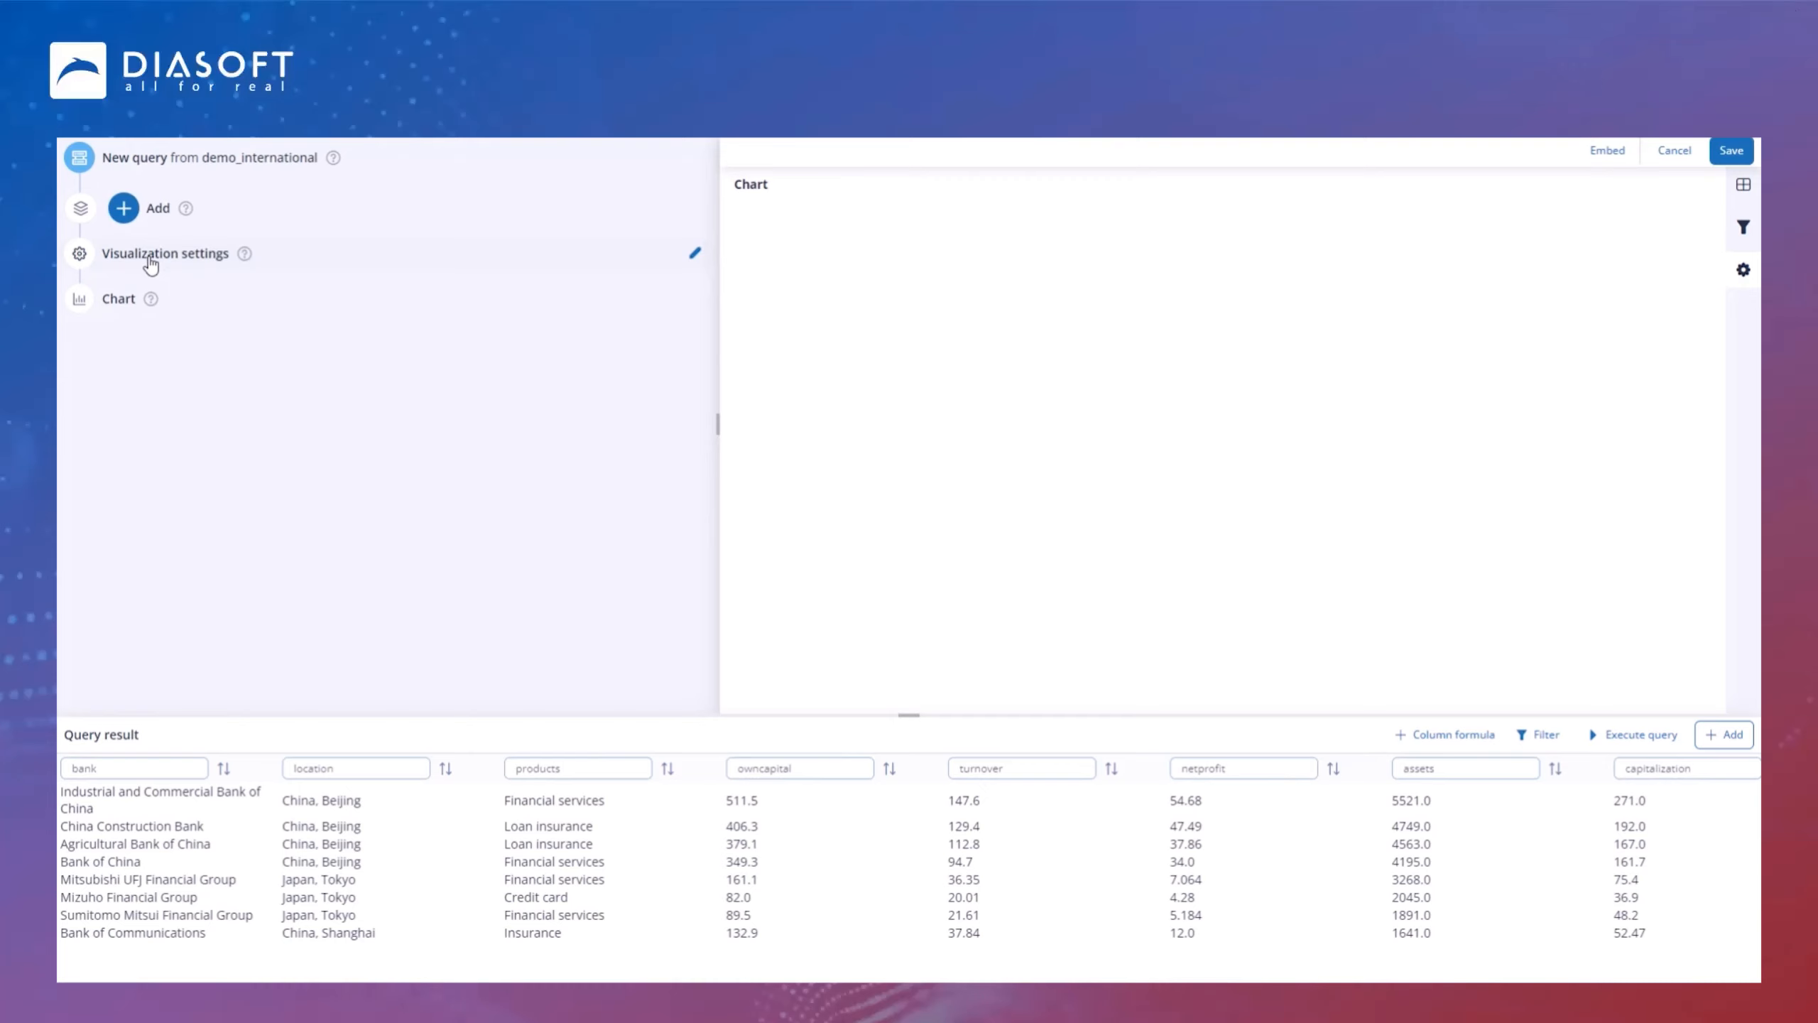
Step: Add a Filter v2 visualization element with demo data switched off
left_click(696, 260)
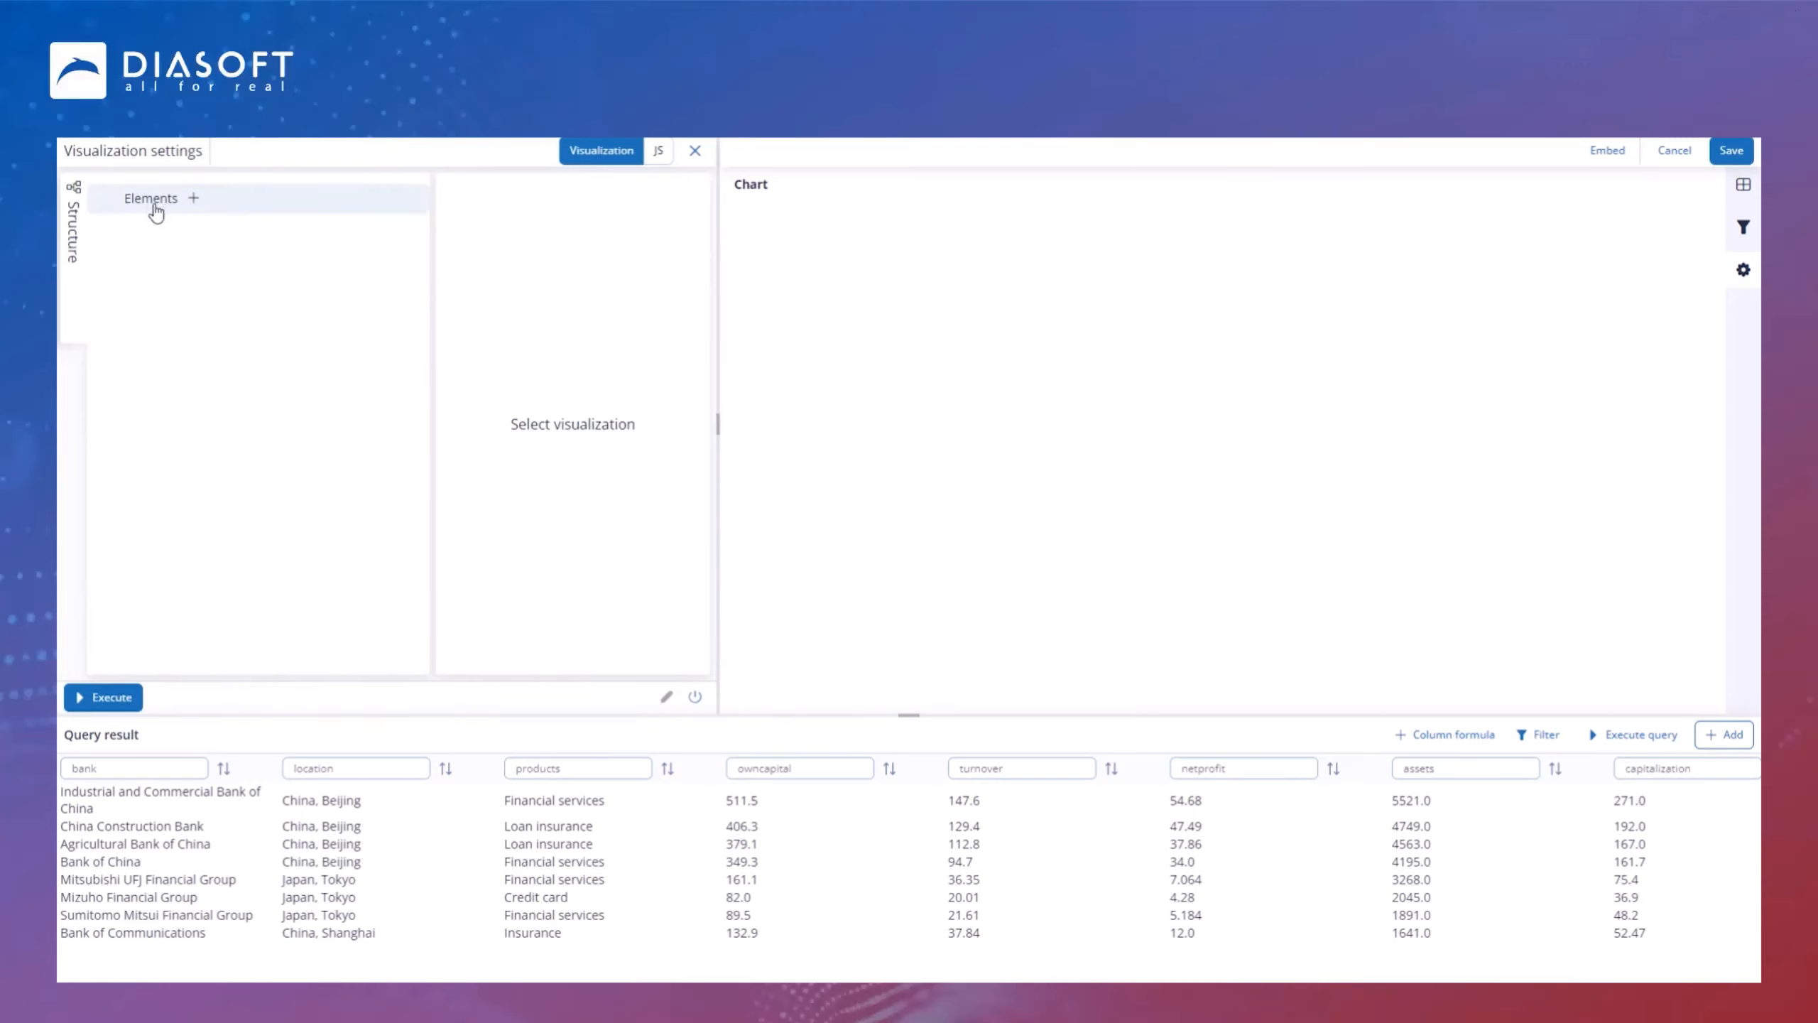
left_click(193, 199)
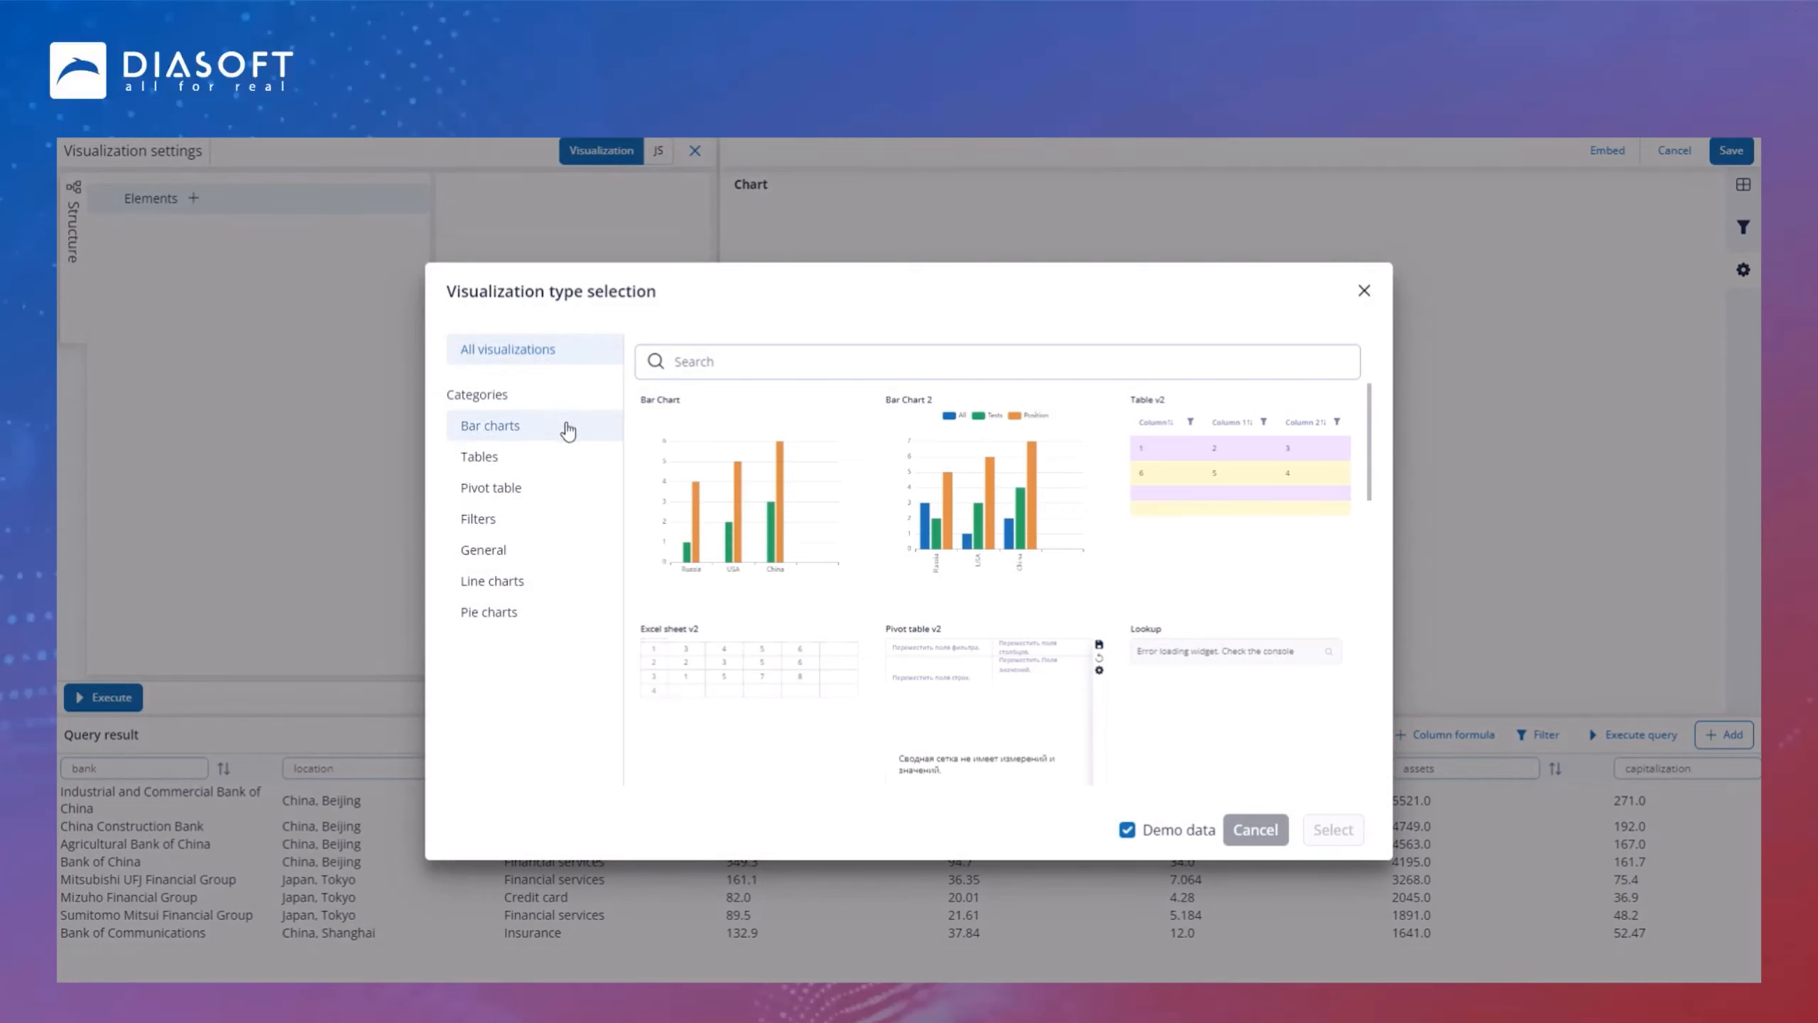
left_click(517, 521)
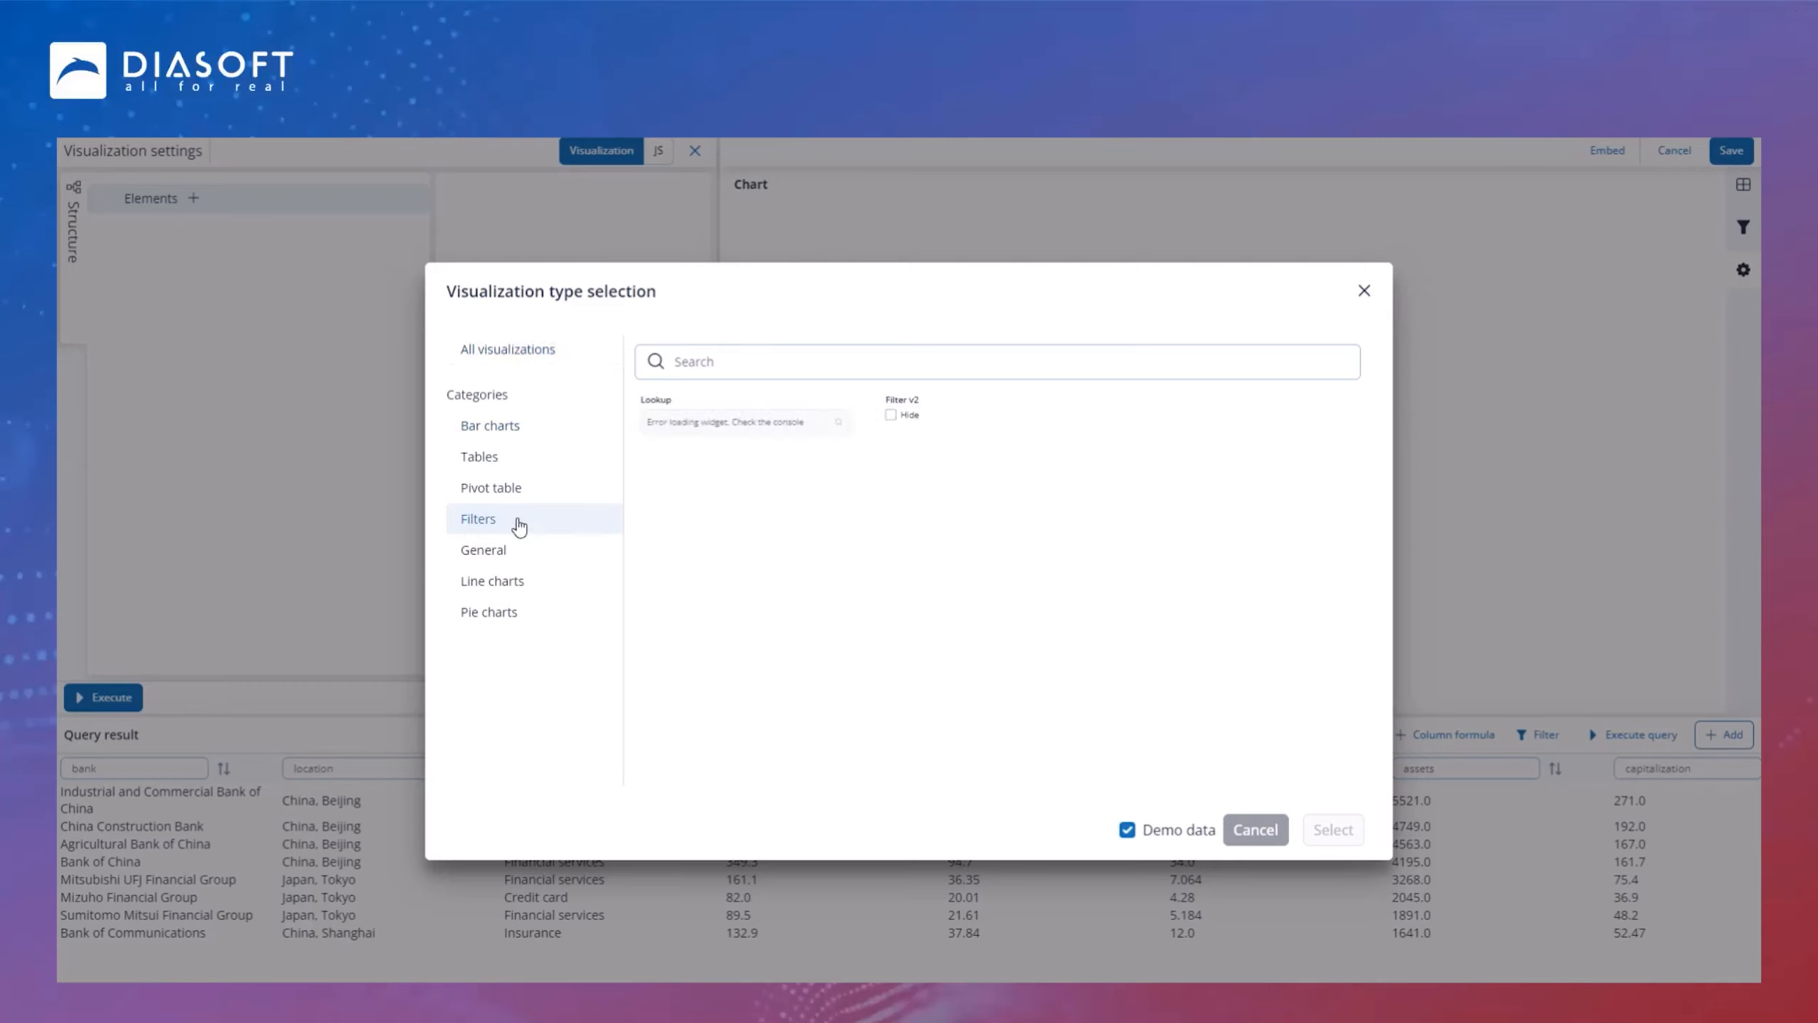
left_click(989, 449)
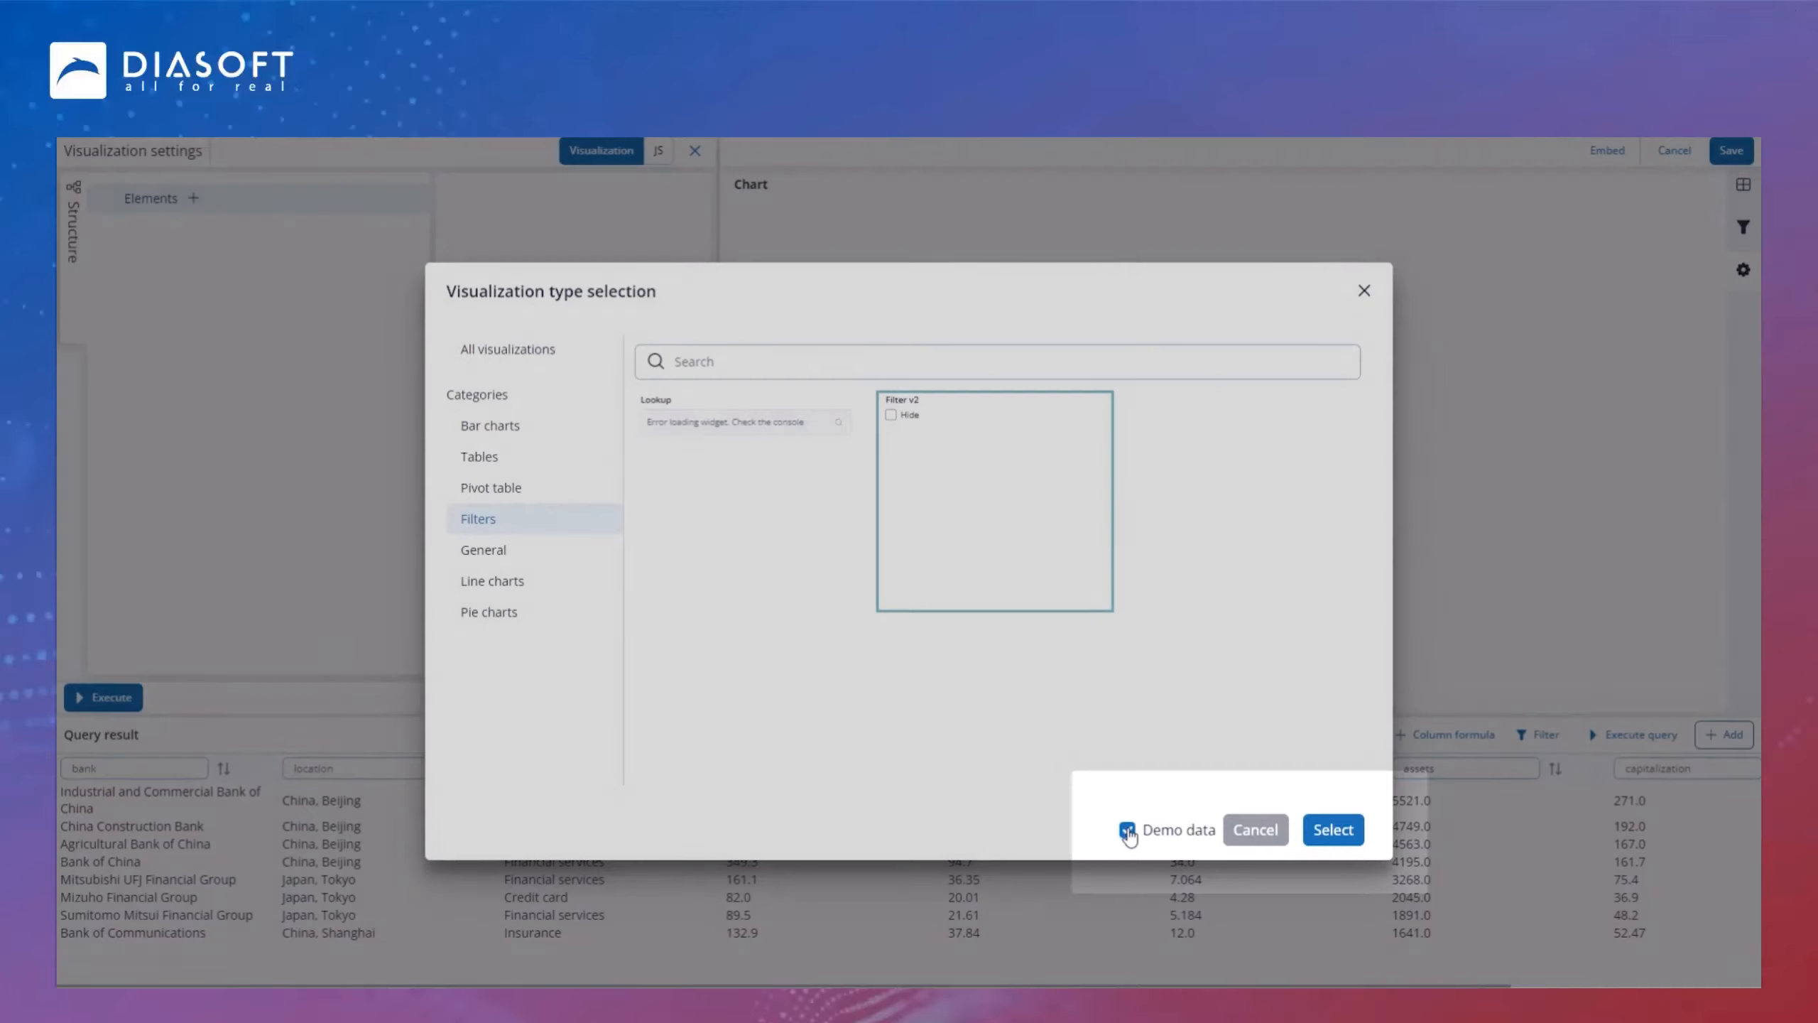
left_click(1127, 830)
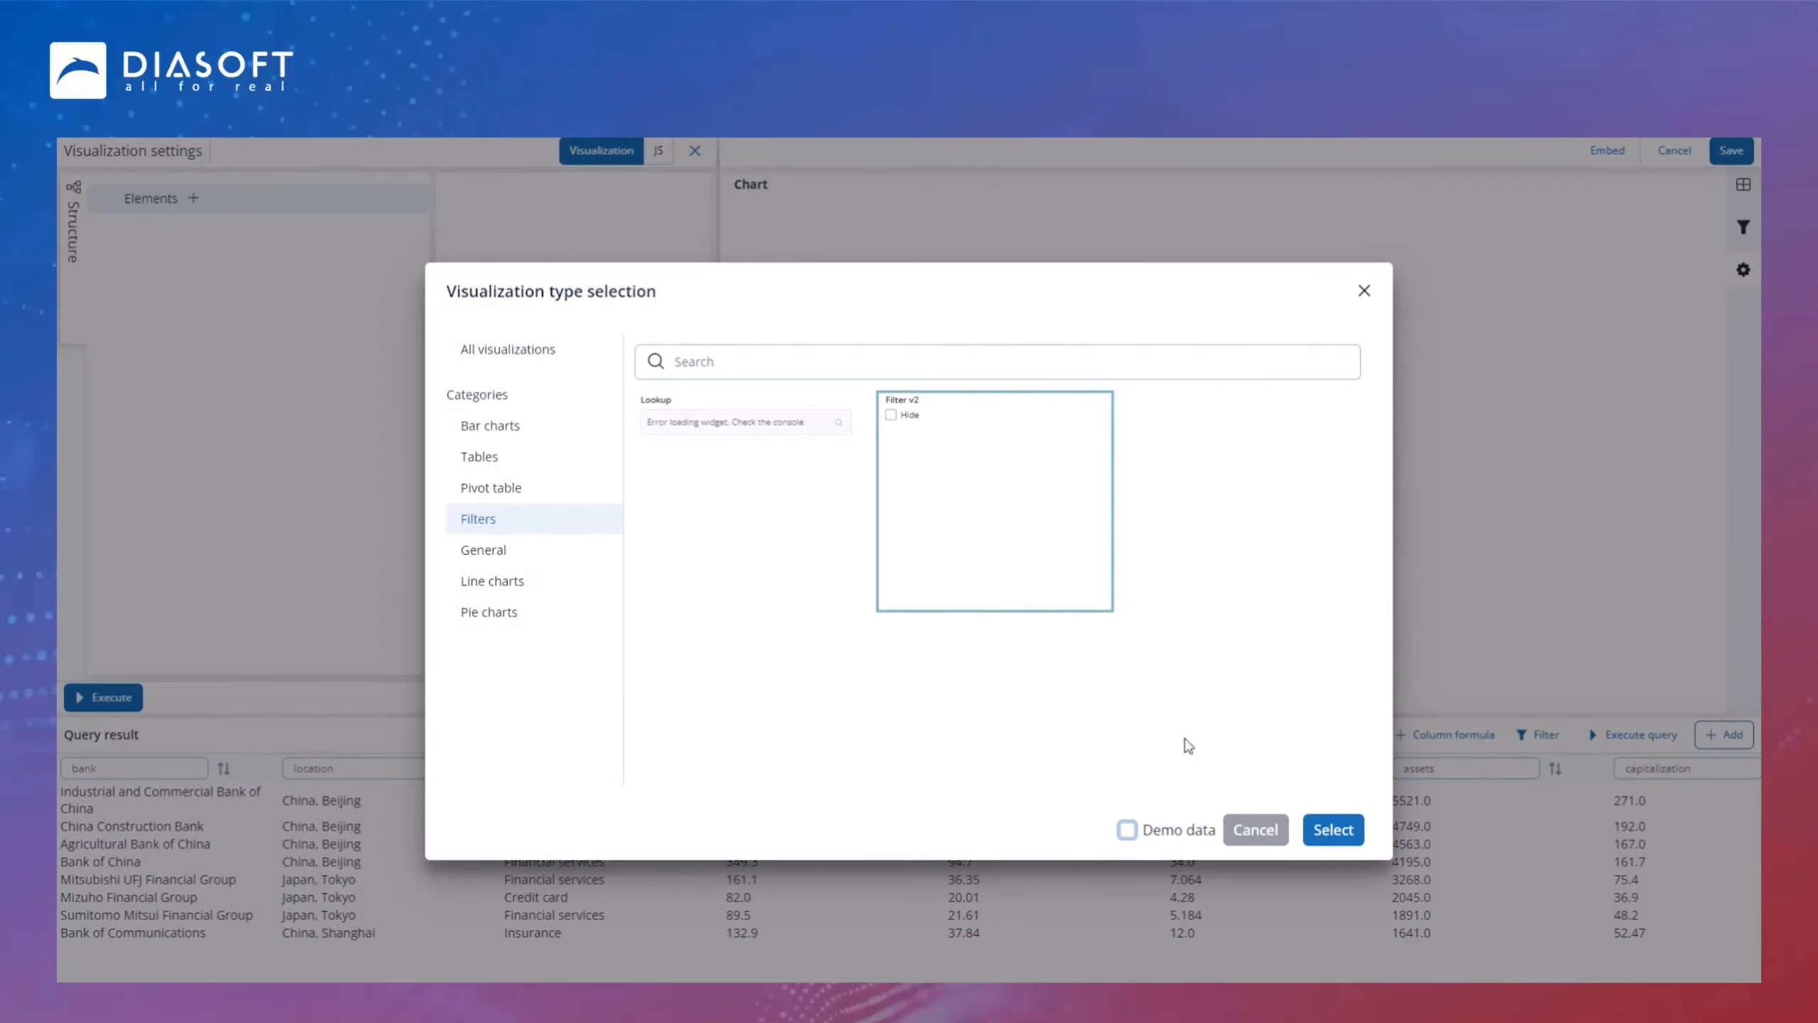
left_click(1338, 831)
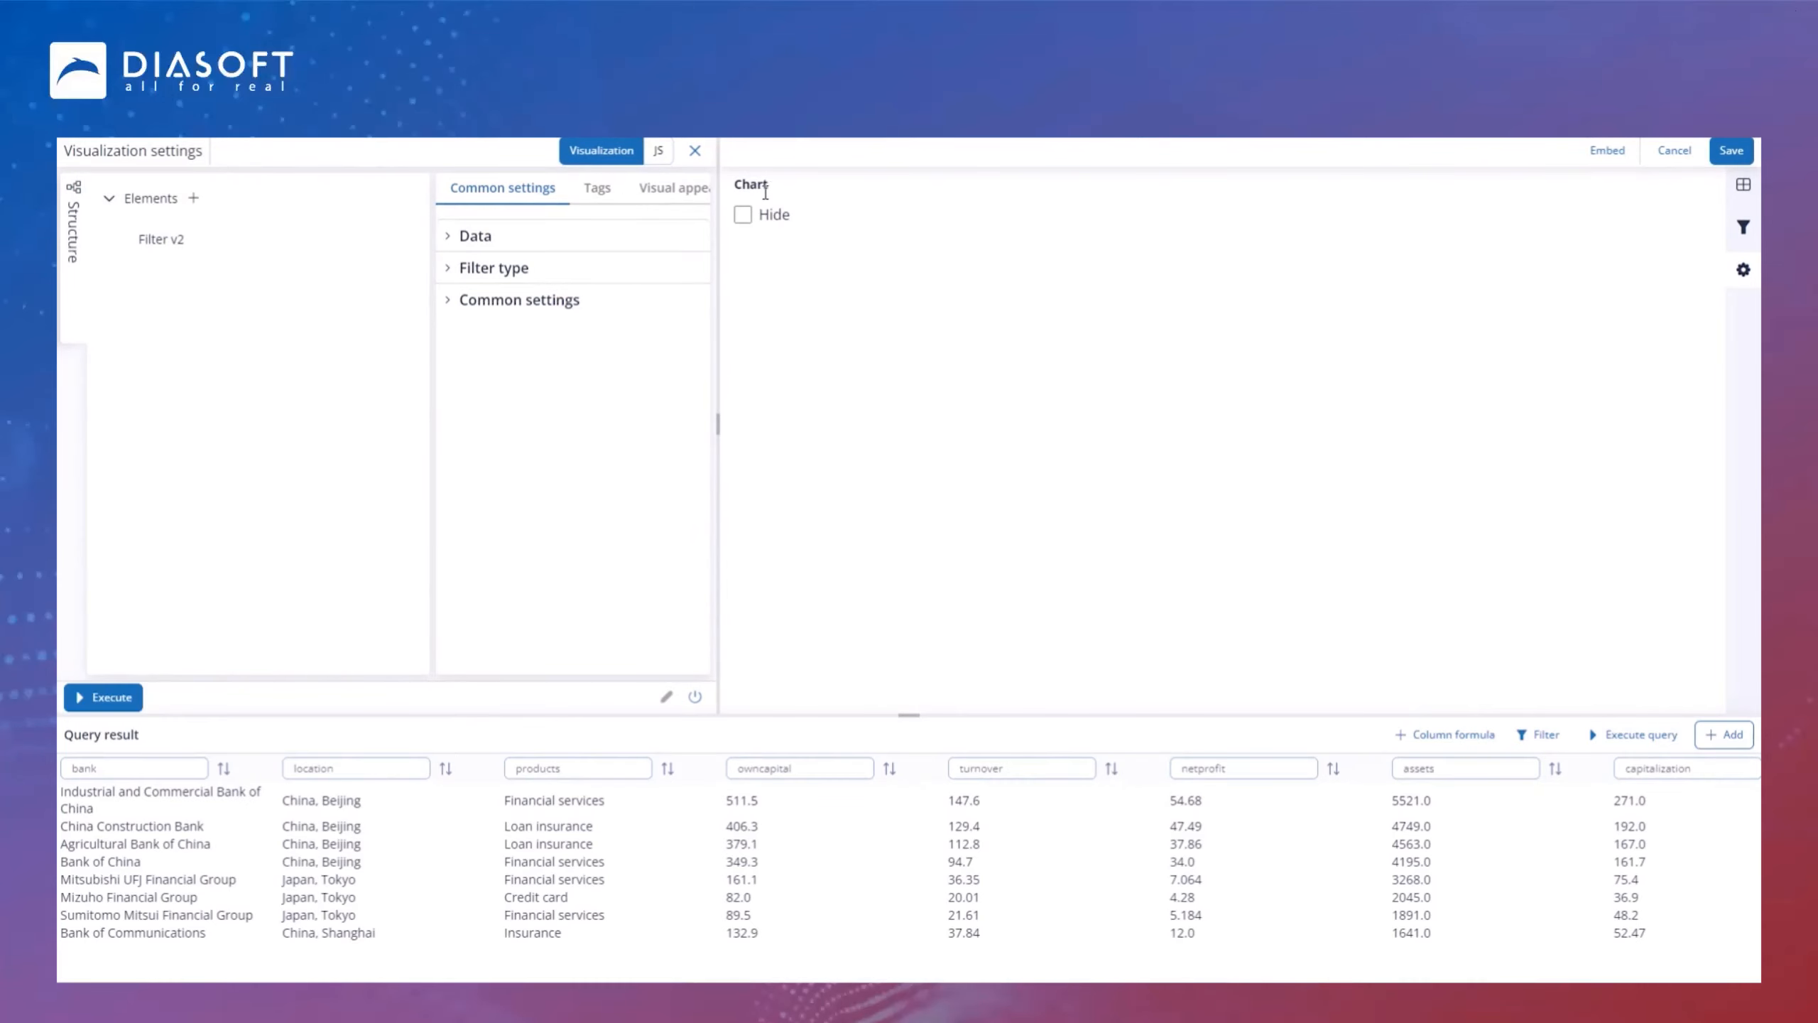
Step: Rename the filter element's title to Bank
type("Ифт")
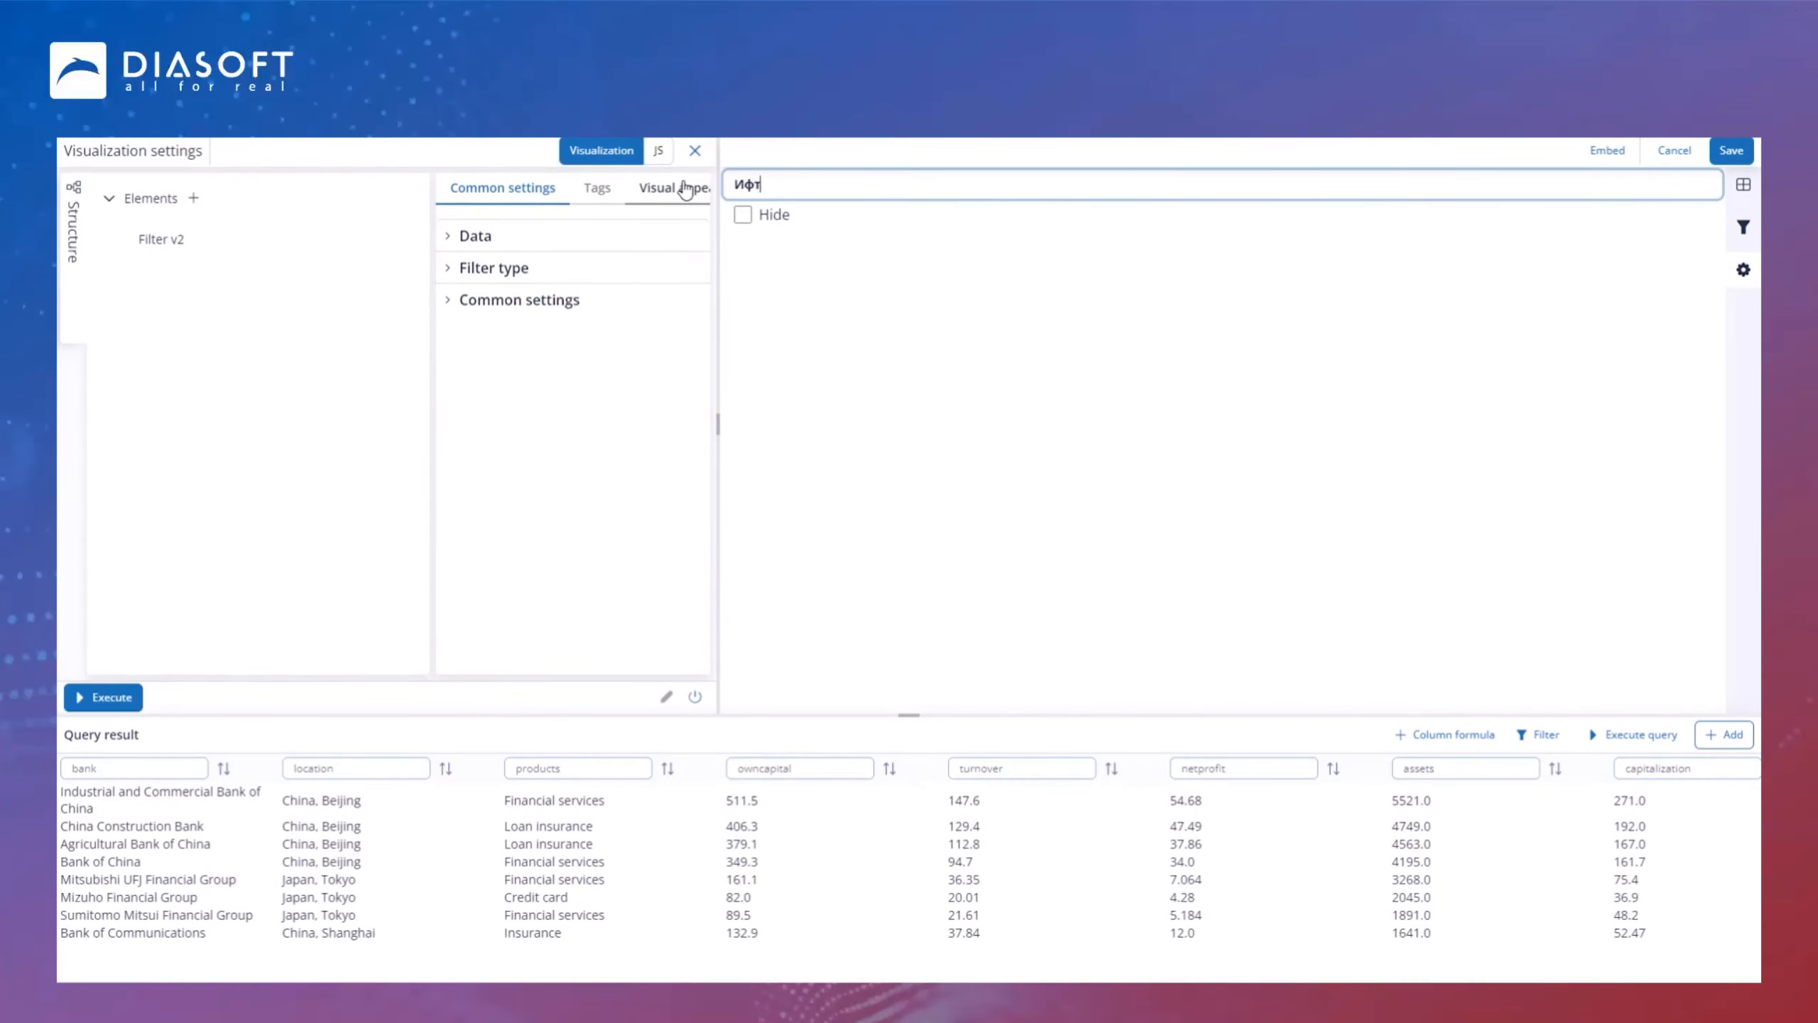
key("BackSpace")
key("BackSpace")
type("Ban")
left_click(747, 280)
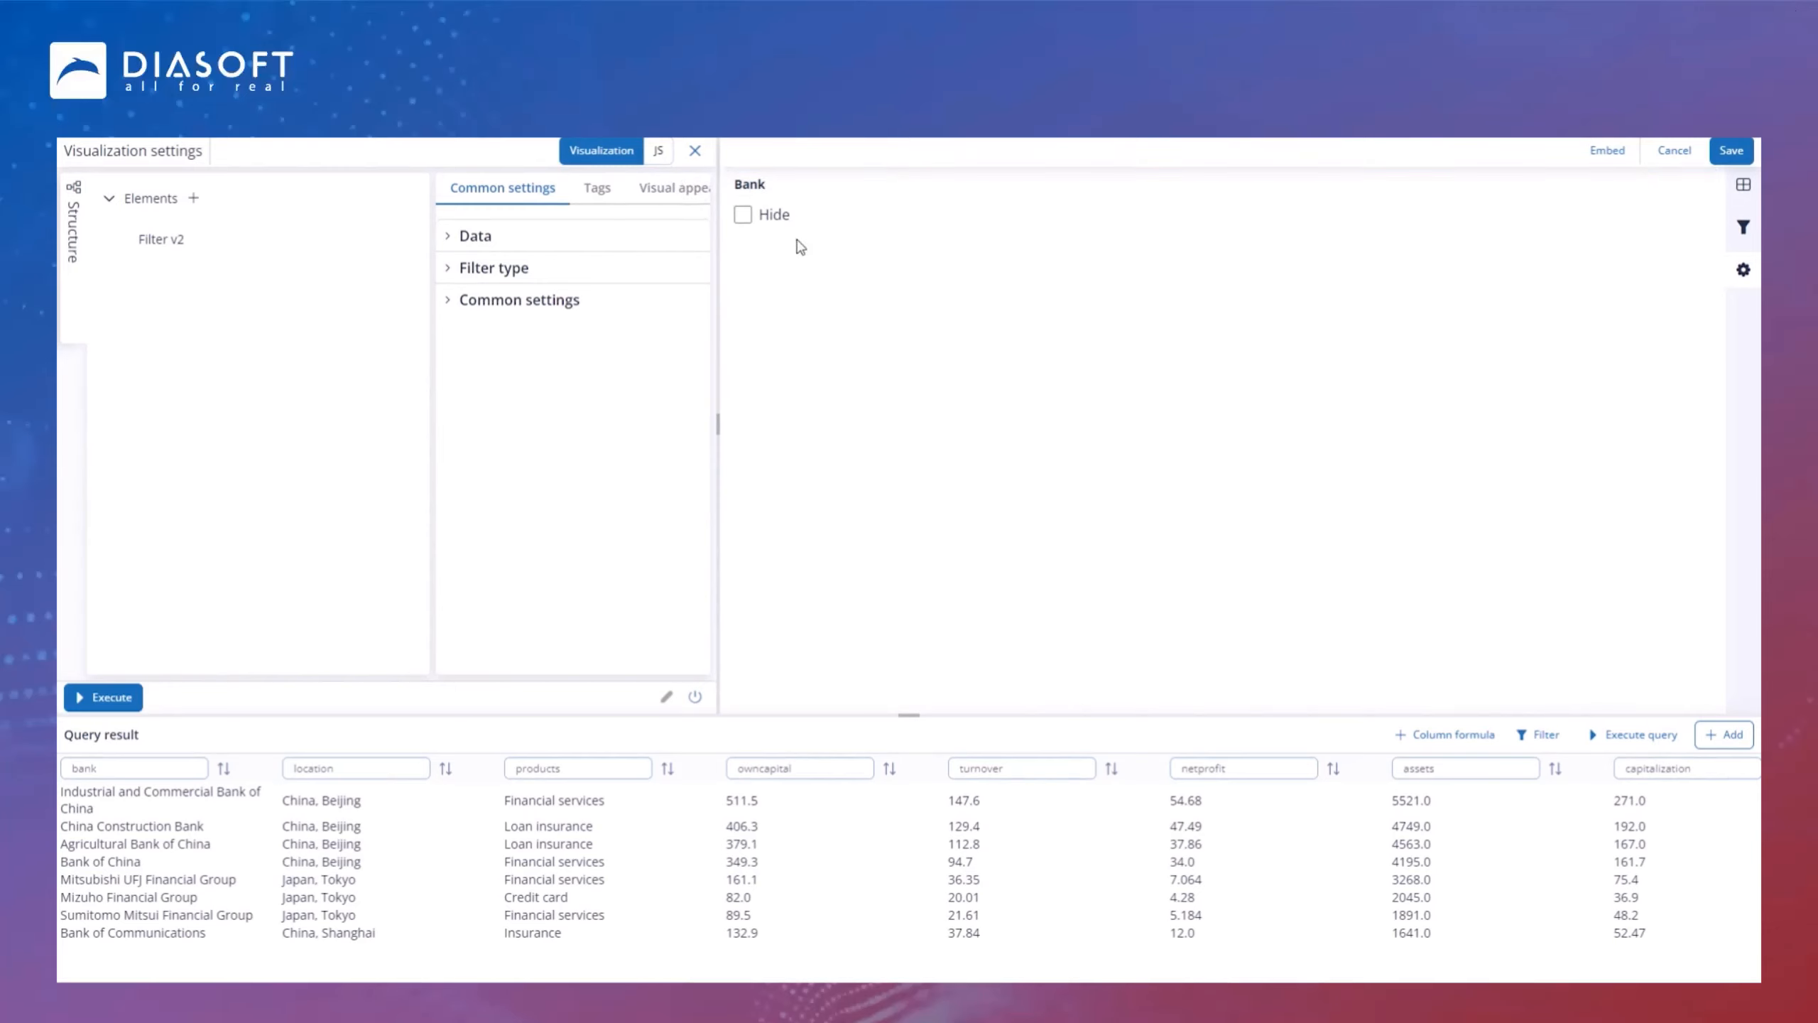
Step: Set the filter data and system name to bank and the filter type to multi
left_click(451, 238)
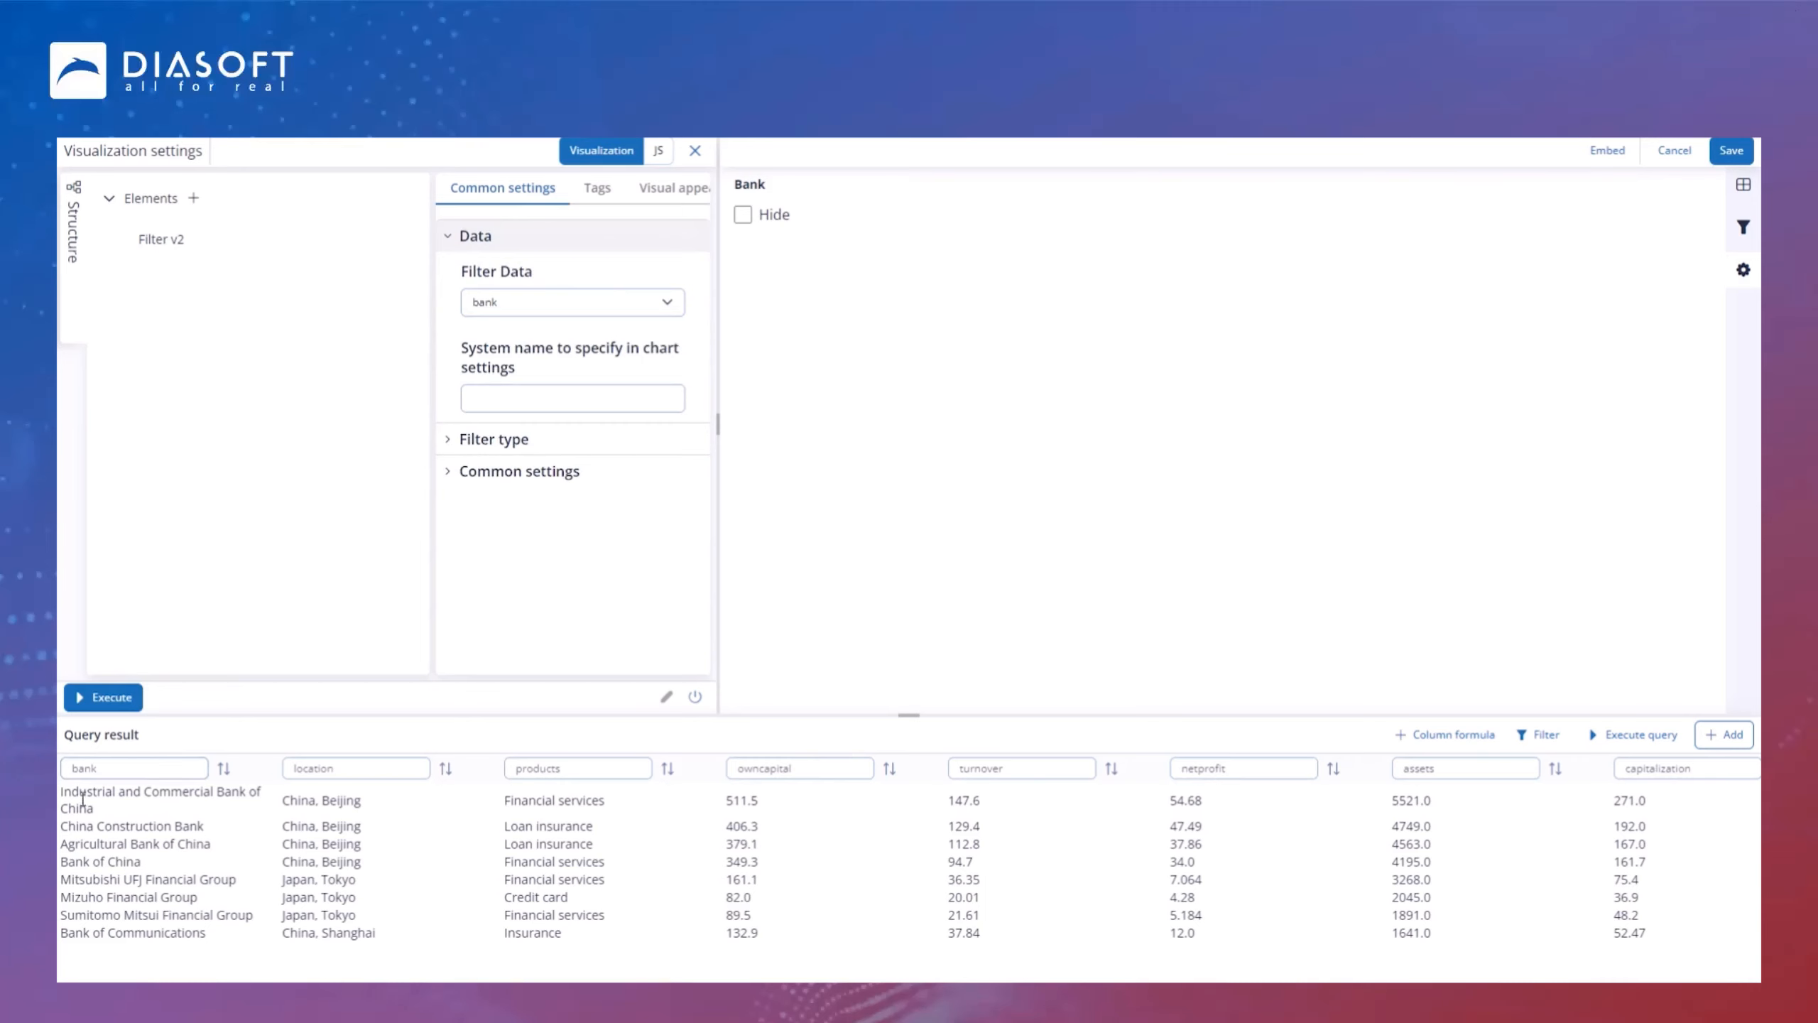
left_click(171, 768)
left_click(532, 396)
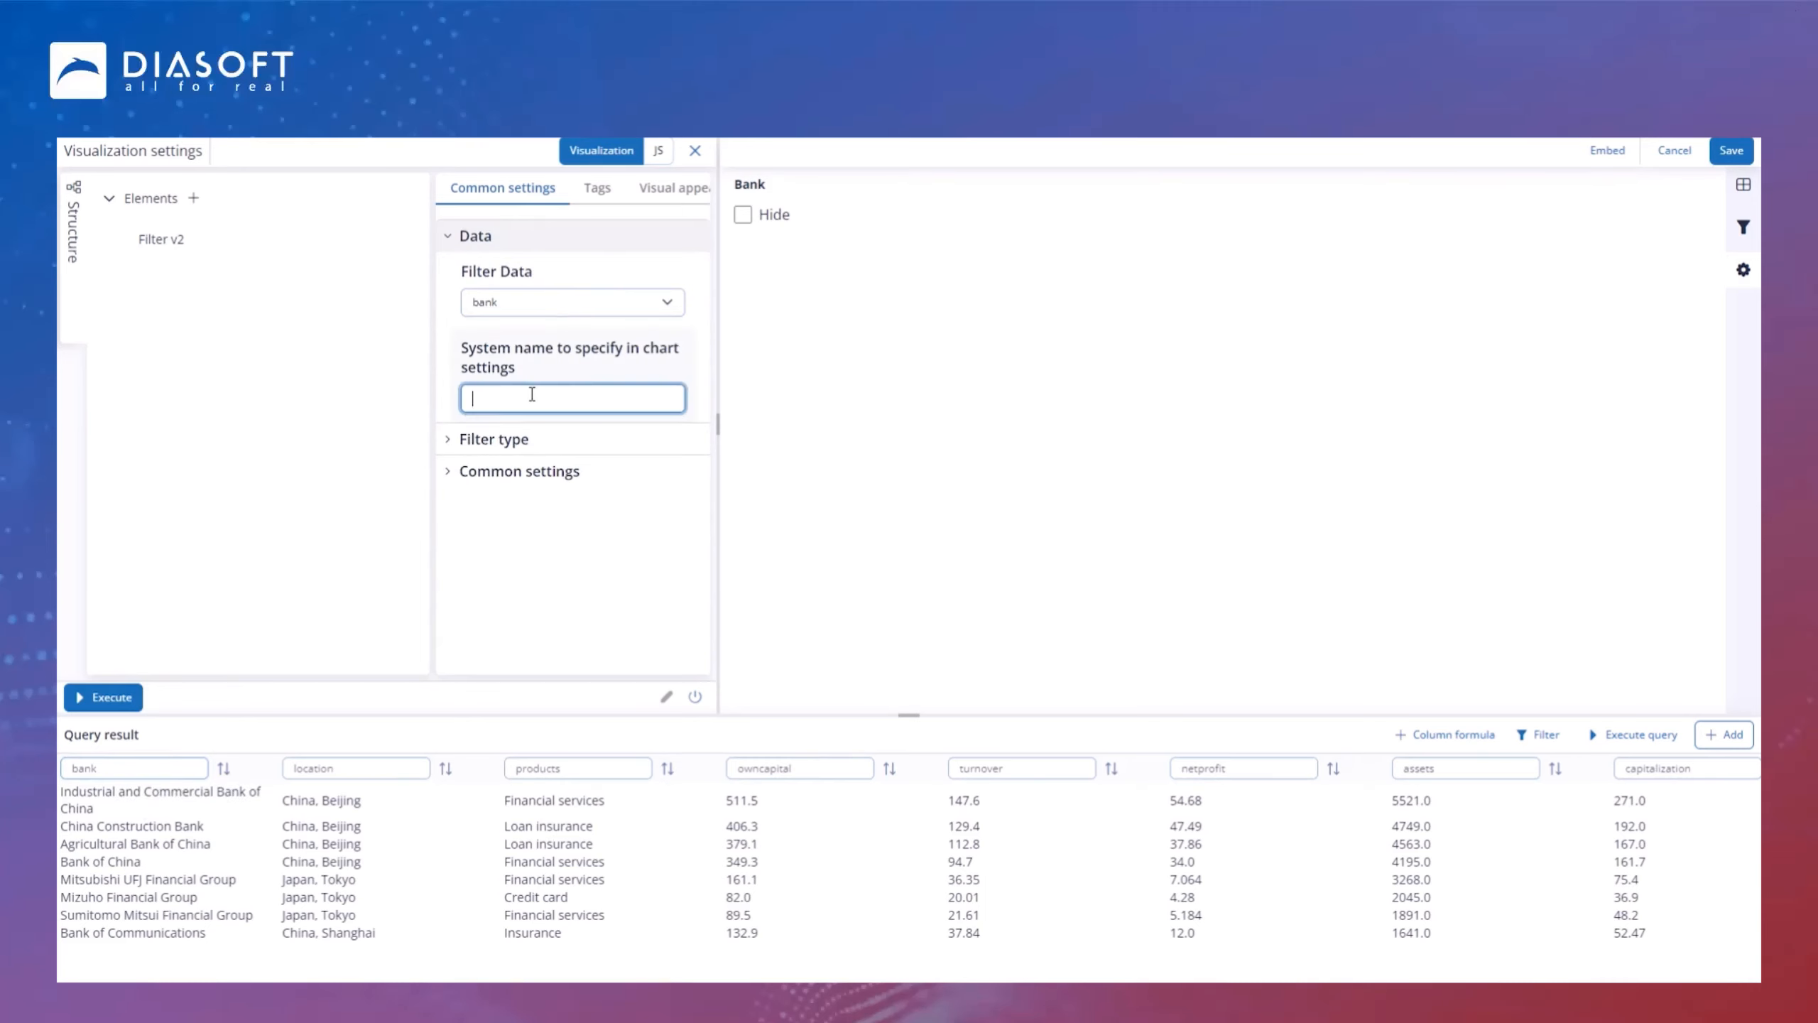
left_click(588, 437)
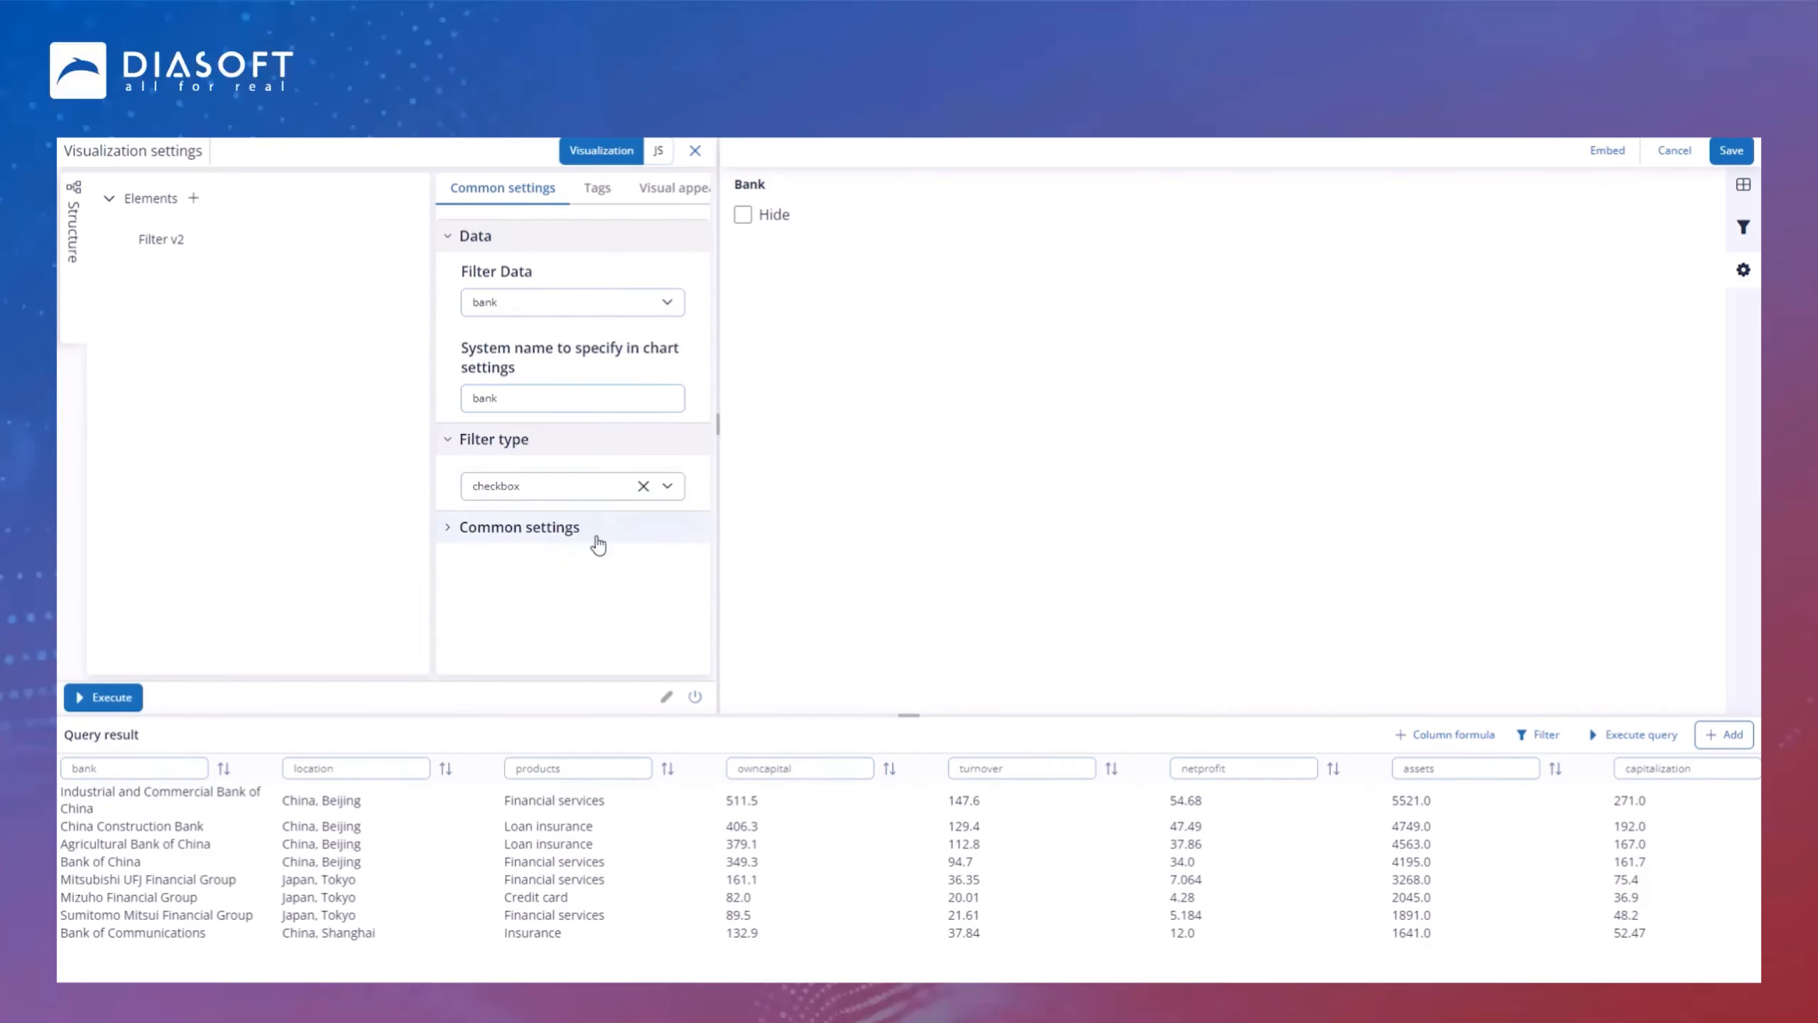
left_click(572, 485)
left_click(561, 596)
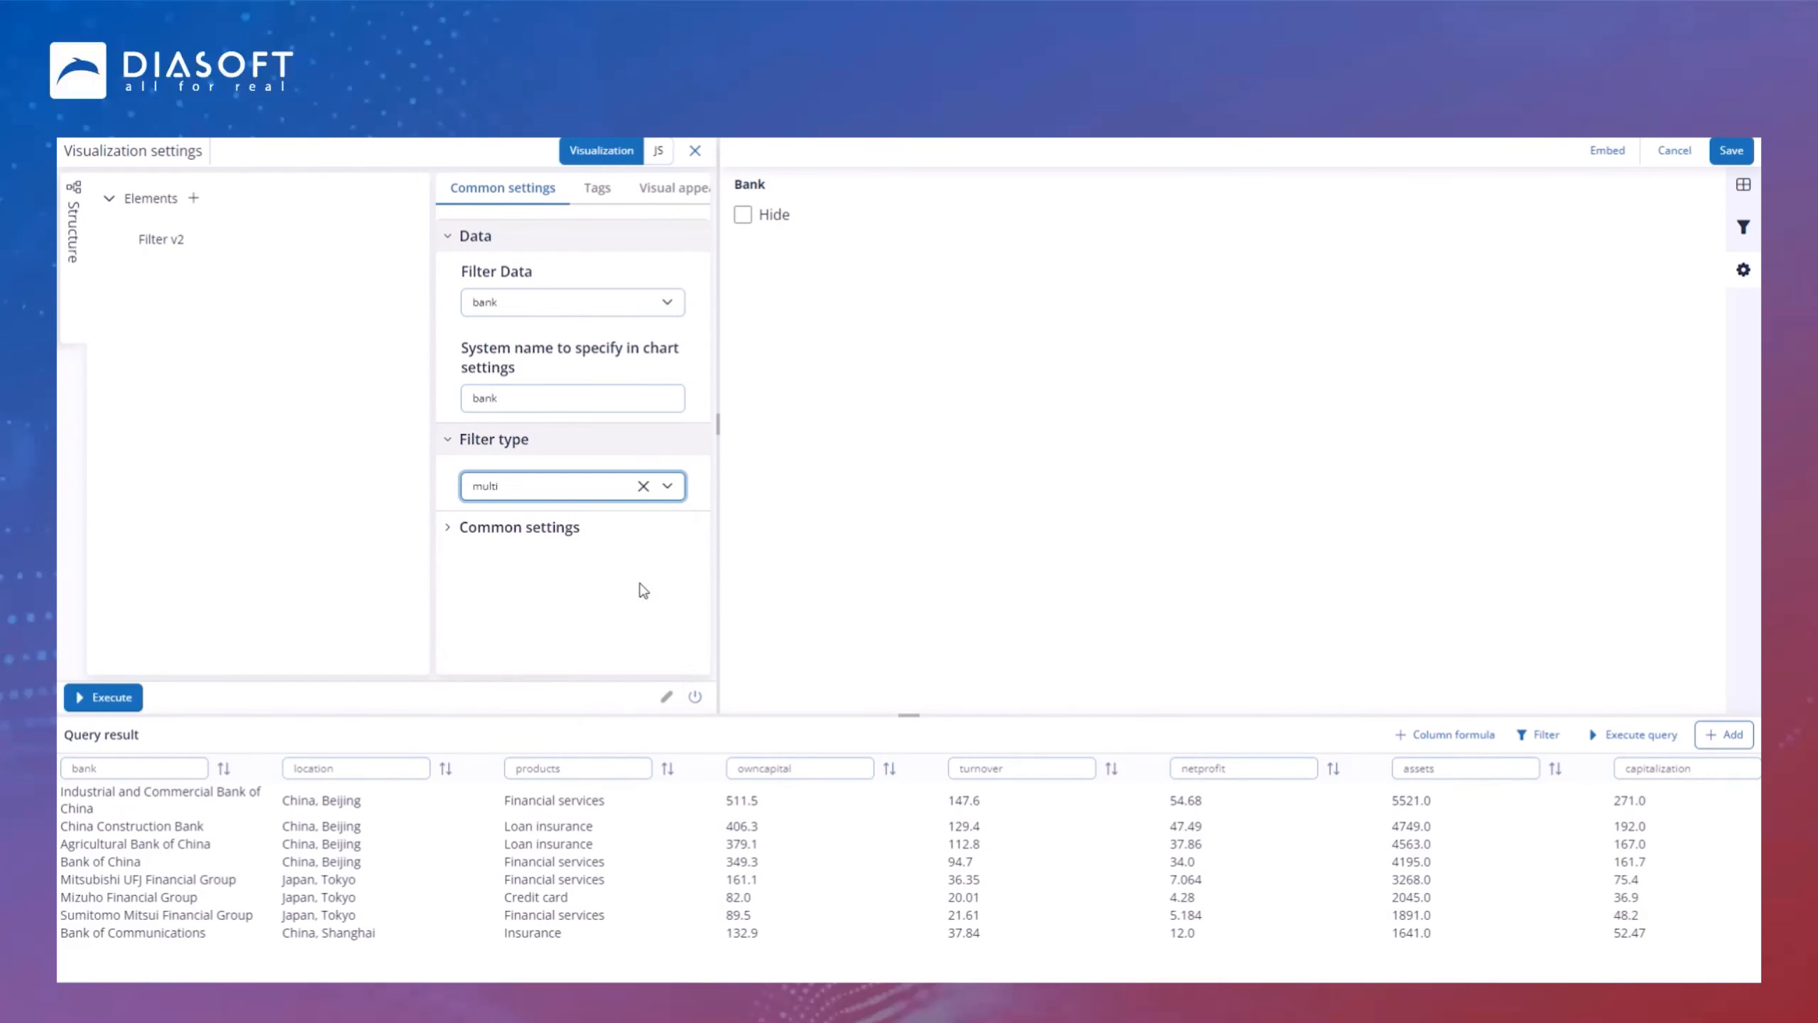
Step: Check the Bank filter's list of banks and save the chart
left_click(1674, 226)
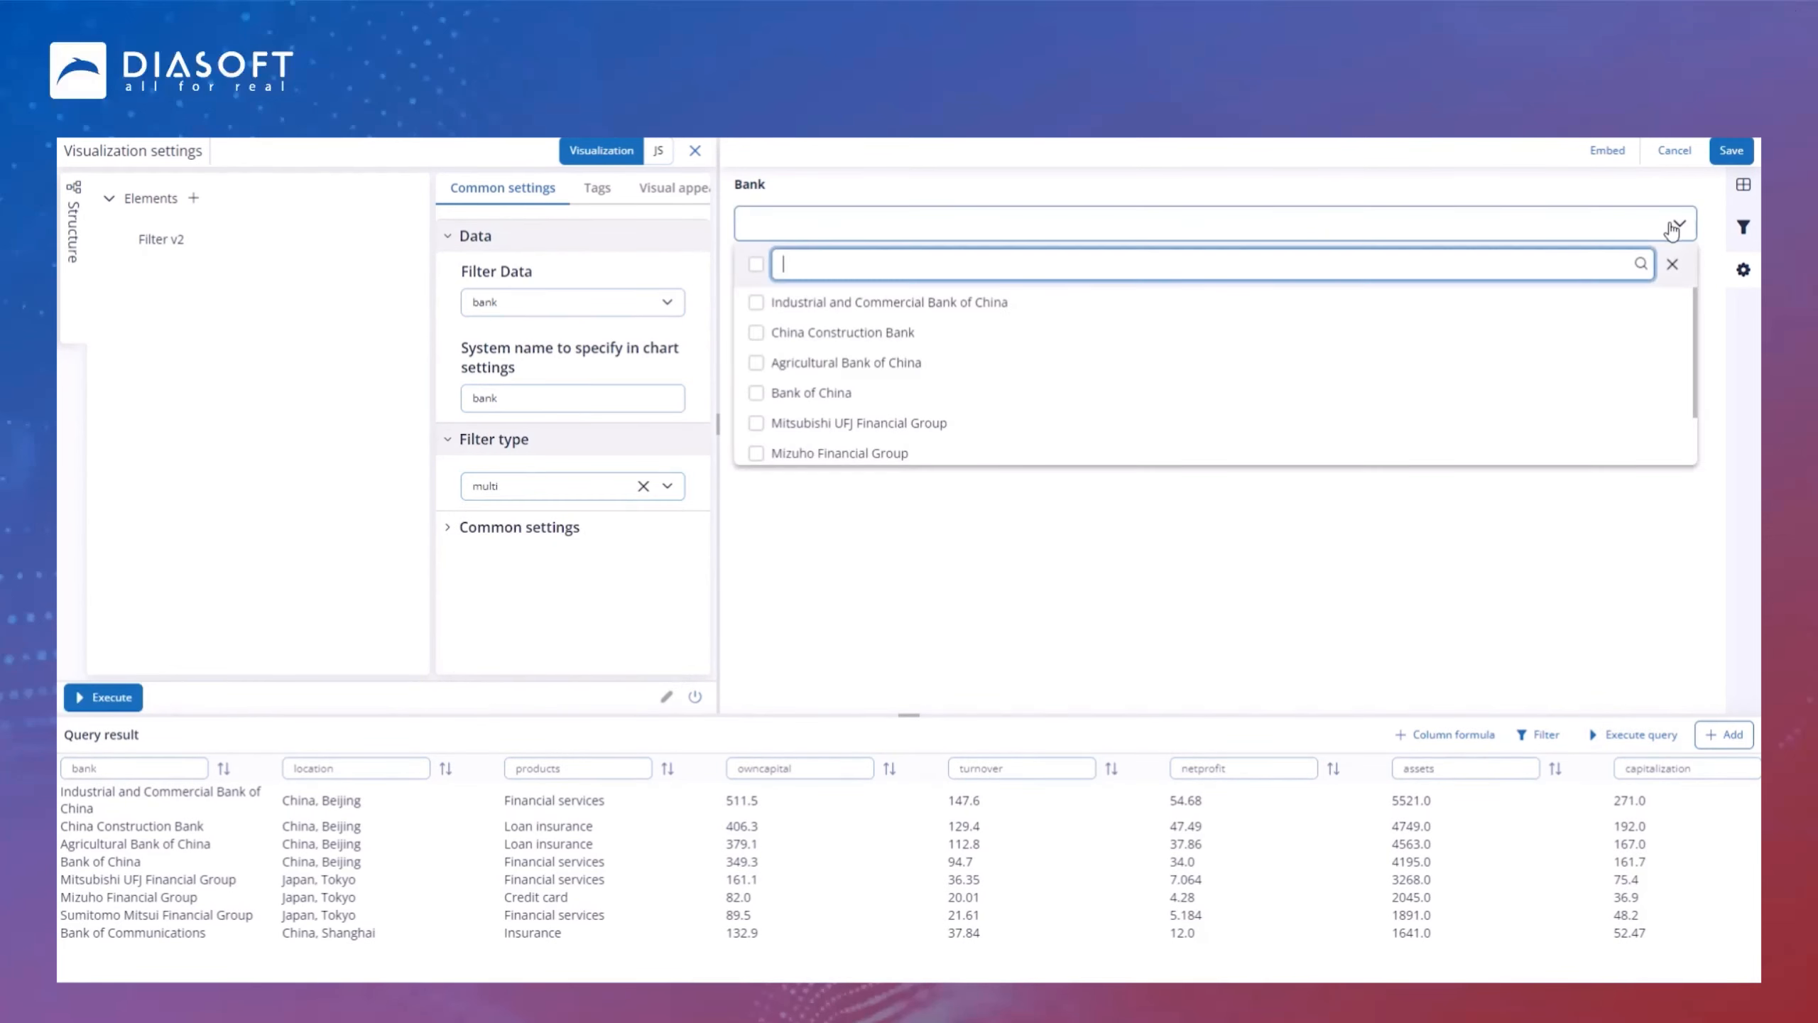
scroll(1038, 316, "down", 2)
scroll(1087, 296, "up", 2)
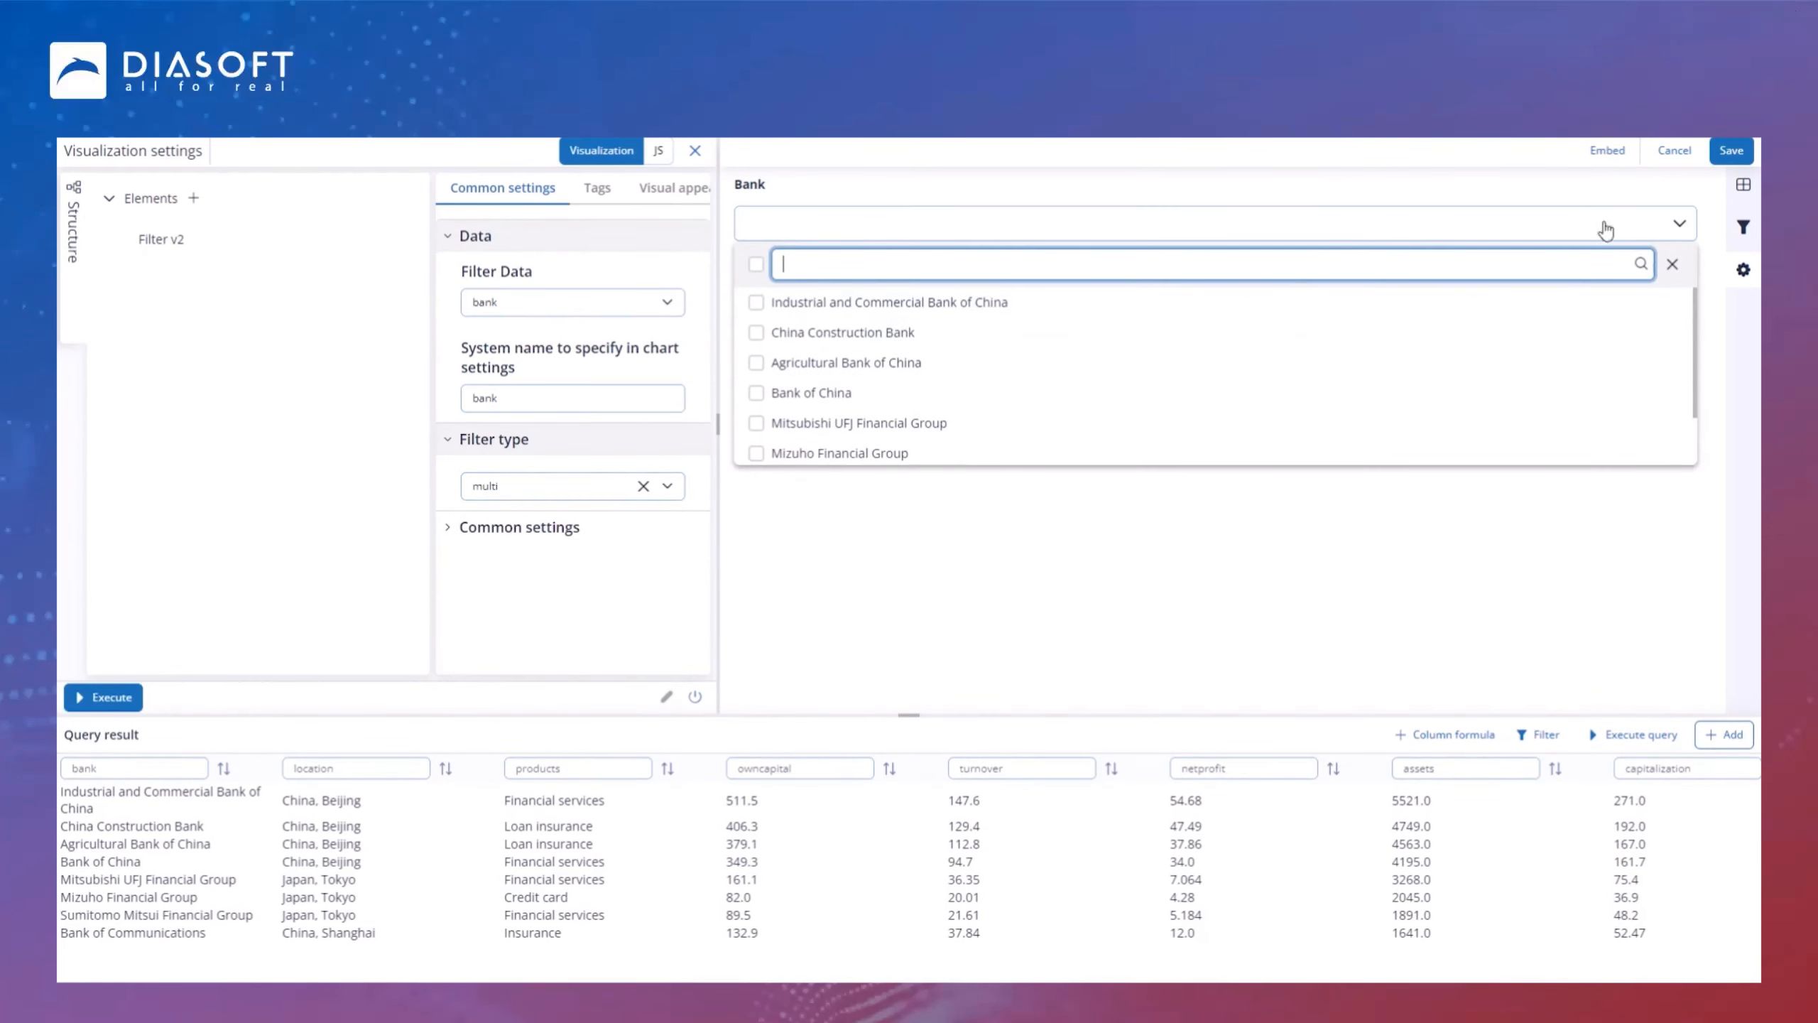
left_click(1740, 152)
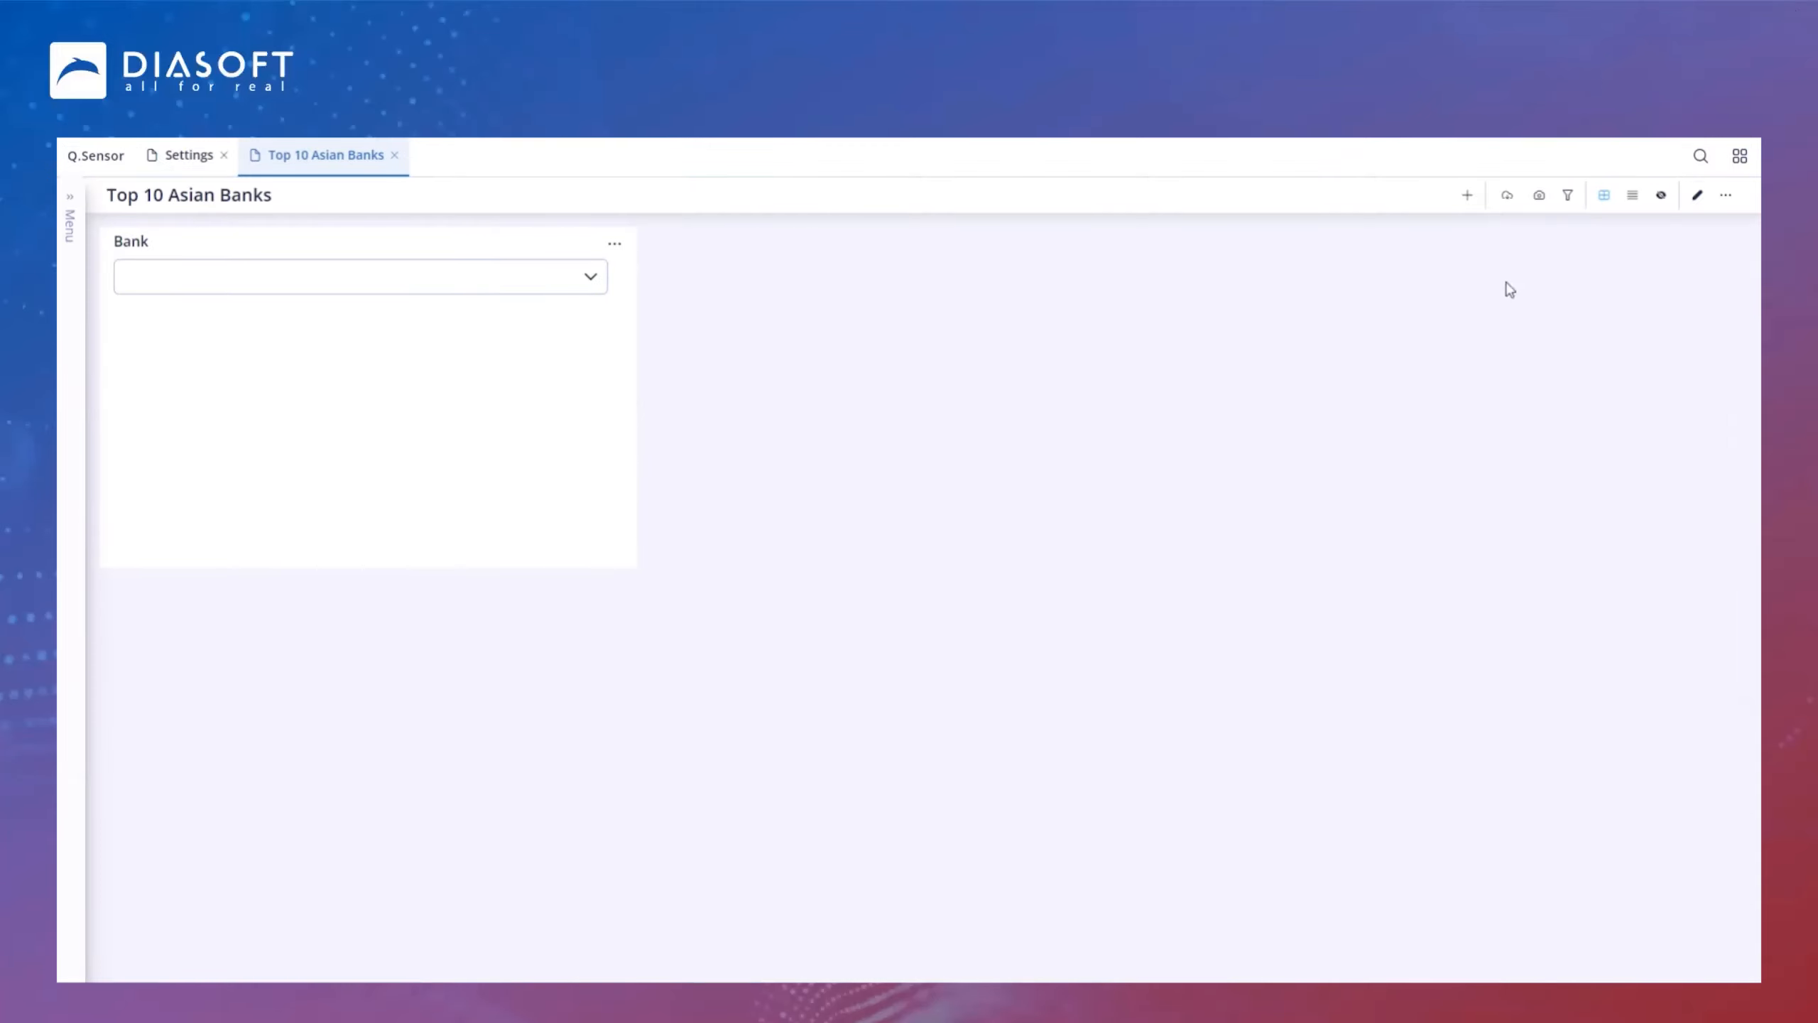
Step: Shrink the Bank filter's height on the dashboard in edit mode
left_click(1697, 195)
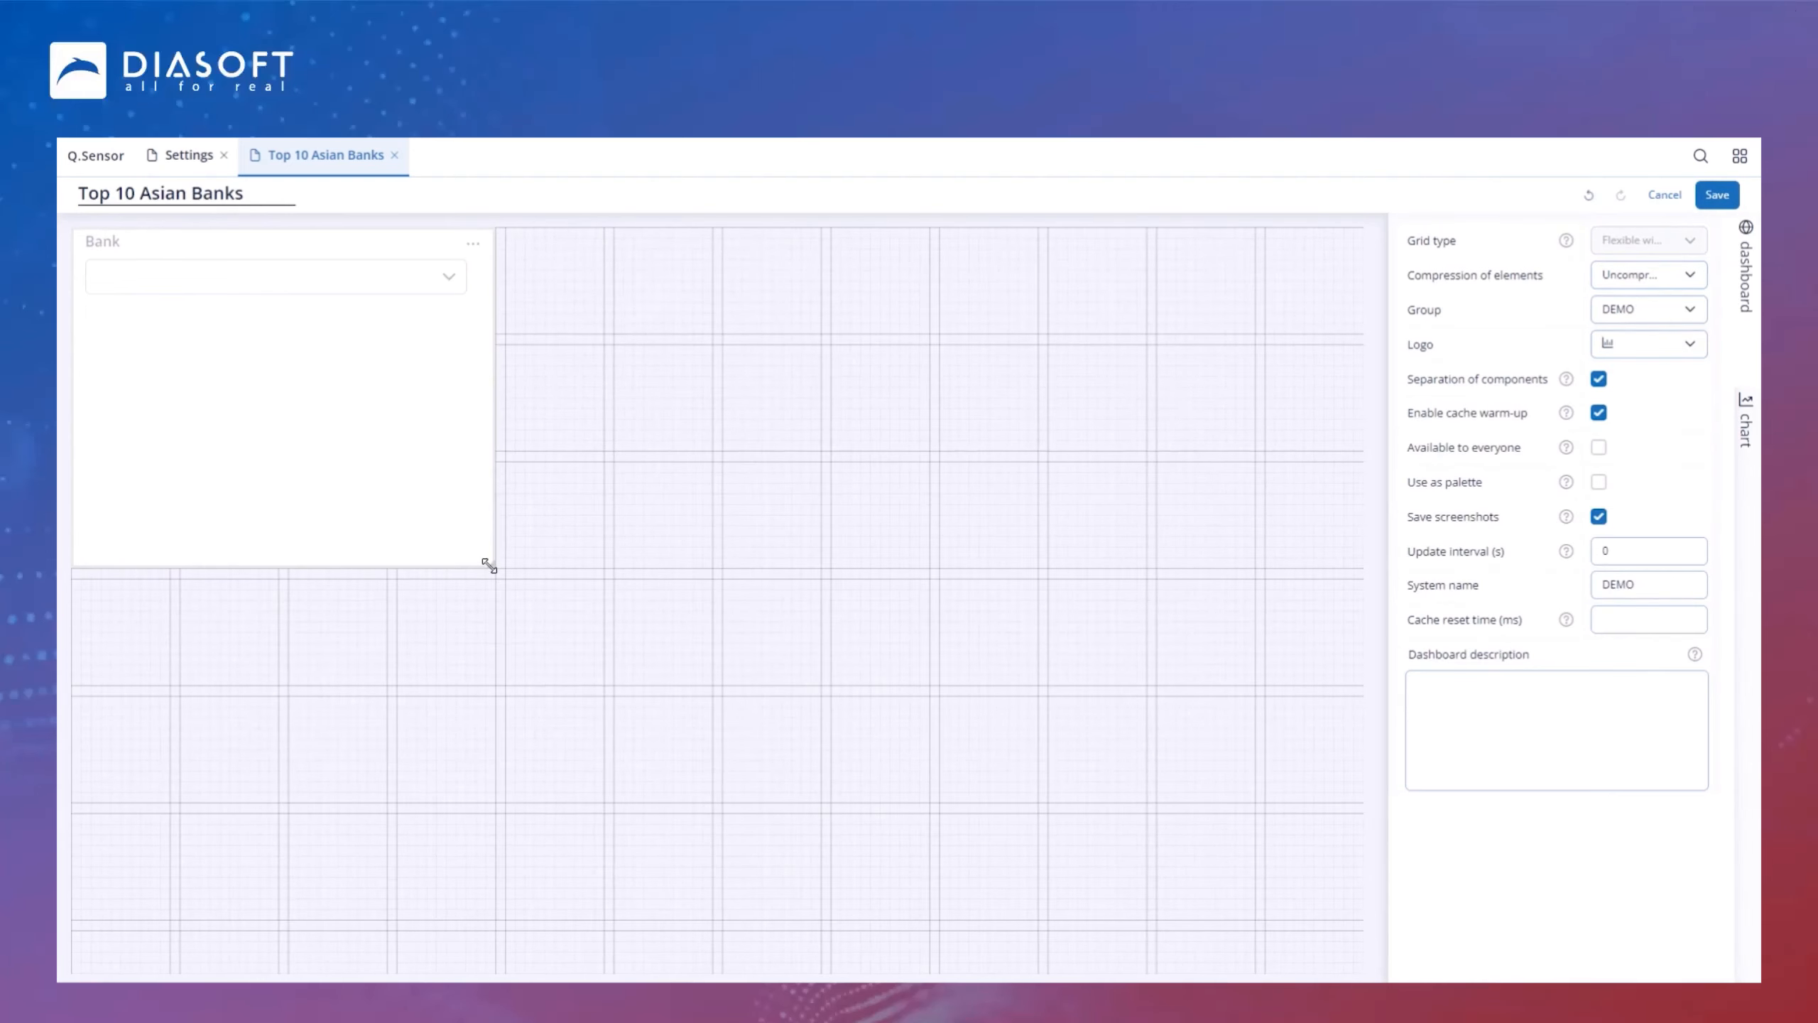
left_click_drag(500, 568, 486, 329)
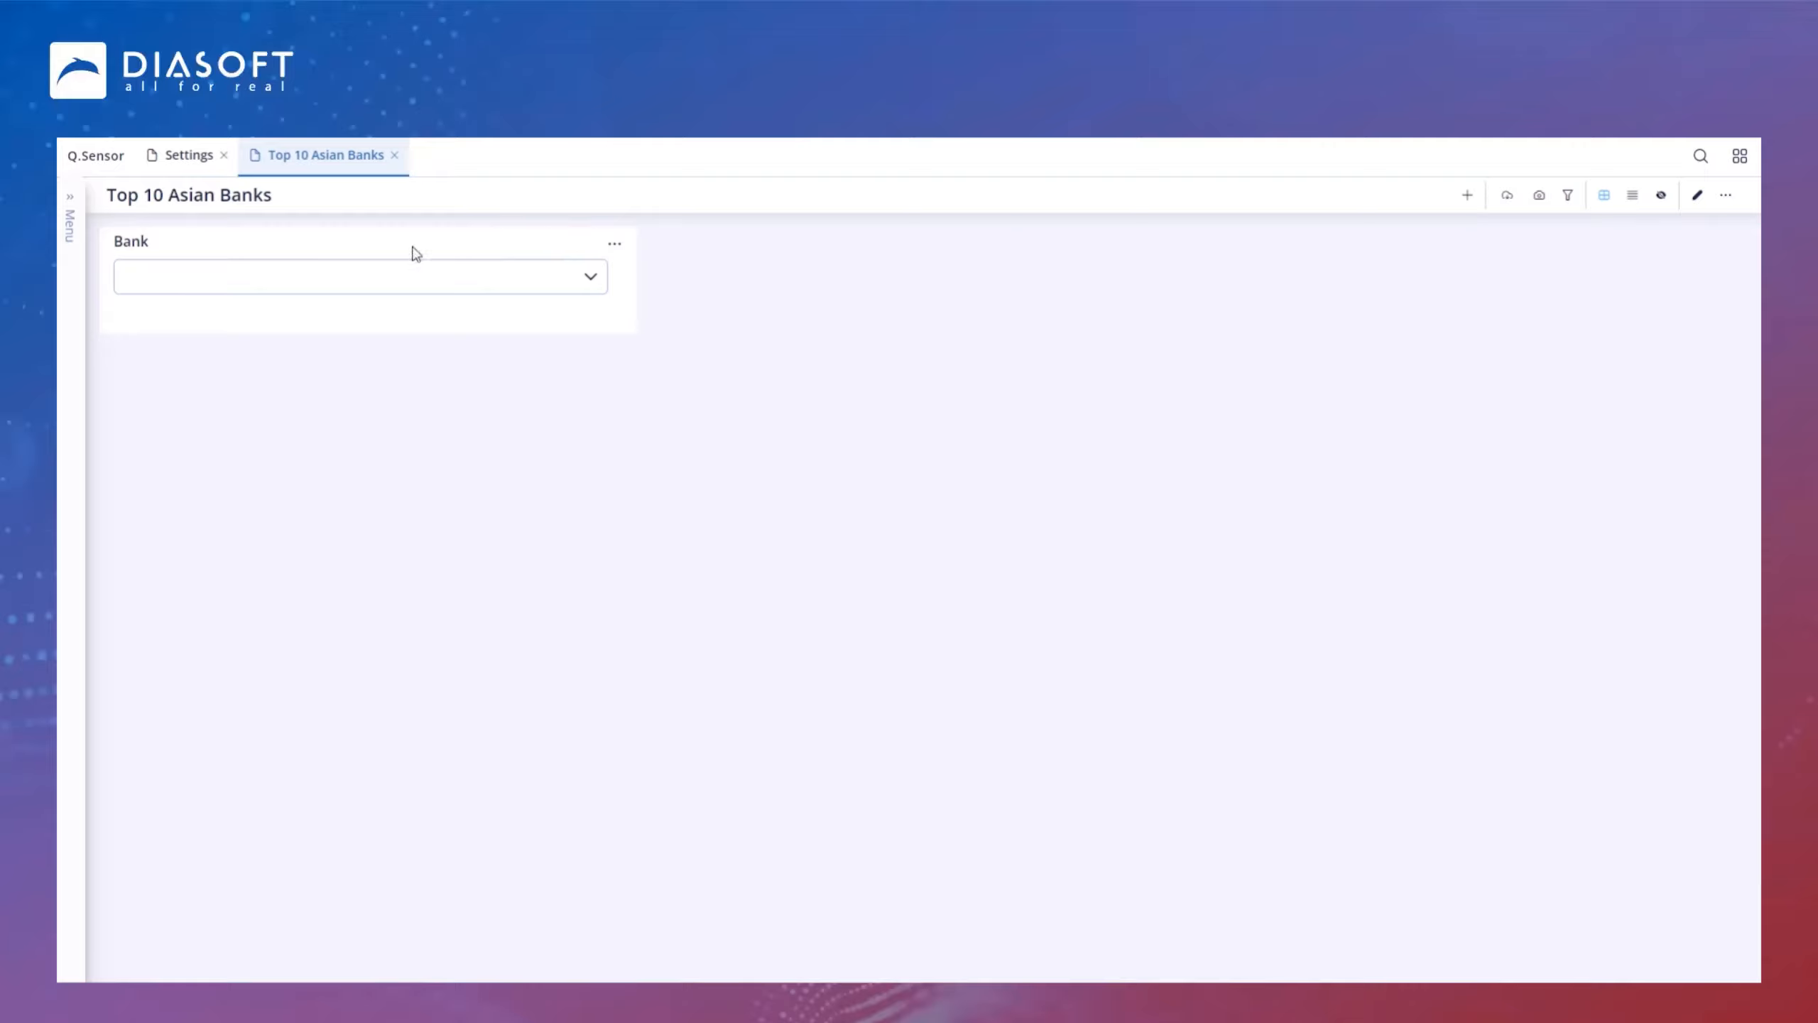
Step: Copy the Bank filter chart
left_click(614, 243)
left_click(667, 316)
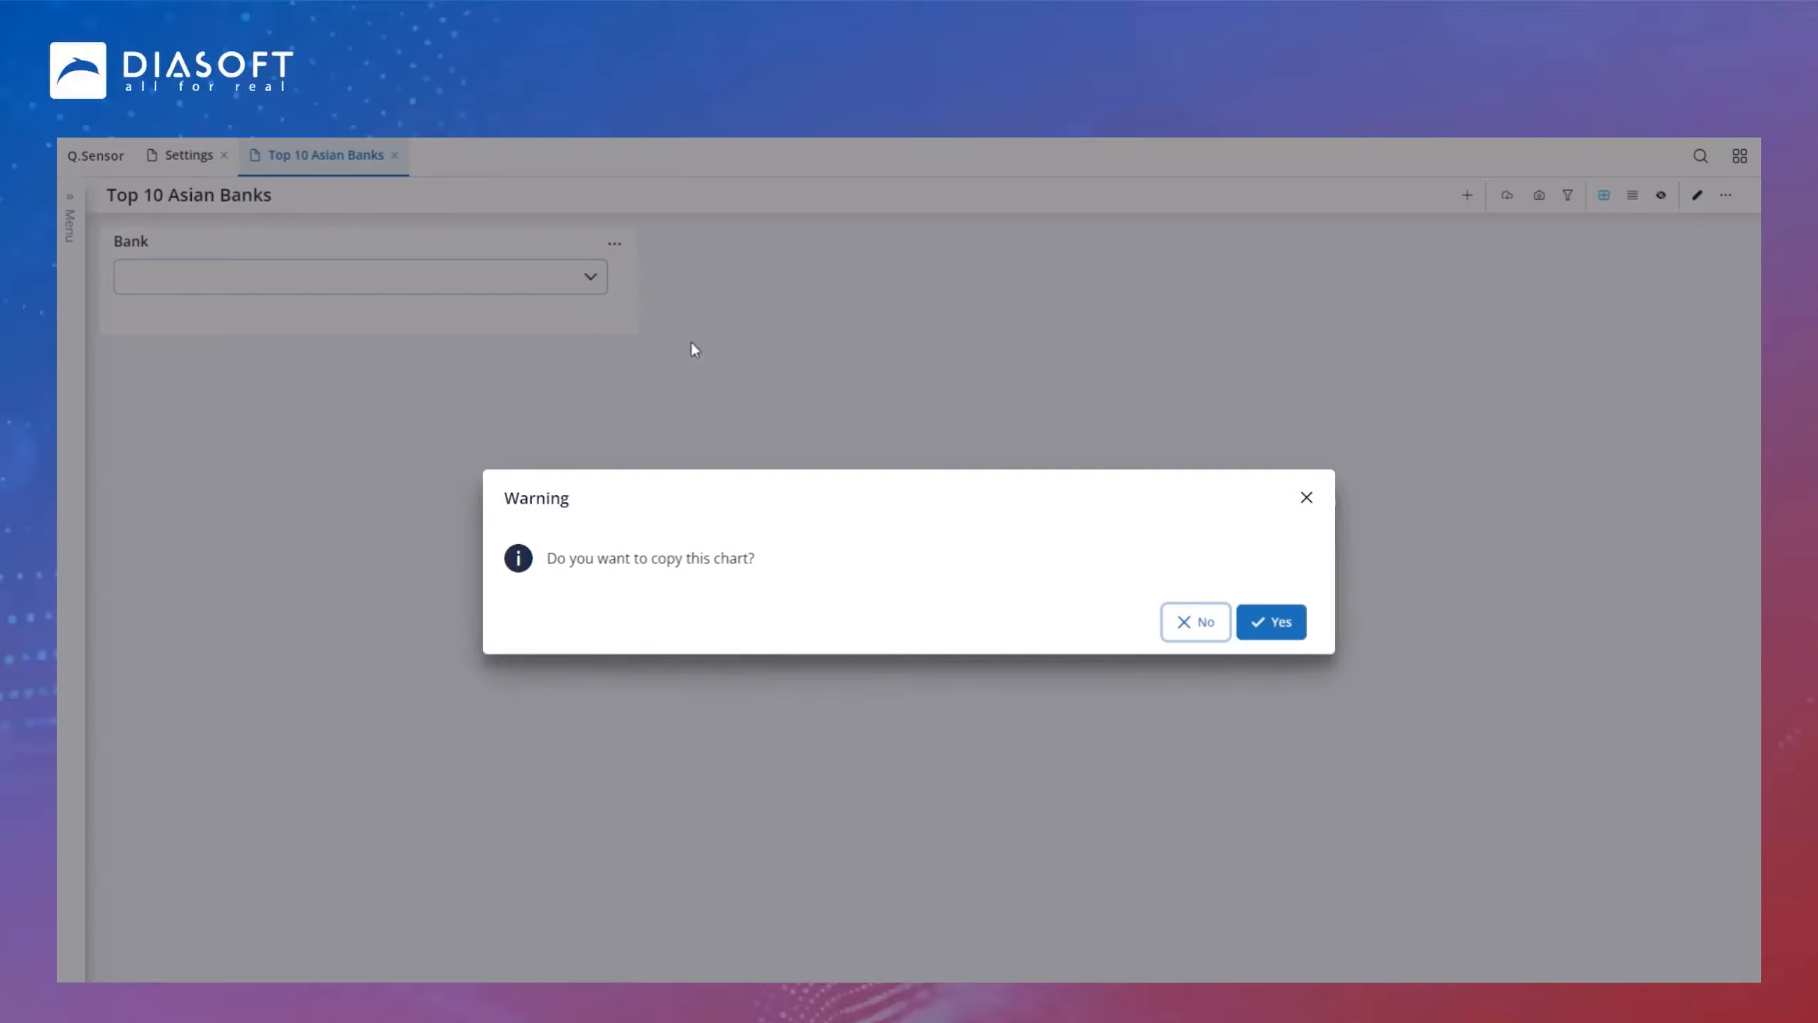
left_click(1286, 631)
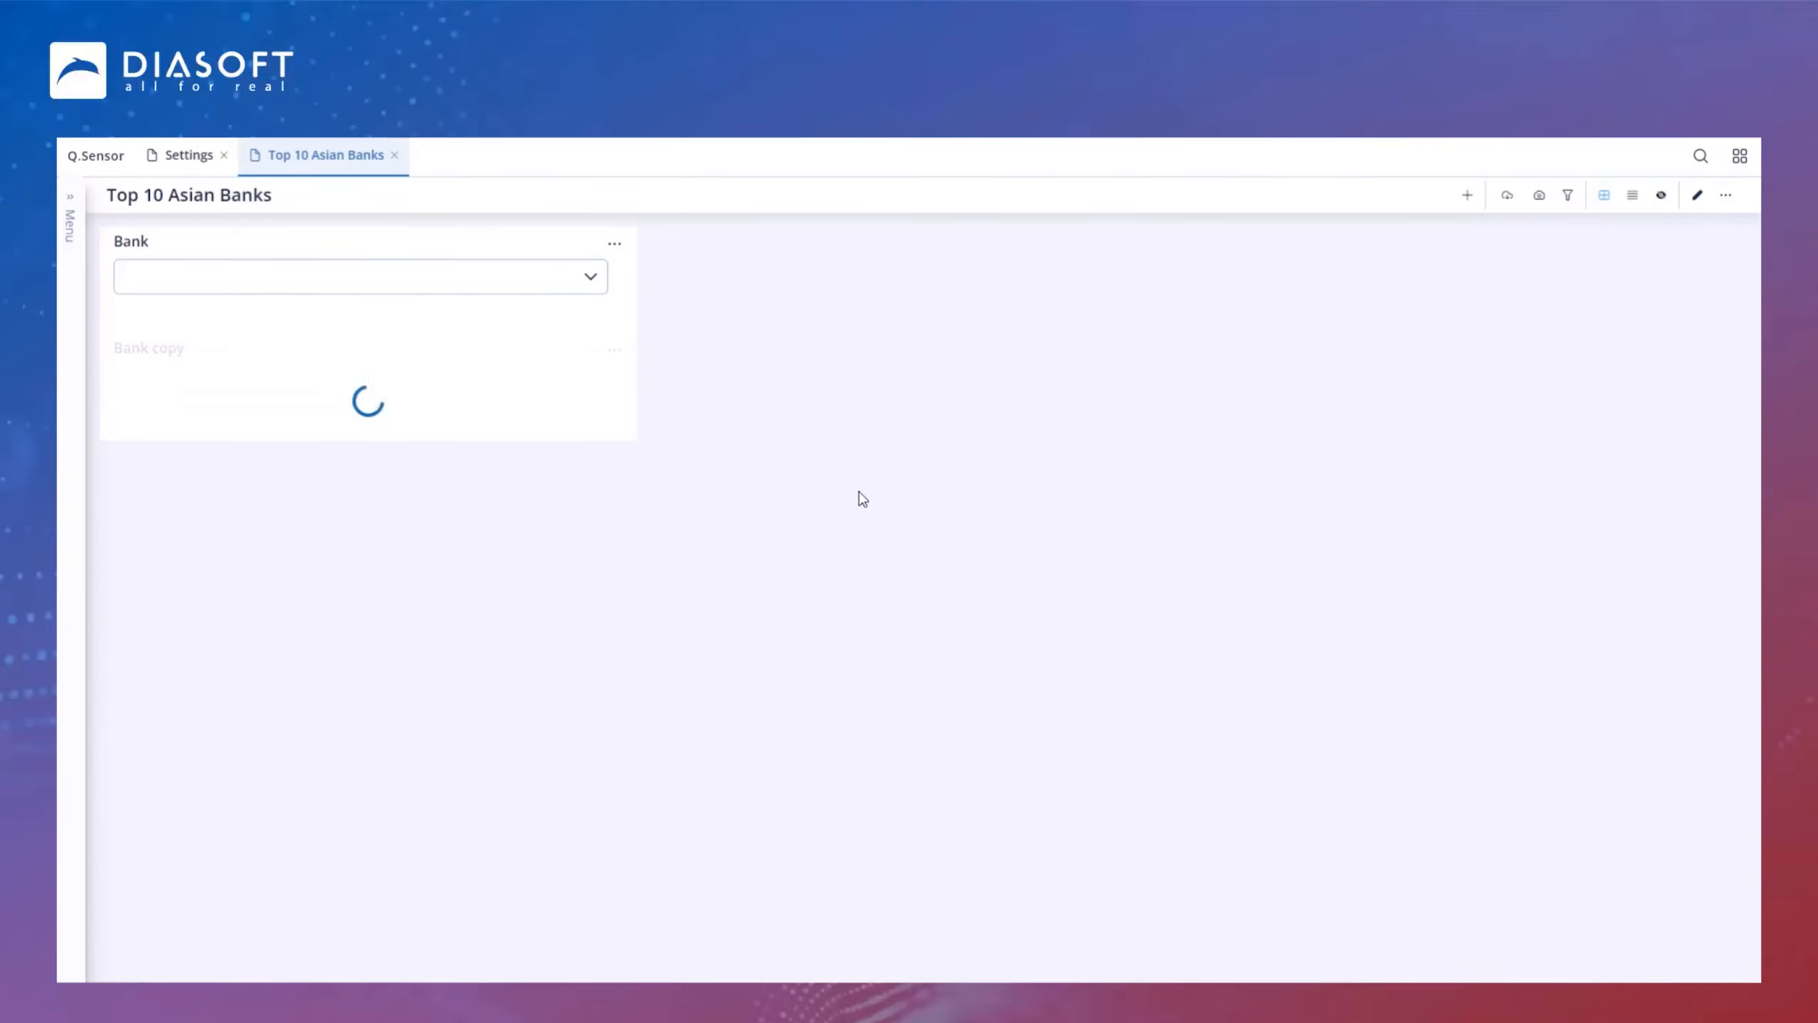
Step: Move the Bank copy filter beside the Bank filter and save the dashboard layout
left_click(1694, 200)
left_click_drag(159, 362, 574, 245)
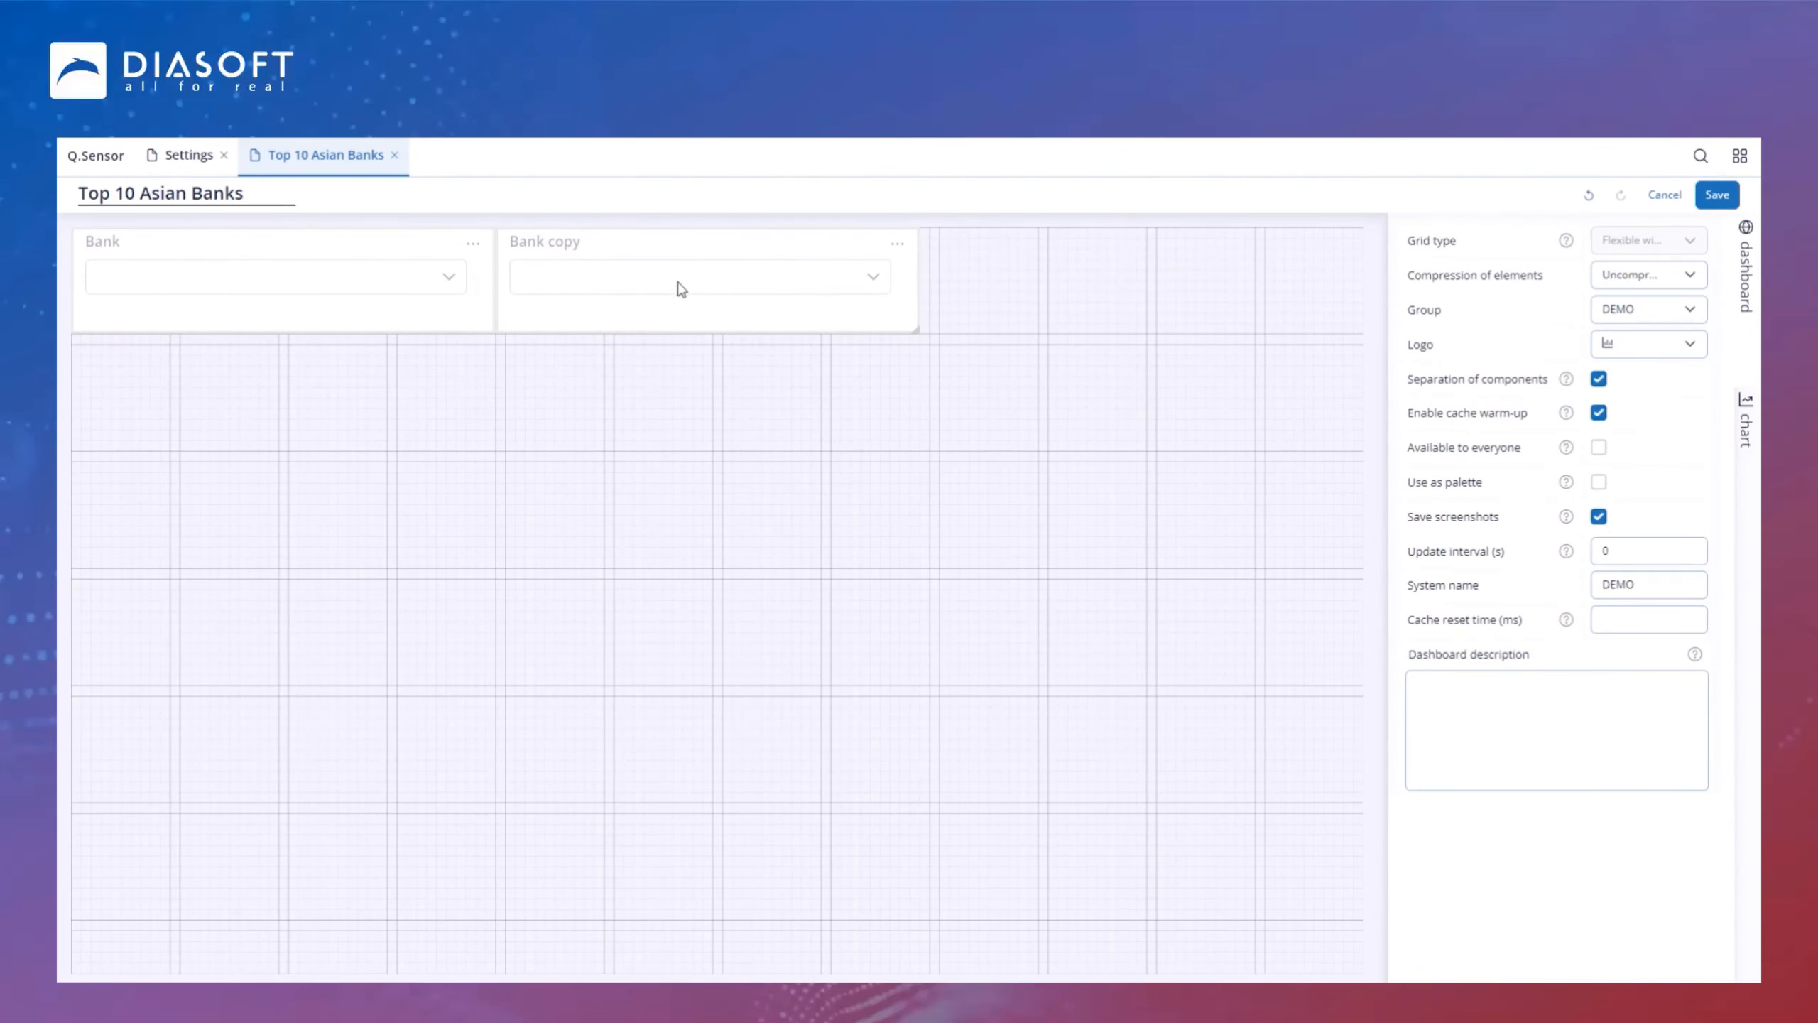
left_click(1717, 194)
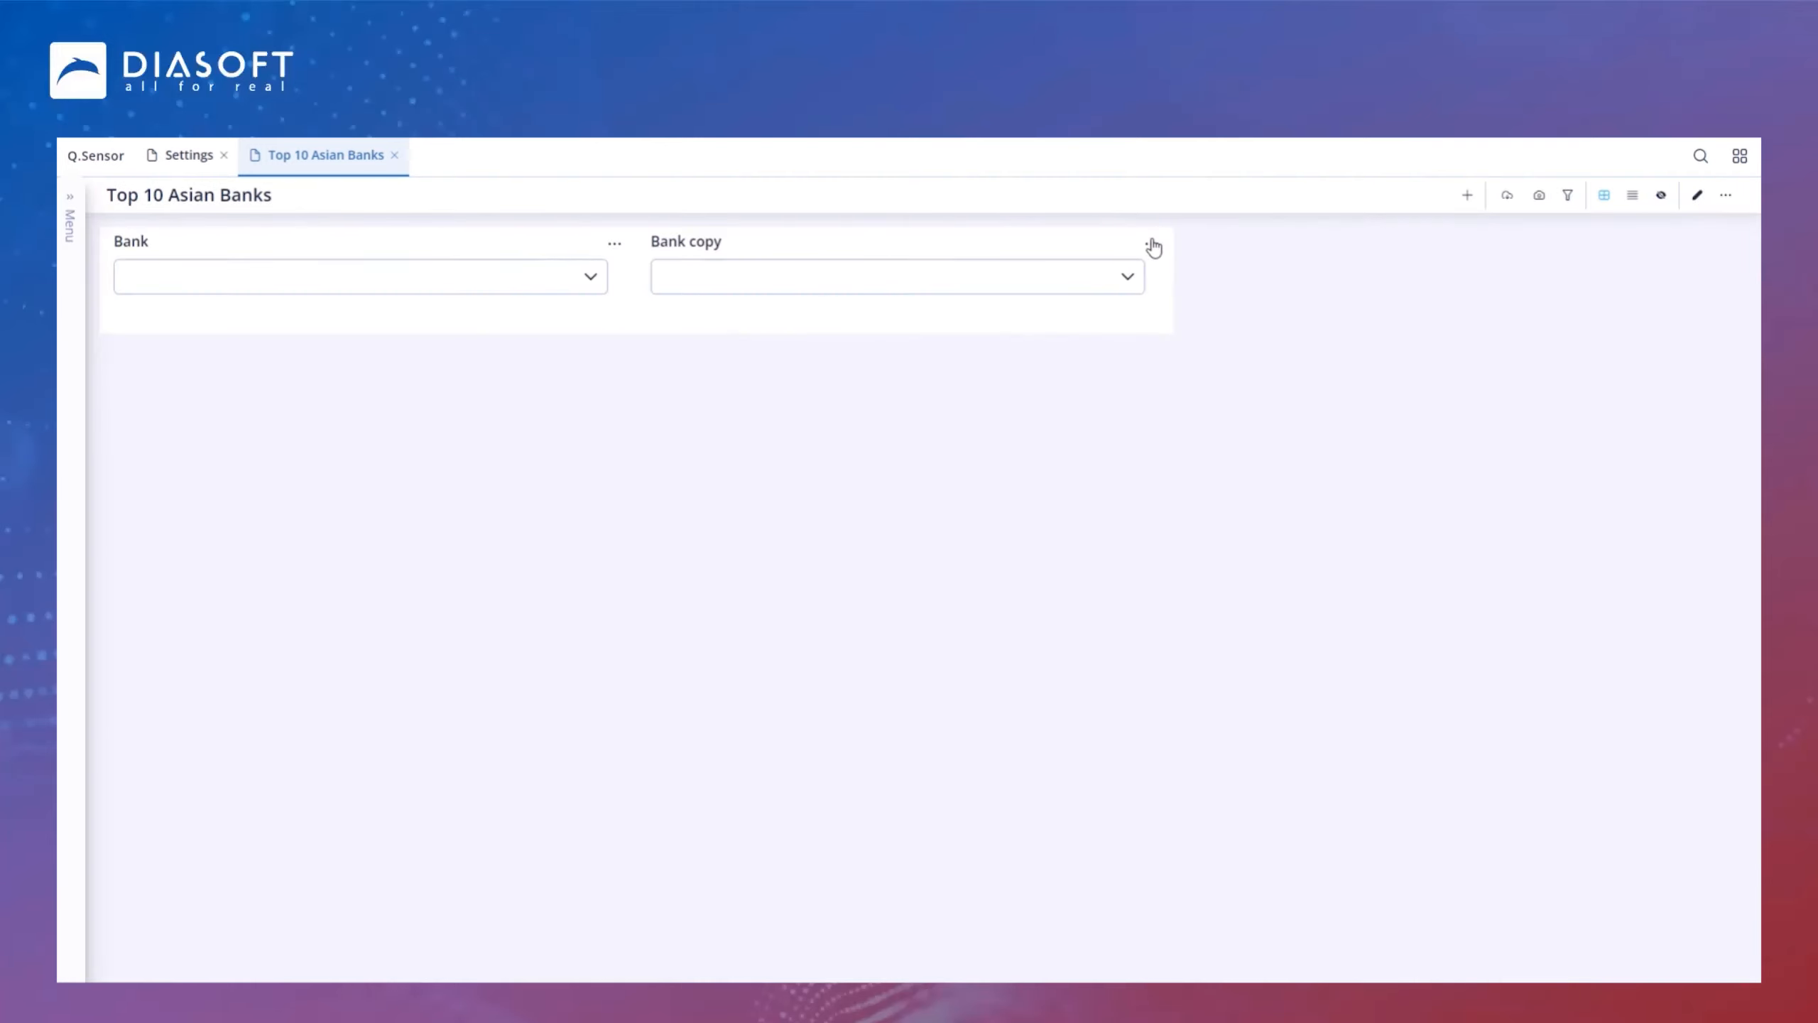
Step: Open the Bank copy filter for editing and rename its title to Location
left_click(1153, 248)
left_click(1194, 272)
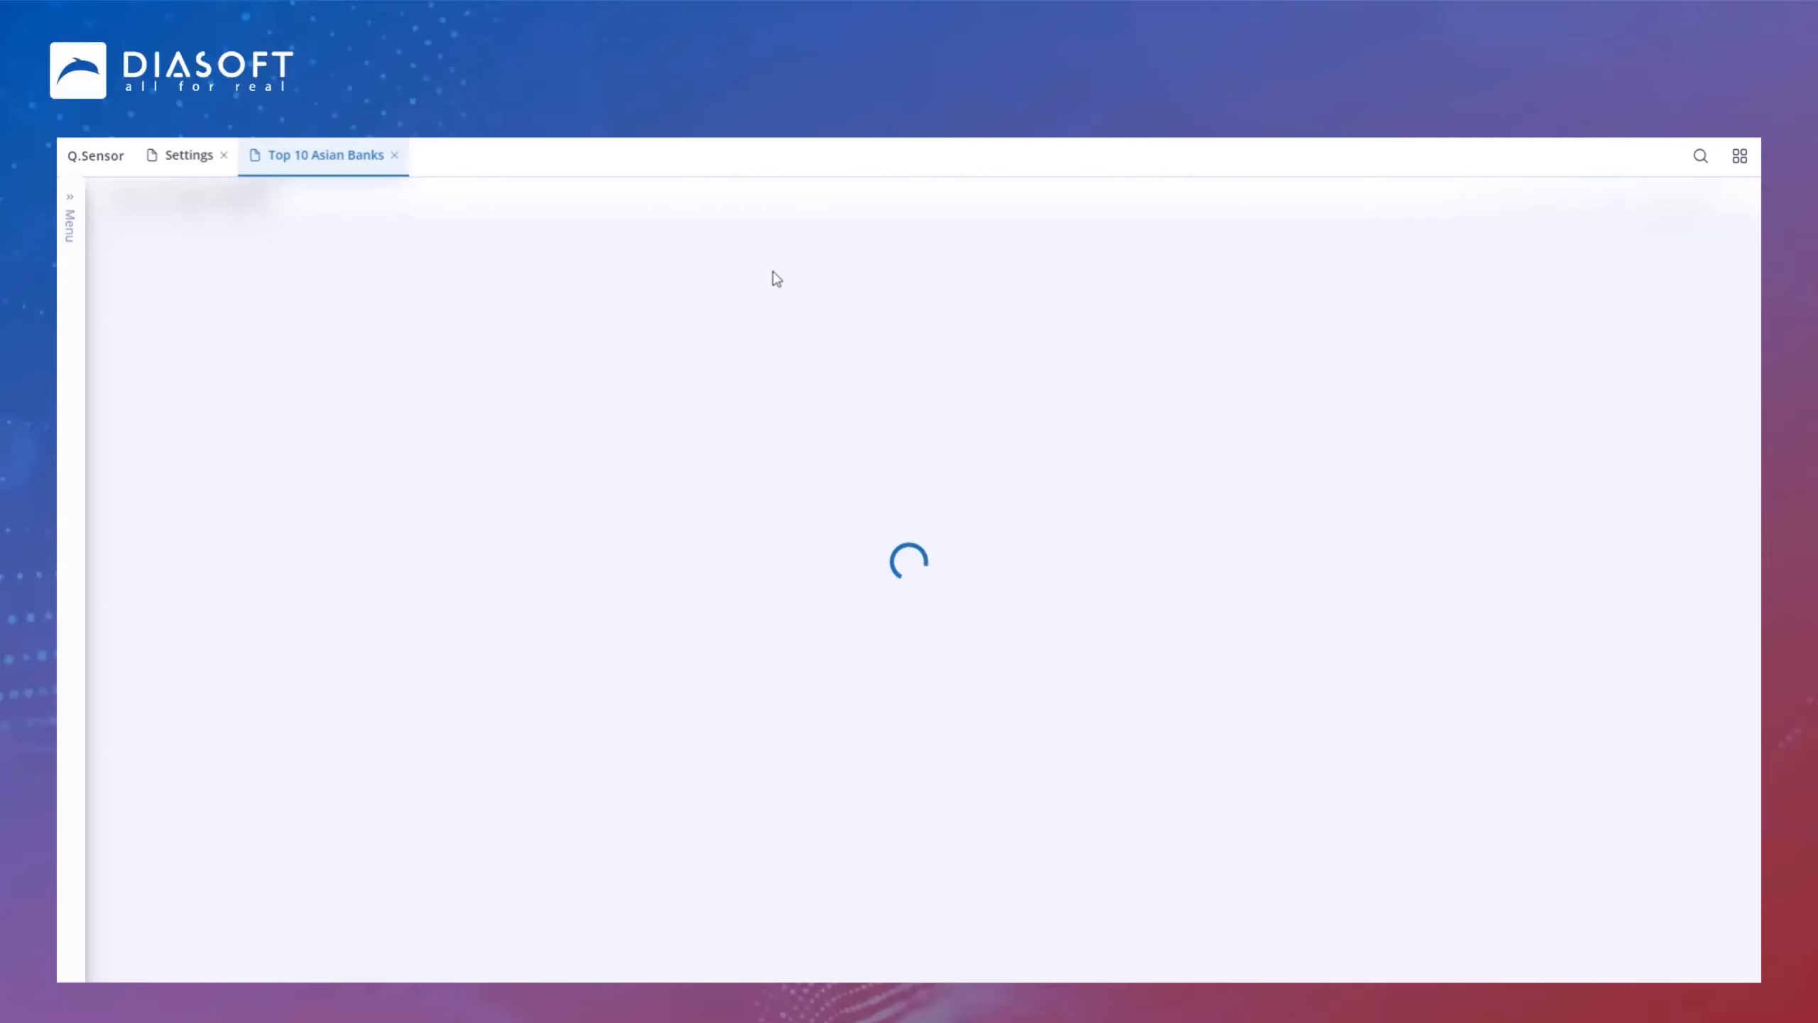
left_click_drag(811, 188, 632, 189)
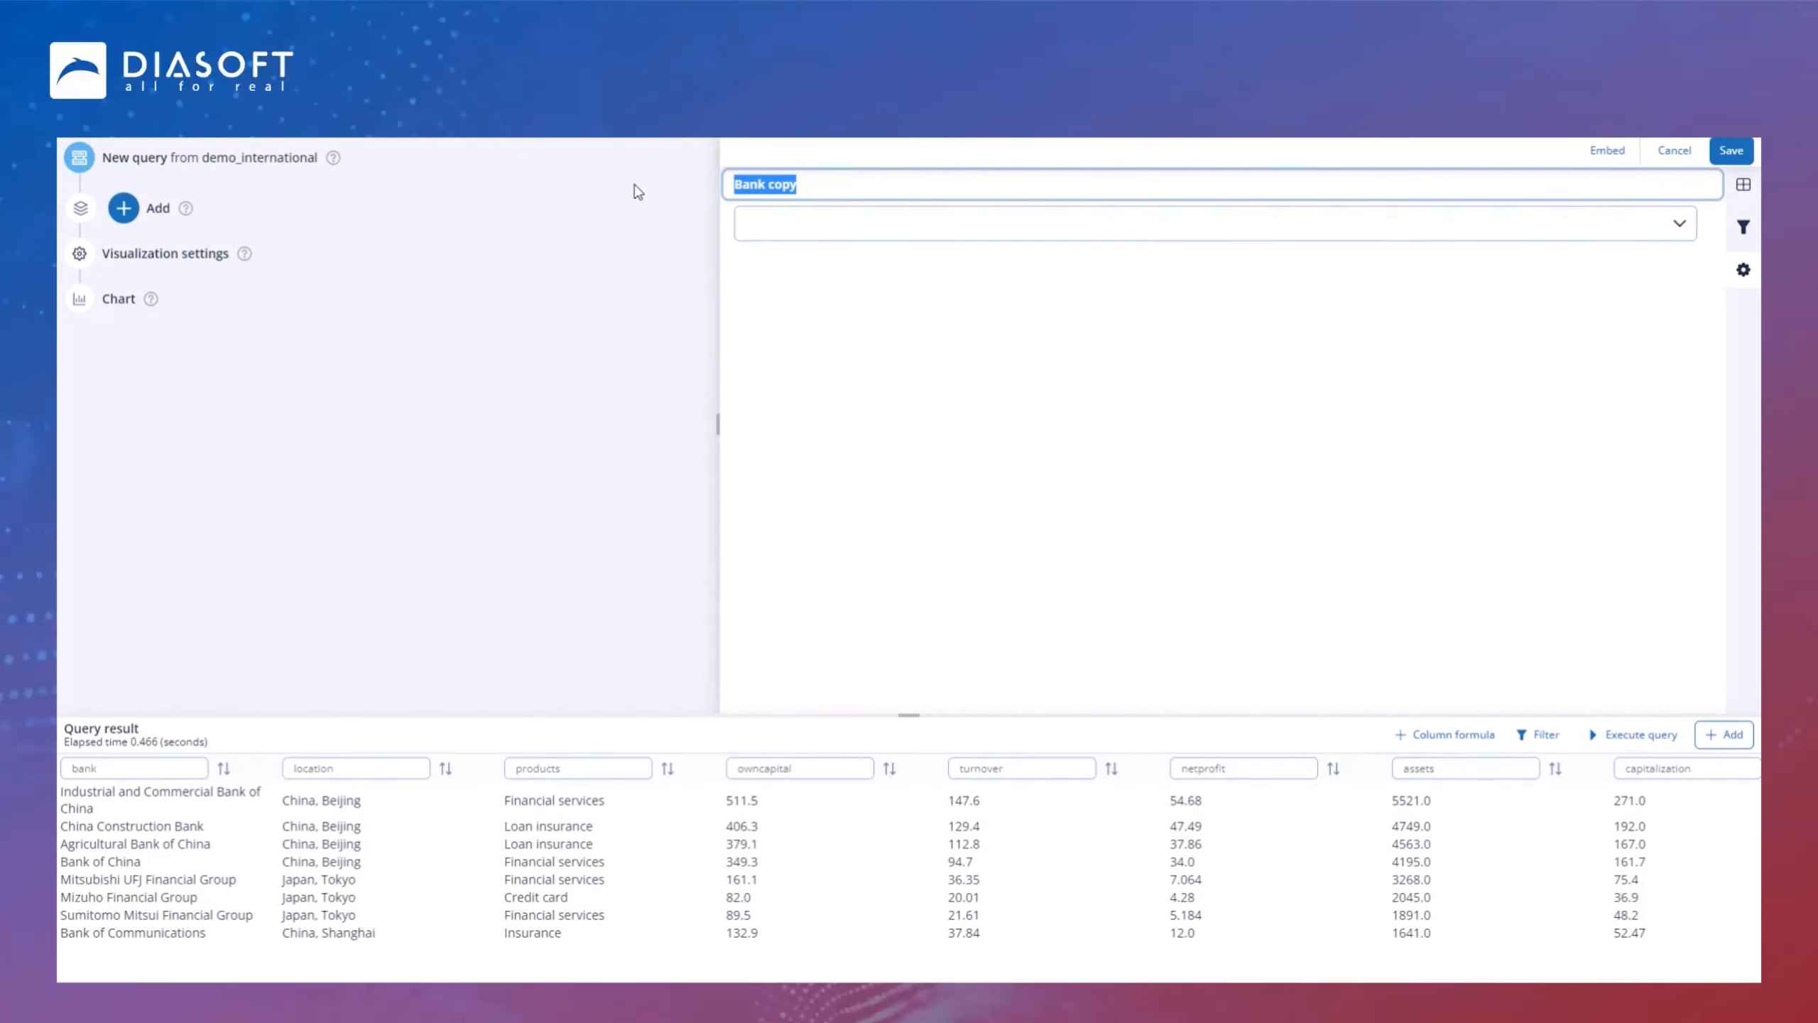
type("Location")
left_click(790, 347)
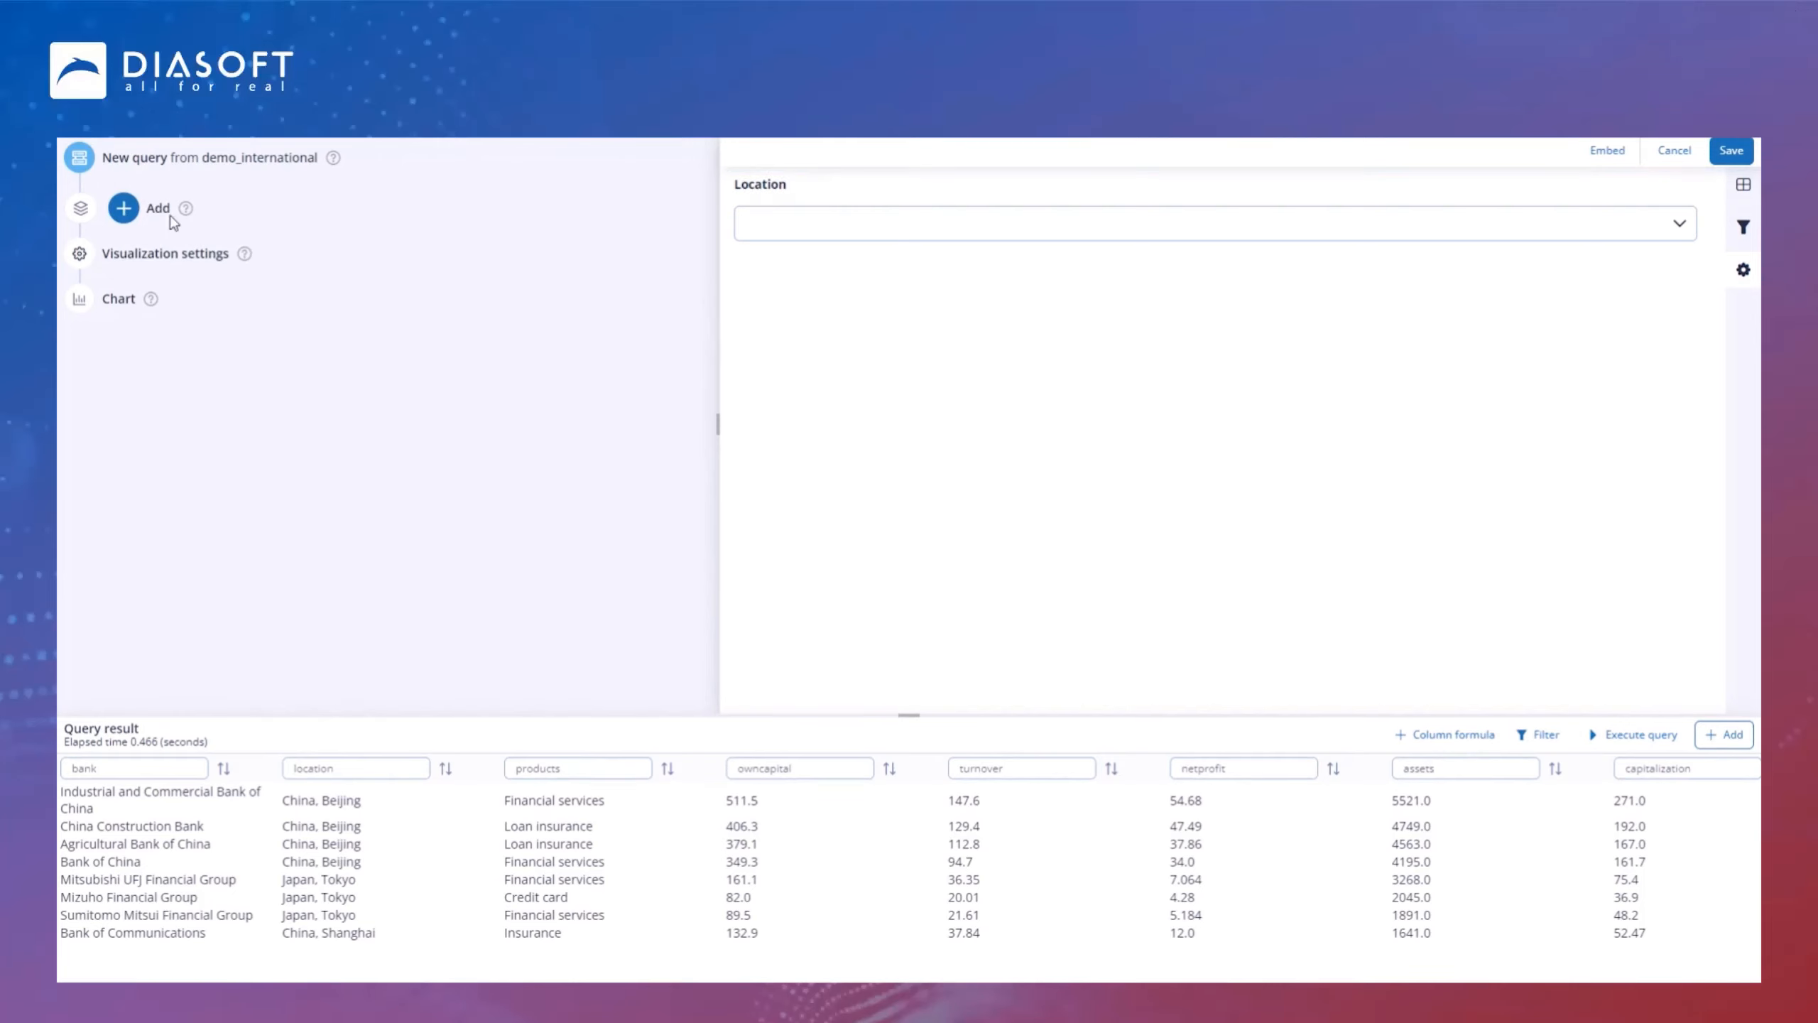
Step: Set the Location filter's data and system name to location in the visualization settings
left_click(181, 265)
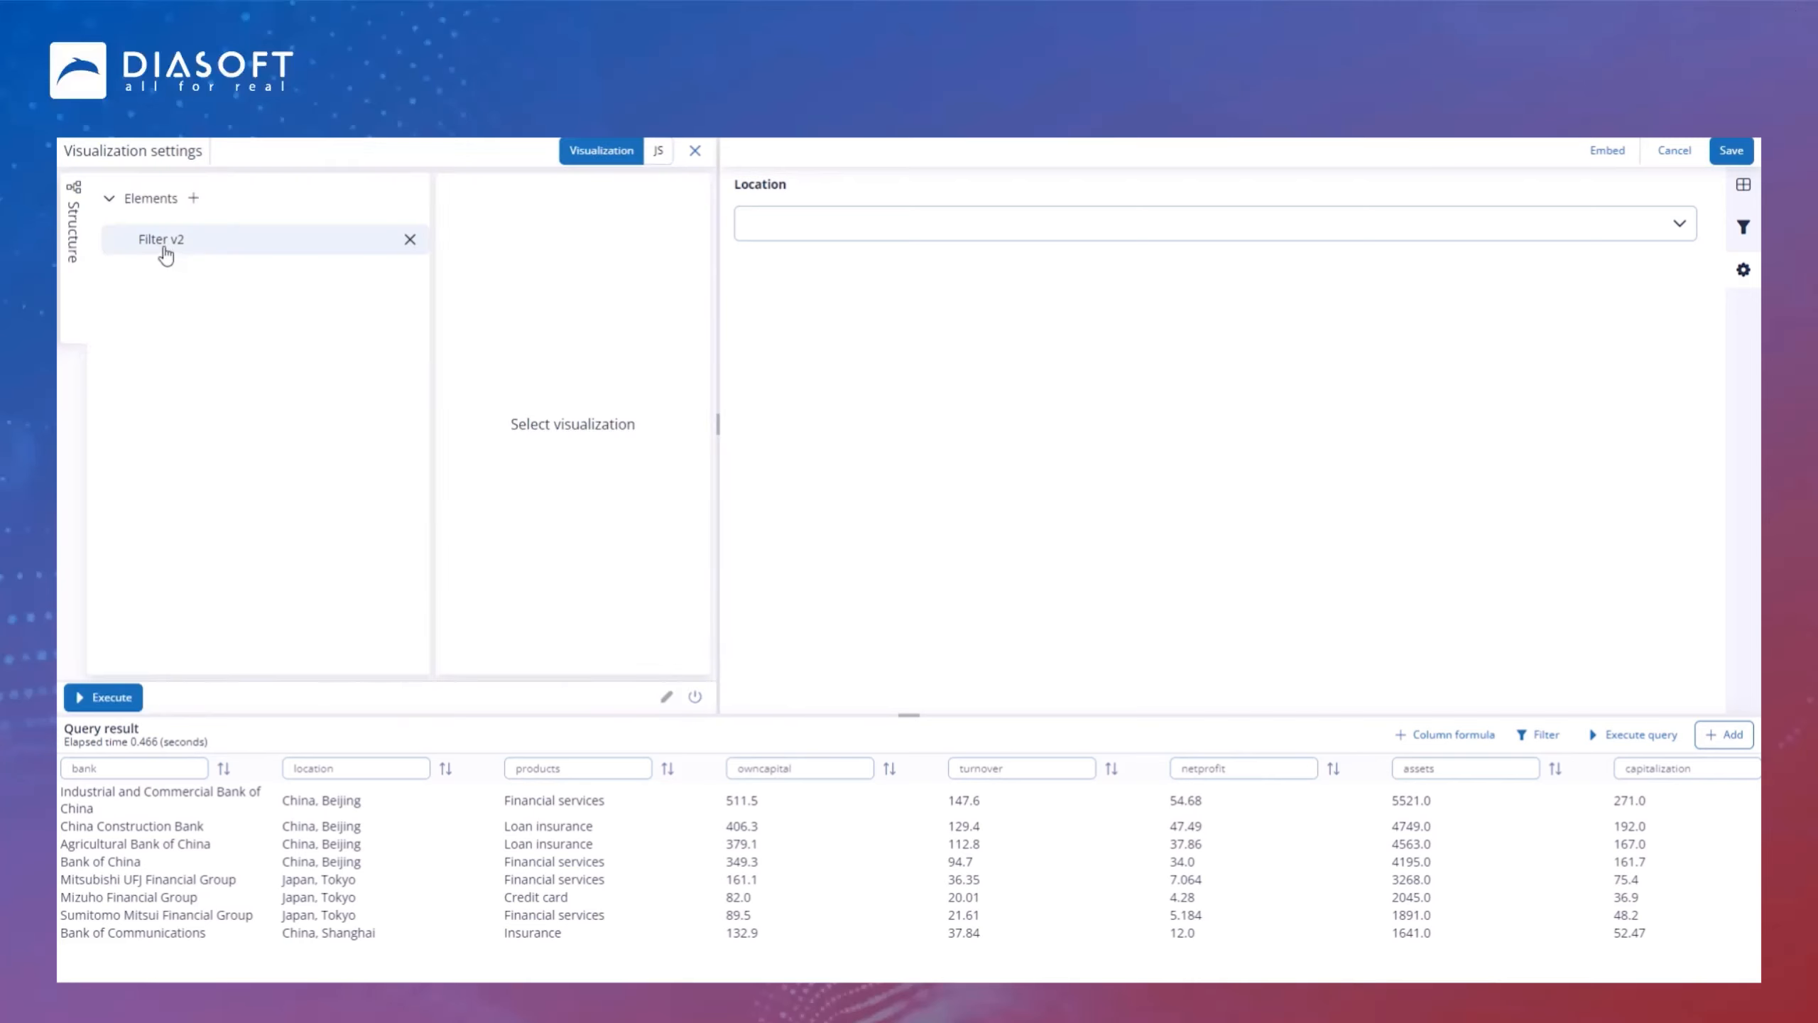
left_click(166, 250)
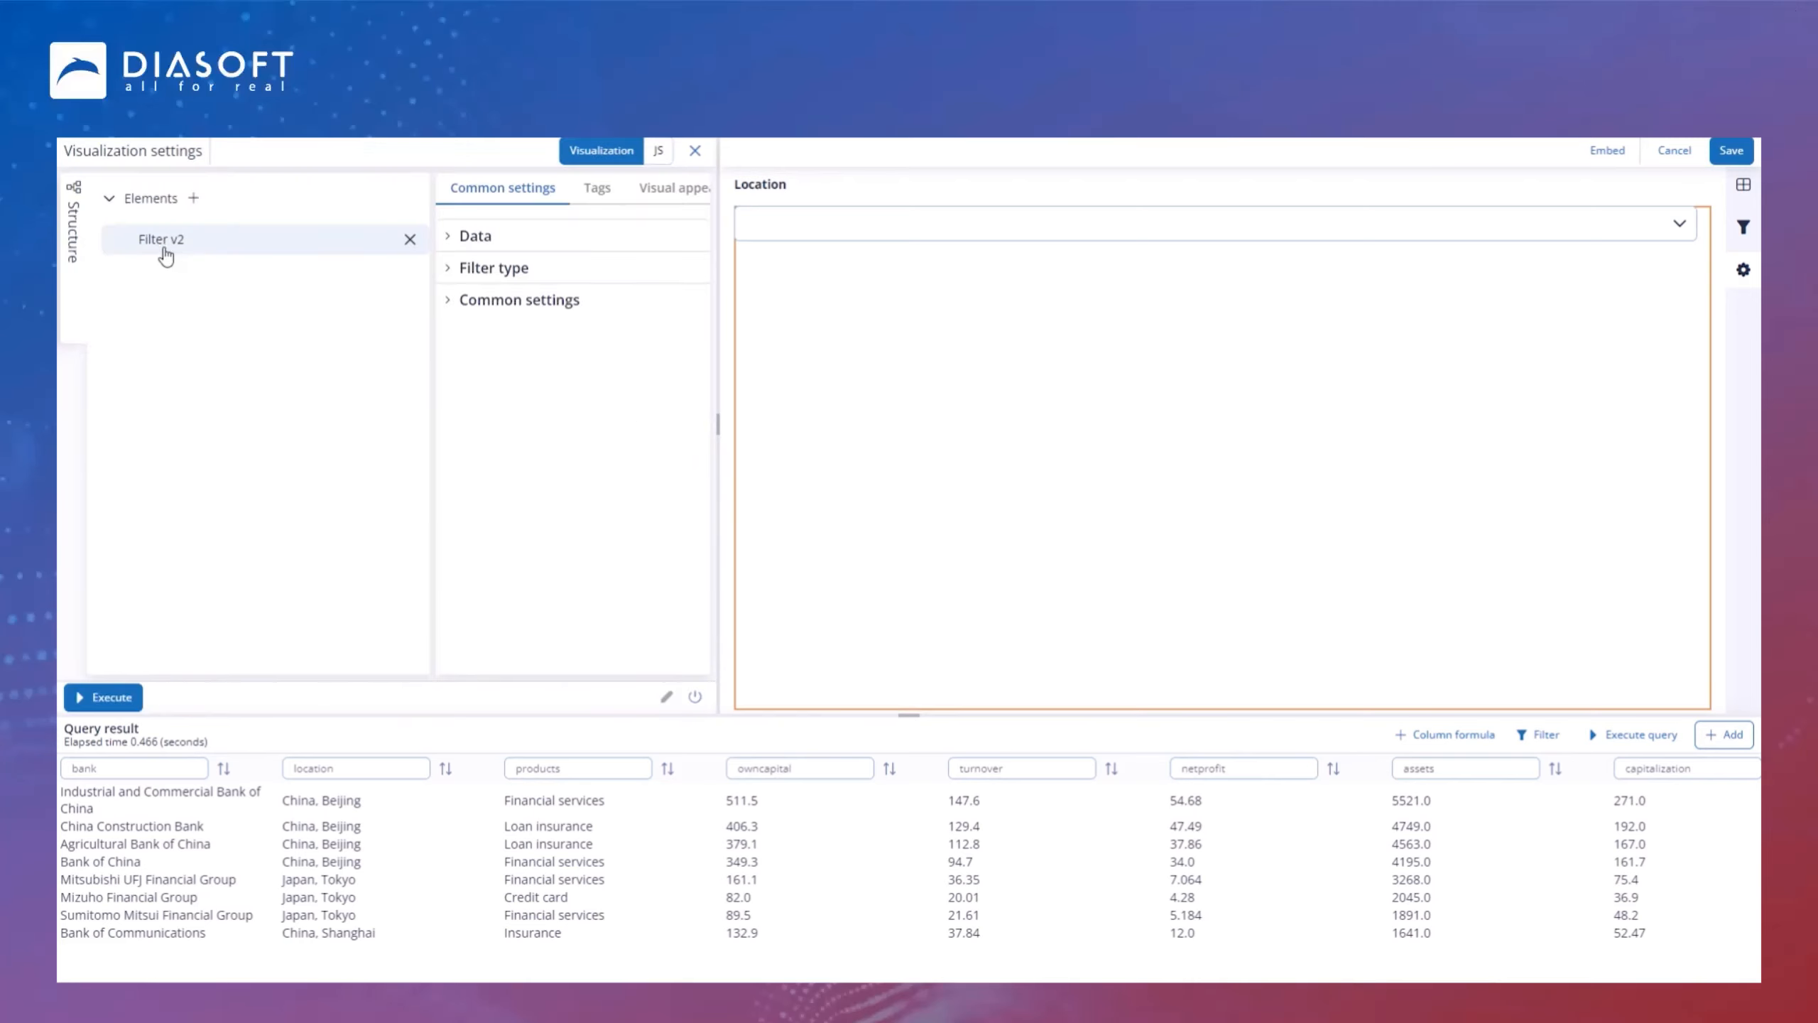
left_click(448, 235)
left_click(536, 305)
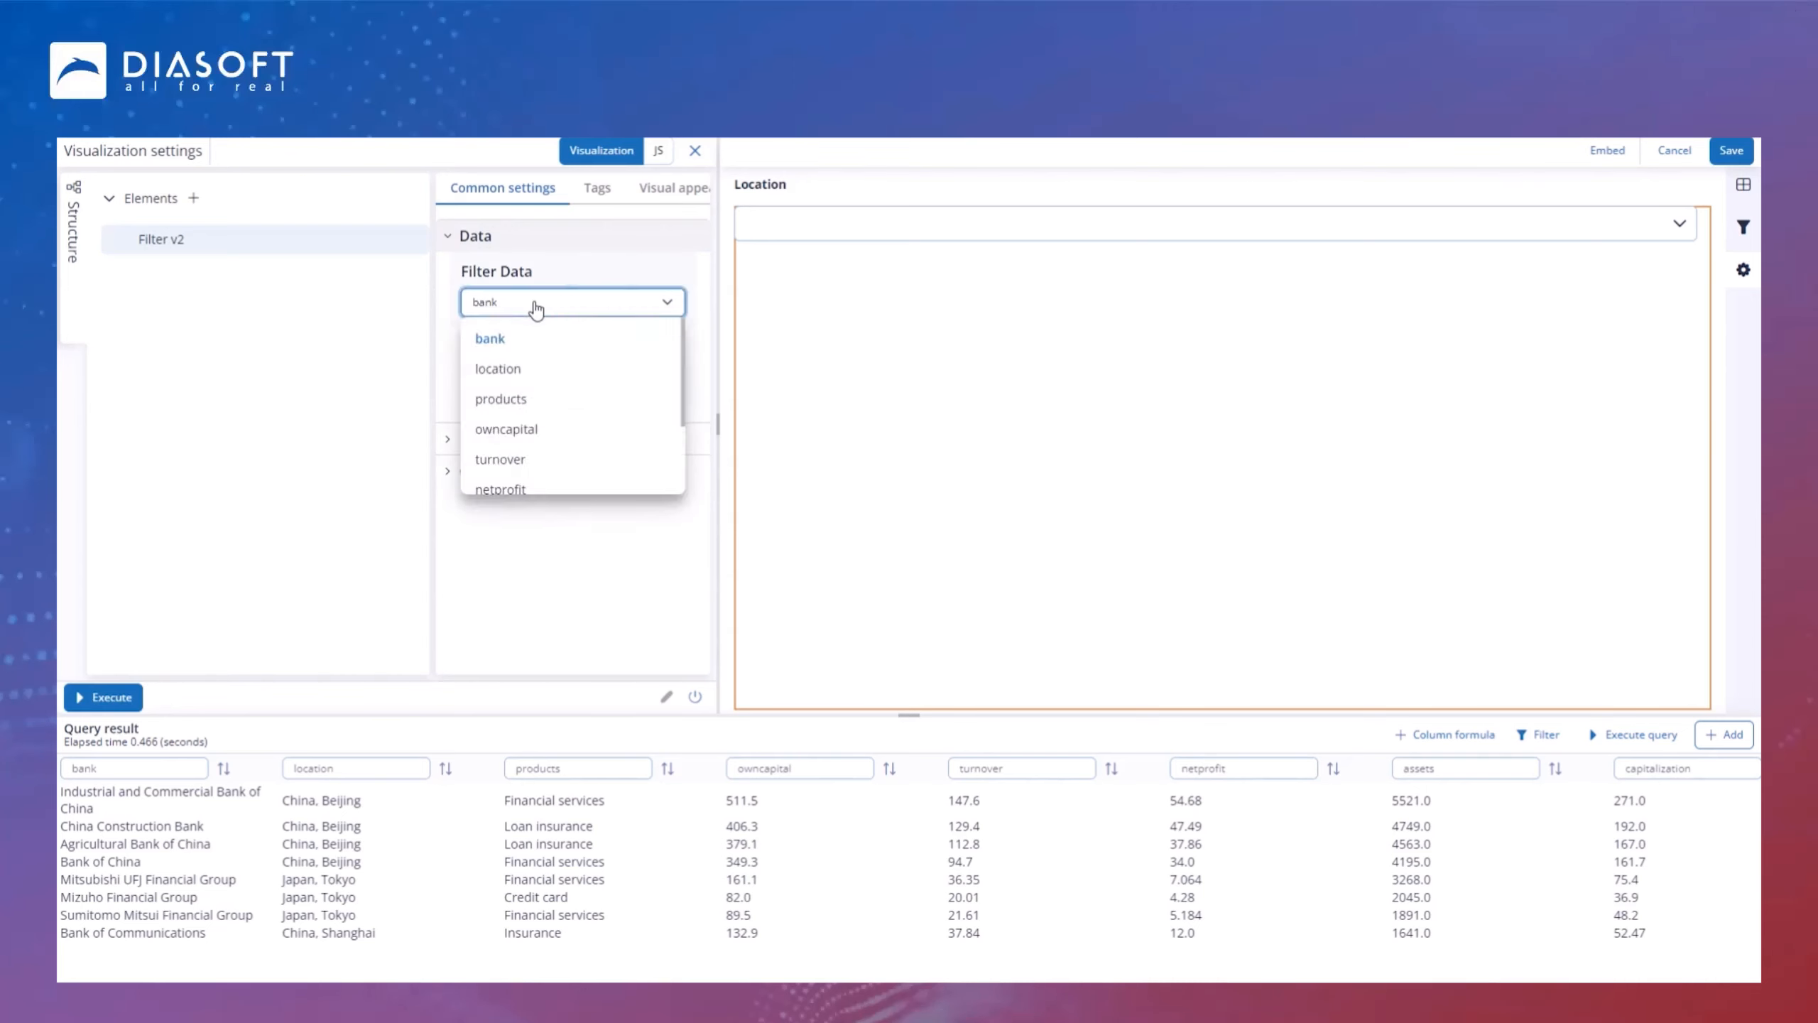
left_click(550, 375)
left_click_drag(540, 398, 426, 393)
type("location")
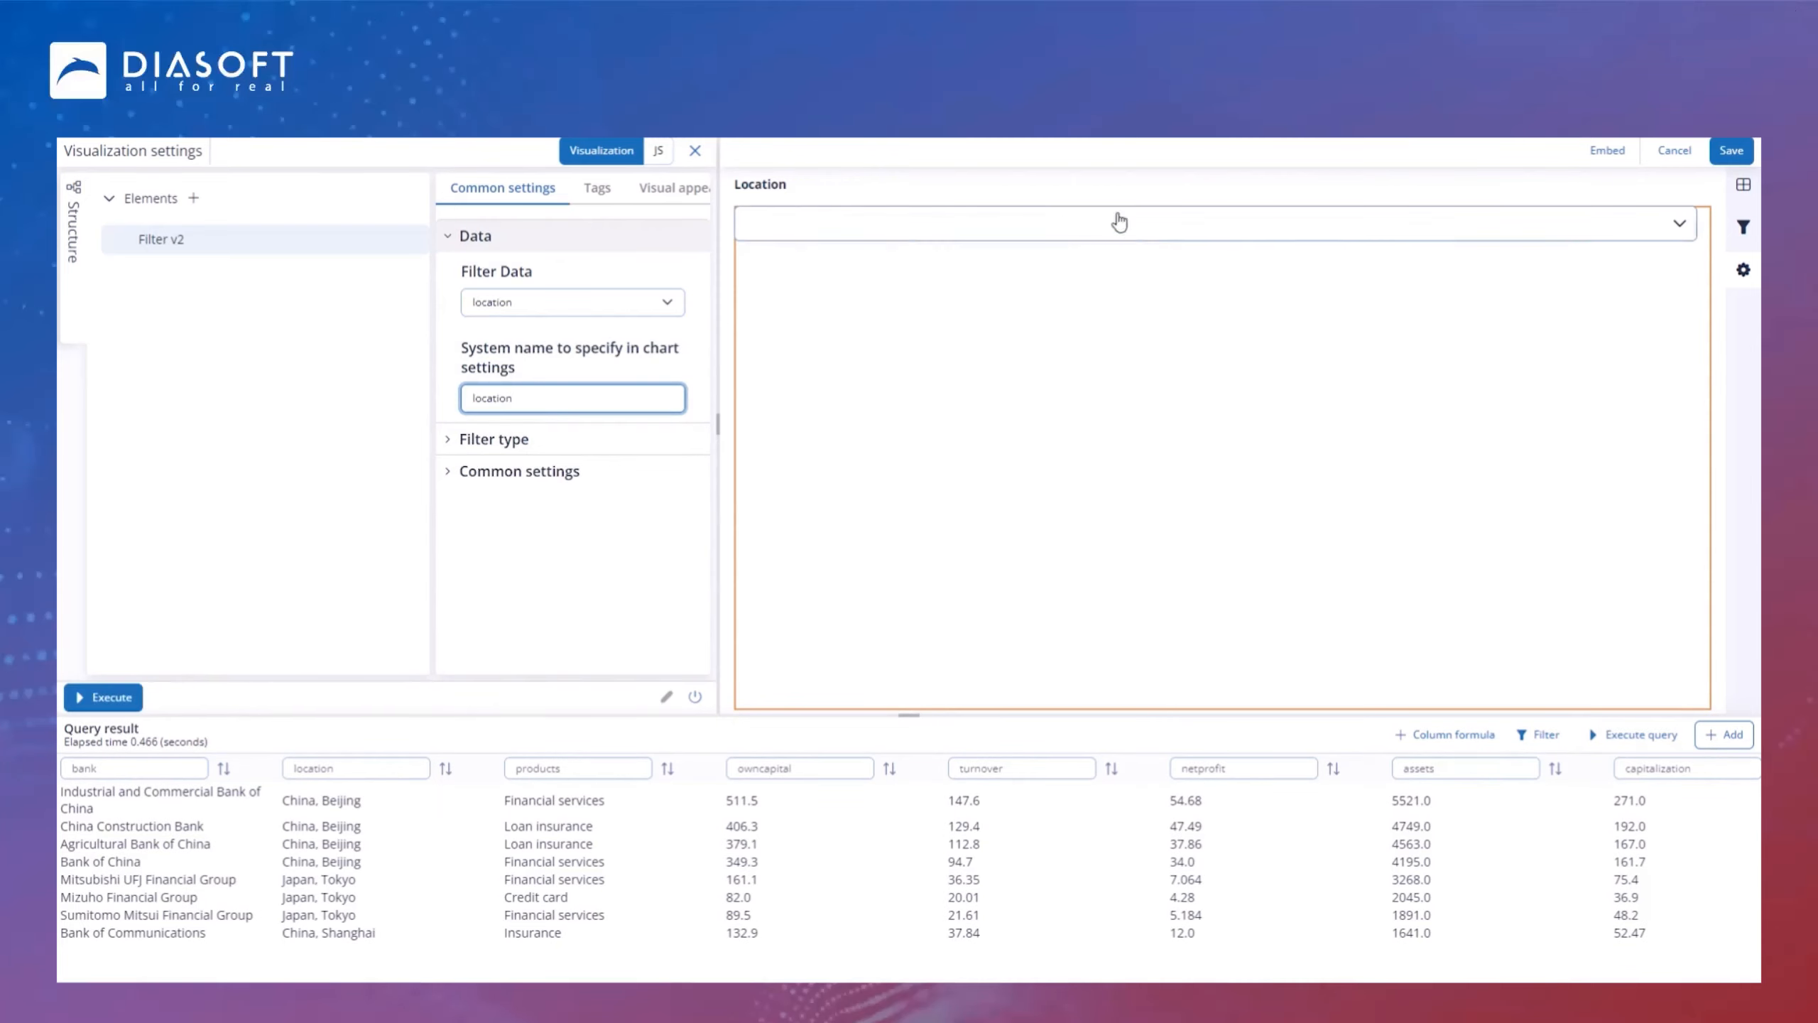
Step: Check the Location filter's list of values and save the chart
left_click(1534, 236)
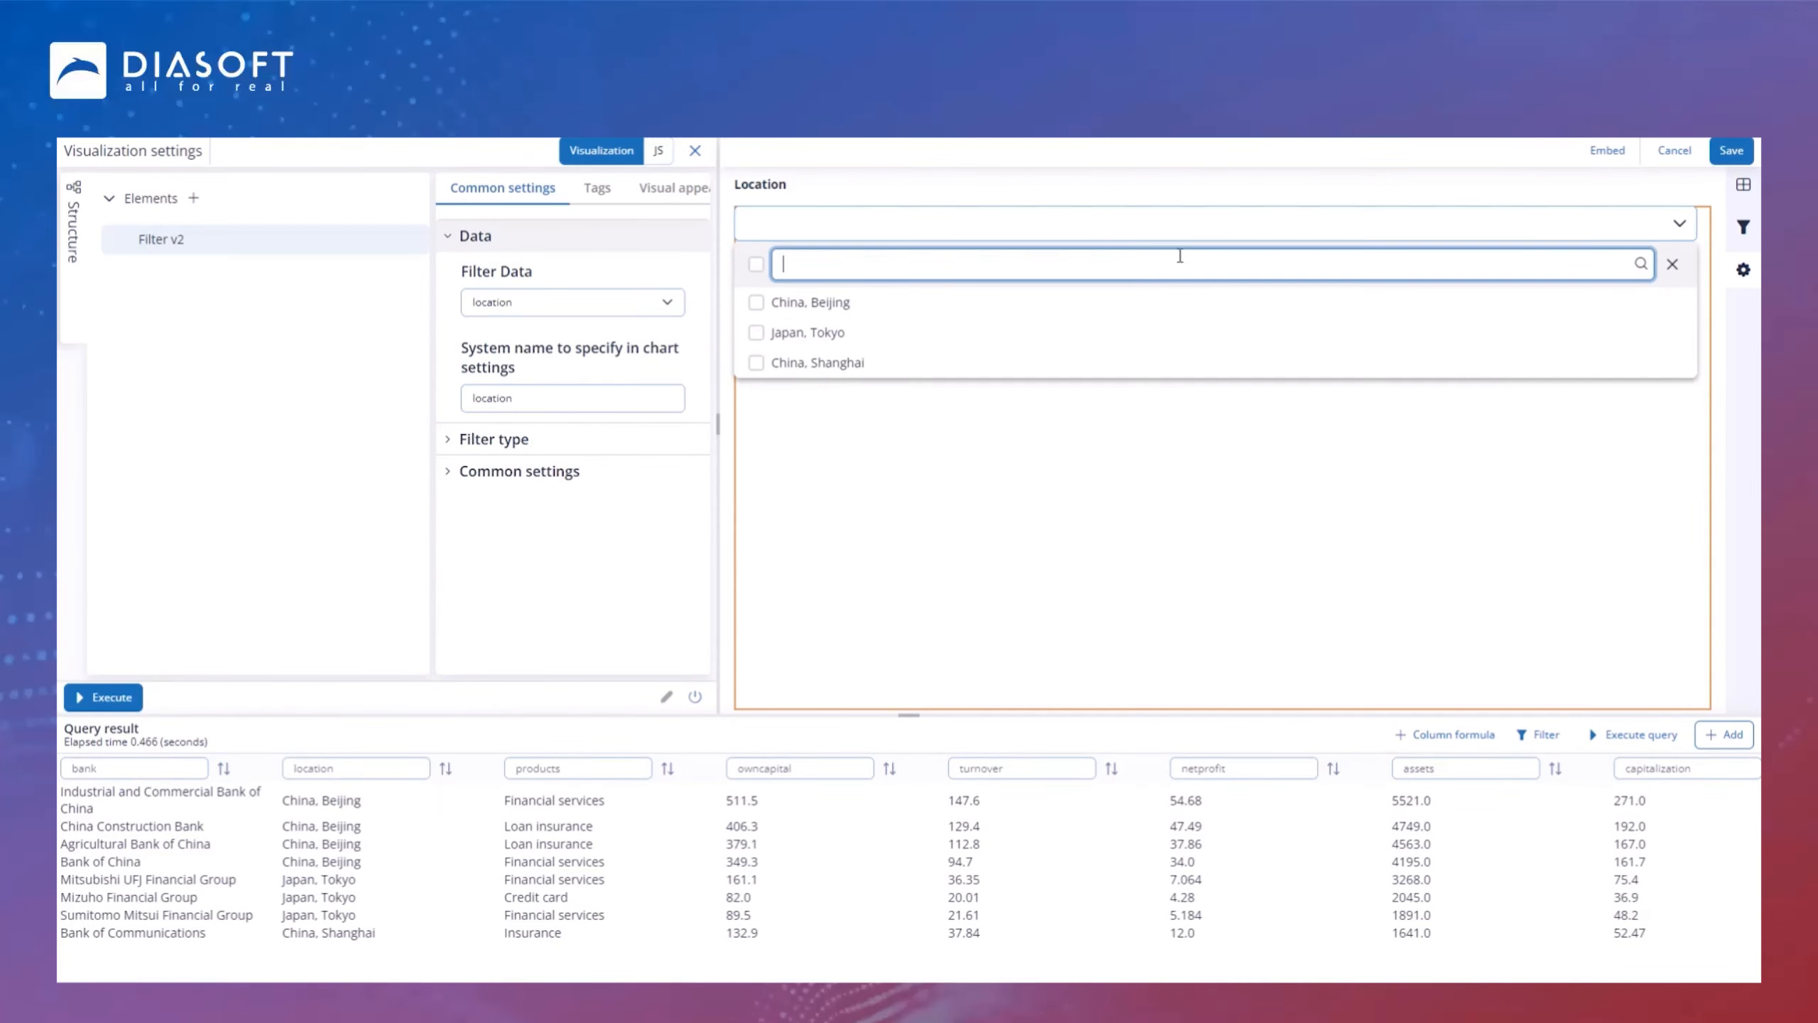
left_click(1216, 231)
left_click(1732, 151)
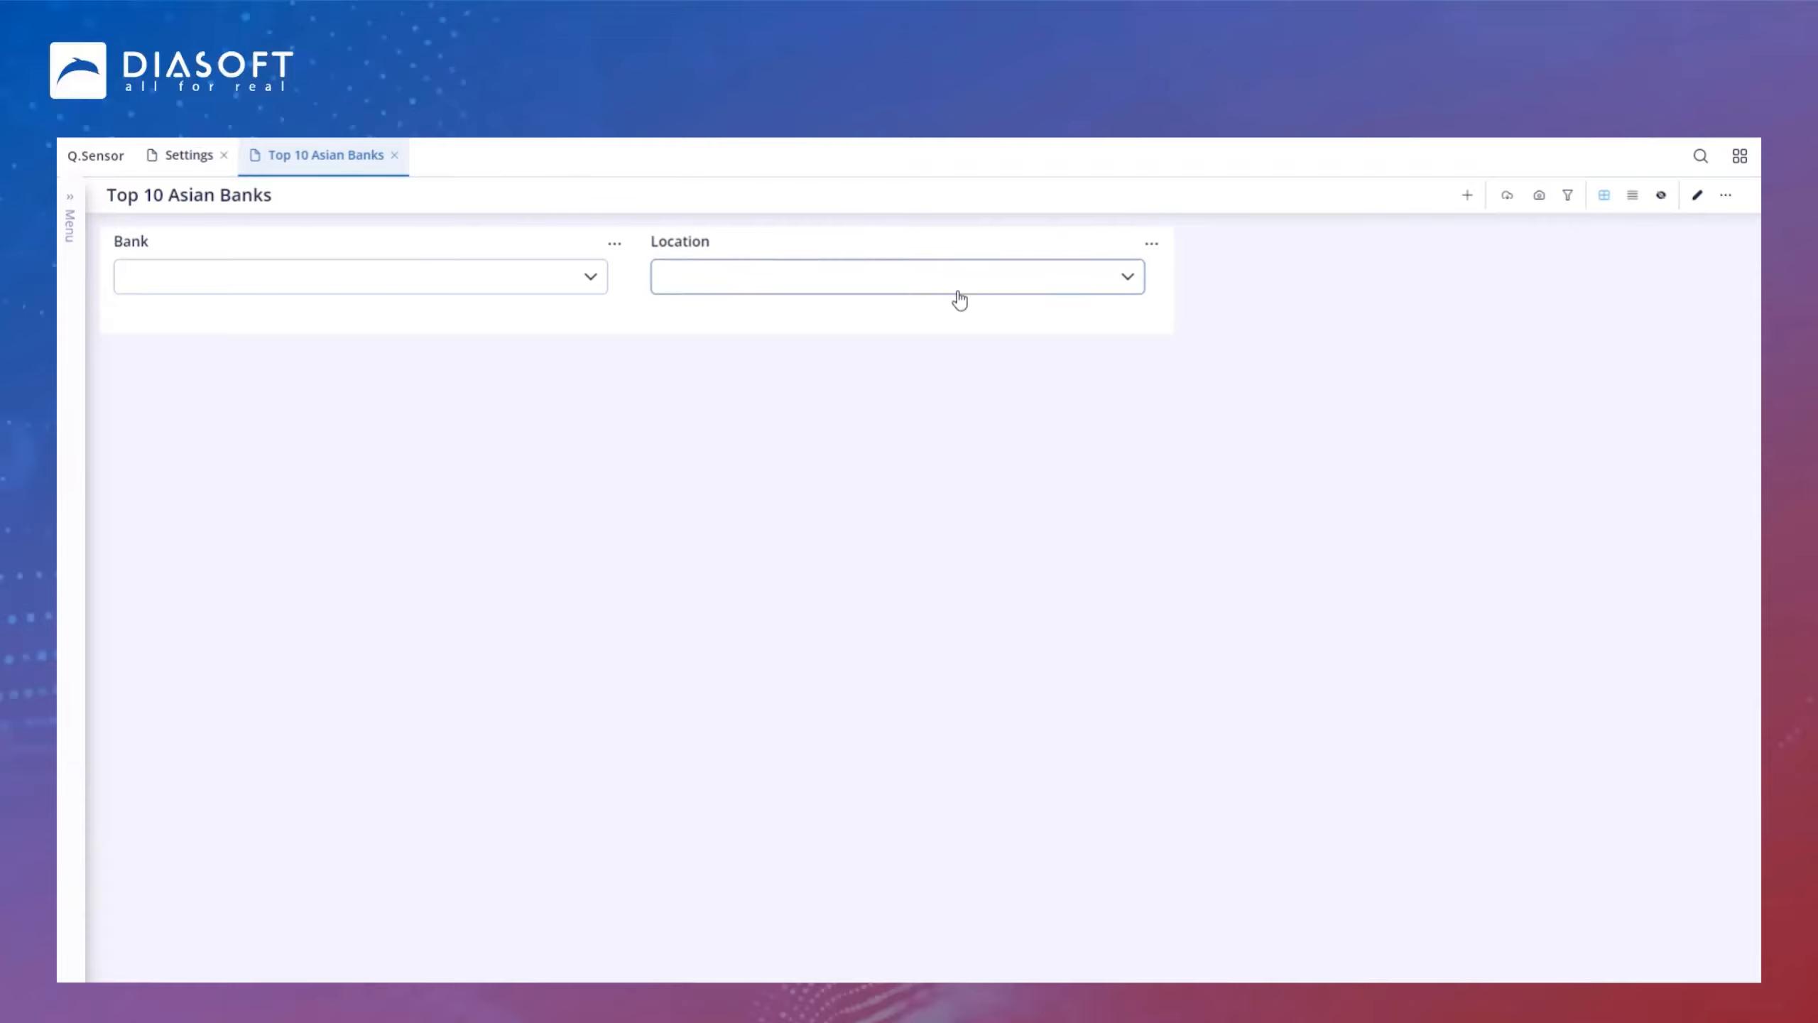
Step: Copy the Location filter chart
left_click(1151, 242)
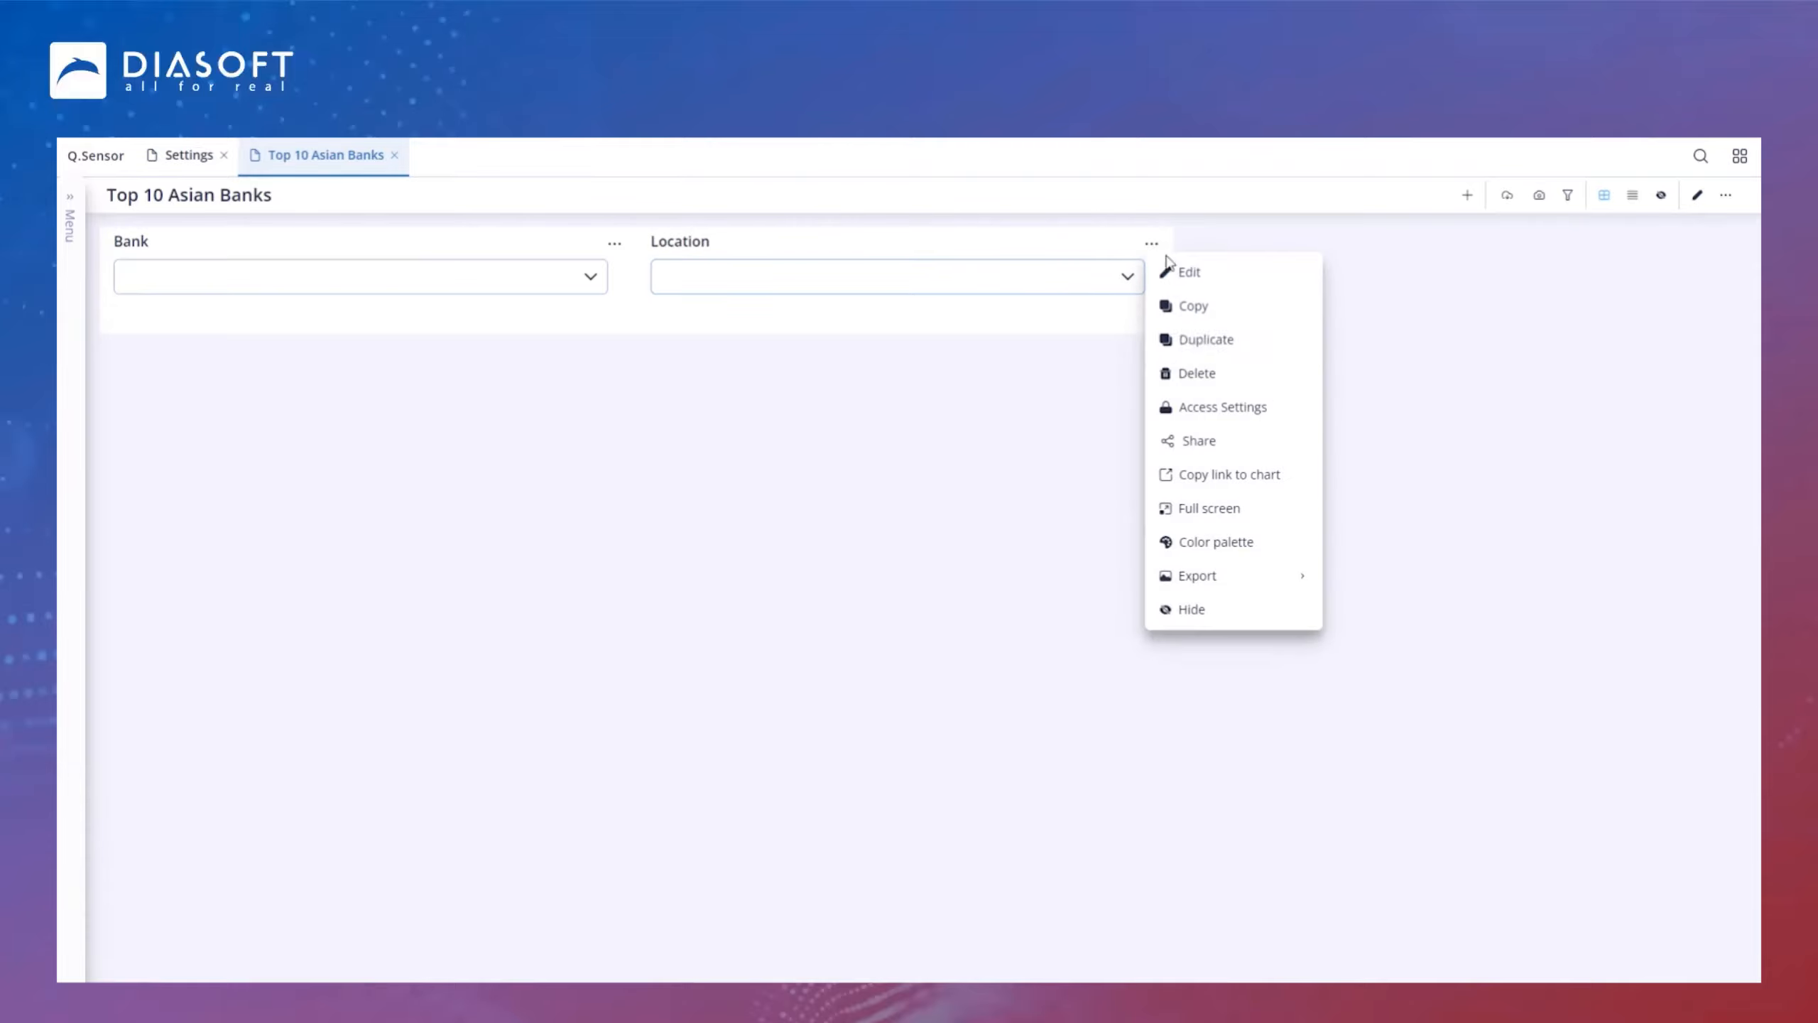
left_click(1225, 348)
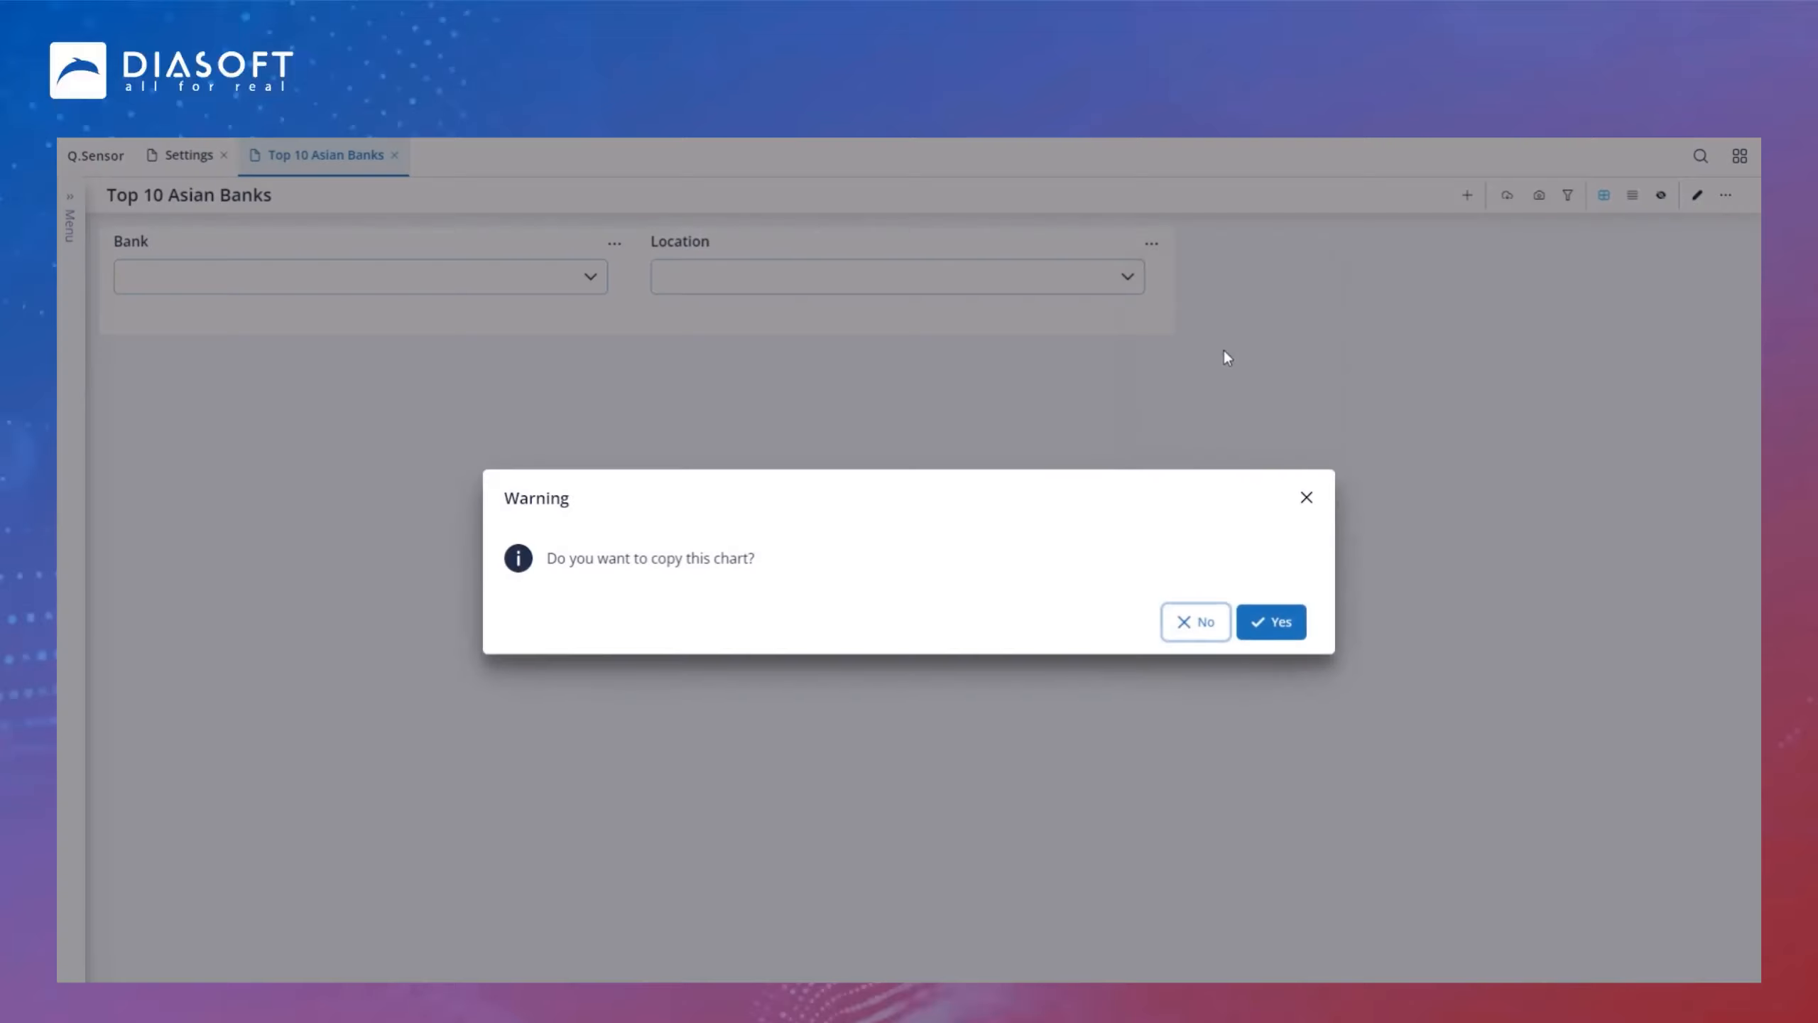
left_click(1282, 620)
Step: Move the Location copy filter beside the Location filter and save the dashboard layout
left_click(1696, 195)
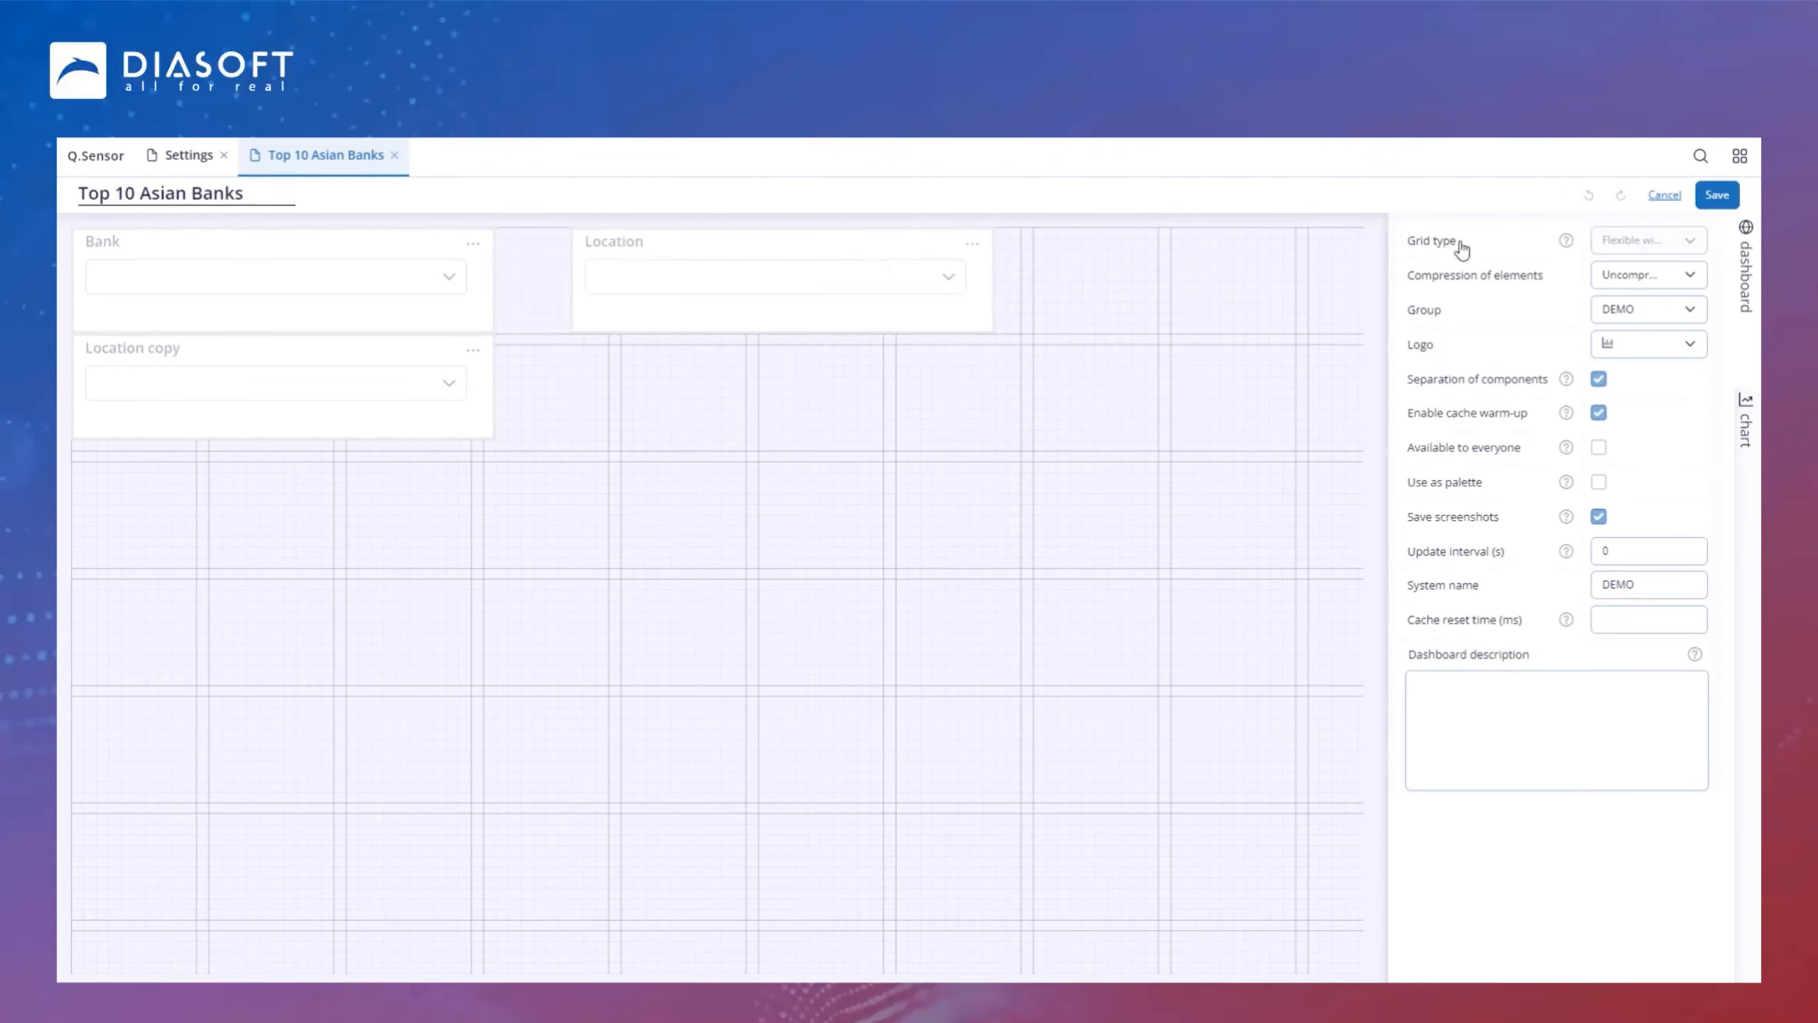
mouse_move(286, 349)
left_mouse_down()
mouse_move(990, 345)
mouse_move(1179, 232)
mouse_move(1159, 233)
left_mouse_up()
left_click_drag(943, 231, 924, 233)
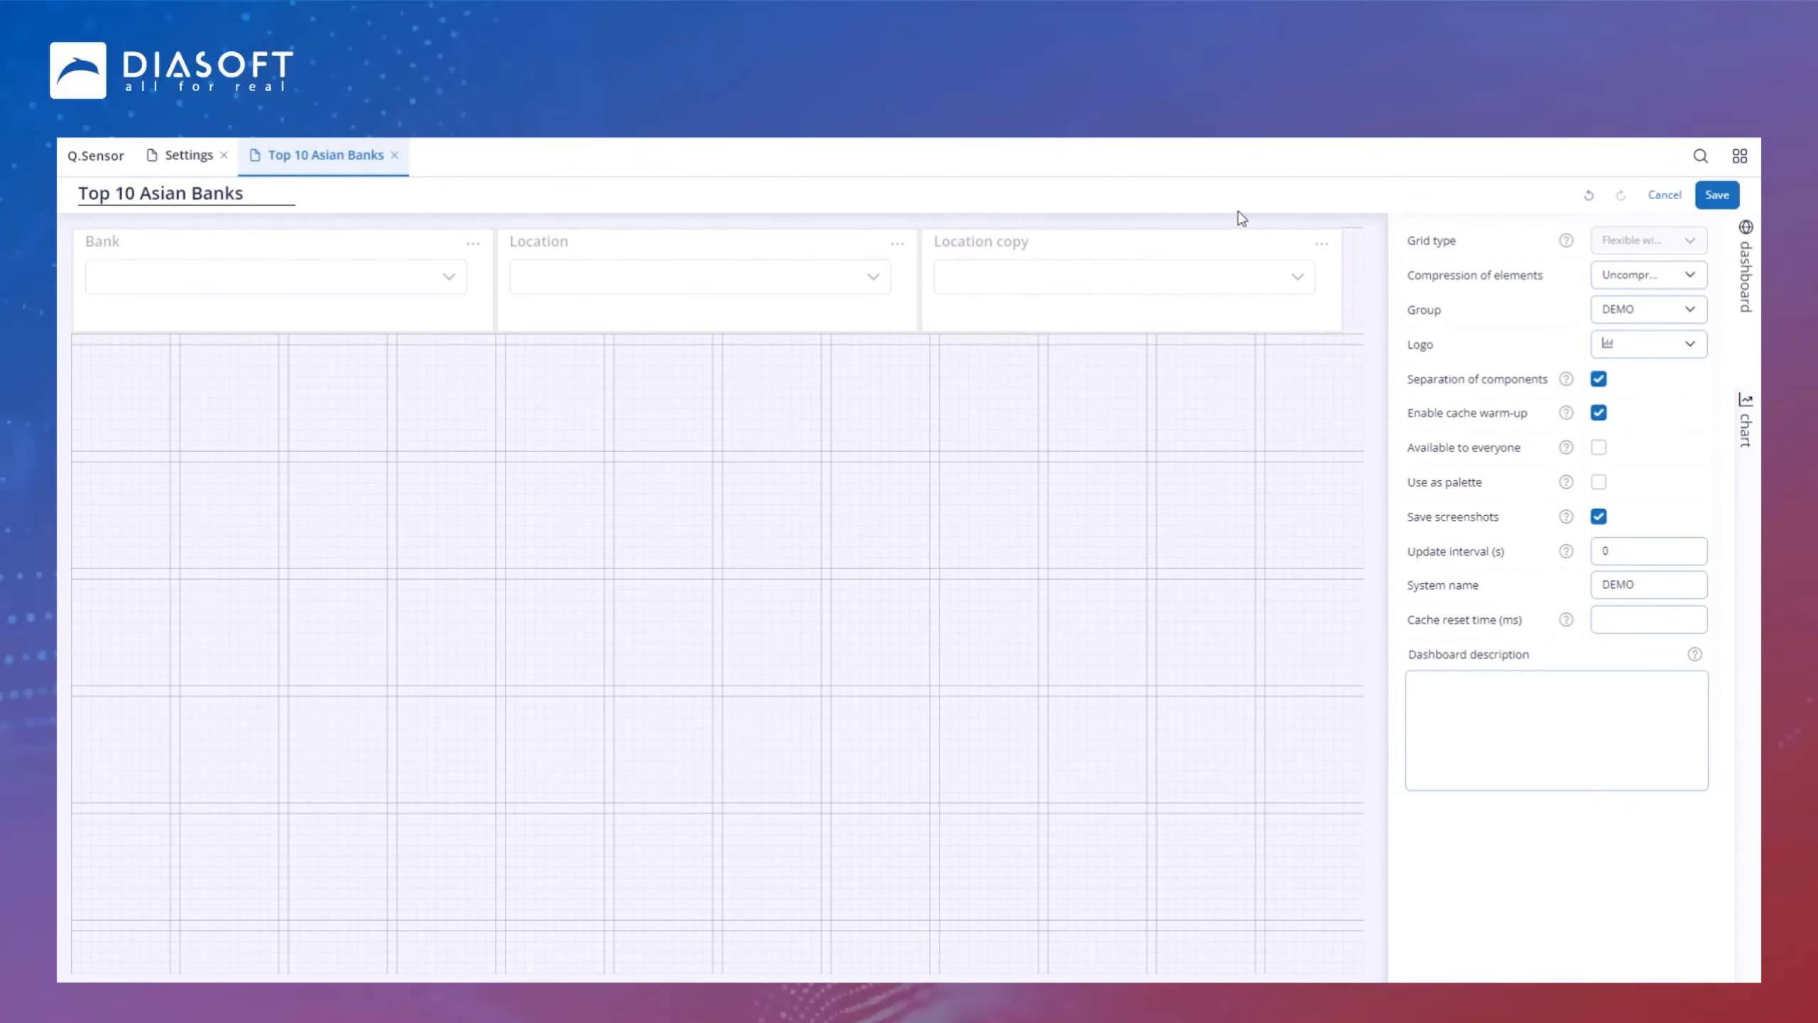
left_click(1708, 204)
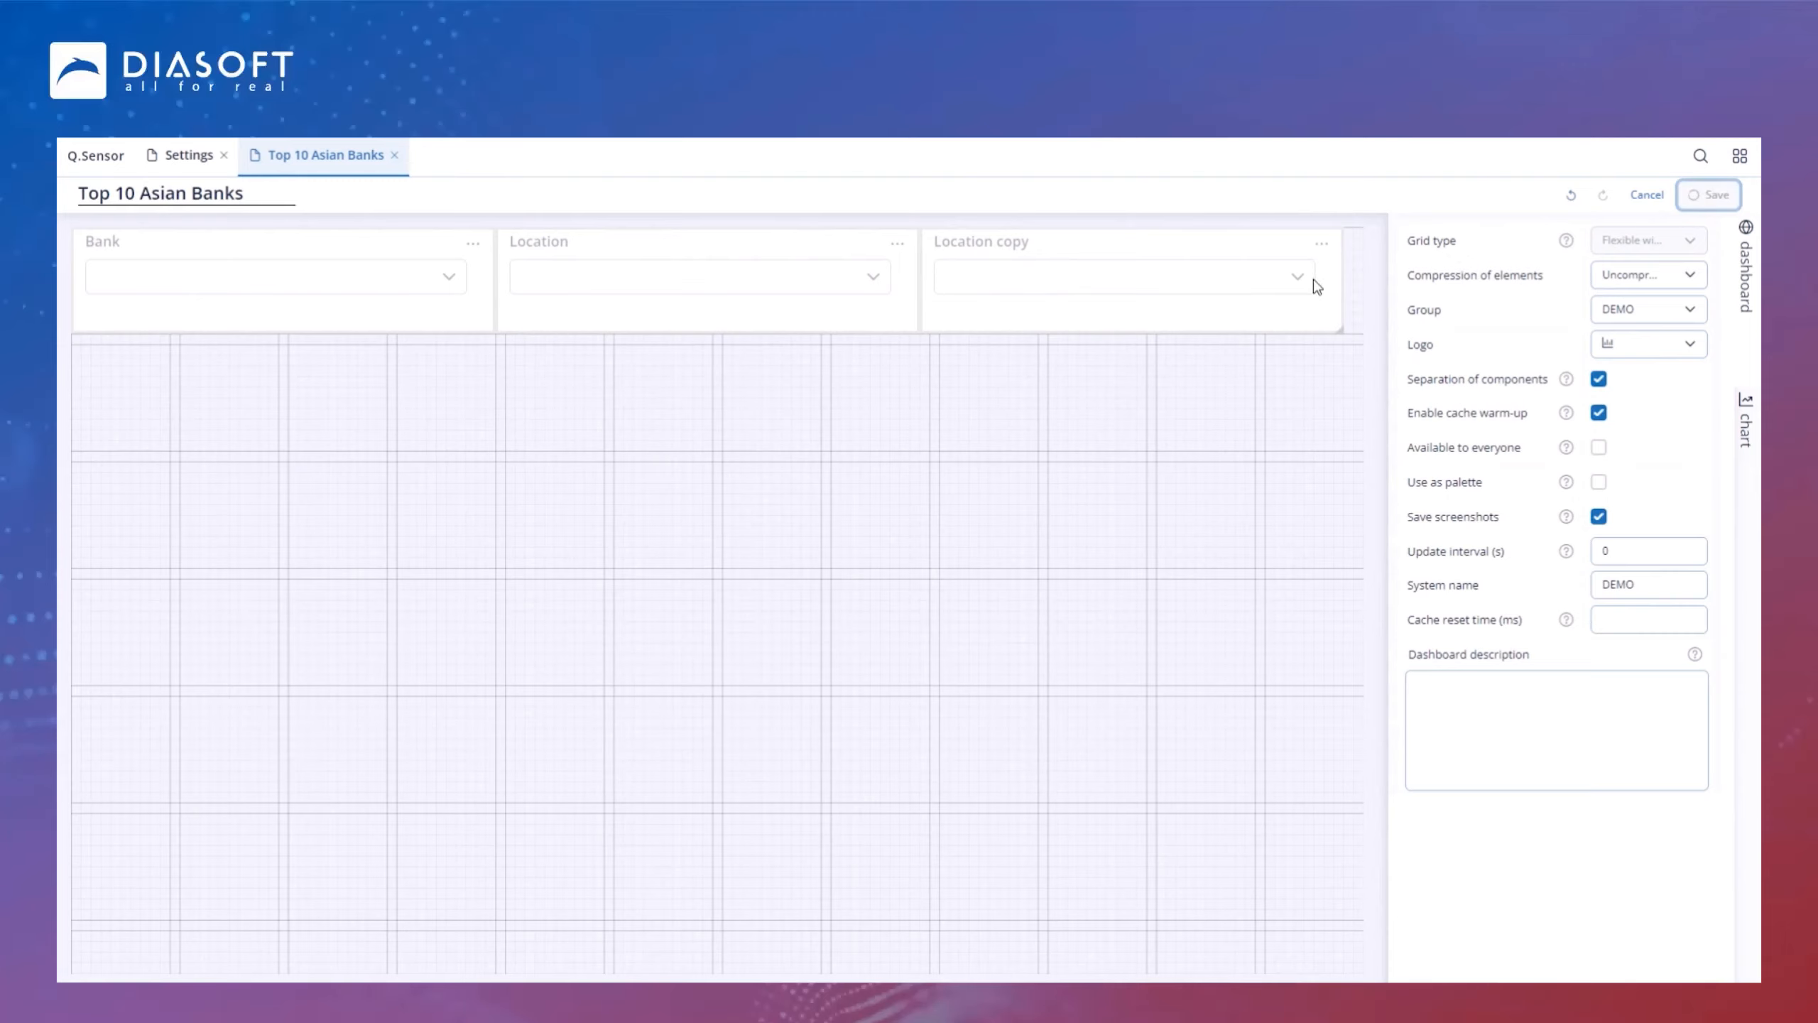
Step: Edit the Location copy filter, setting its filter data and system name to products
left_click(1690, 245)
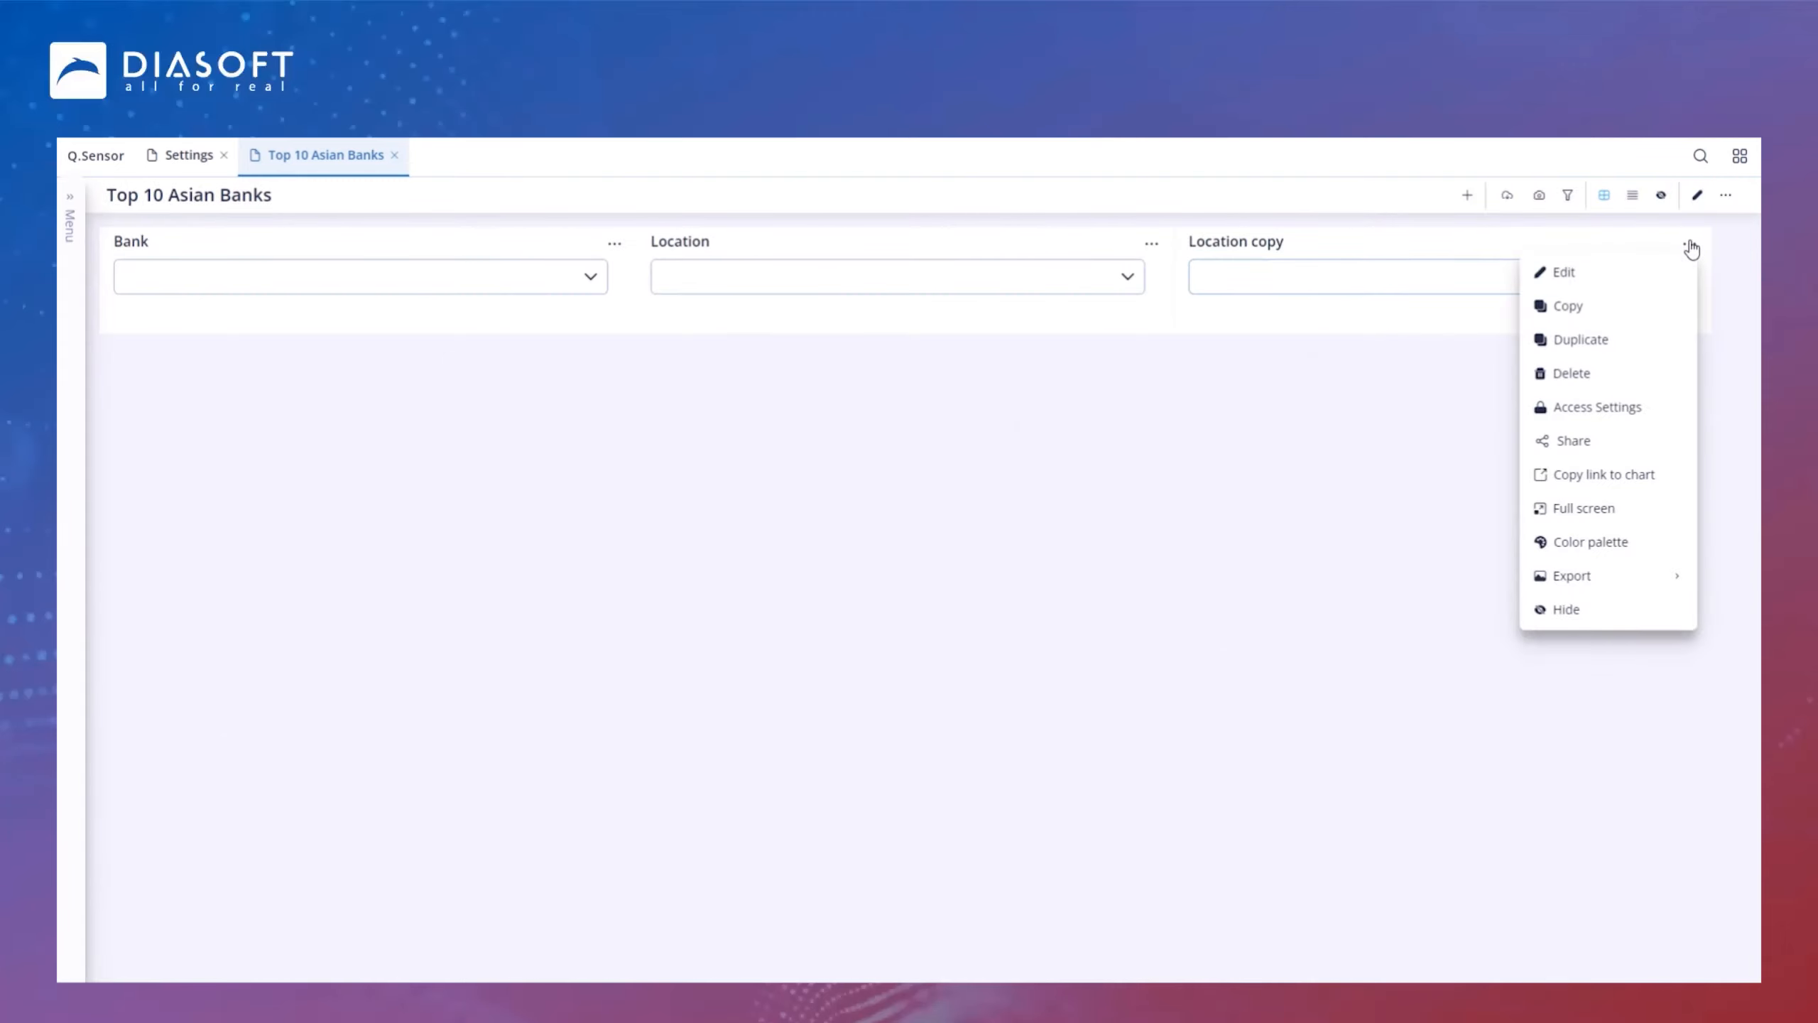
left_click(1571, 272)
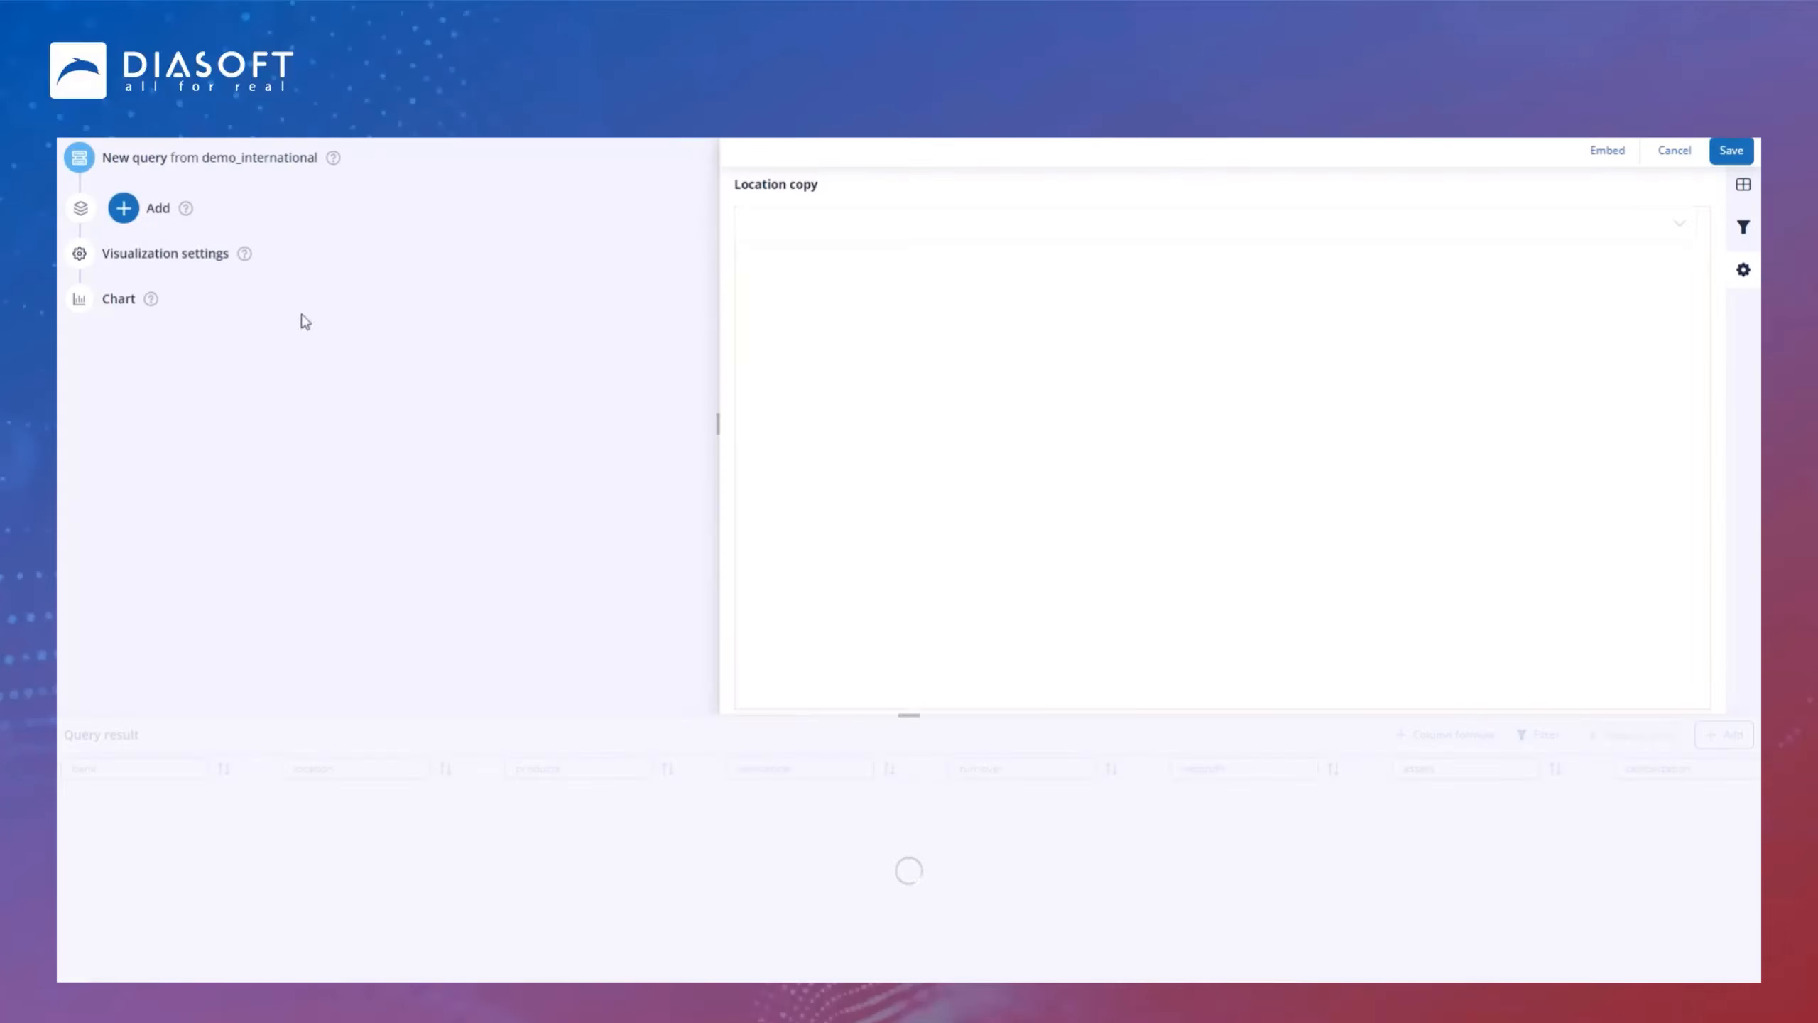
left_click(155, 254)
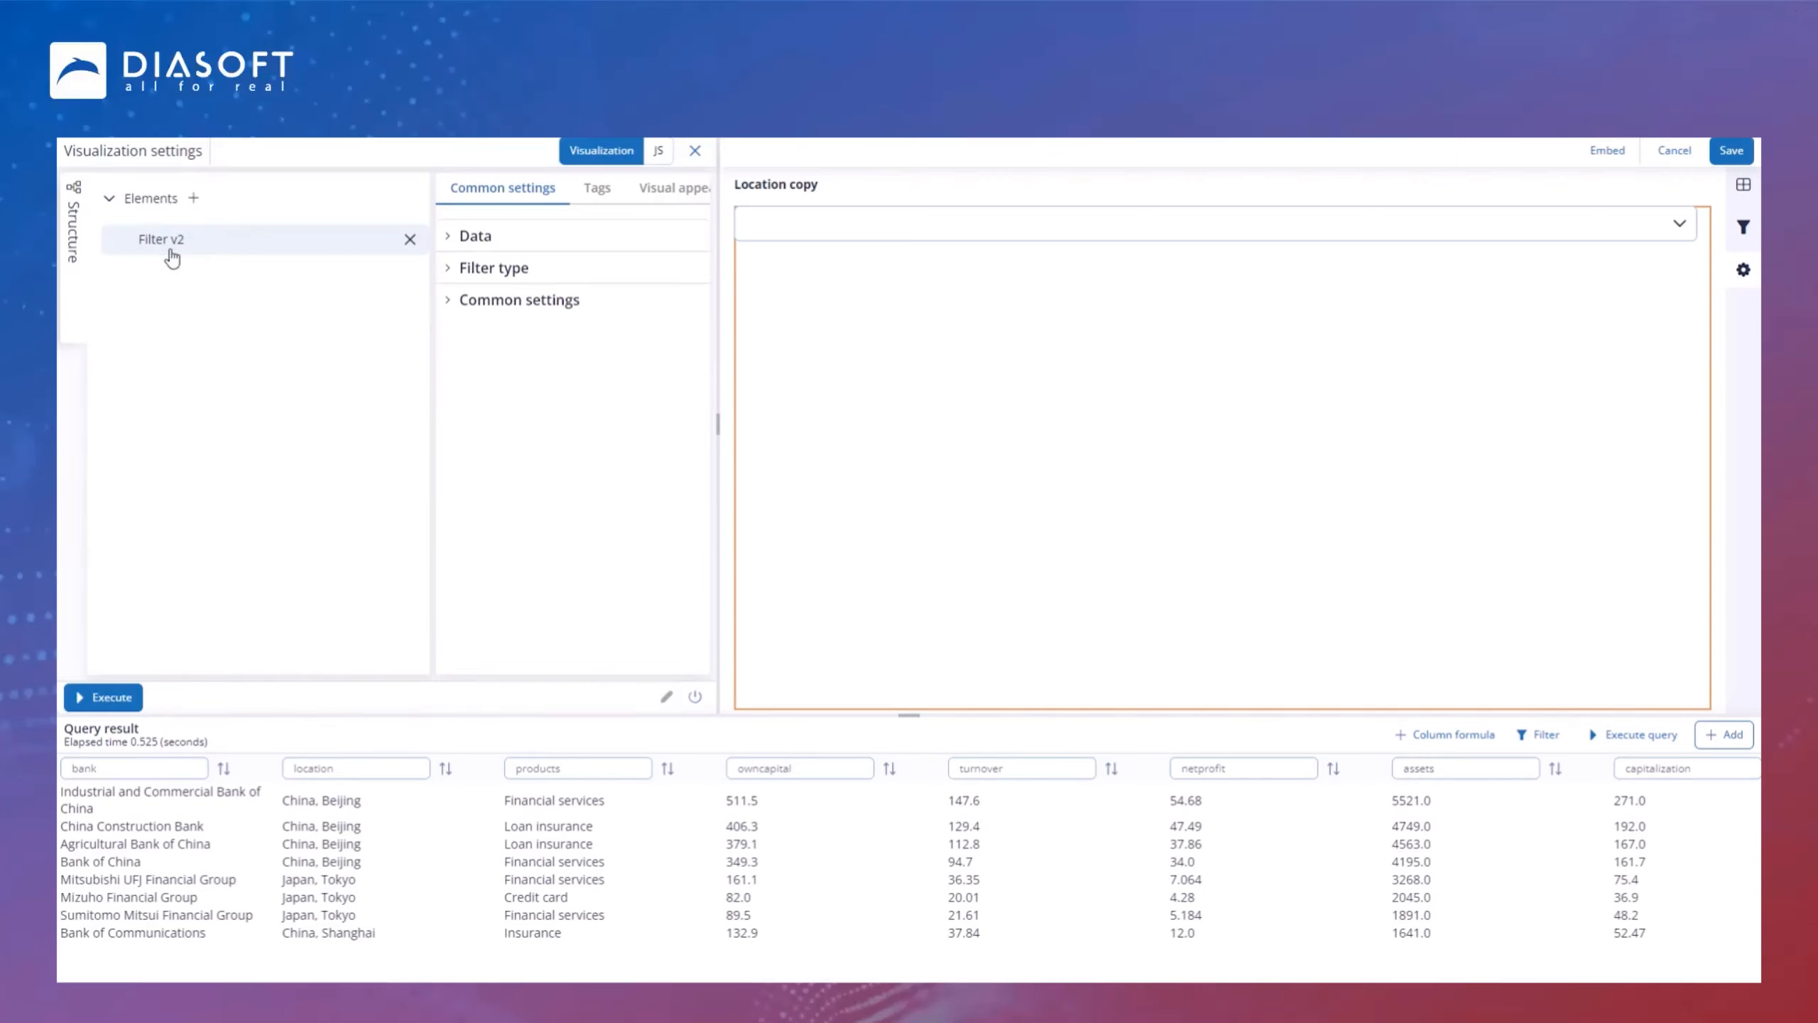
left_click(458, 236)
left_click(666, 302)
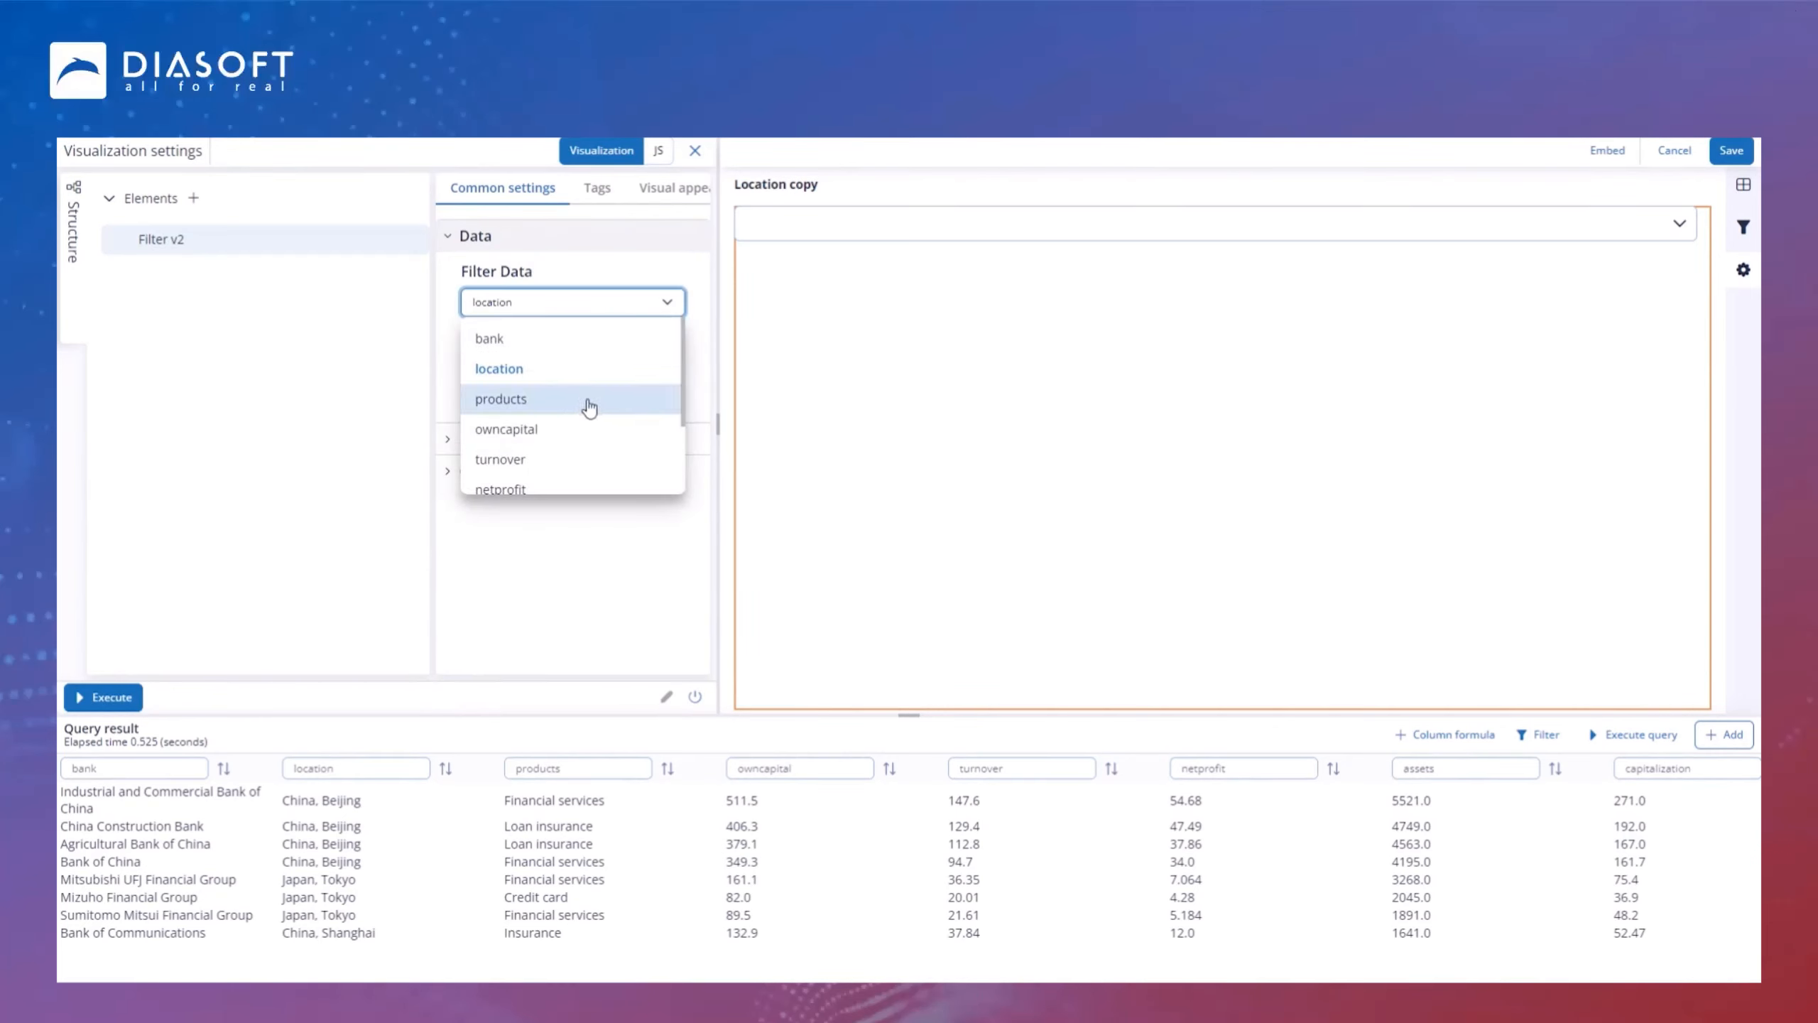
left_click(590, 406)
left_click_drag(548, 396, 435, 395)
type("products")
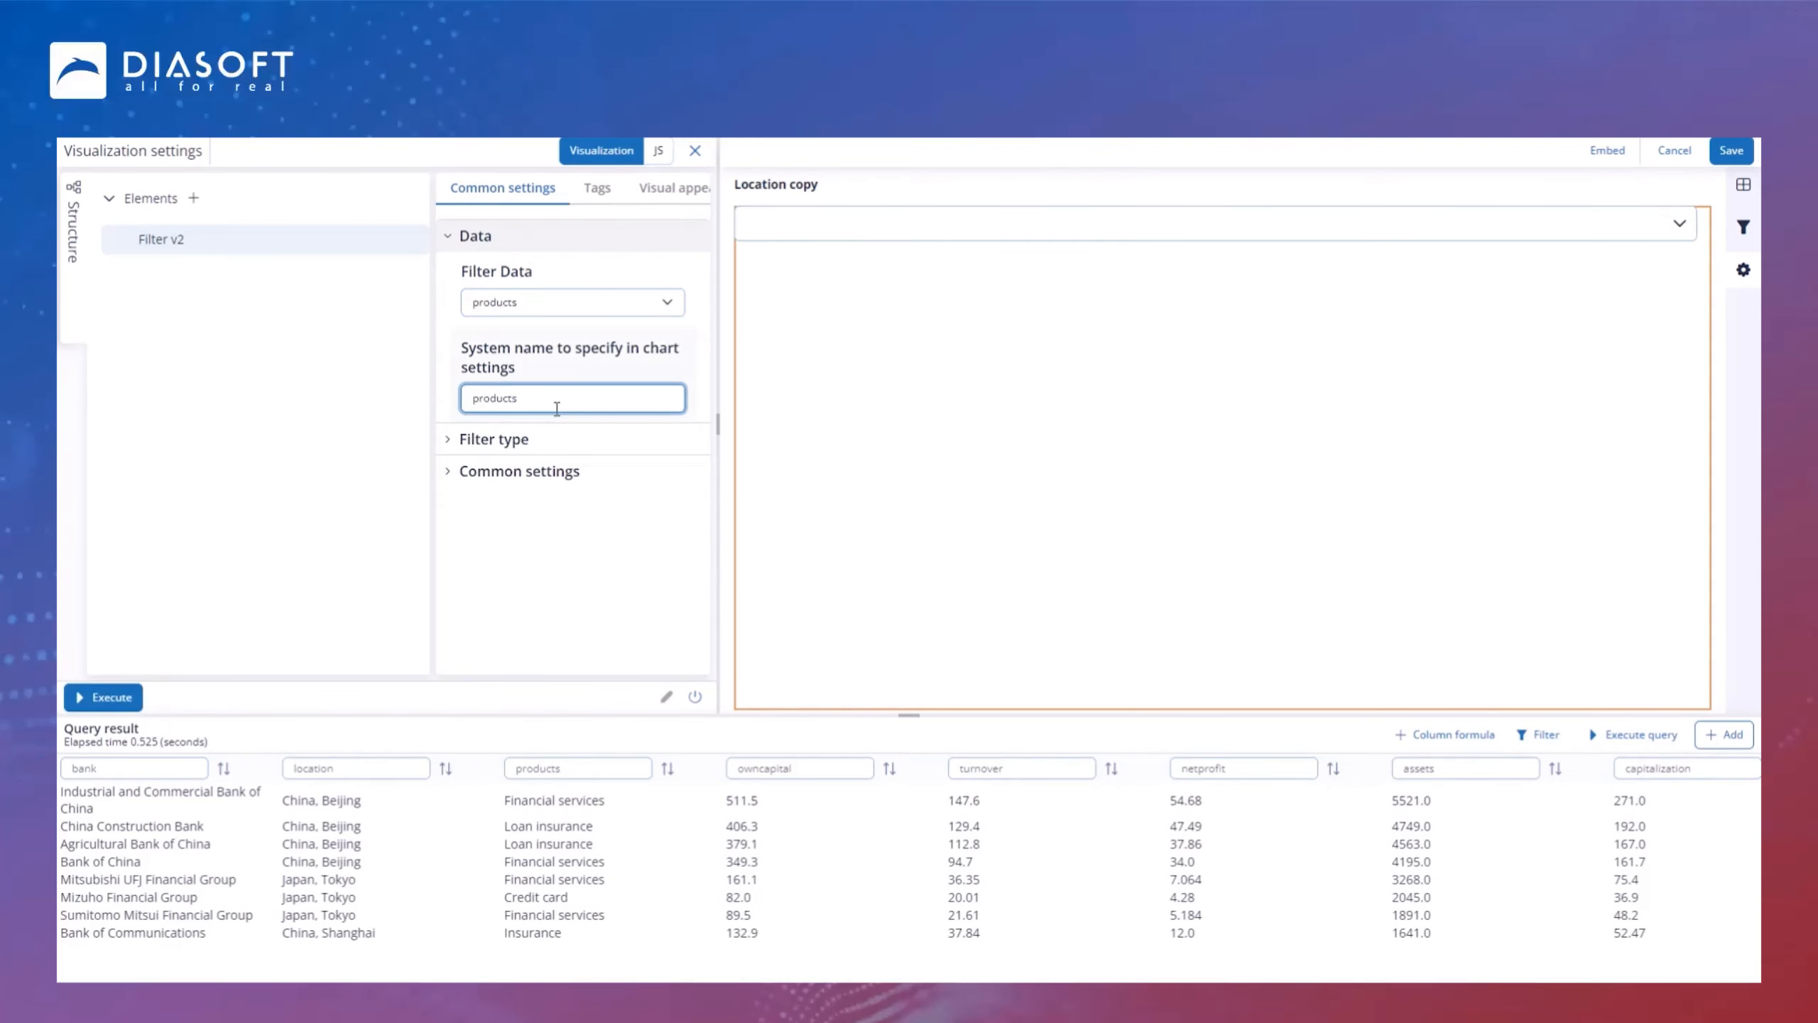
Step: Rename the filter's title to Produtcs
double_click(840, 181)
type("Produtcs")
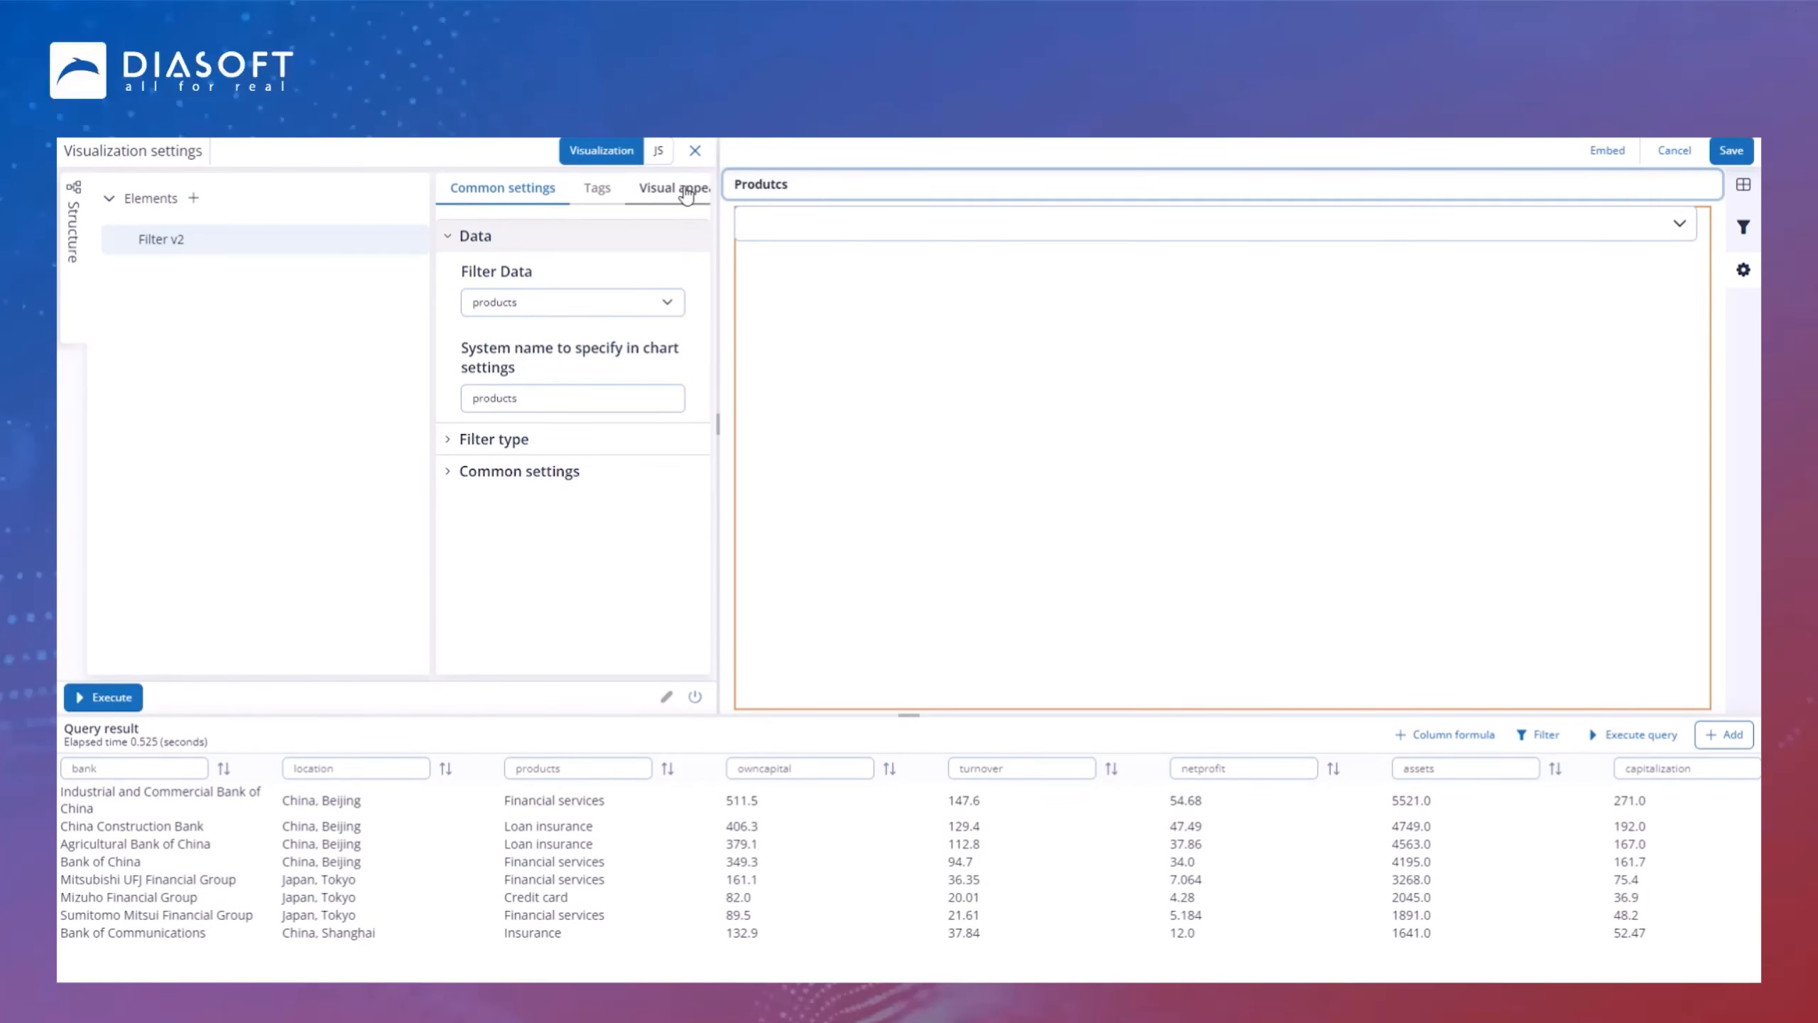
Step: Save the Products filter's visualization settings
left_click(752, 261)
left_click(1244, 218)
left_click(1244, 218)
left_click(1734, 157)
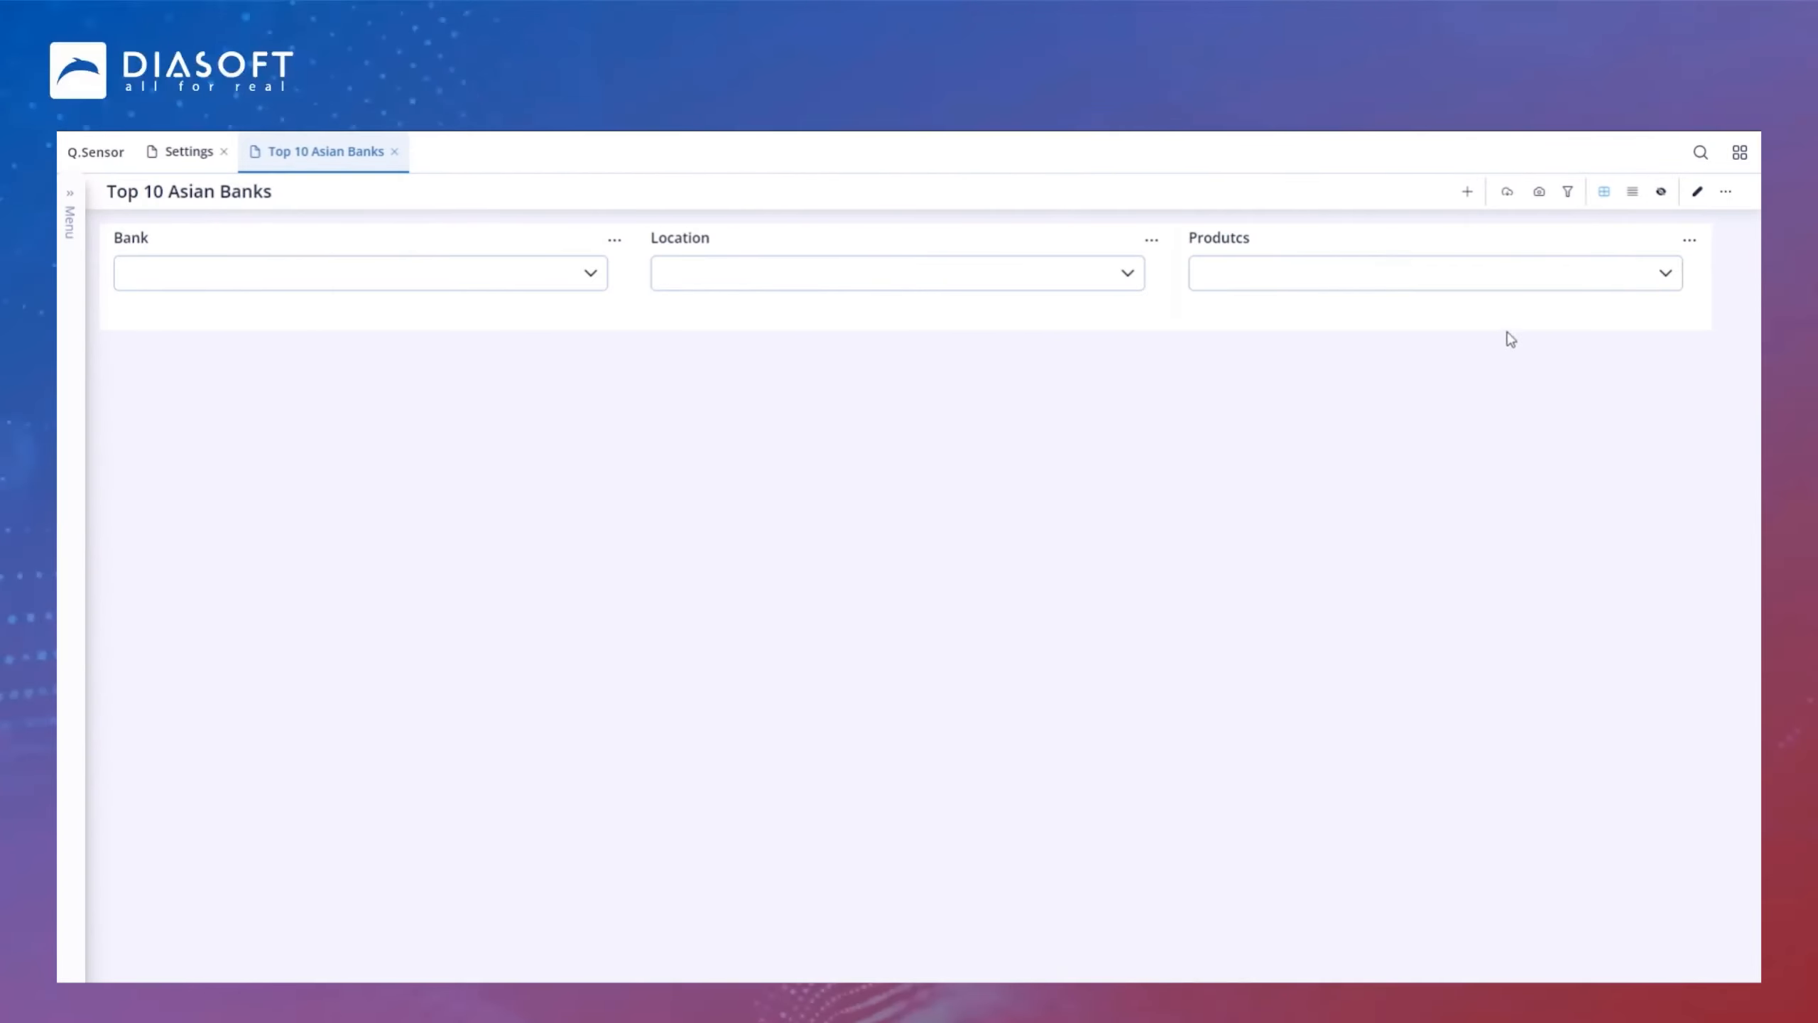
Step: Copy the Products filter chart on the dashboard
left_click(1689, 241)
left_click(1600, 342)
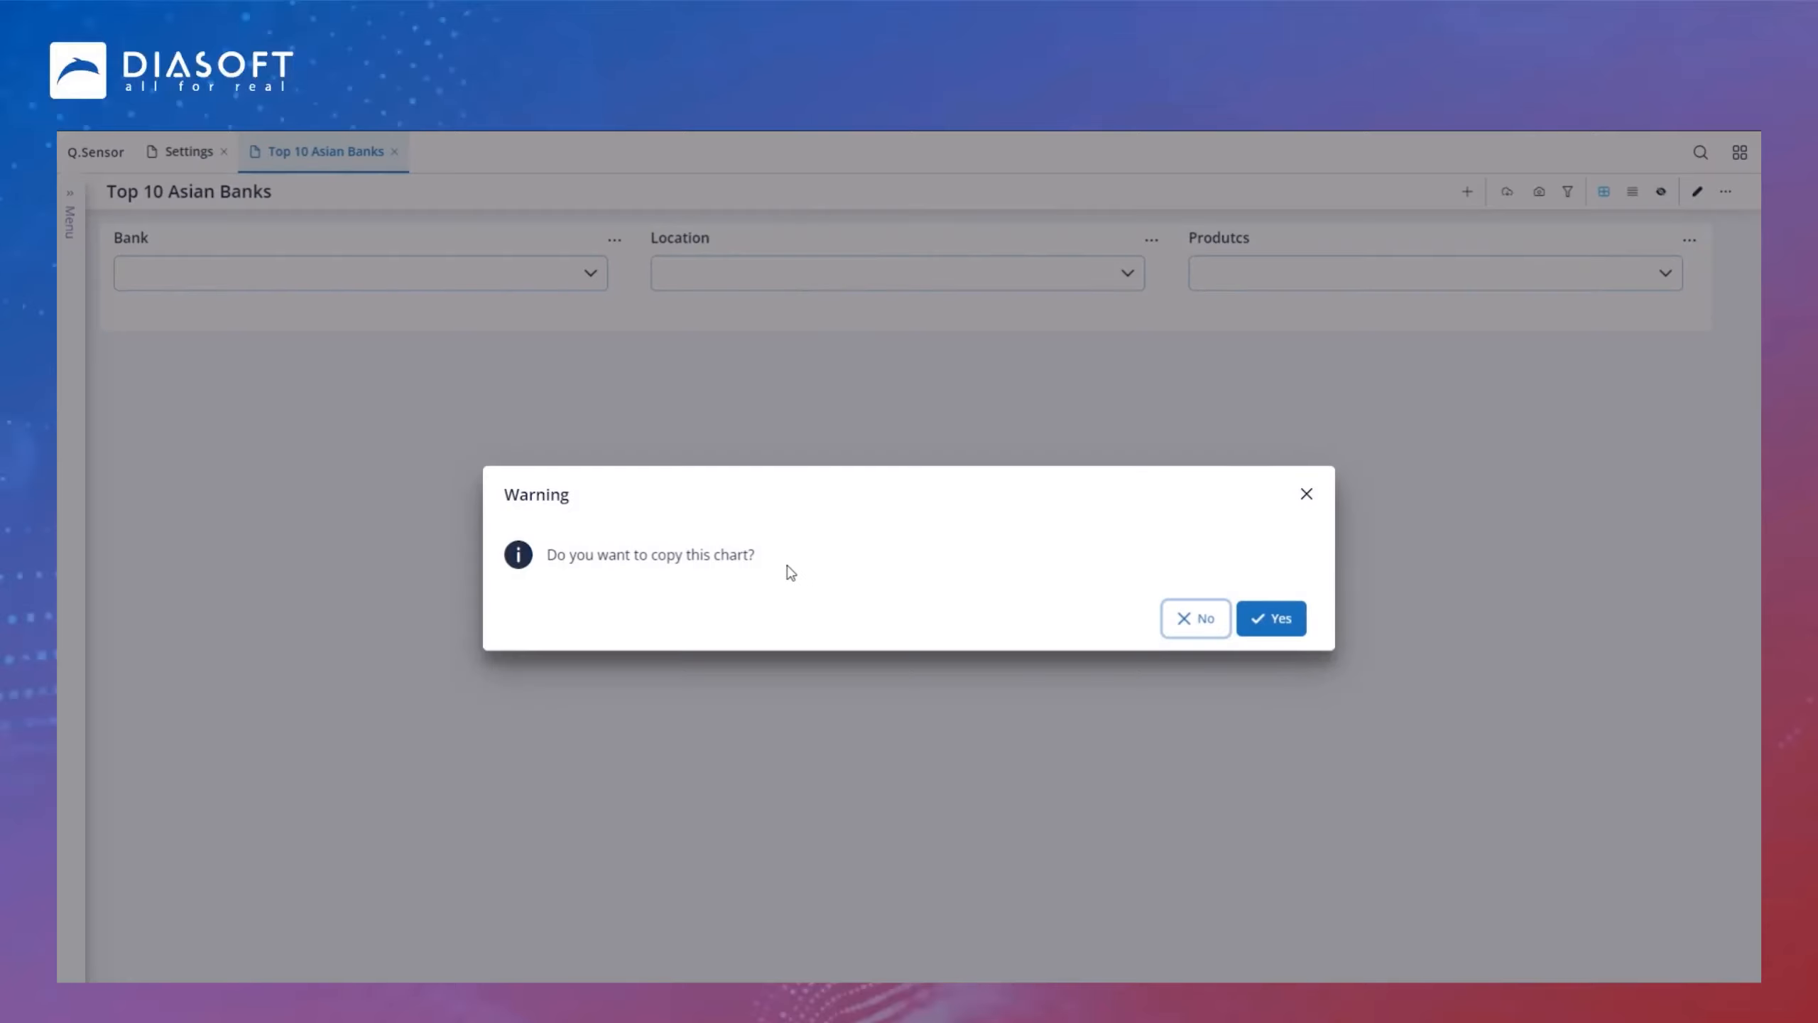
left_click(1257, 622)
Step: Open the copied chart for editing and retitle it Own Capital vs Net Profit, billion $
left_click(614, 355)
left_click(634, 373)
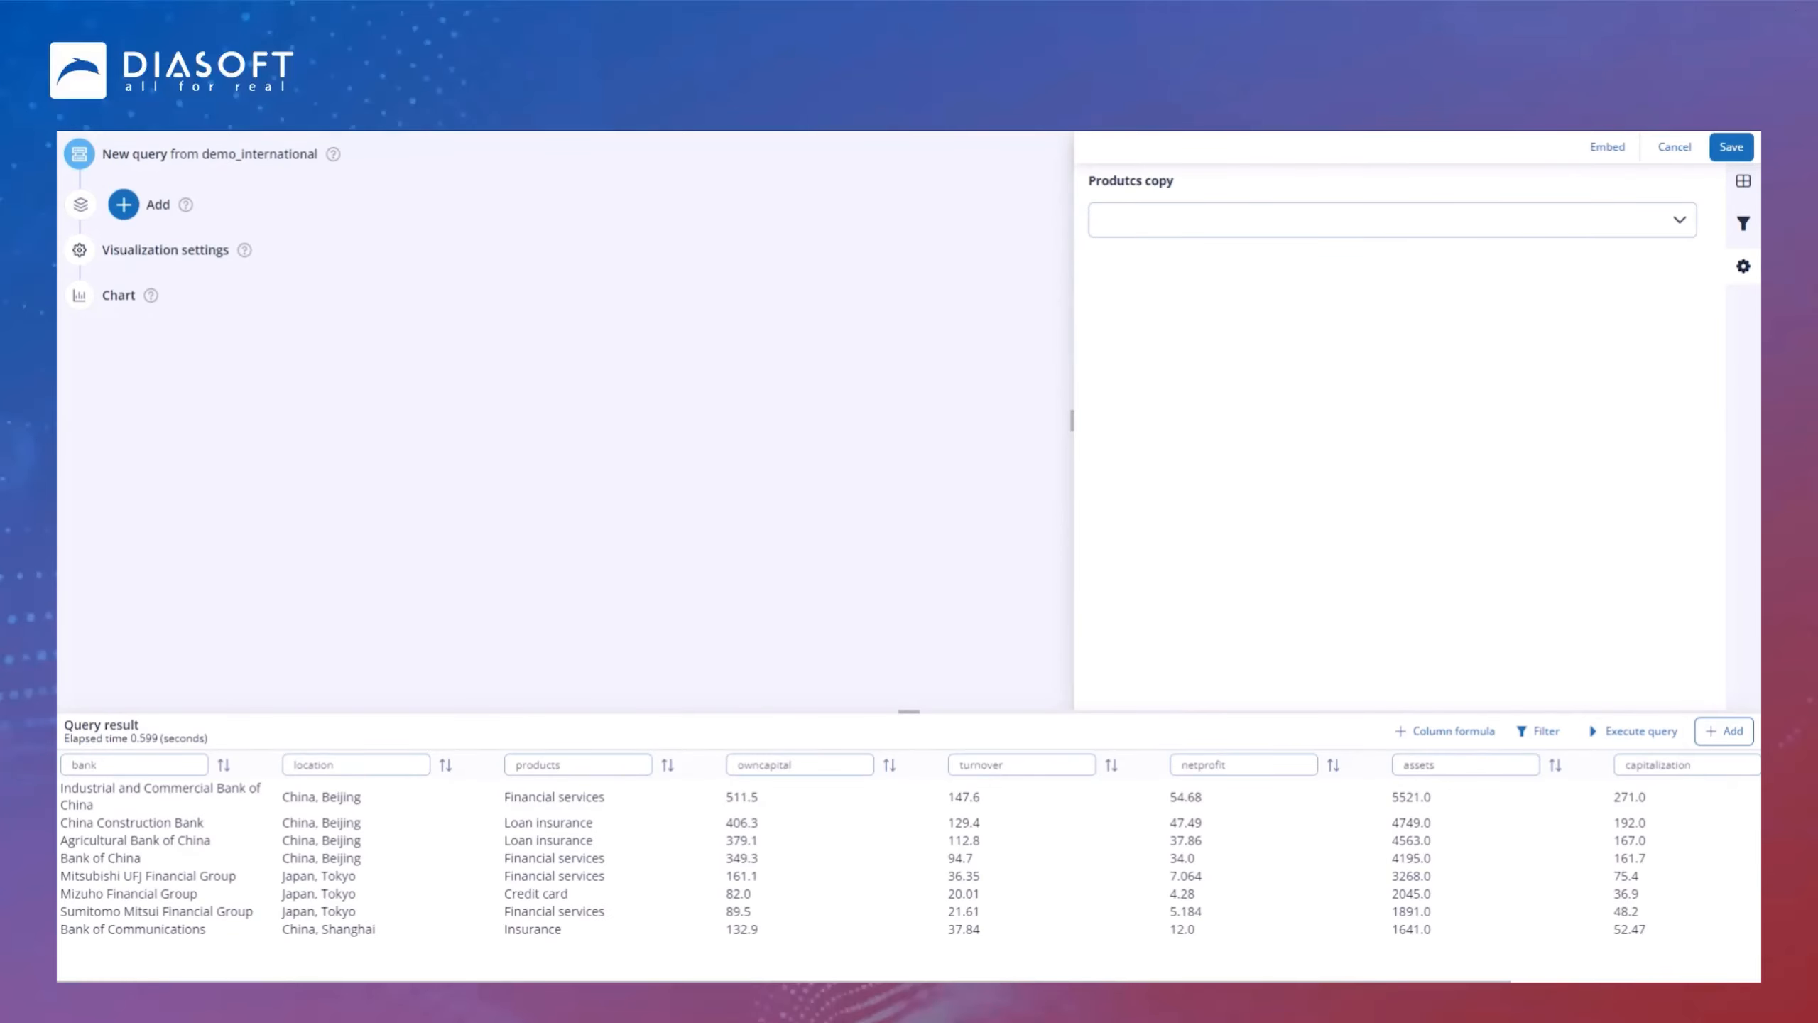
left_click(1159, 181)
left_click_drag(1205, 180, 1039, 210)
type("Own Capital vs Net Profit, billion $")
left_click(1208, 318)
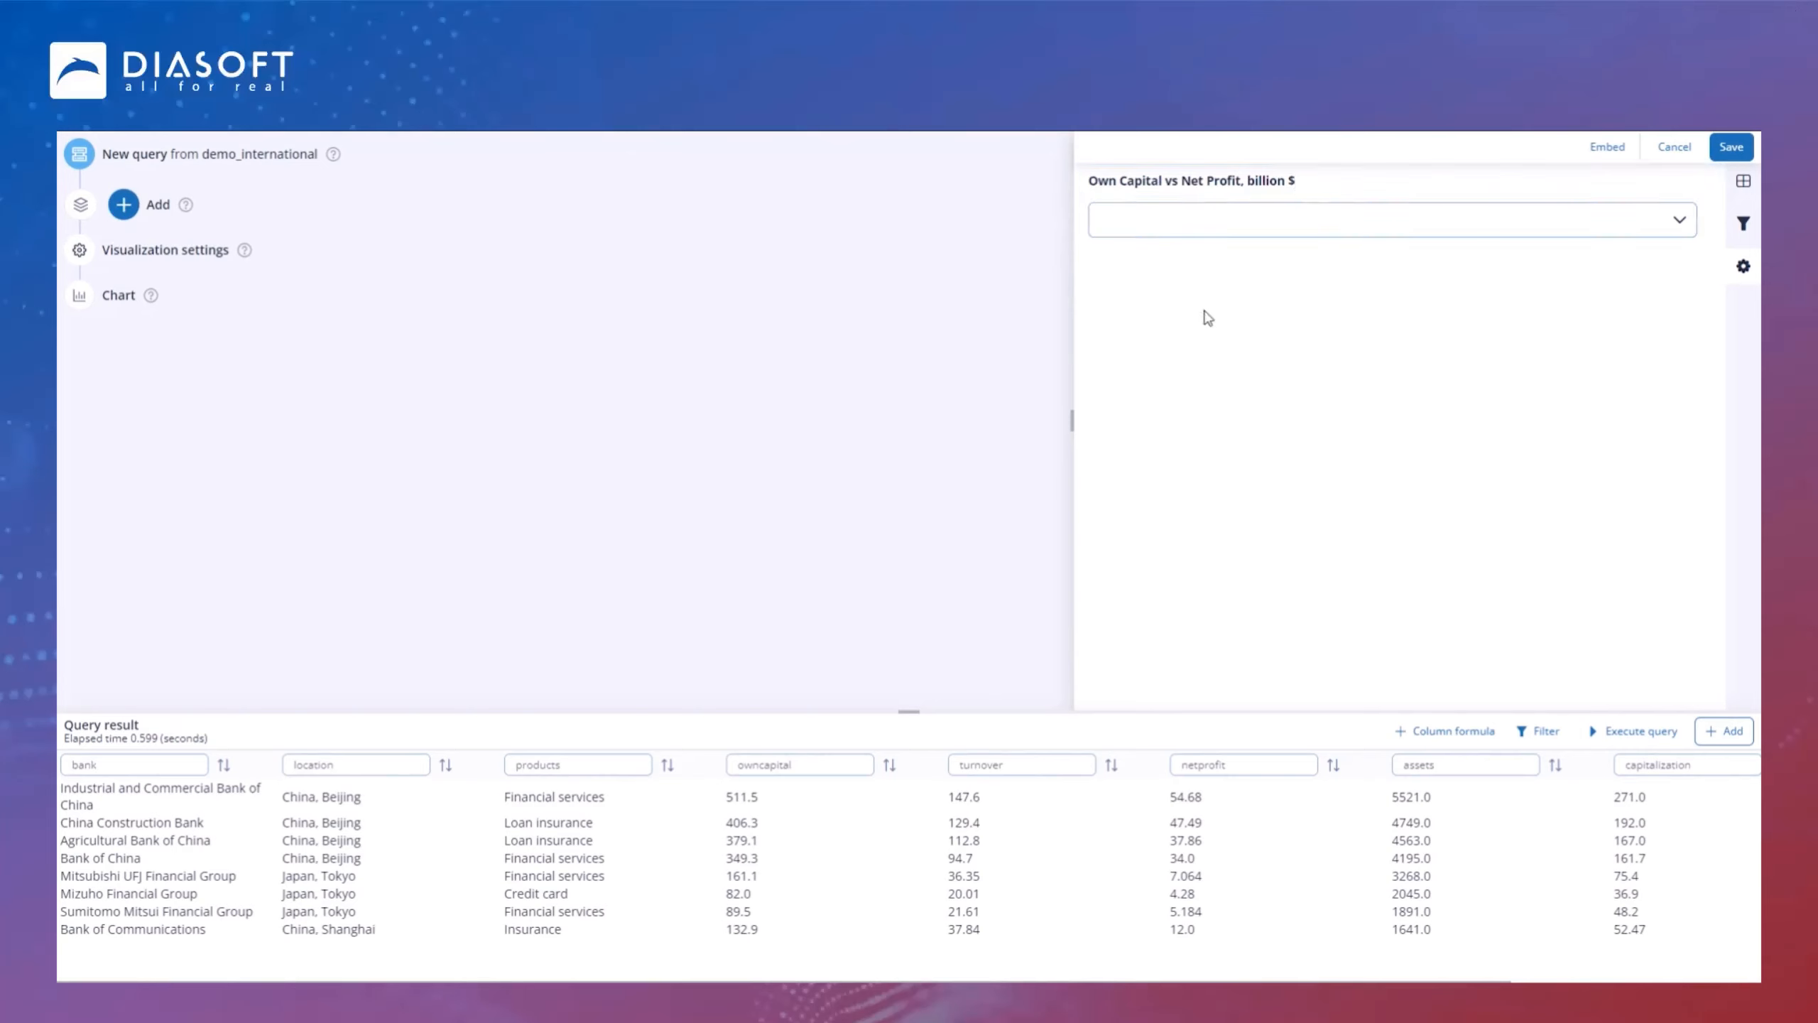
Step: Add query filter conditions on bank, location and products from the topbankasia table
left_click(252, 164)
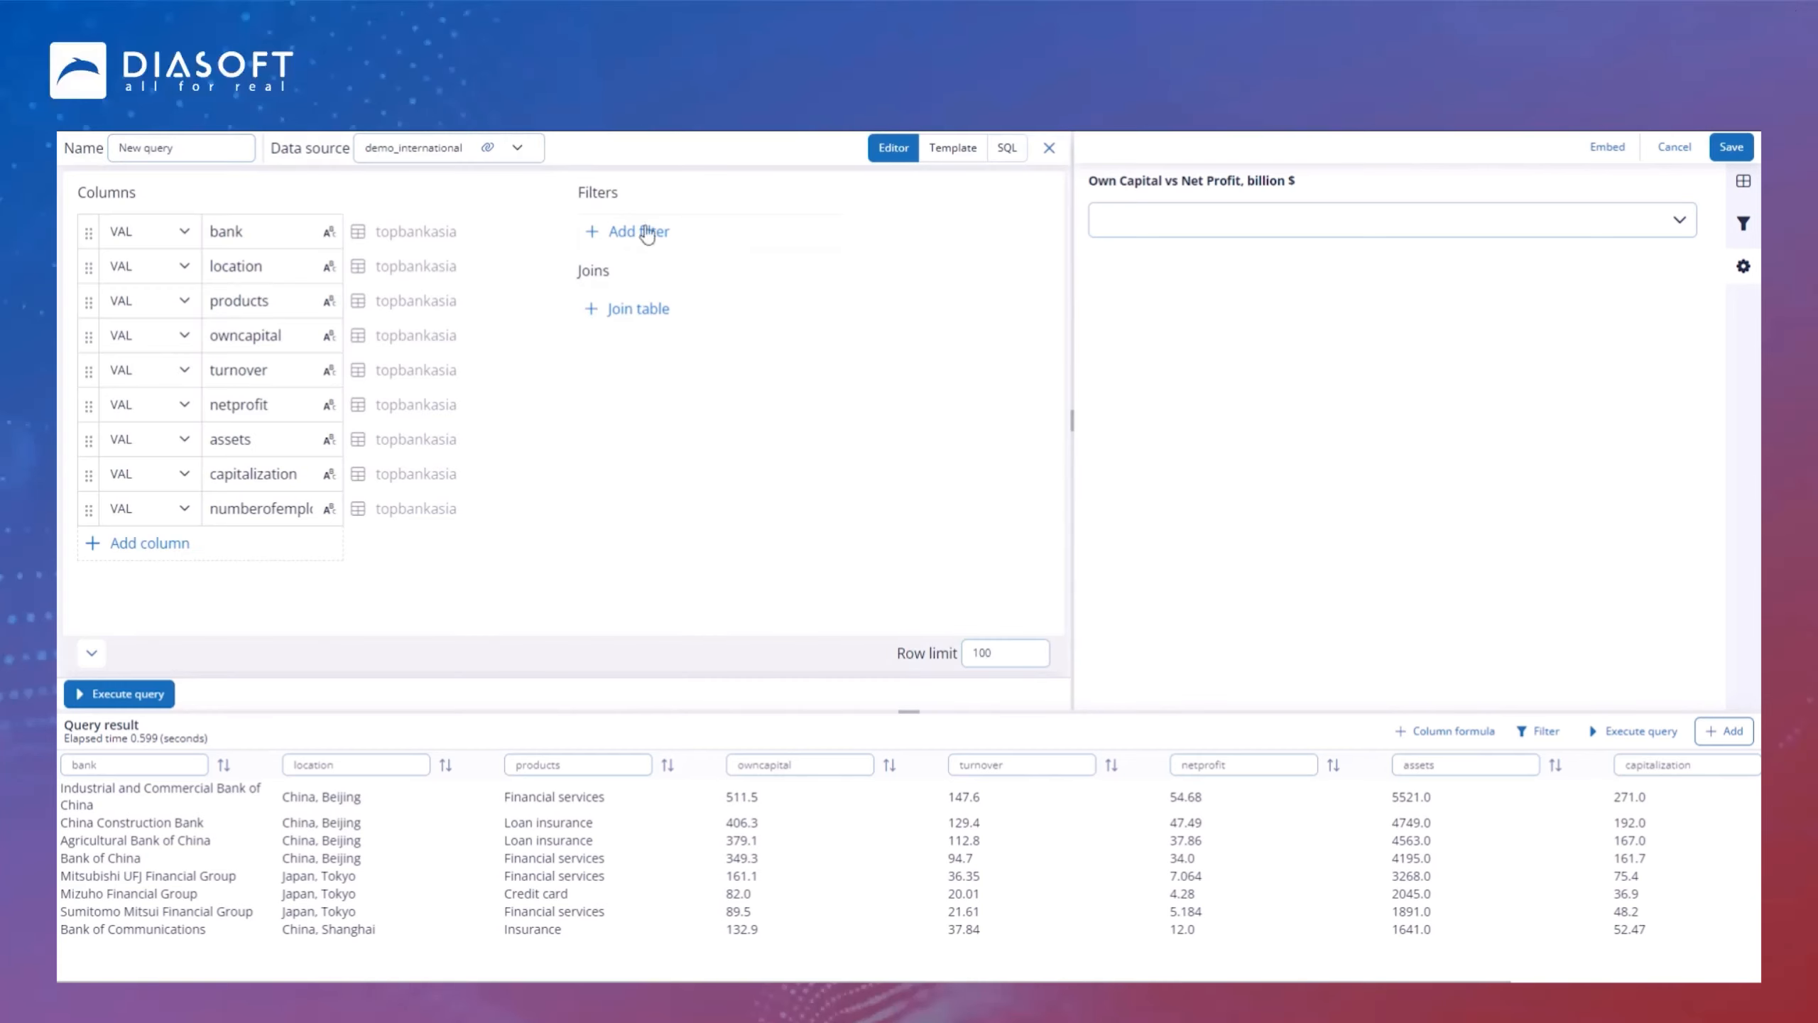
left_click(631, 233)
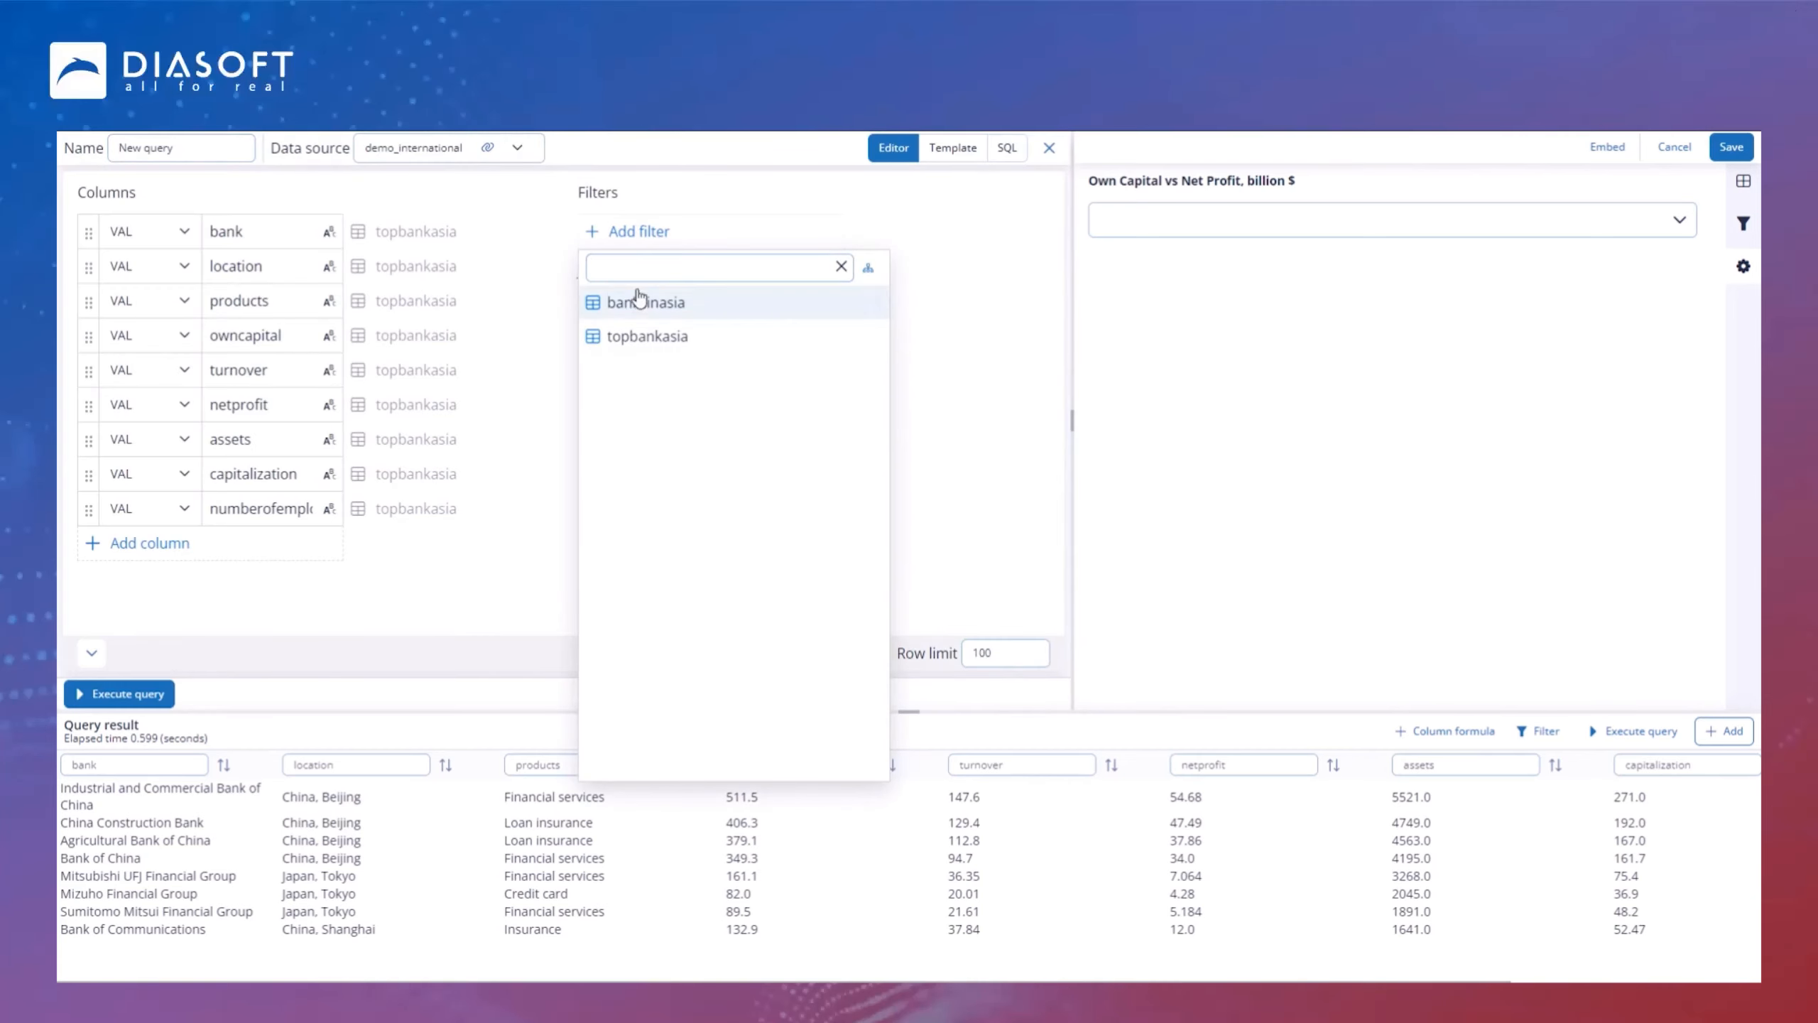
left_click(685, 344)
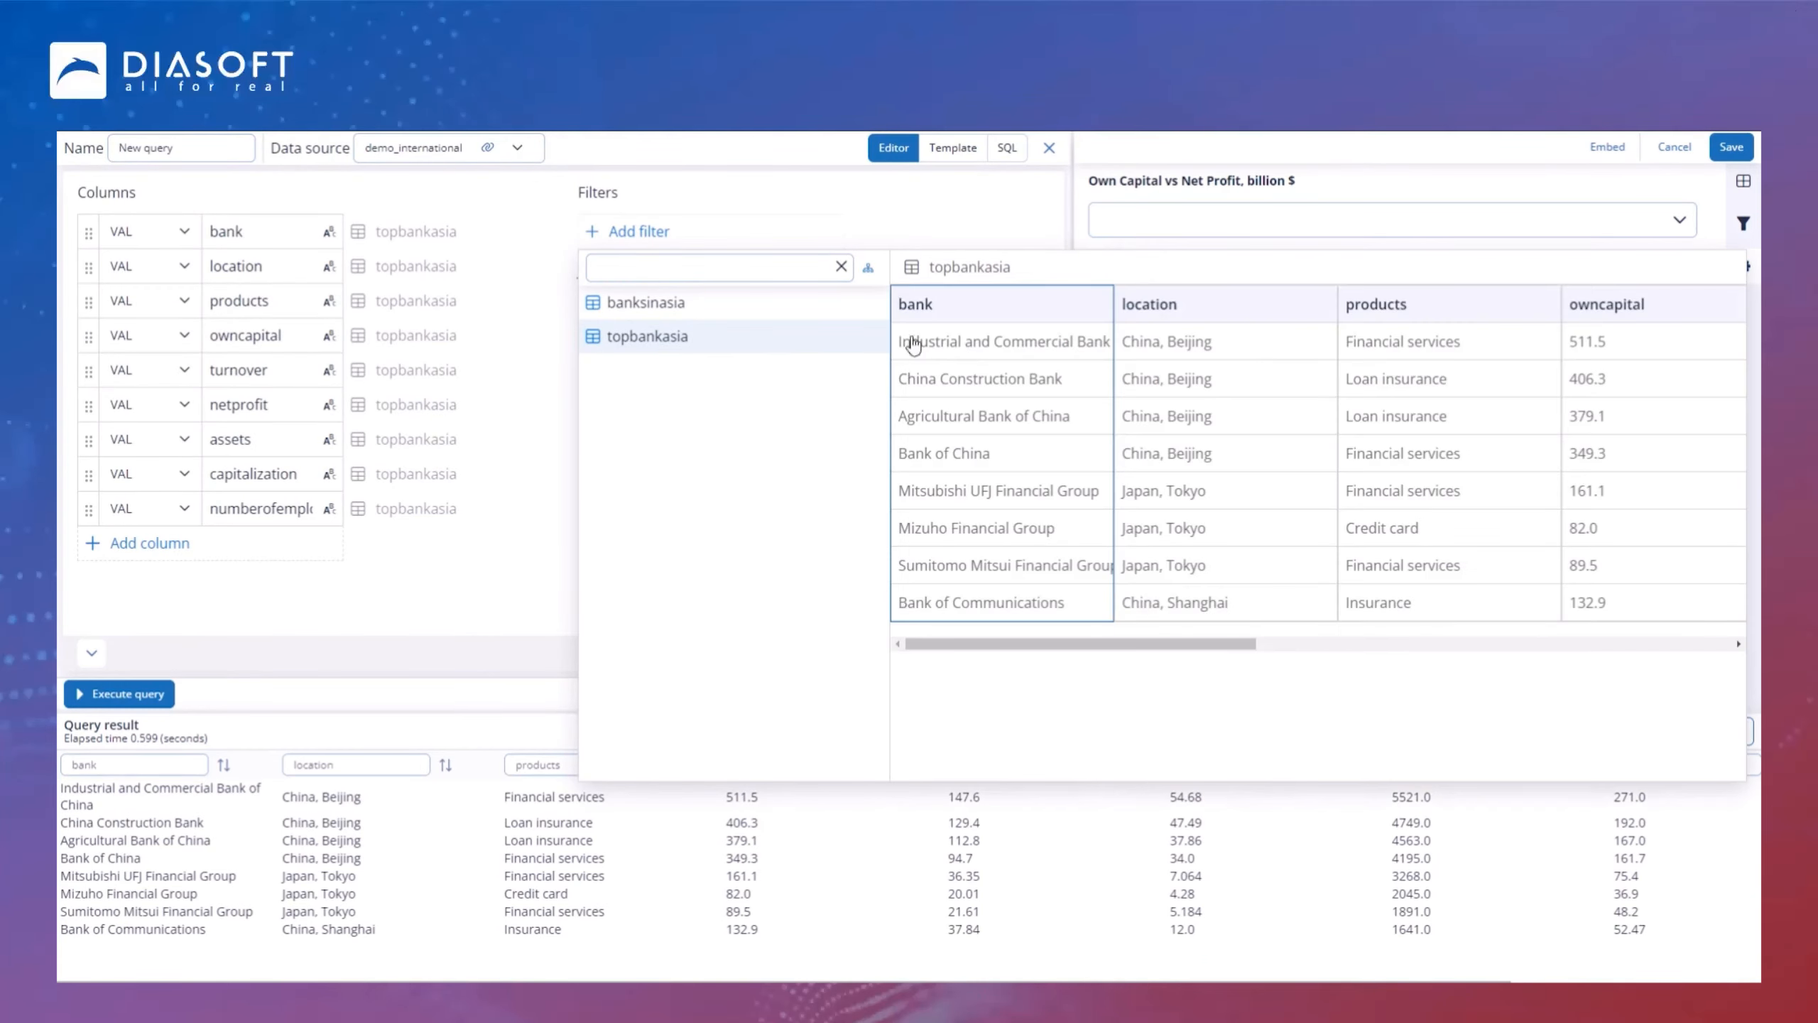
left_click(1001, 343)
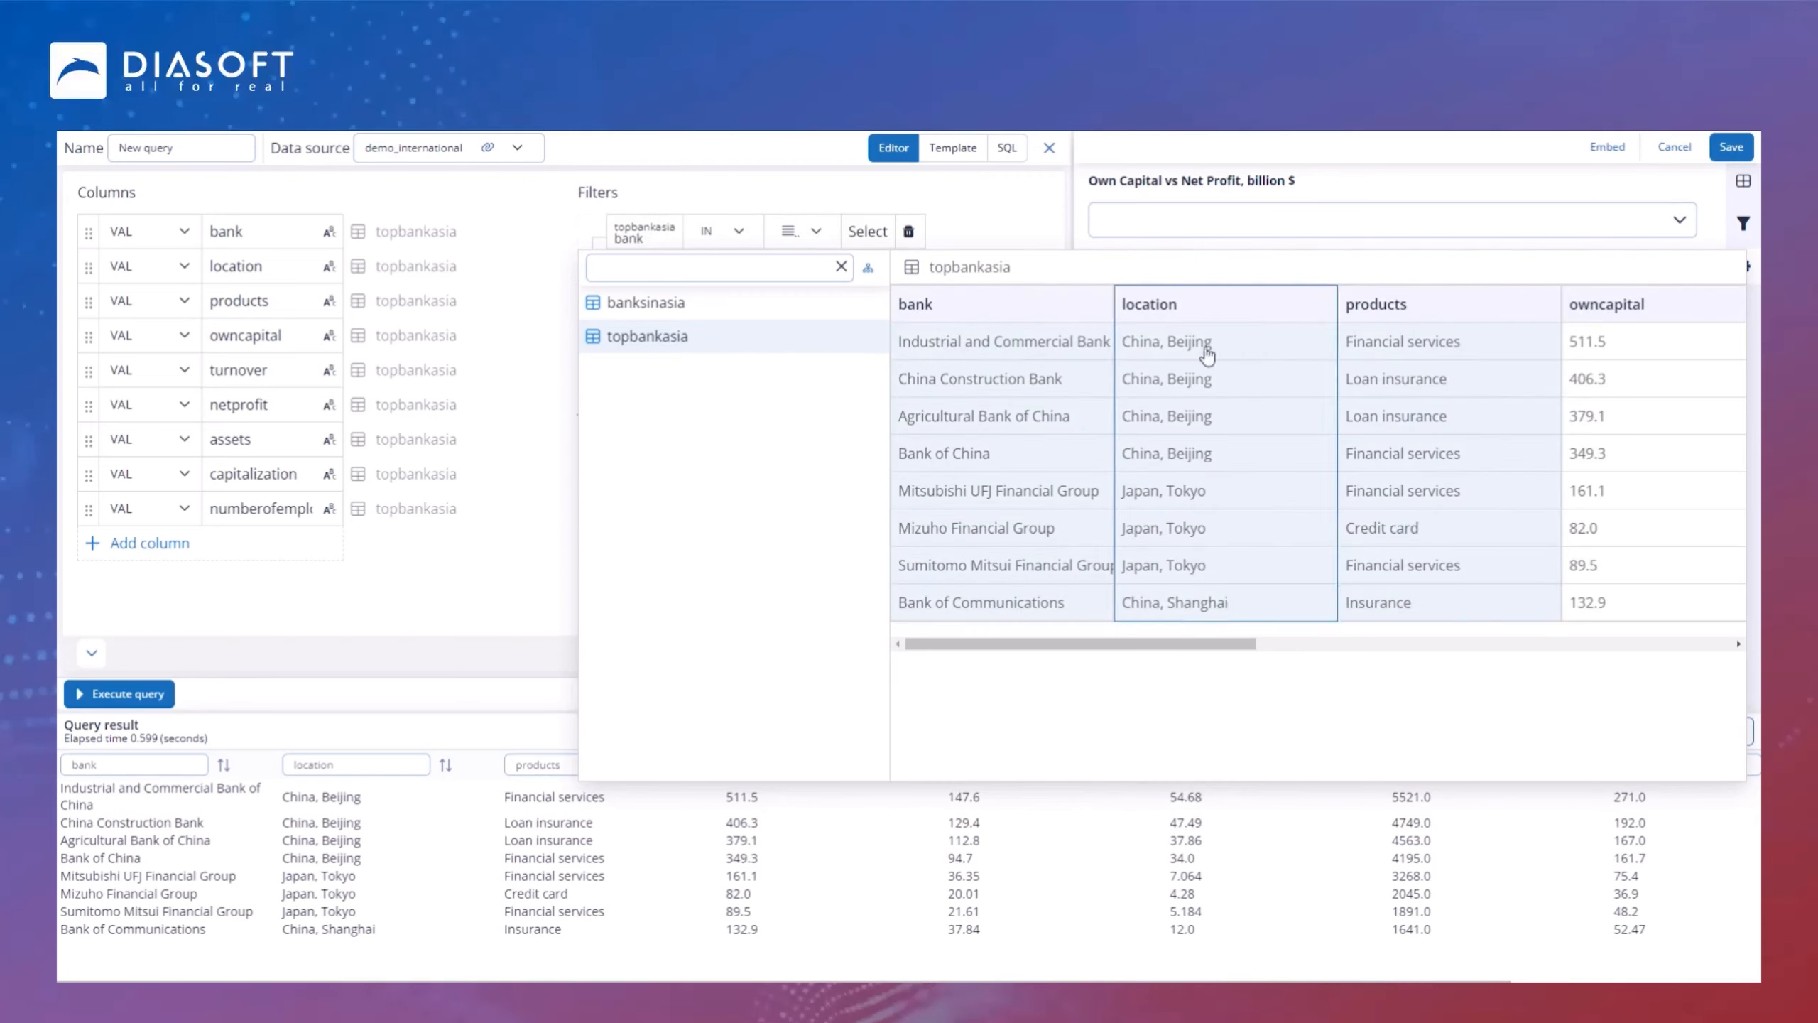
left_click(1022, 226)
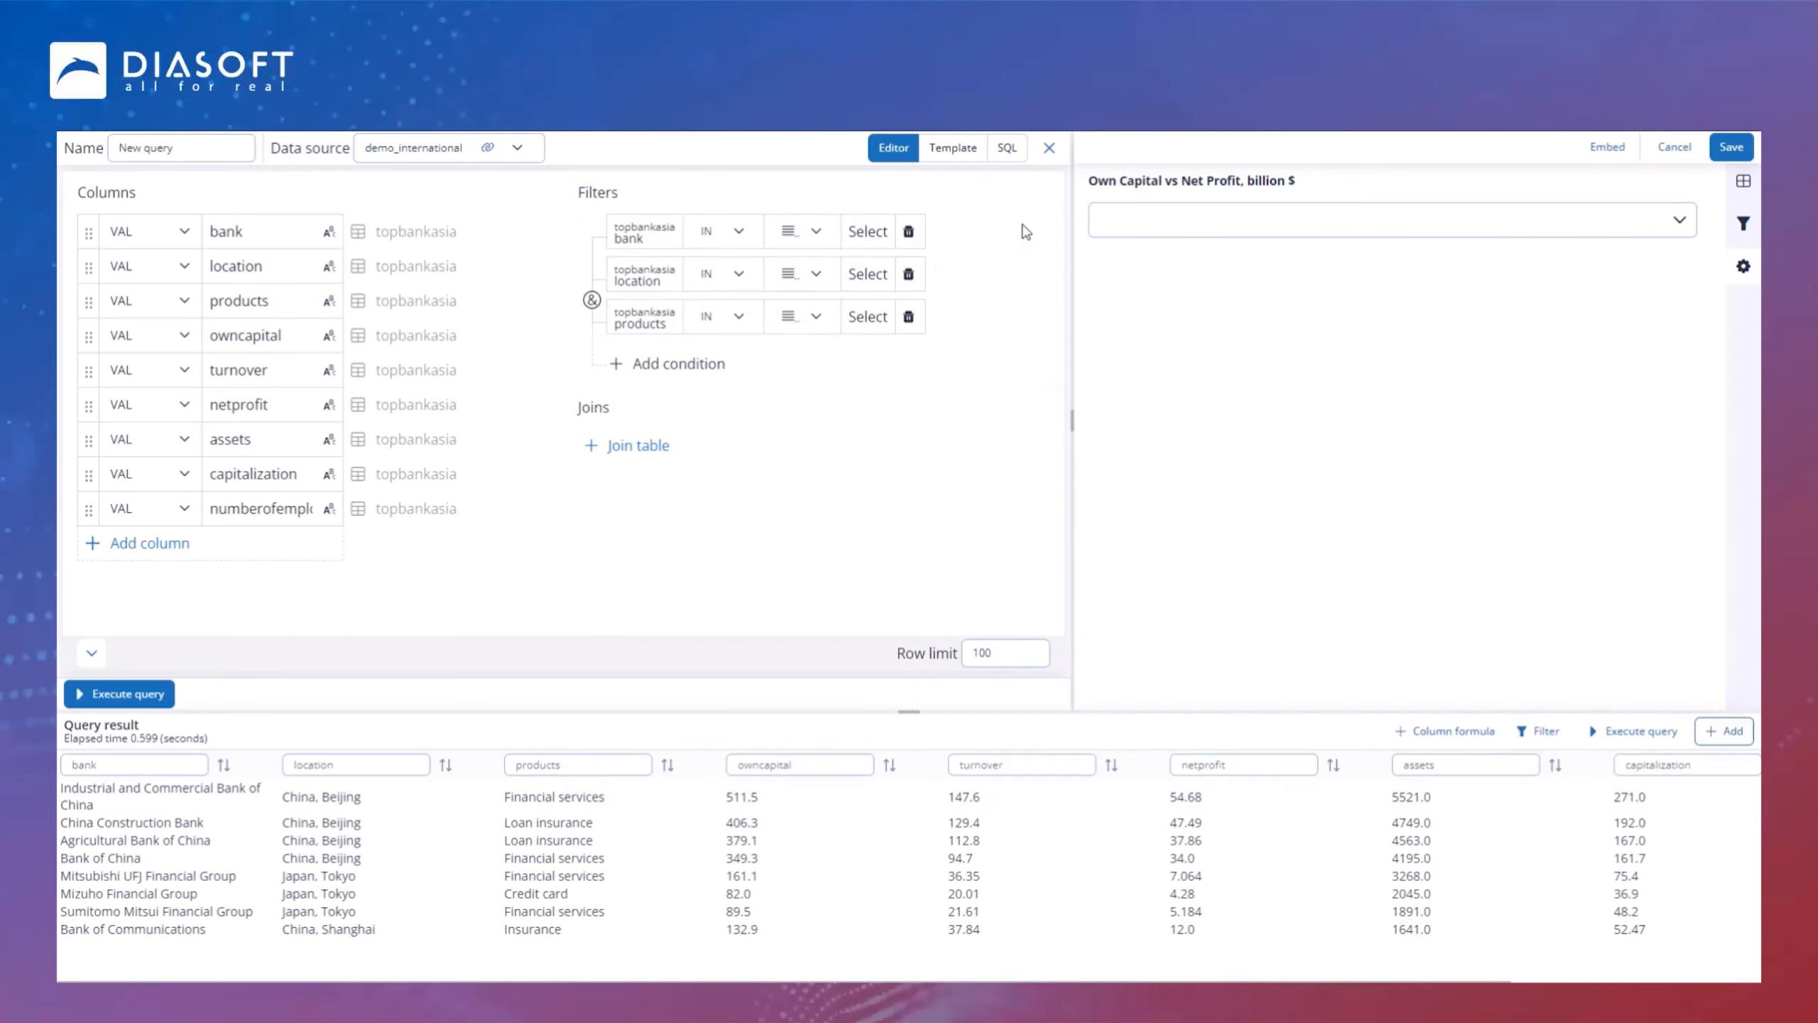
Step: Switch each of the three filter conditions to the dashboard-filter operator
left_click(823, 236)
left_click(802, 338)
left_click(800, 273)
left_click(800, 377)
left_click(808, 316)
left_click(802, 421)
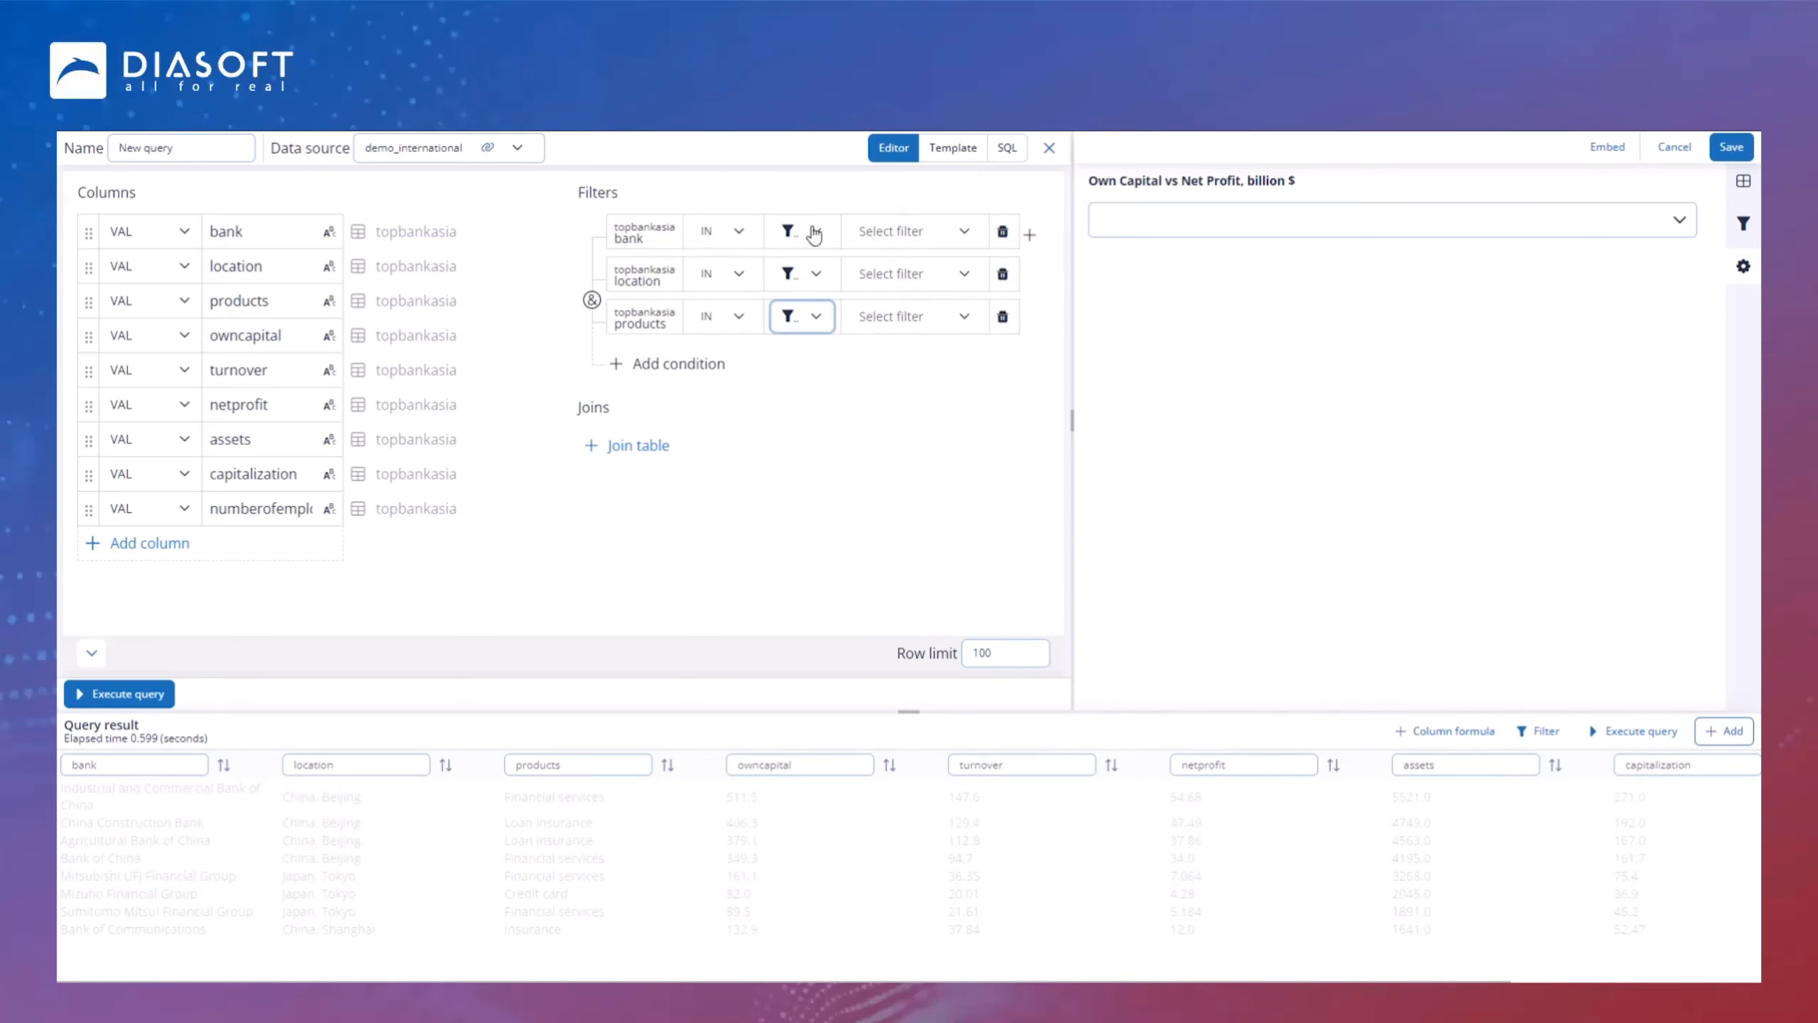
Step: Link each condition to its matching dashboard filter and close the query editor
left_click(910, 232)
left_click(942, 270)
left_click(923, 280)
left_click(925, 342)
left_click(919, 316)
left_click(913, 415)
left_click(1050, 148)
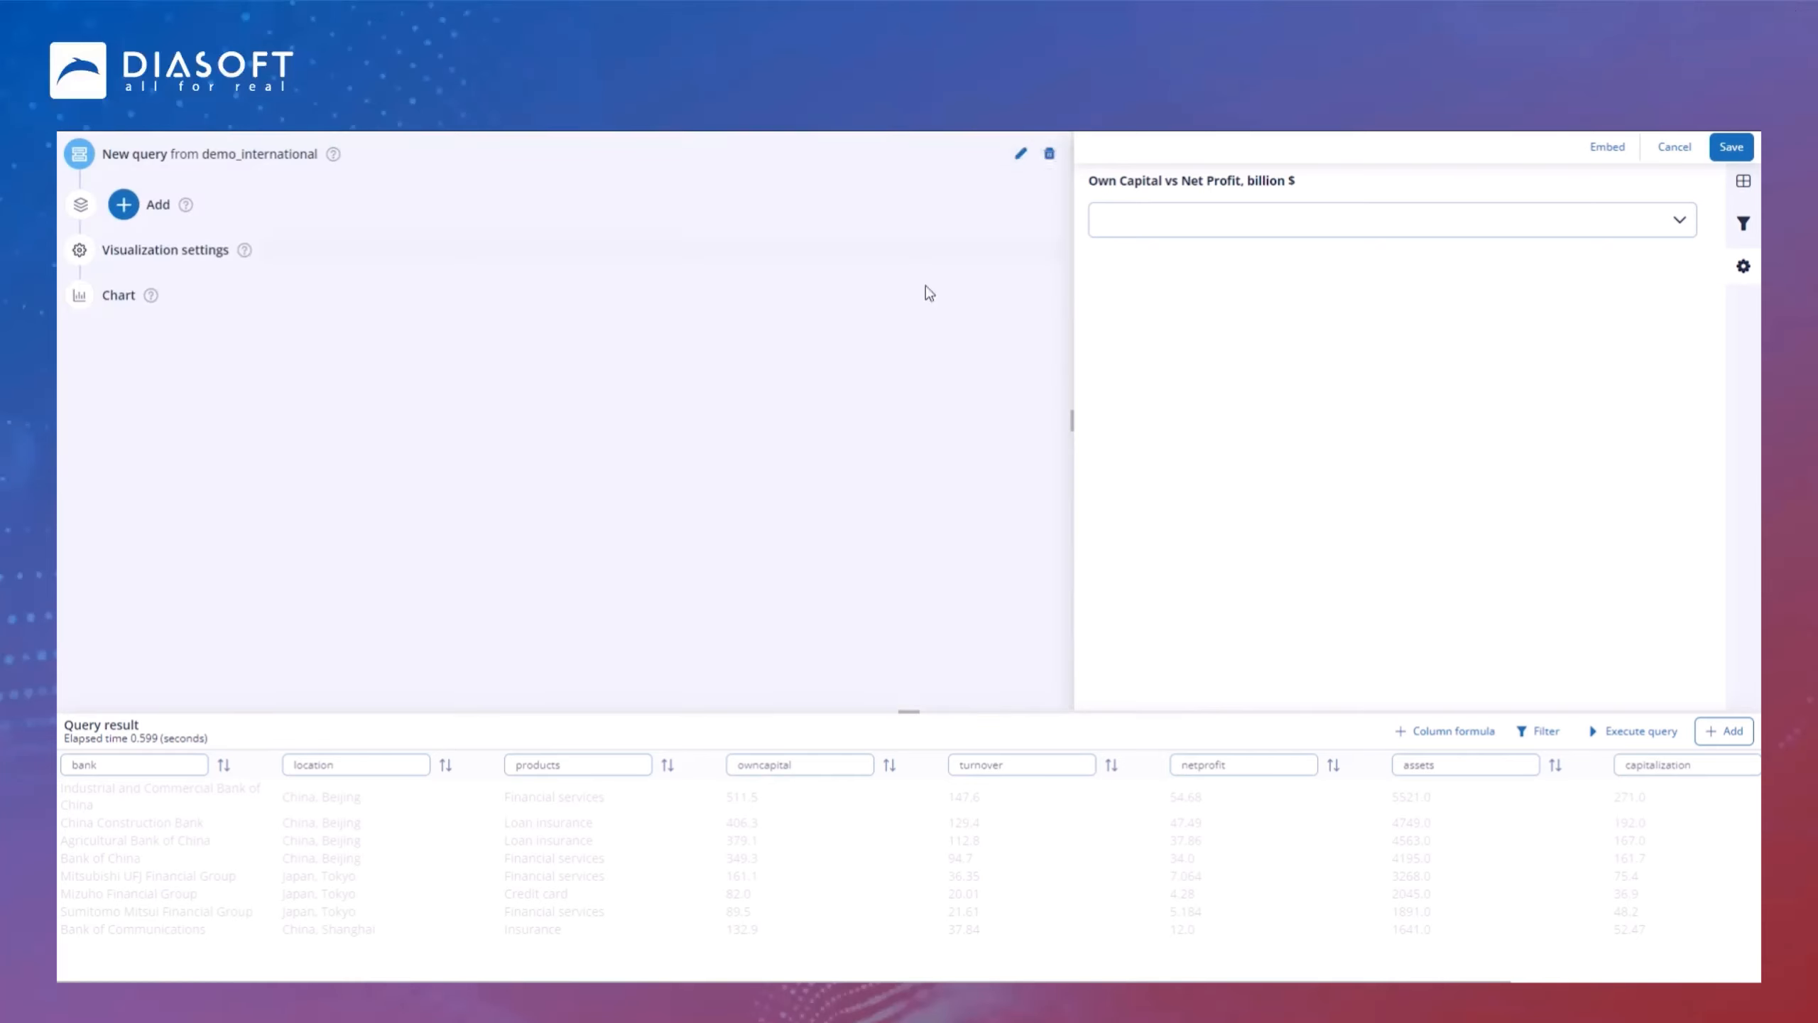
Step: Remove the Filter v2 element from the chart's visualization settings
left_click(186, 260)
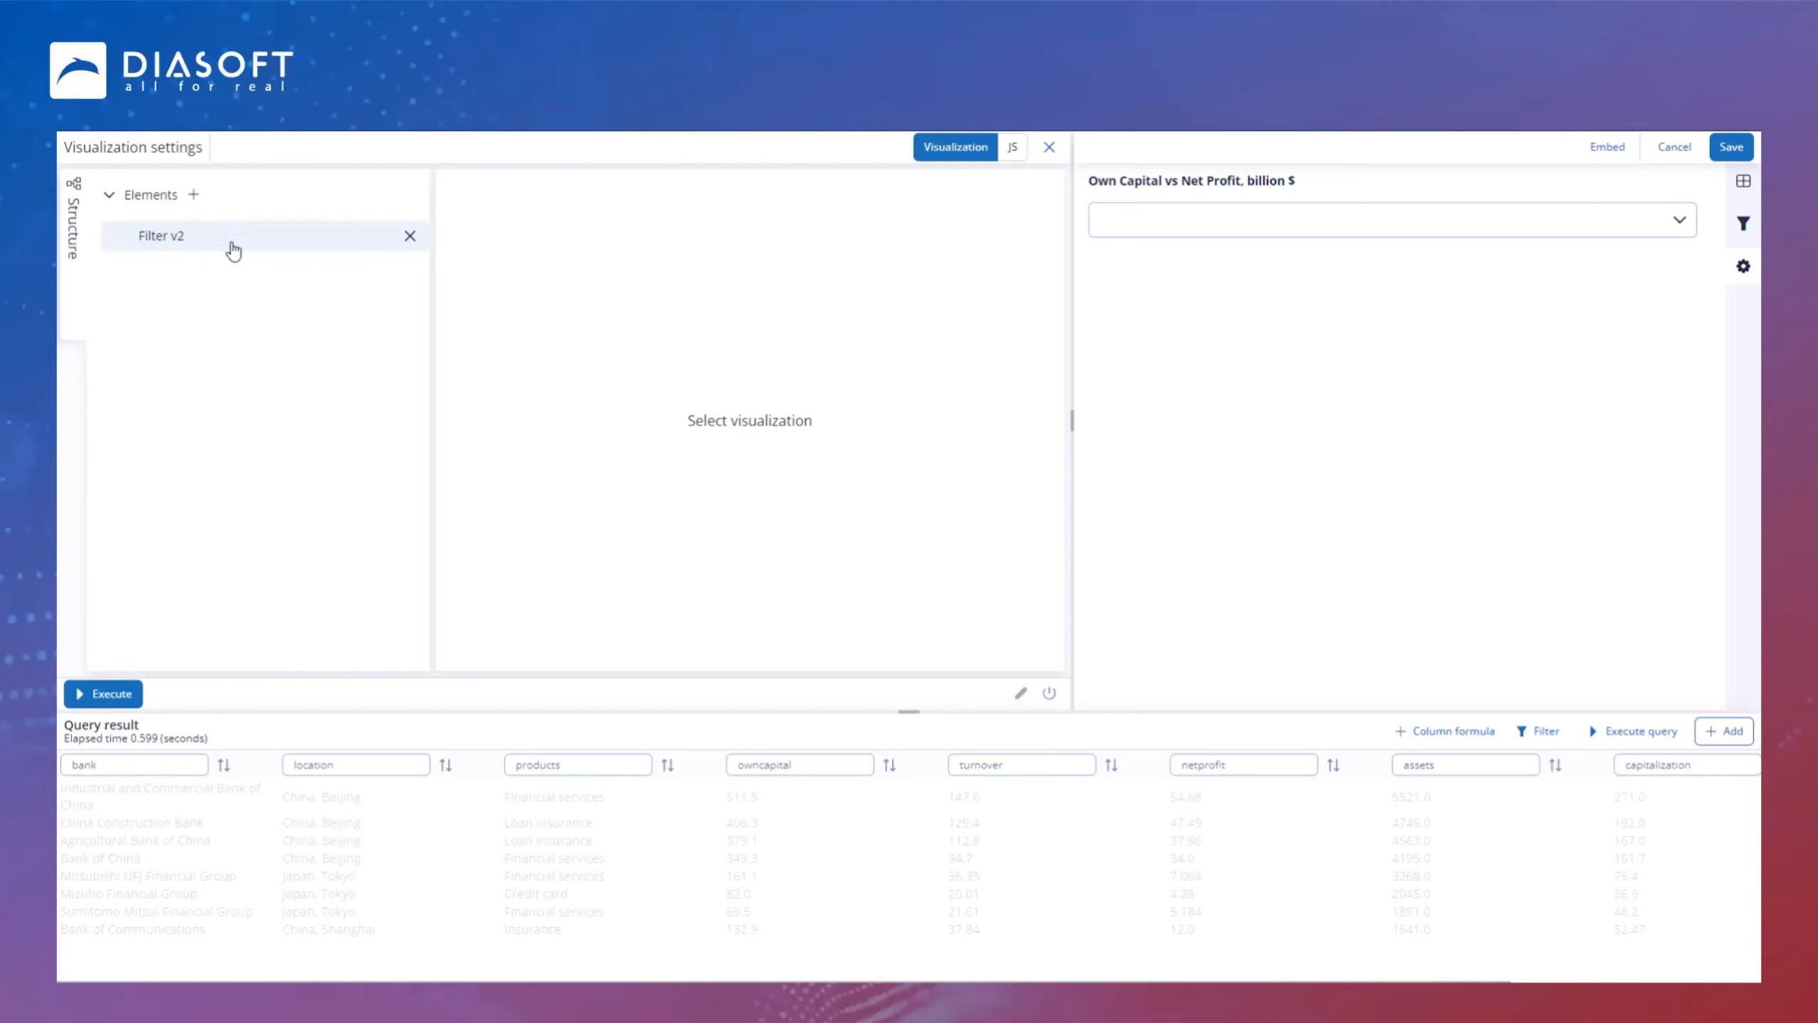
left_click(407, 236)
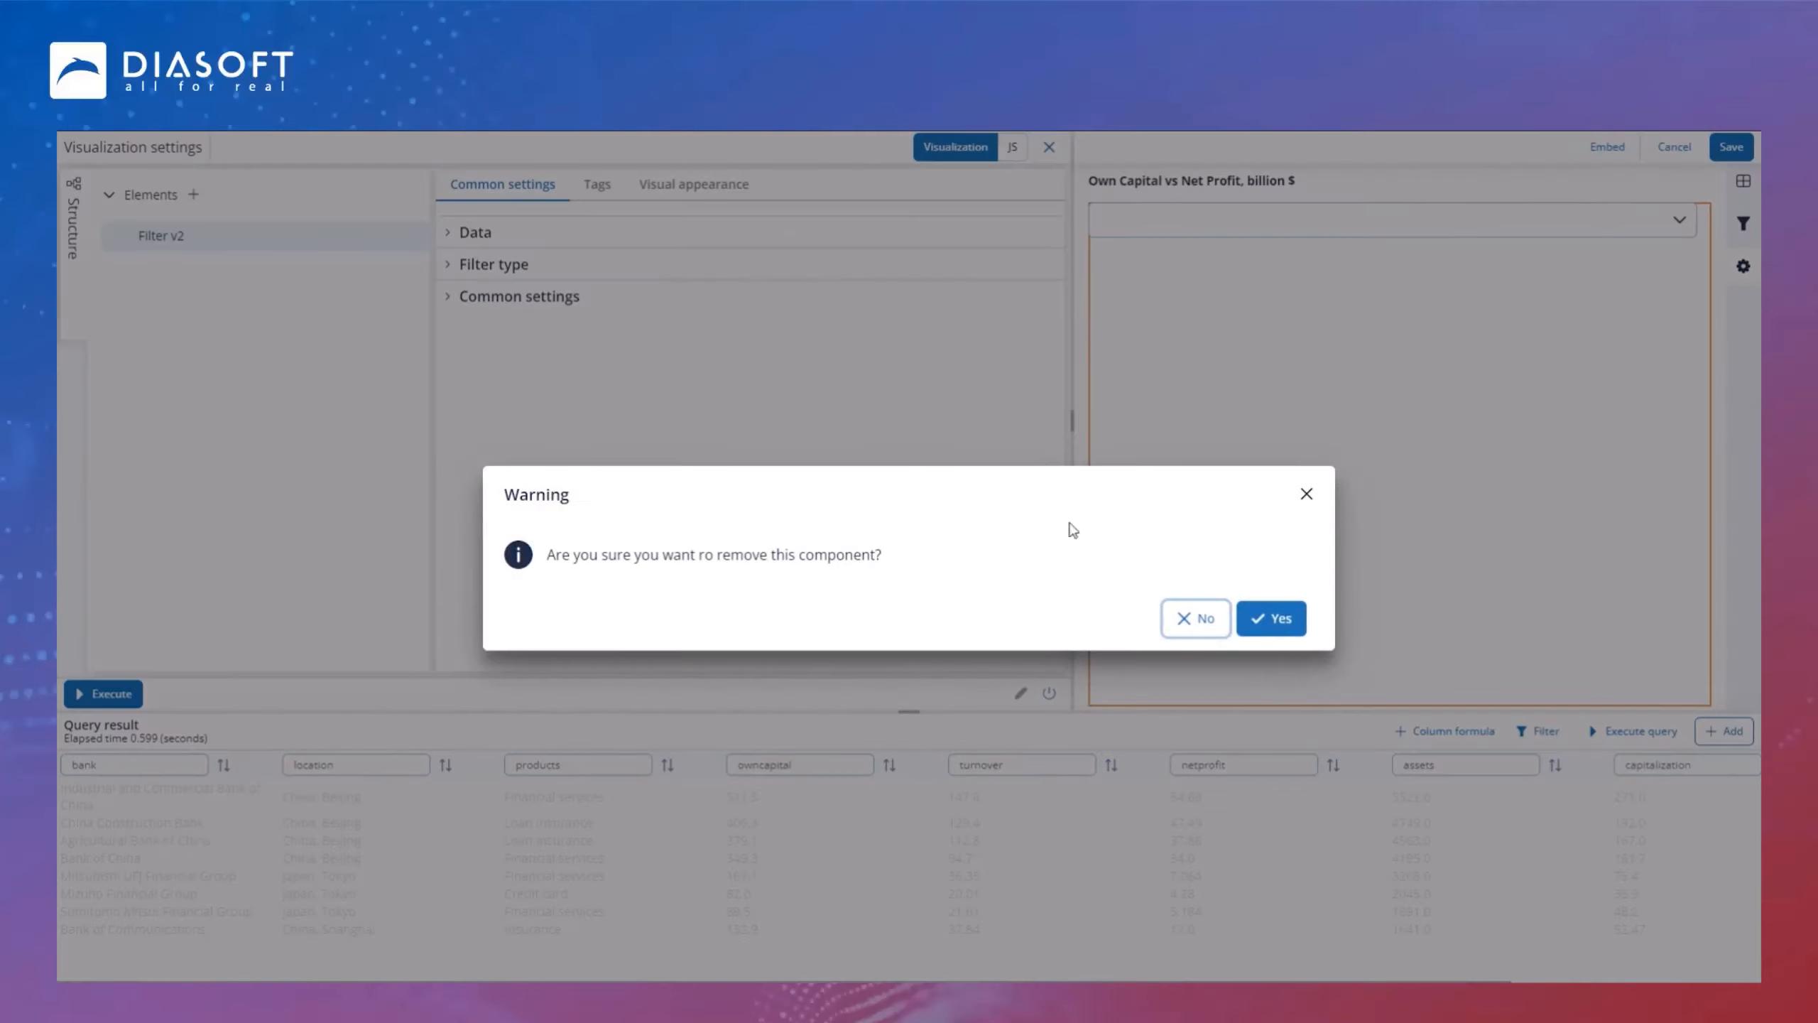
left_click(1271, 618)
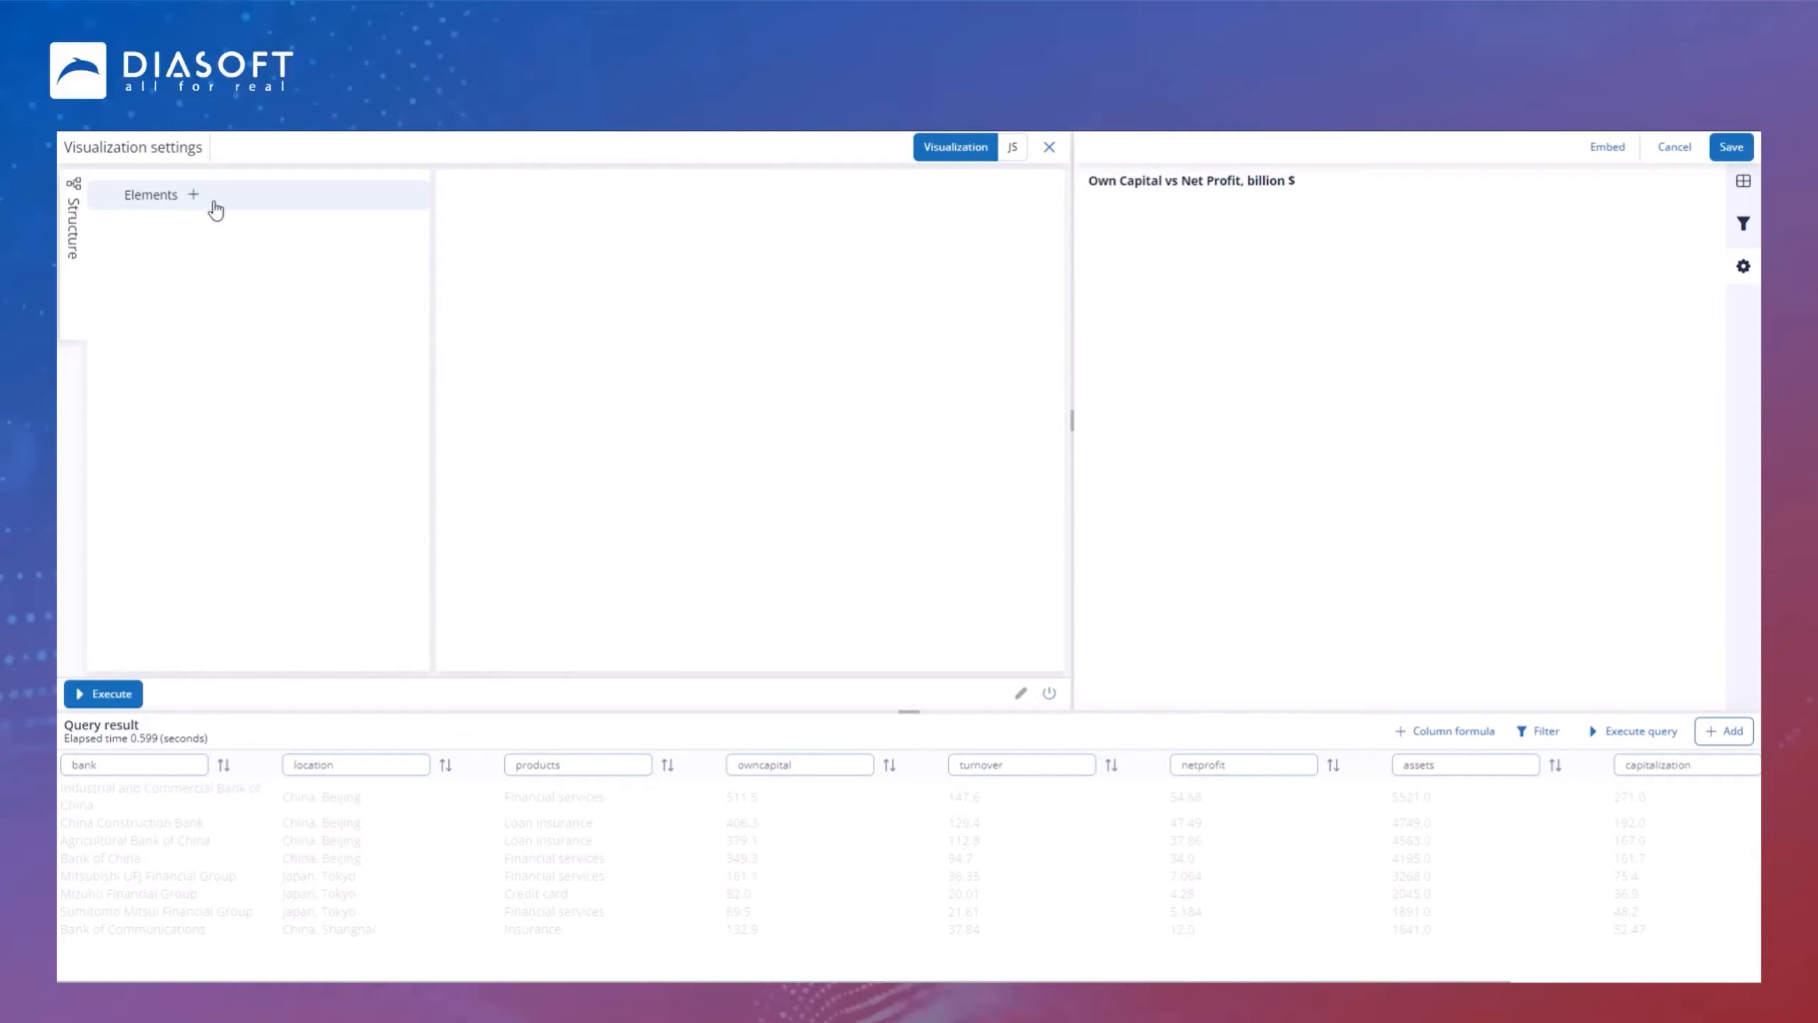
Step: Add a Bar Chart 2 visualization with demo data turned off
left_click(193, 193)
left_click(507, 428)
left_click(996, 510)
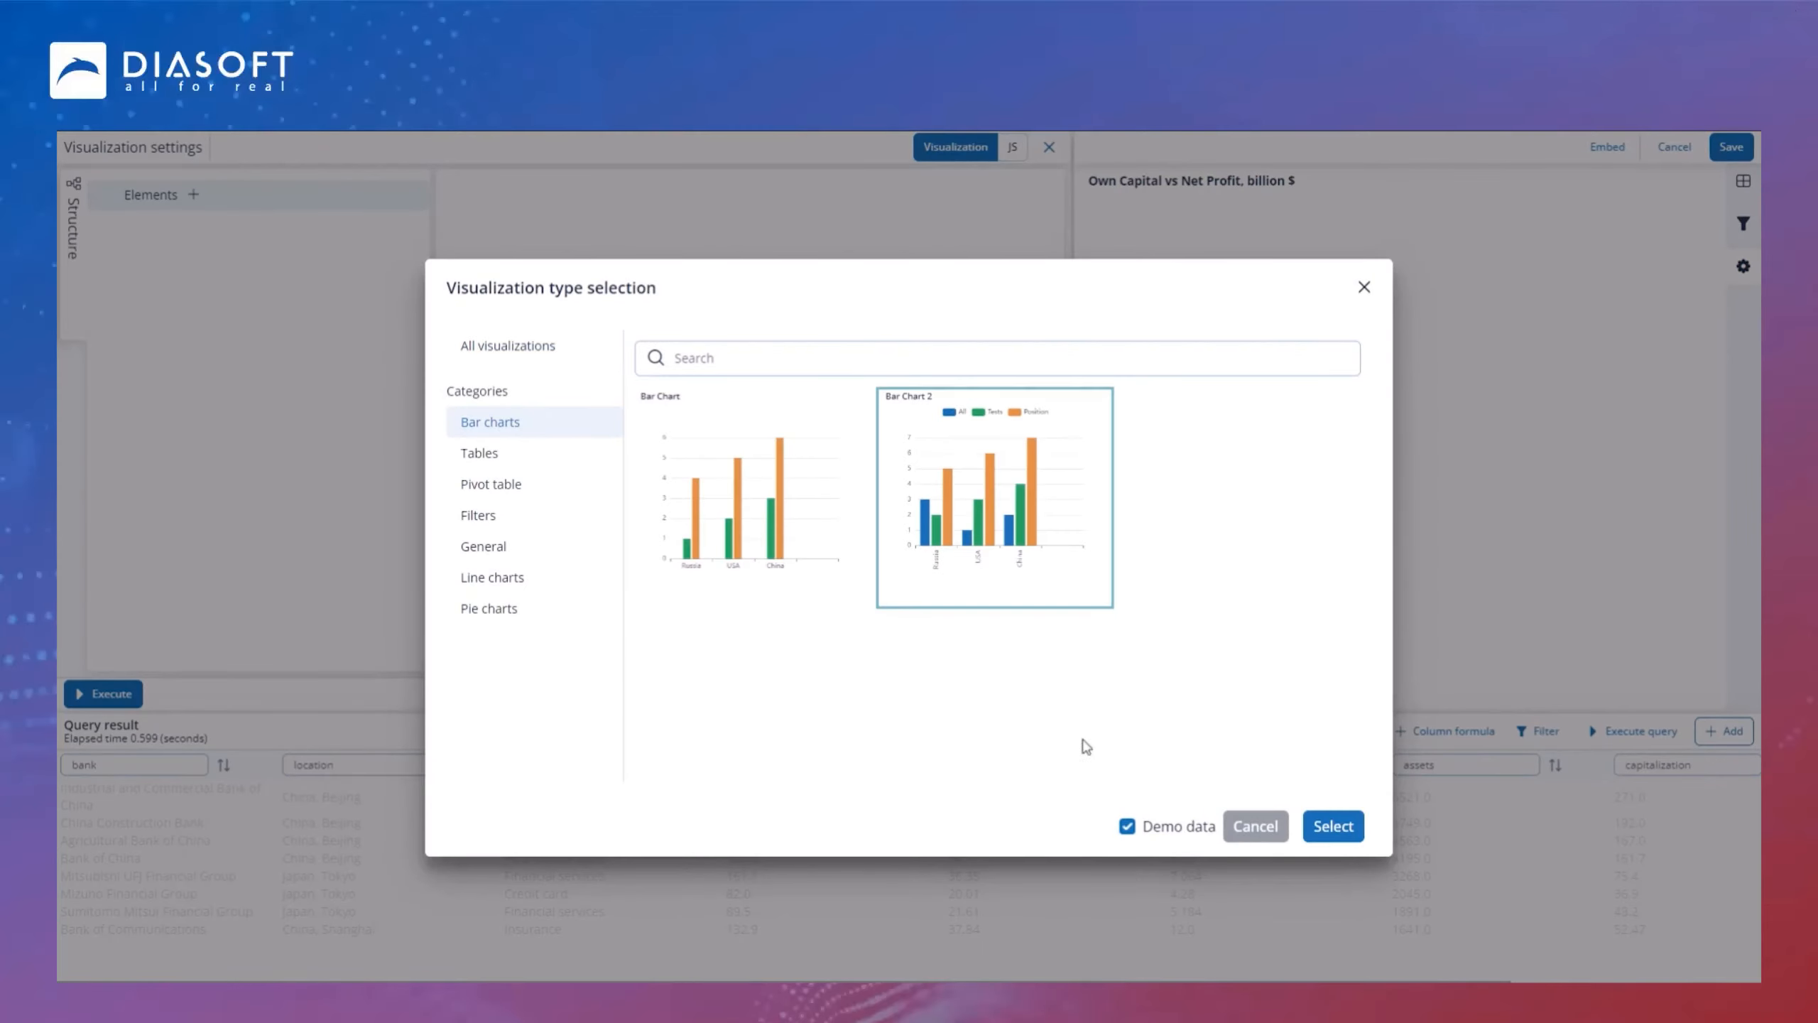
left_click(1128, 828)
left_click(1340, 828)
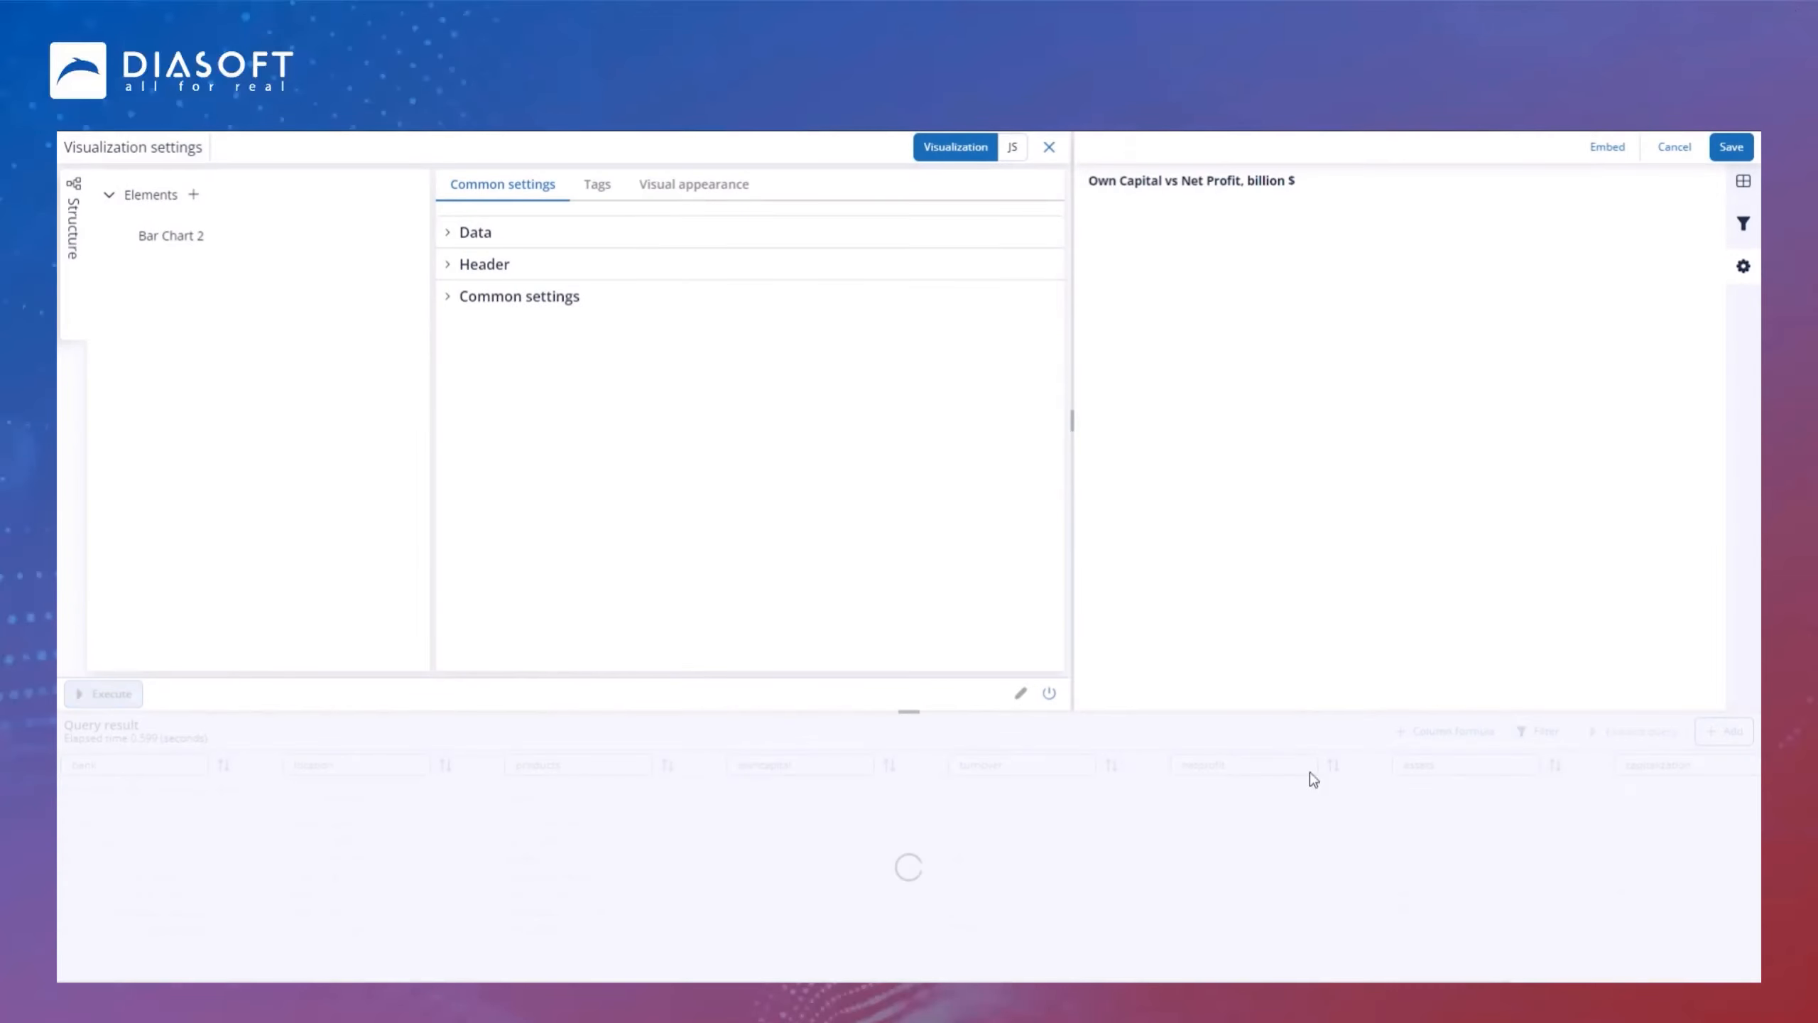
Step: Set the bar chart's data for values to owncapital and netprofit
left_click(452, 240)
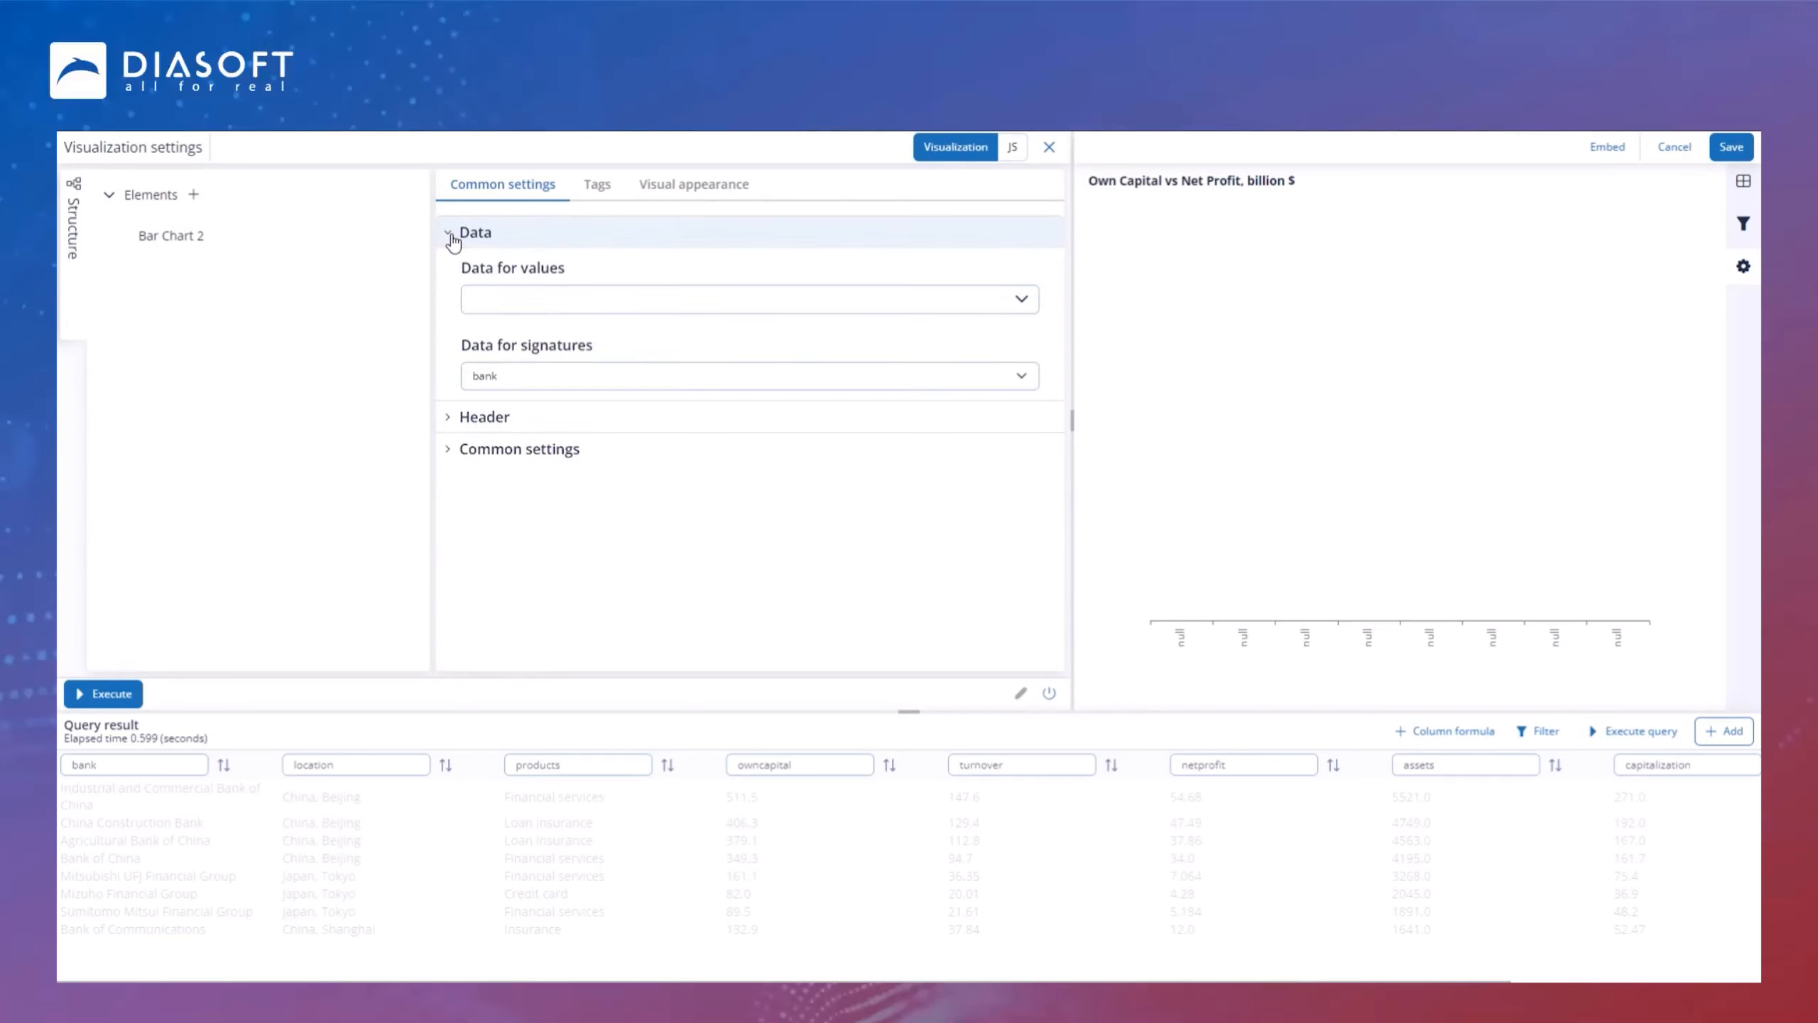
left_click(552, 308)
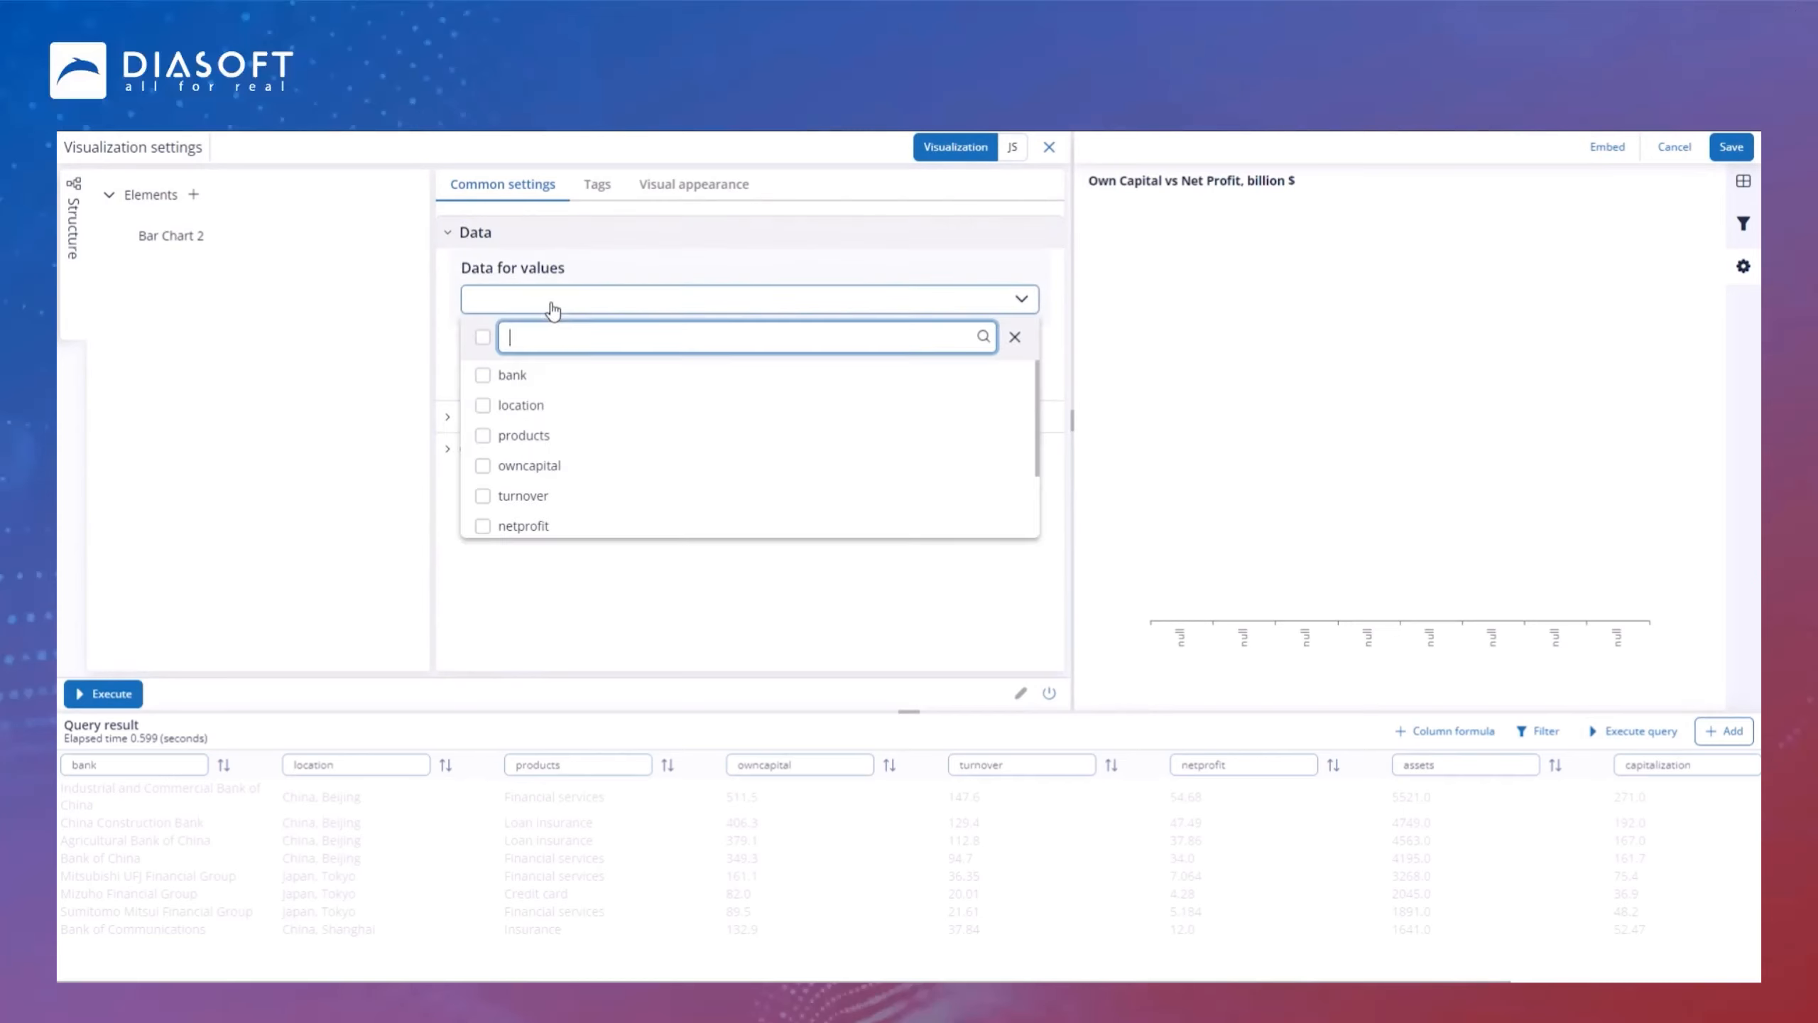
left_click(483, 466)
scroll(502, 494, "down", 1)
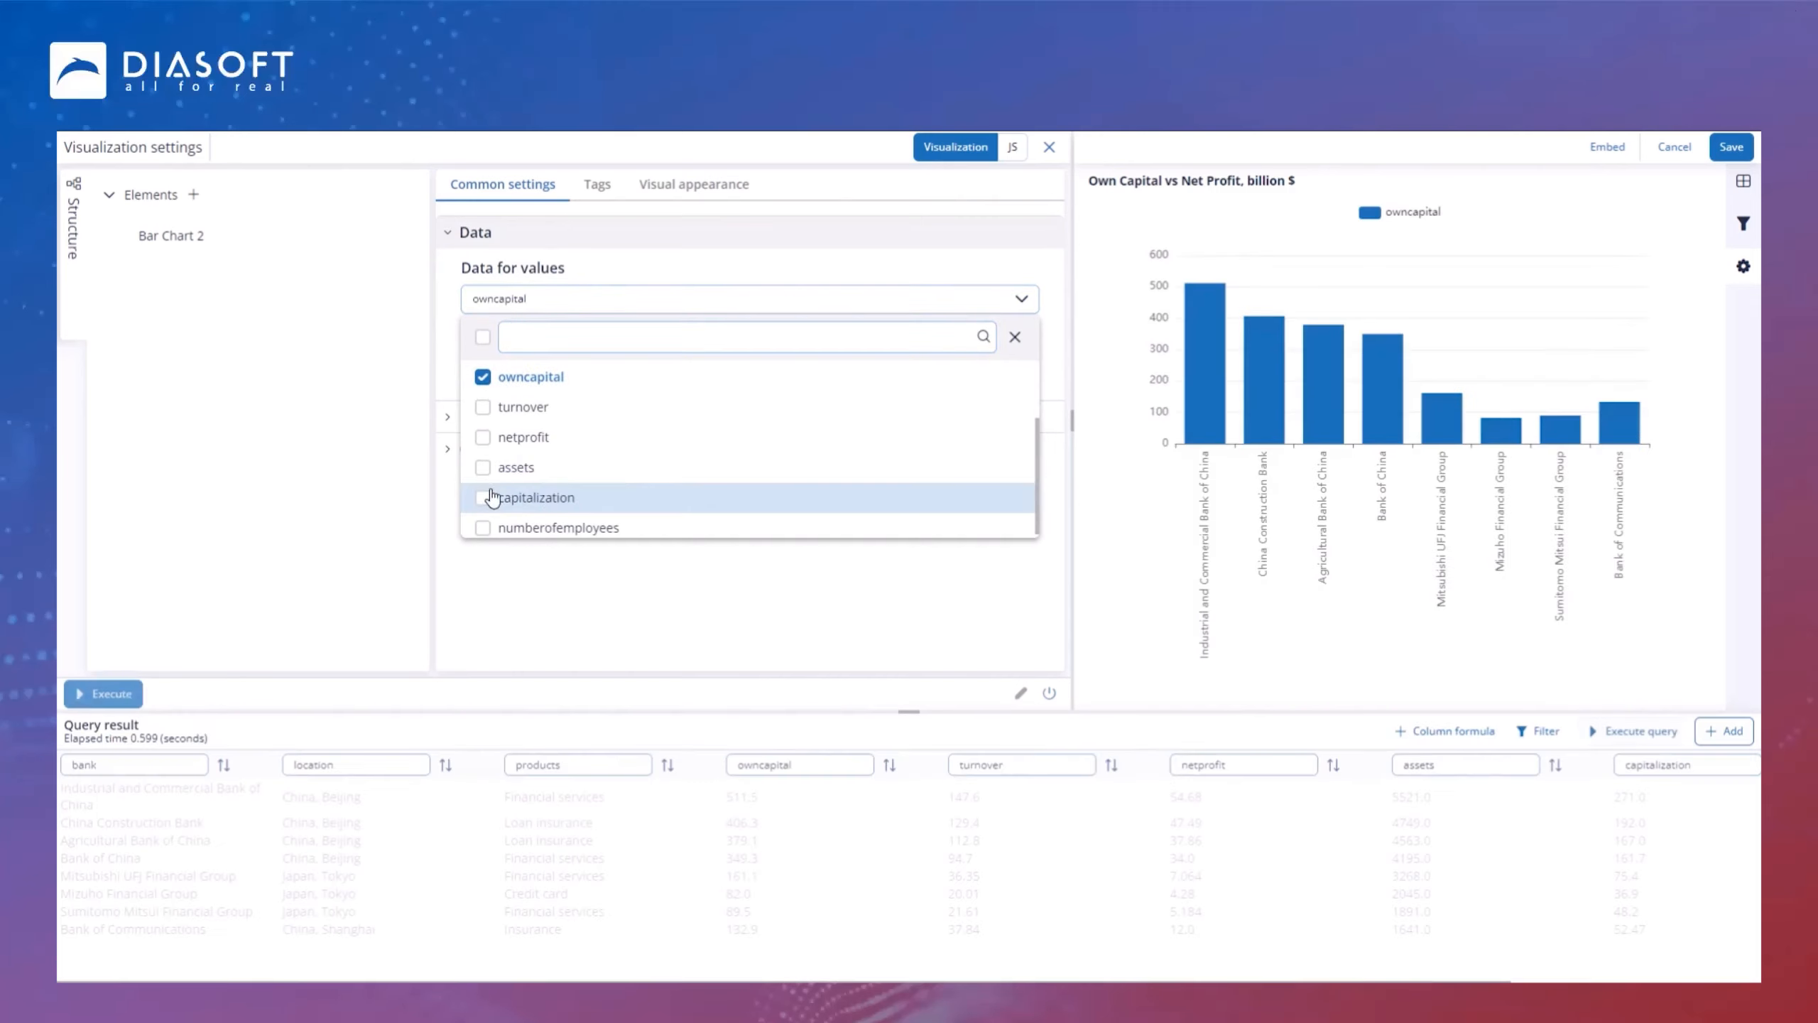
left_click(483, 439)
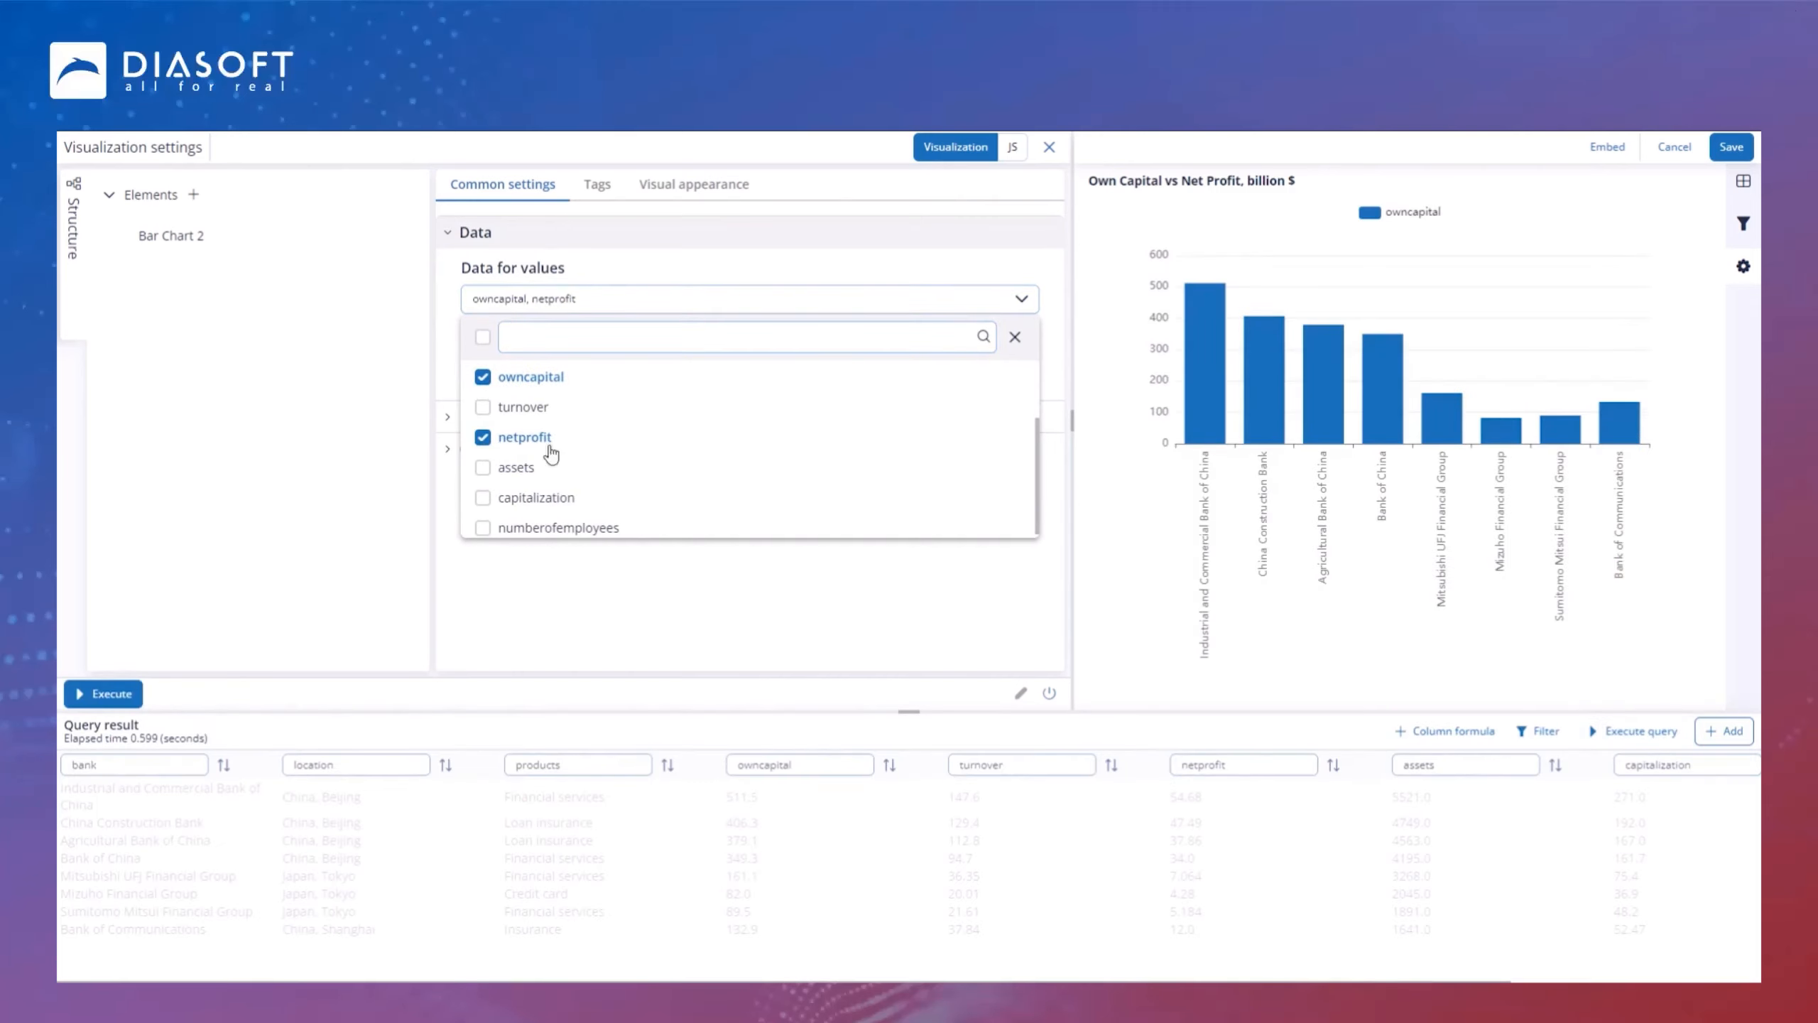
left_click(747, 622)
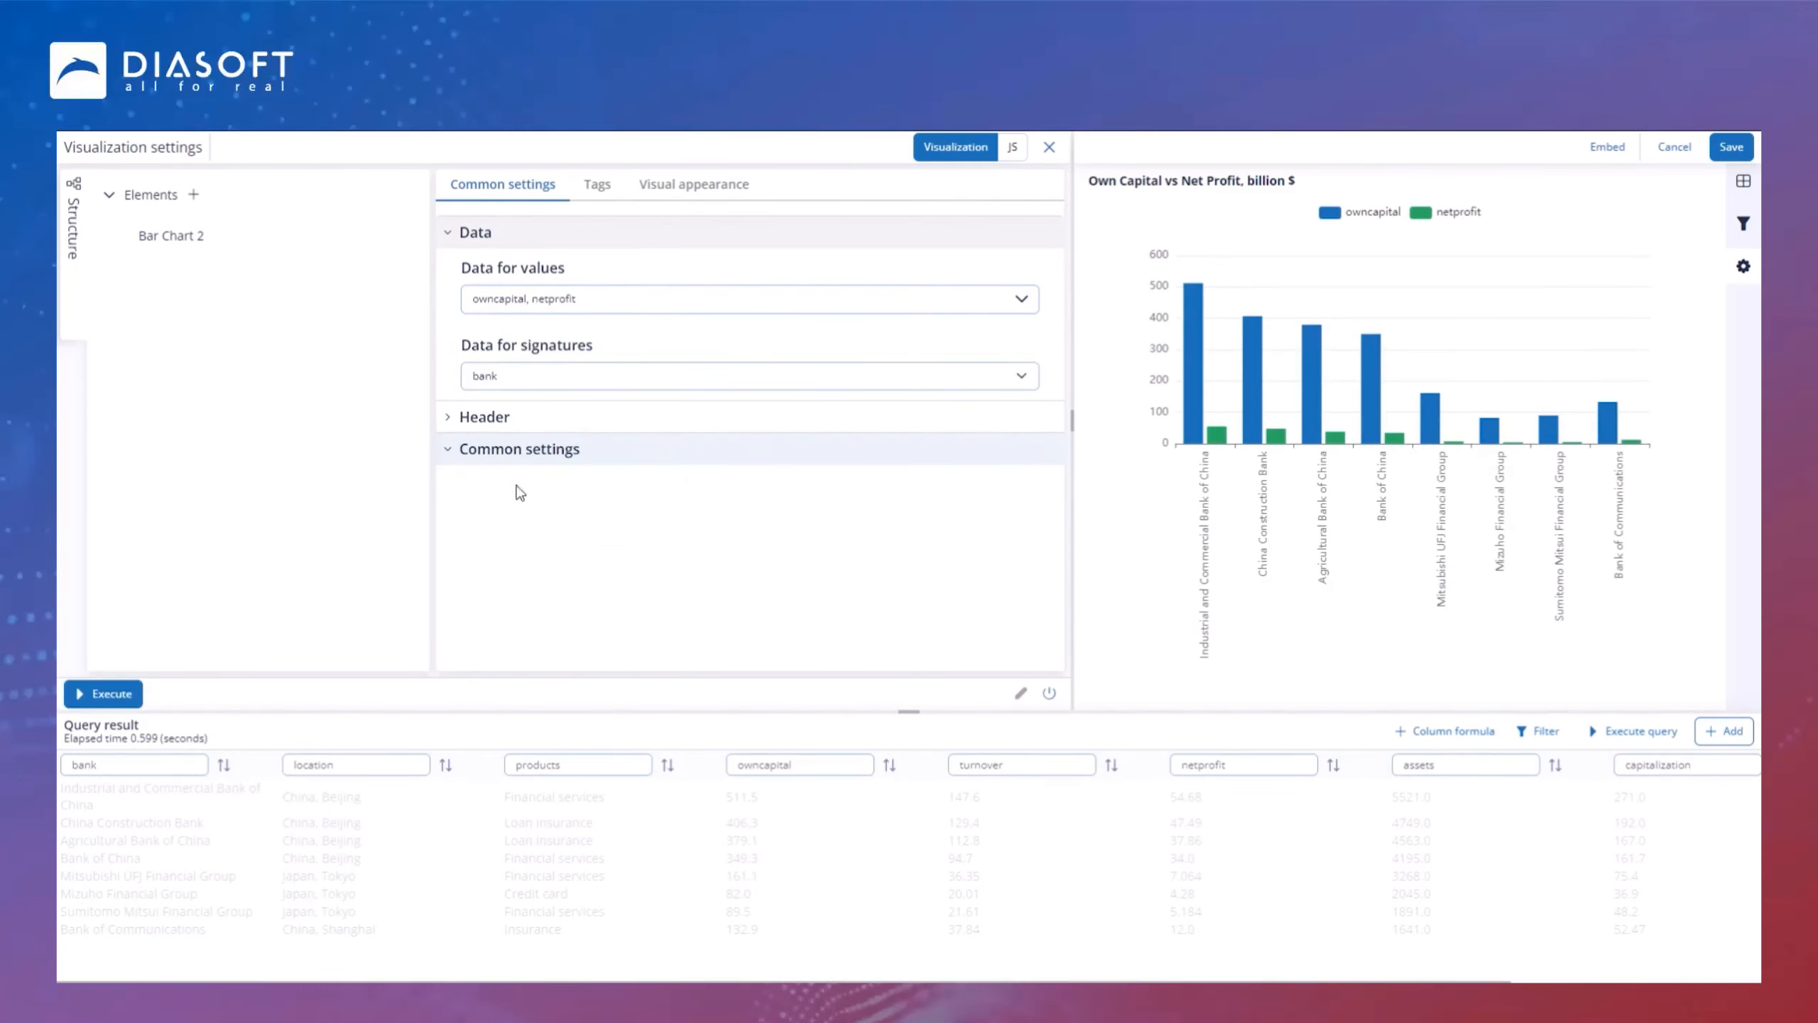
Step: Enable Display data values for the bar chart and save the chart
left_click(478, 462)
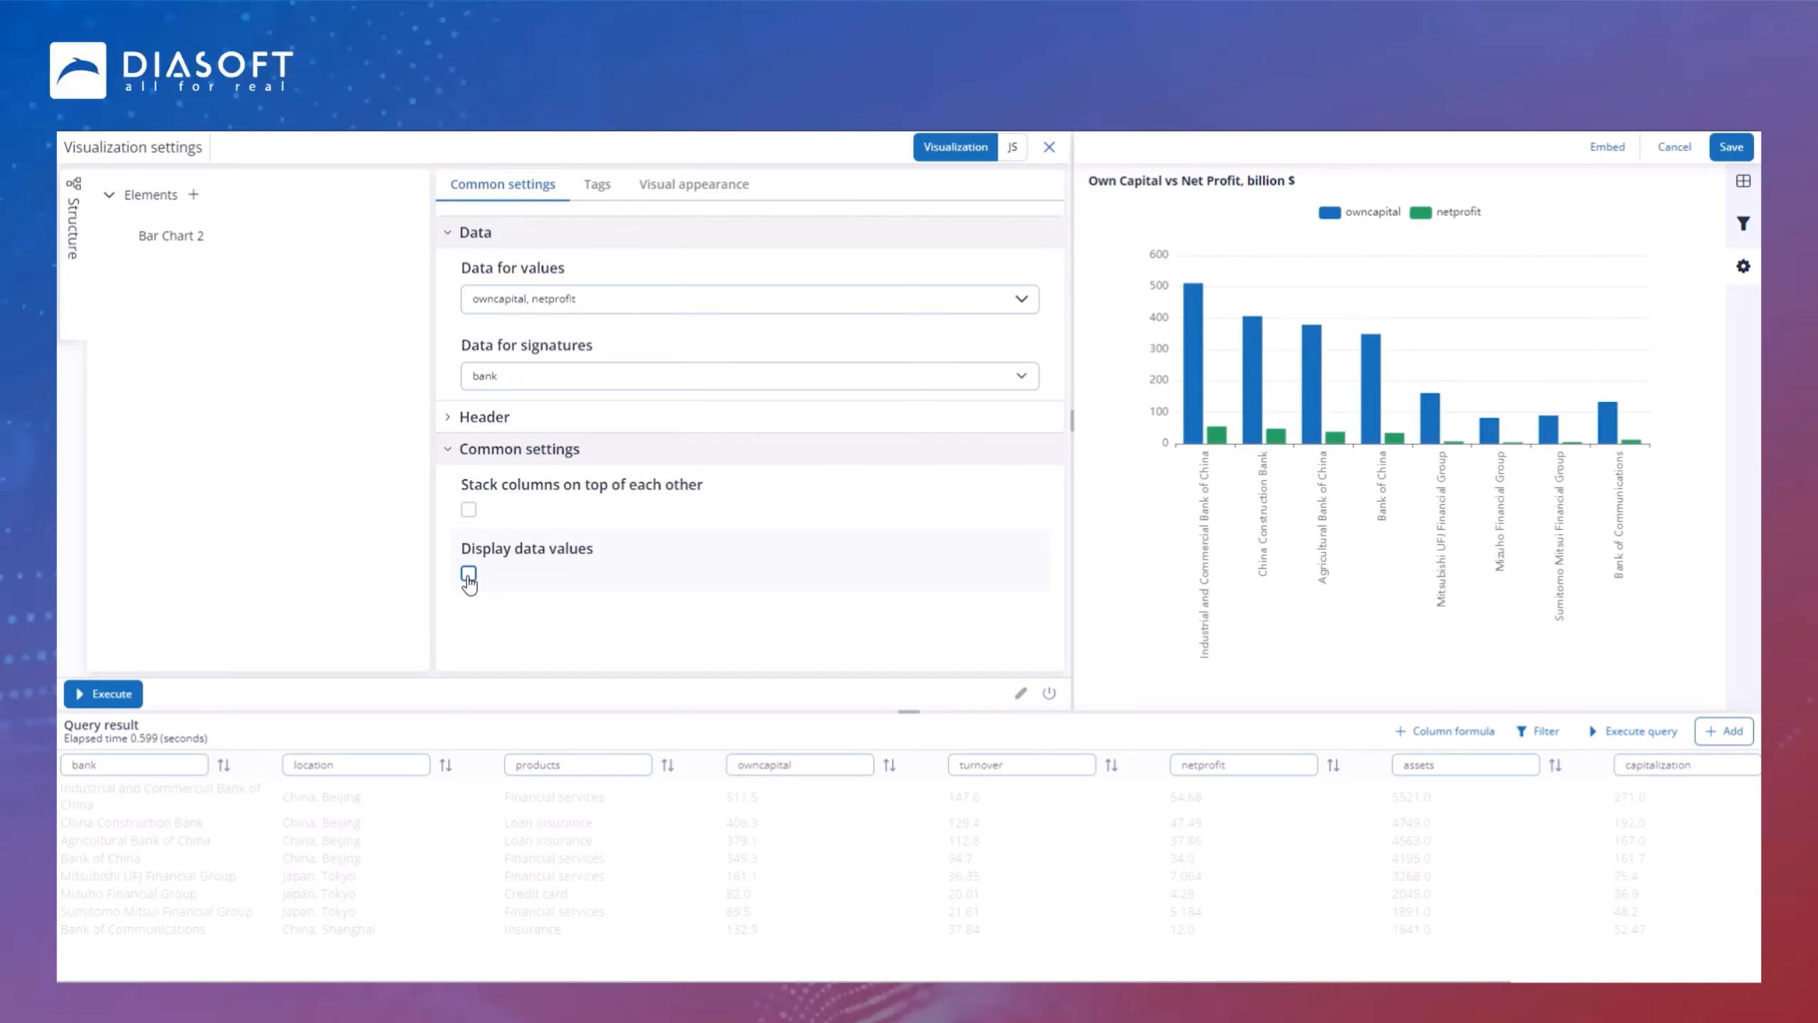
left_click(468, 573)
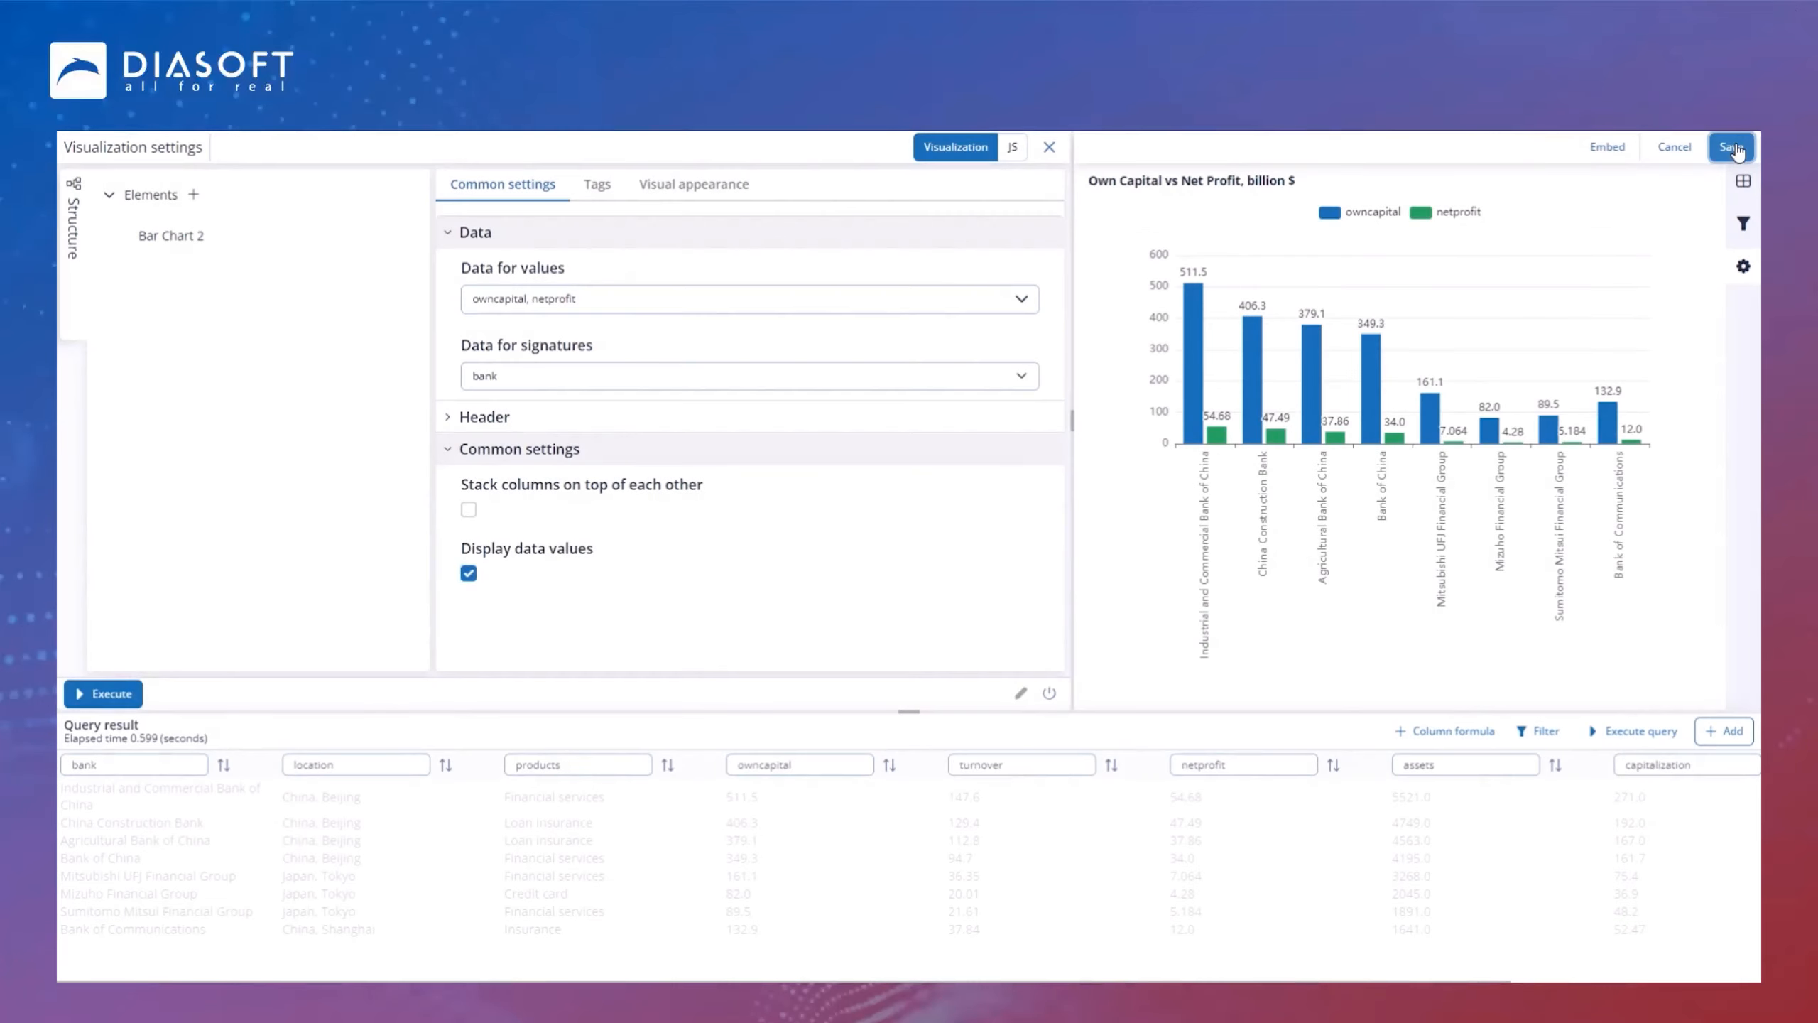
left_click(1730, 147)
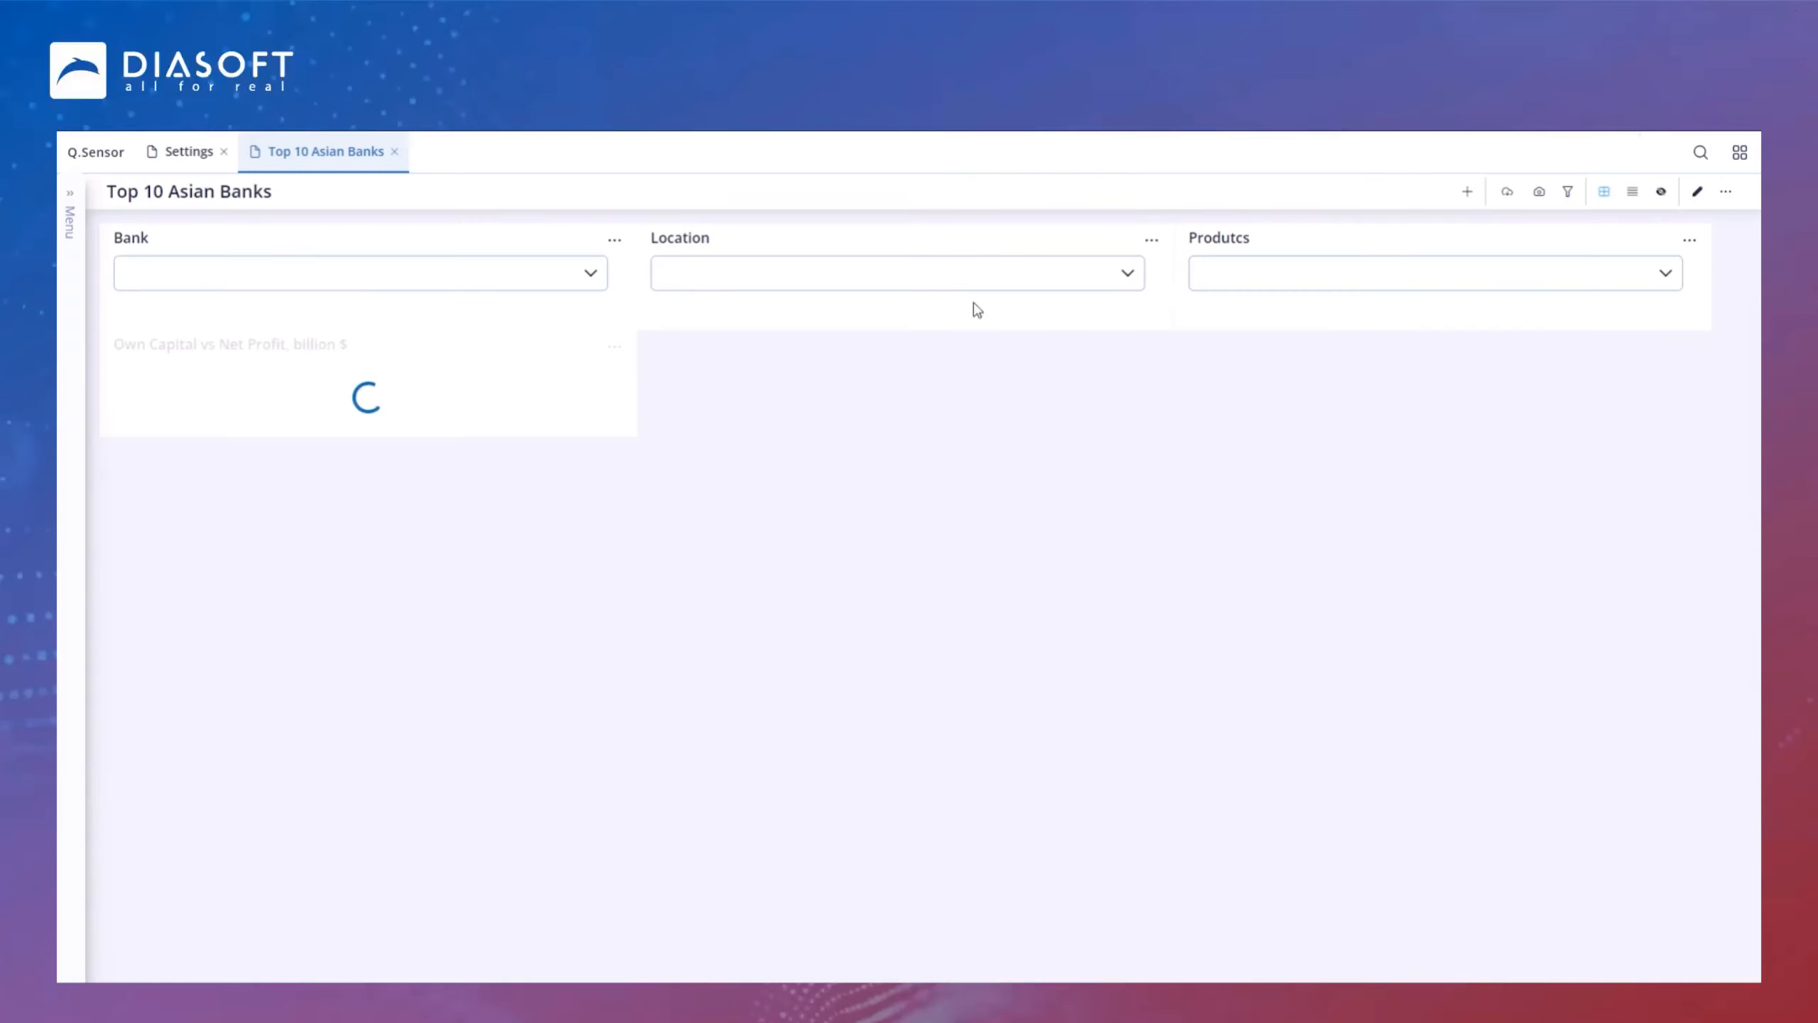
Step: Enlarge the Own Capital vs Net Profit chart vertically on the dashboard and save the layout
left_click(1697, 194)
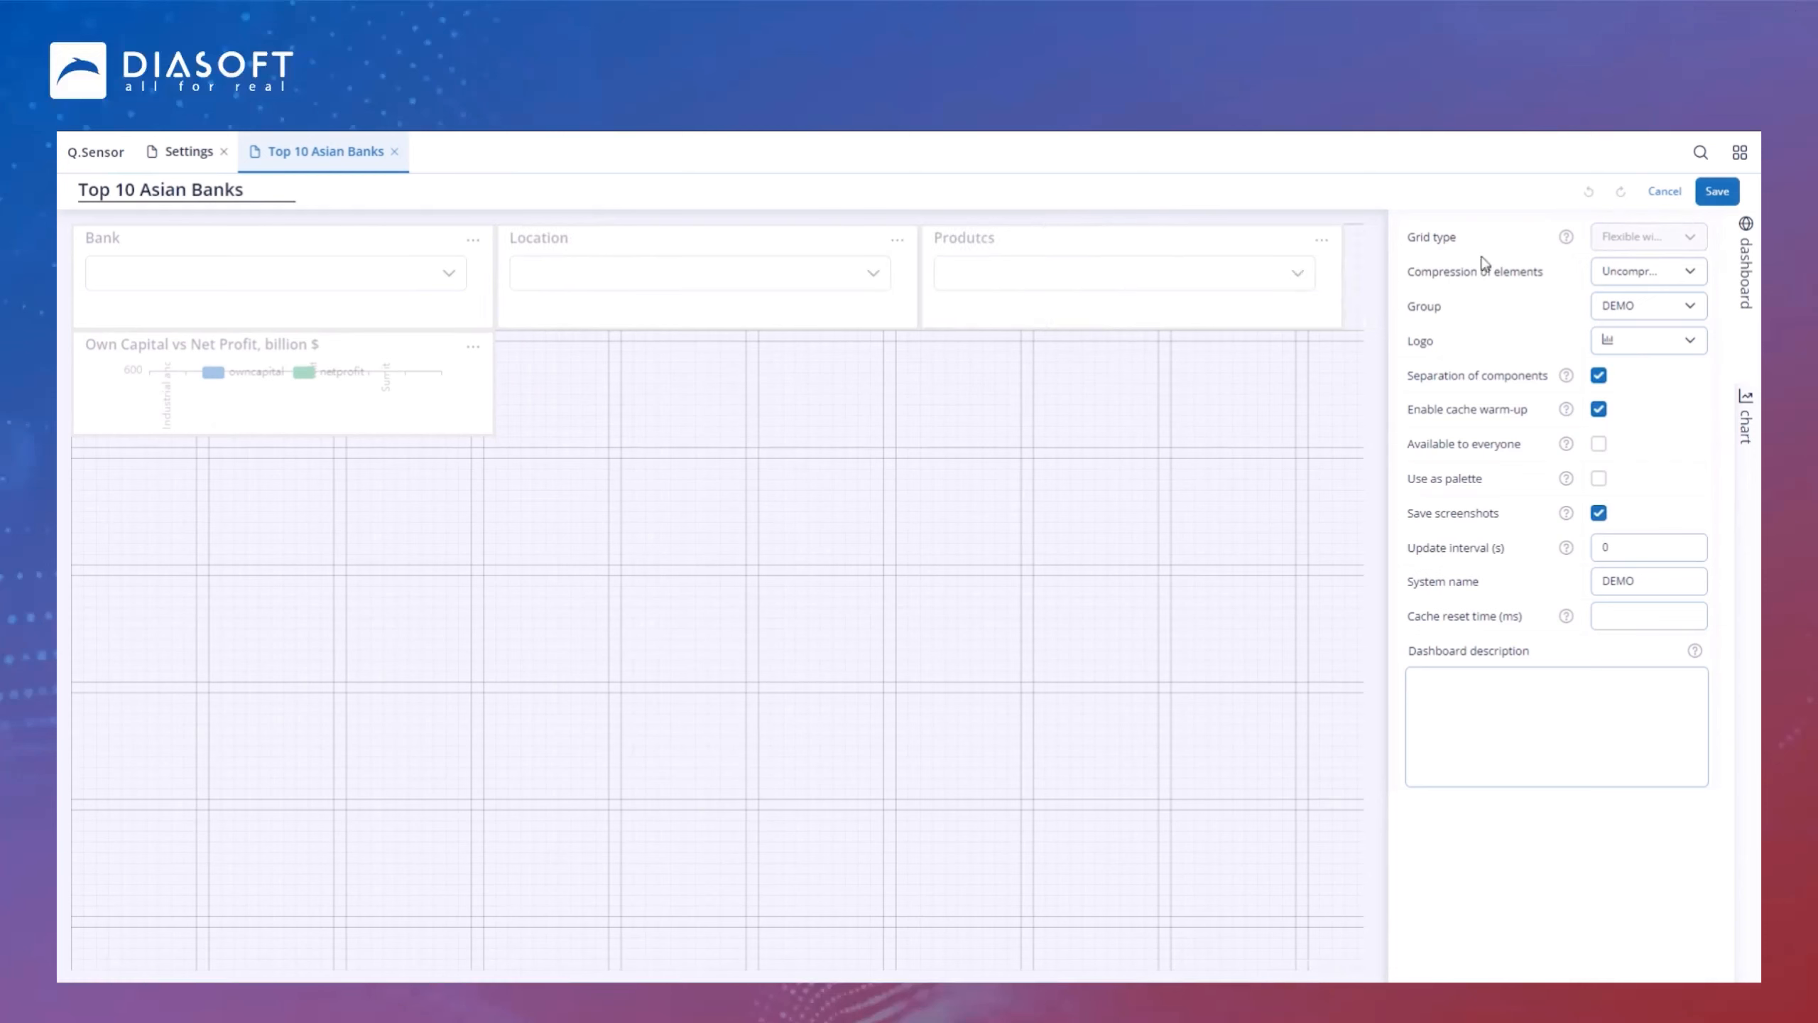
left_click_drag(491, 432, 493, 793)
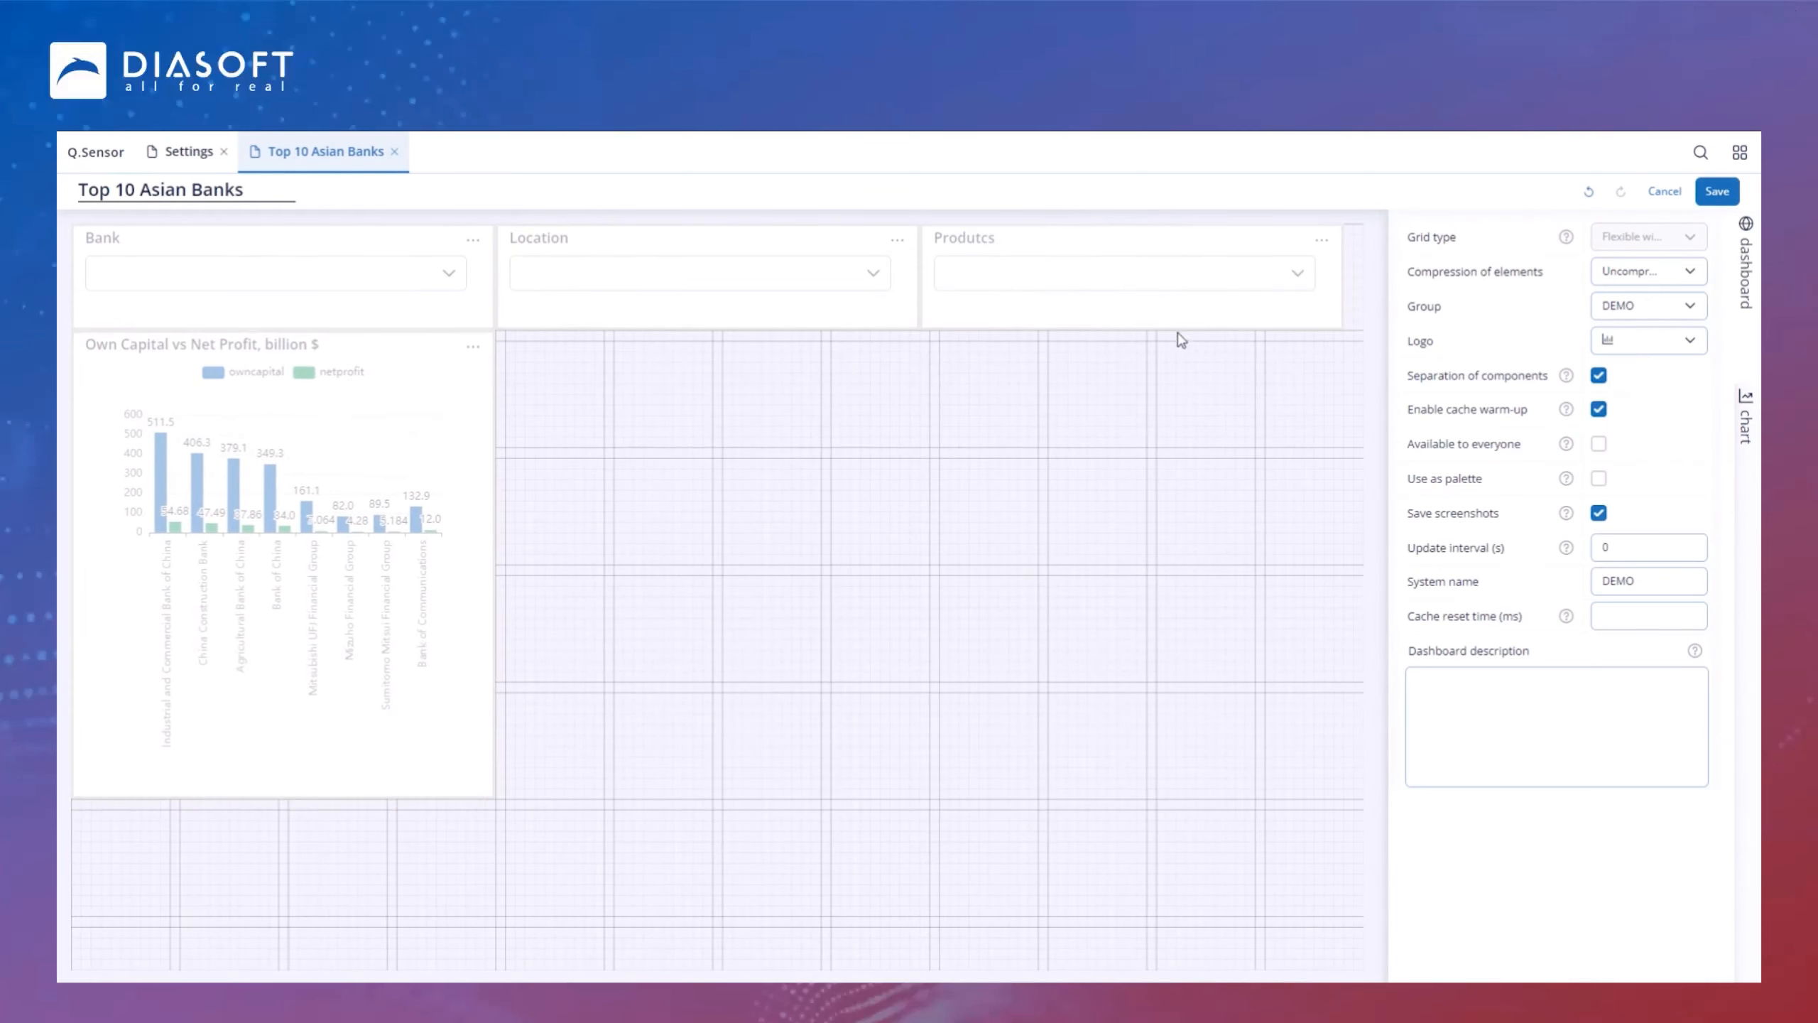
left_click(1704, 194)
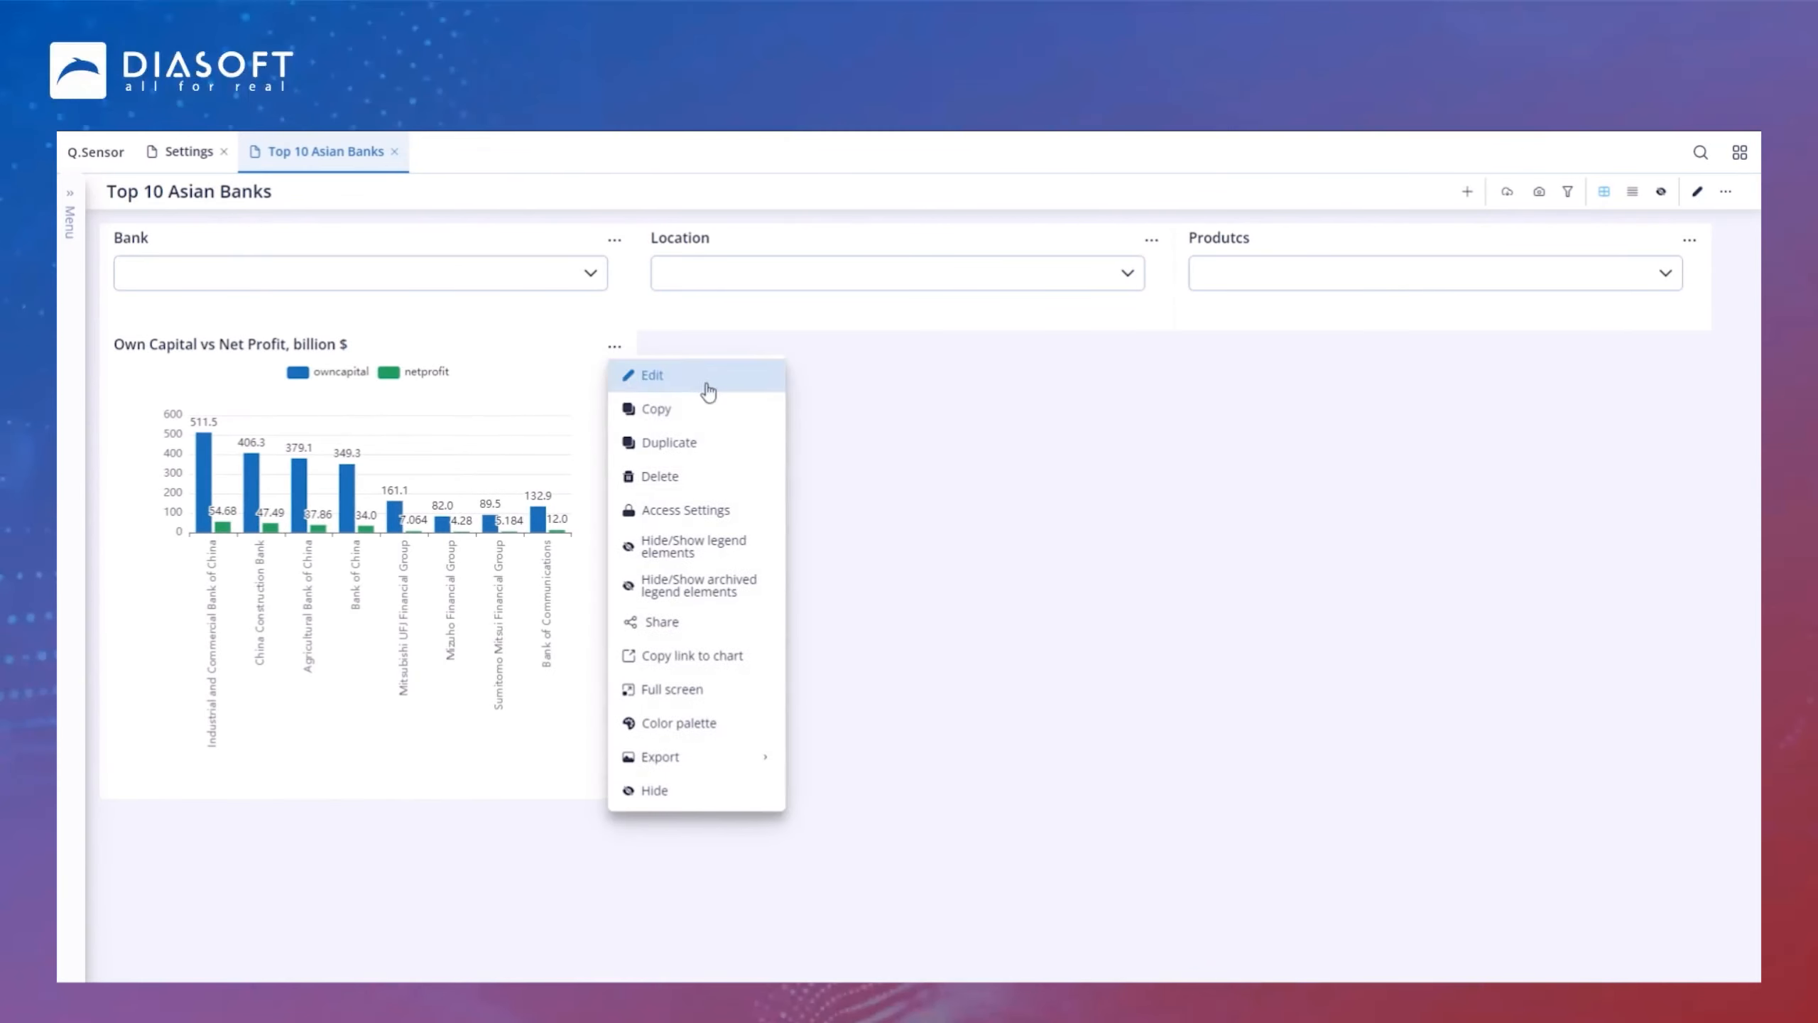
Step: Duplicate the Own Capital vs Net Profit chart and place the copy beside the original, saving the layout
left_click(694, 442)
left_click(1272, 620)
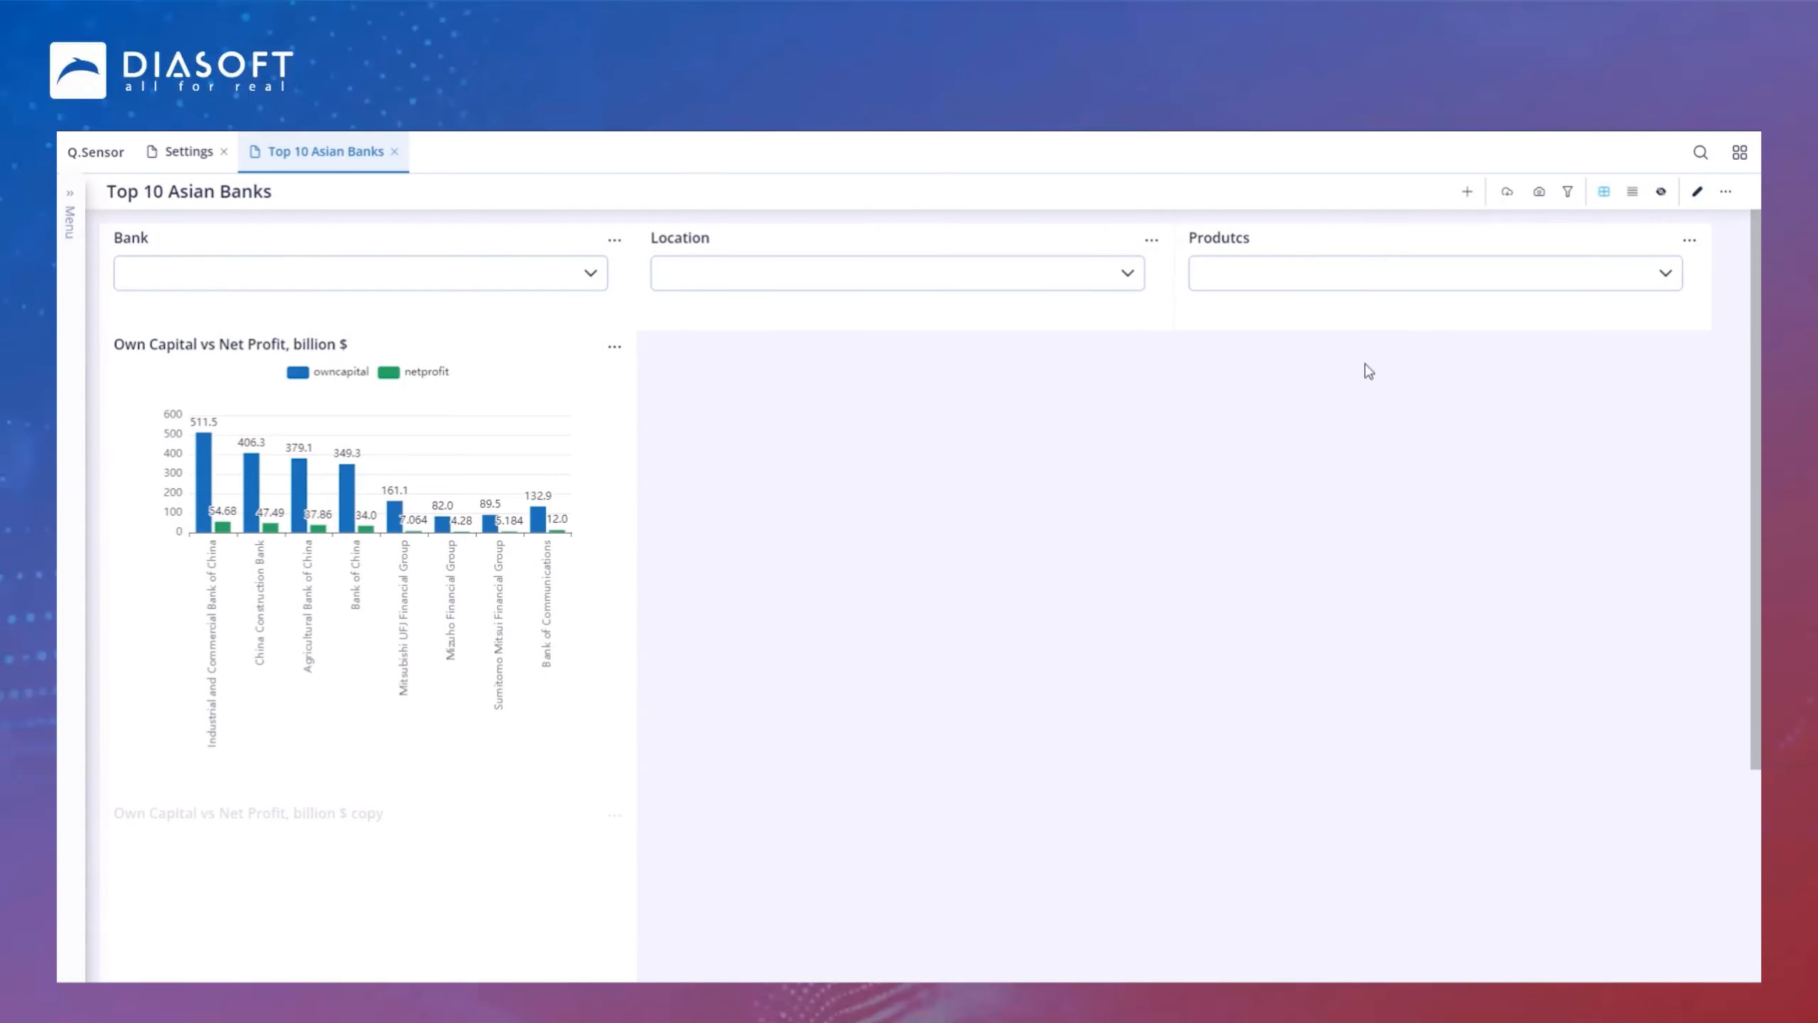
left_click(1697, 191)
left_click_drag(177, 831, 600, 380)
left_click(1717, 191)
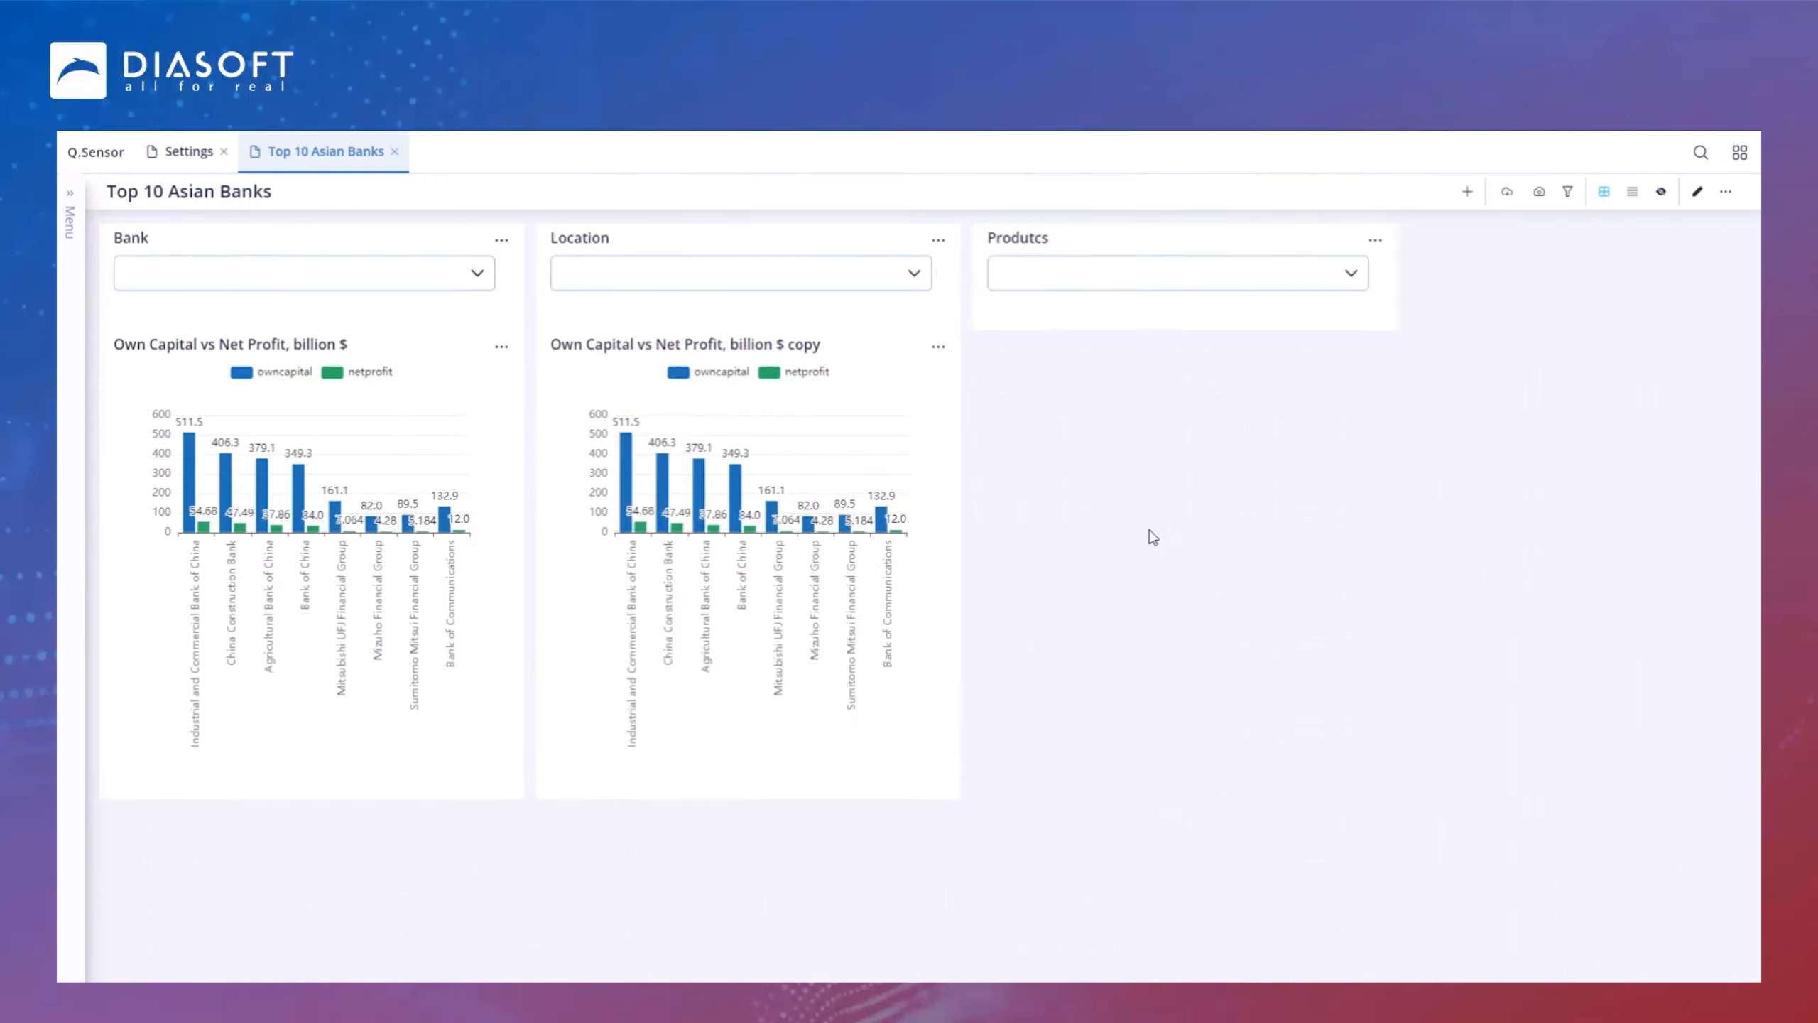
Step: Edit the chart copy and retitle it Assets, billion $
left_click(1154, 353)
left_click(1217, 373)
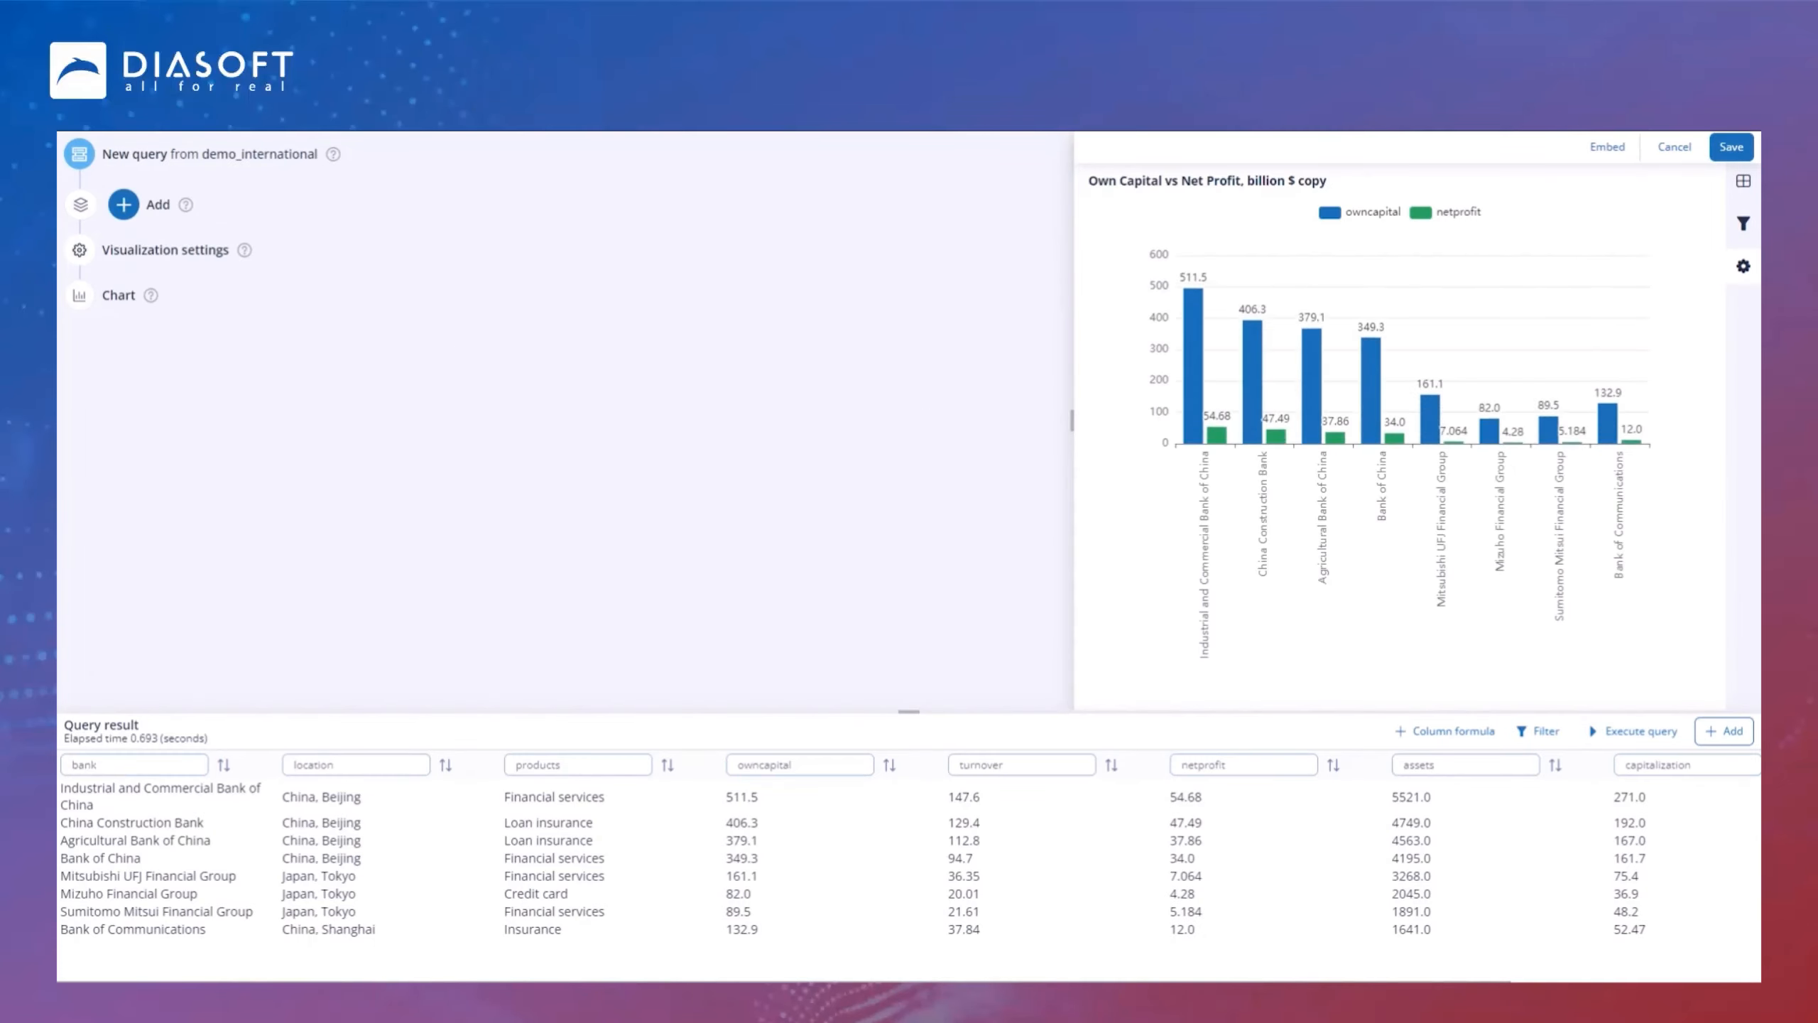
left_click(1328, 189)
left_click_drag(1328, 189, 1006, 179)
type("Assets, billion $")
key("Return")
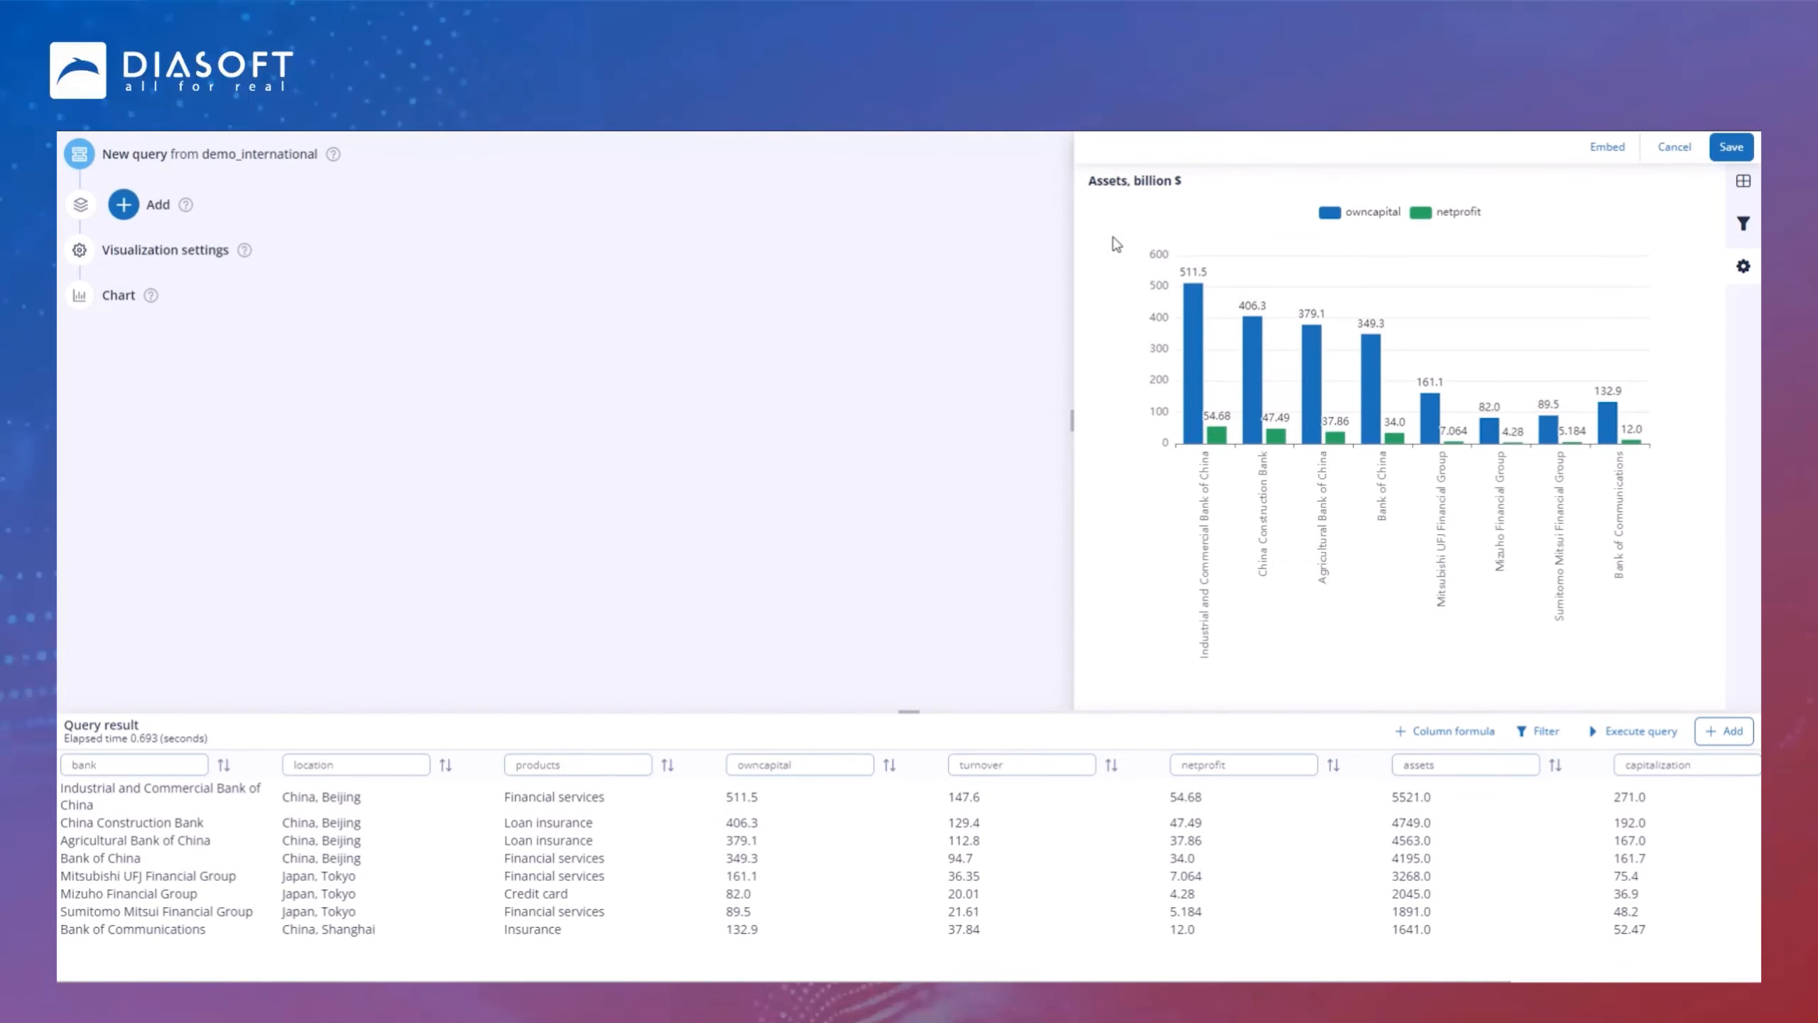
Step: Remove the Bar Chart 2 element from the copy's visualization settings
left_click(181, 252)
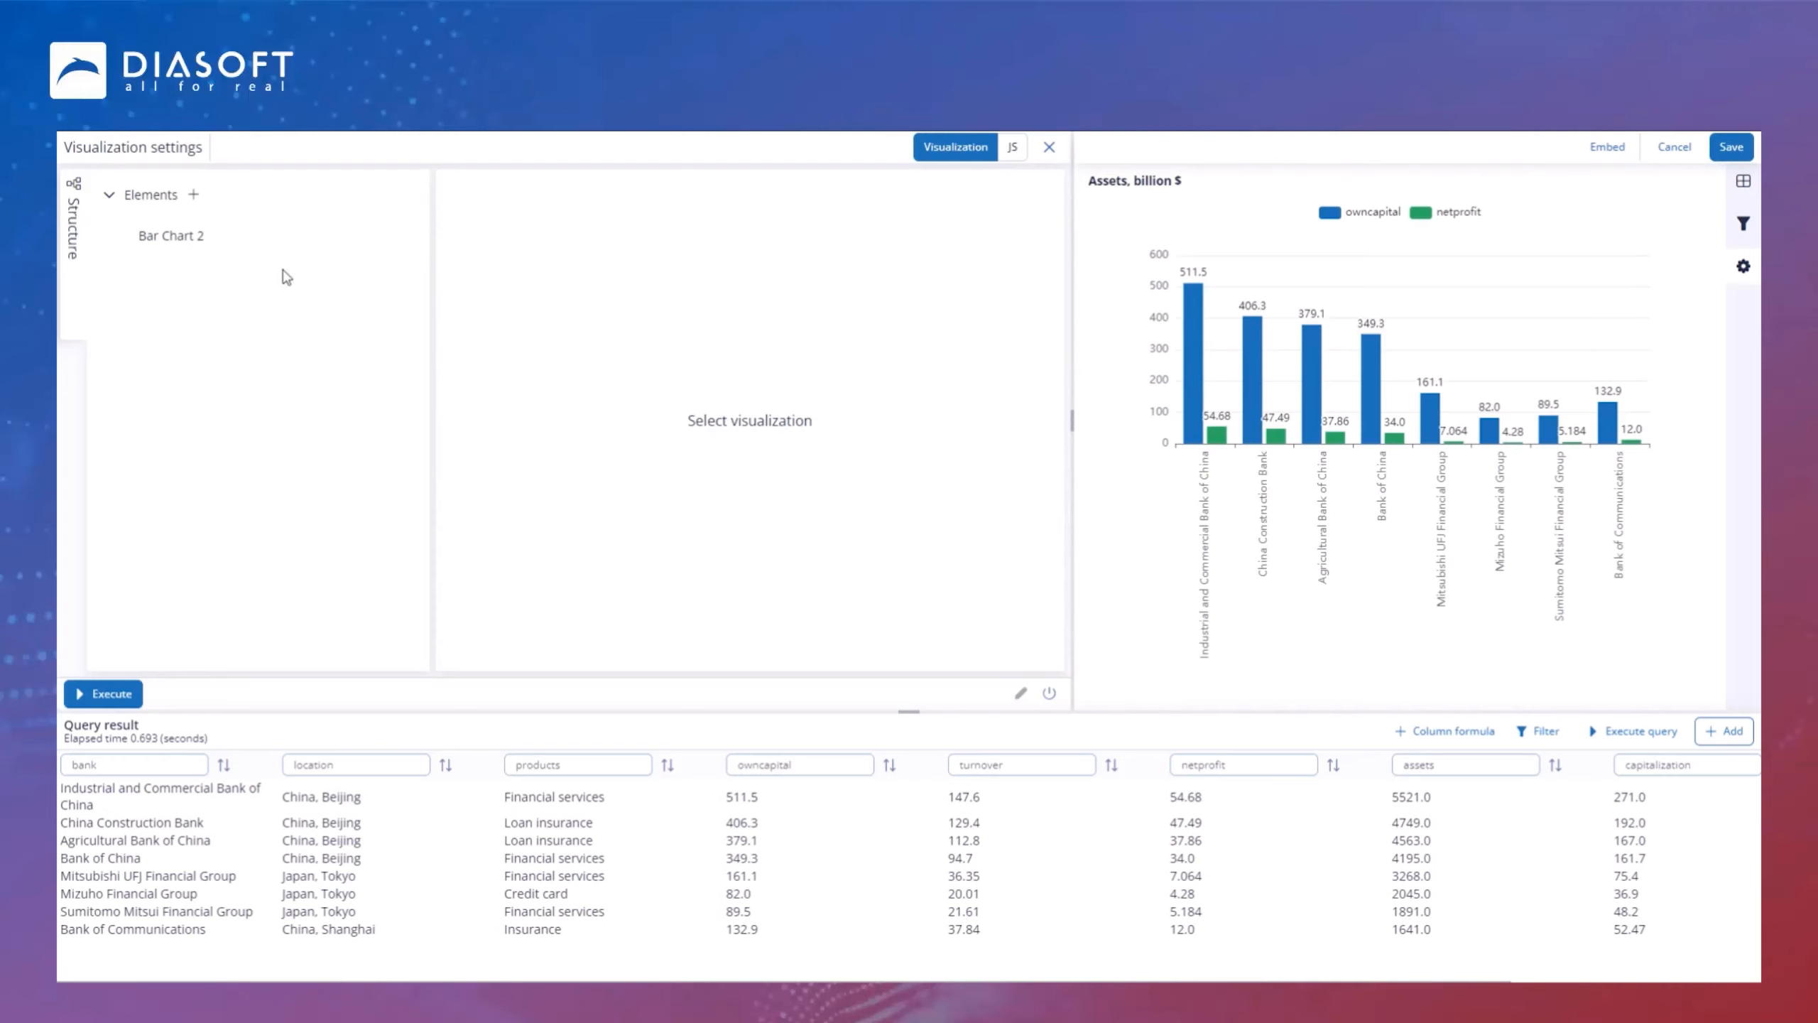
left_click(411, 237)
left_click(1258, 617)
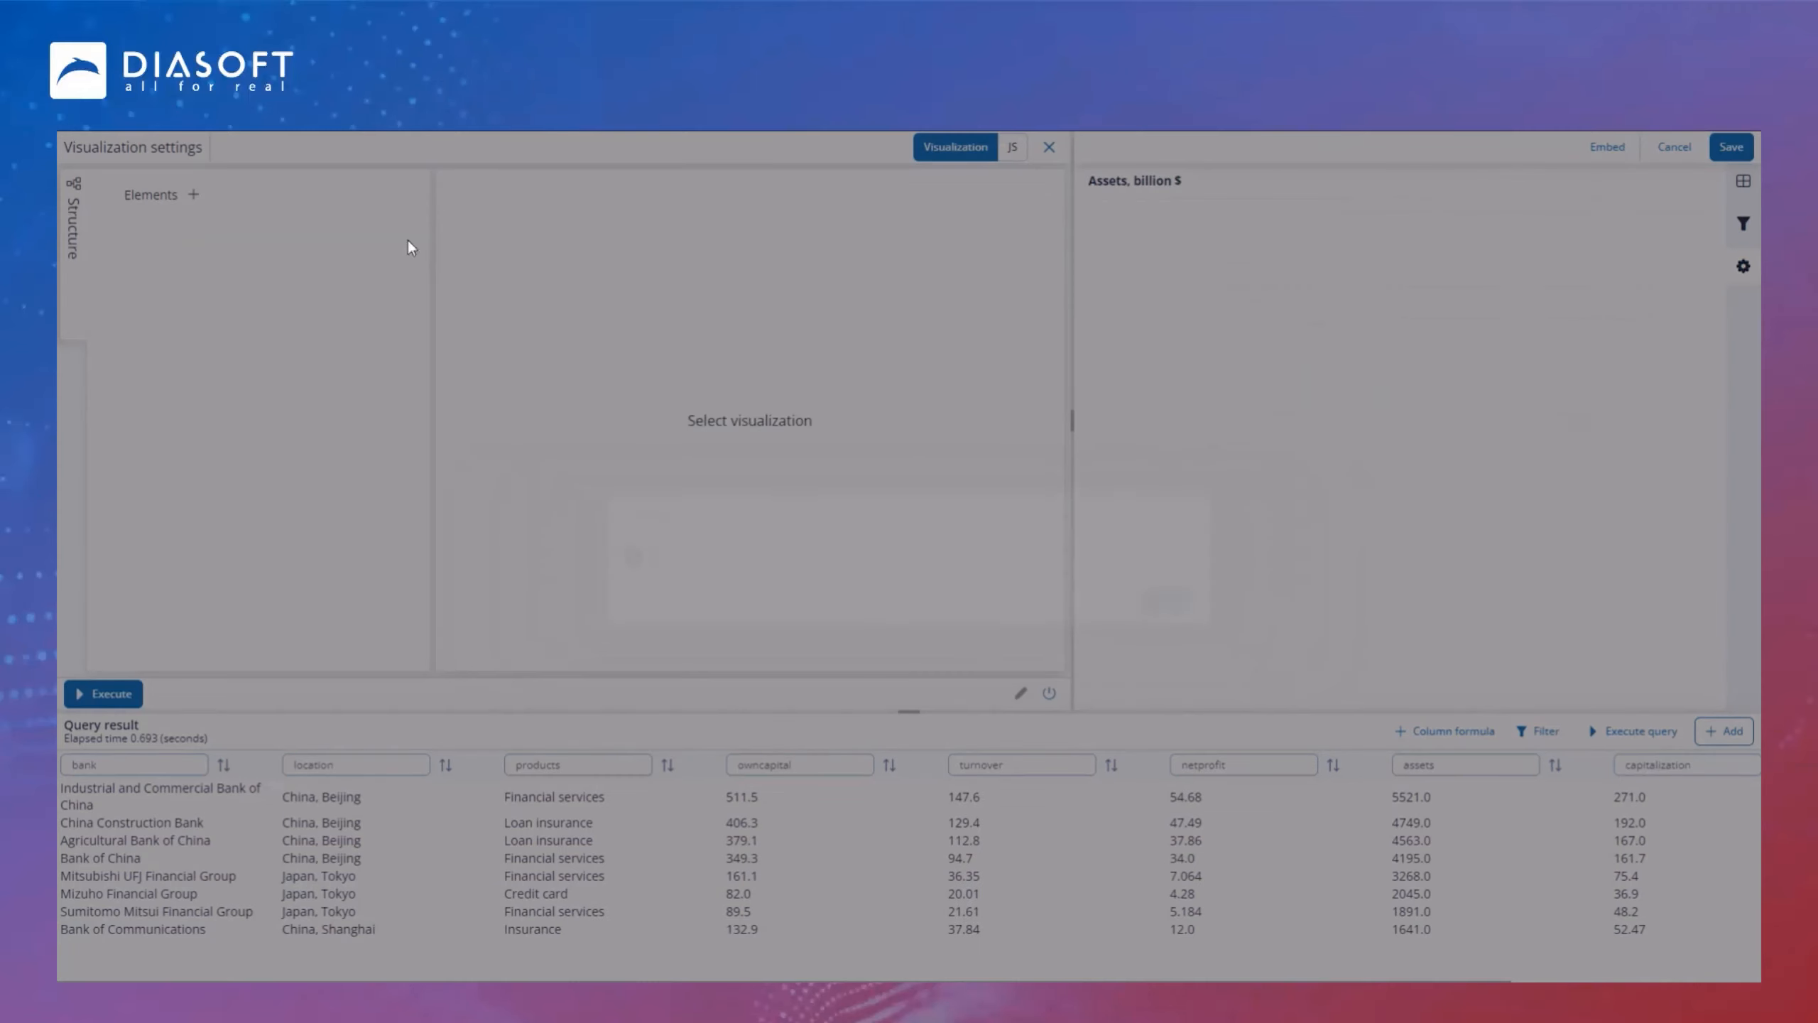
Step: Add a Pie chart element to the copy and set its data for values to assets
left_click(193, 194)
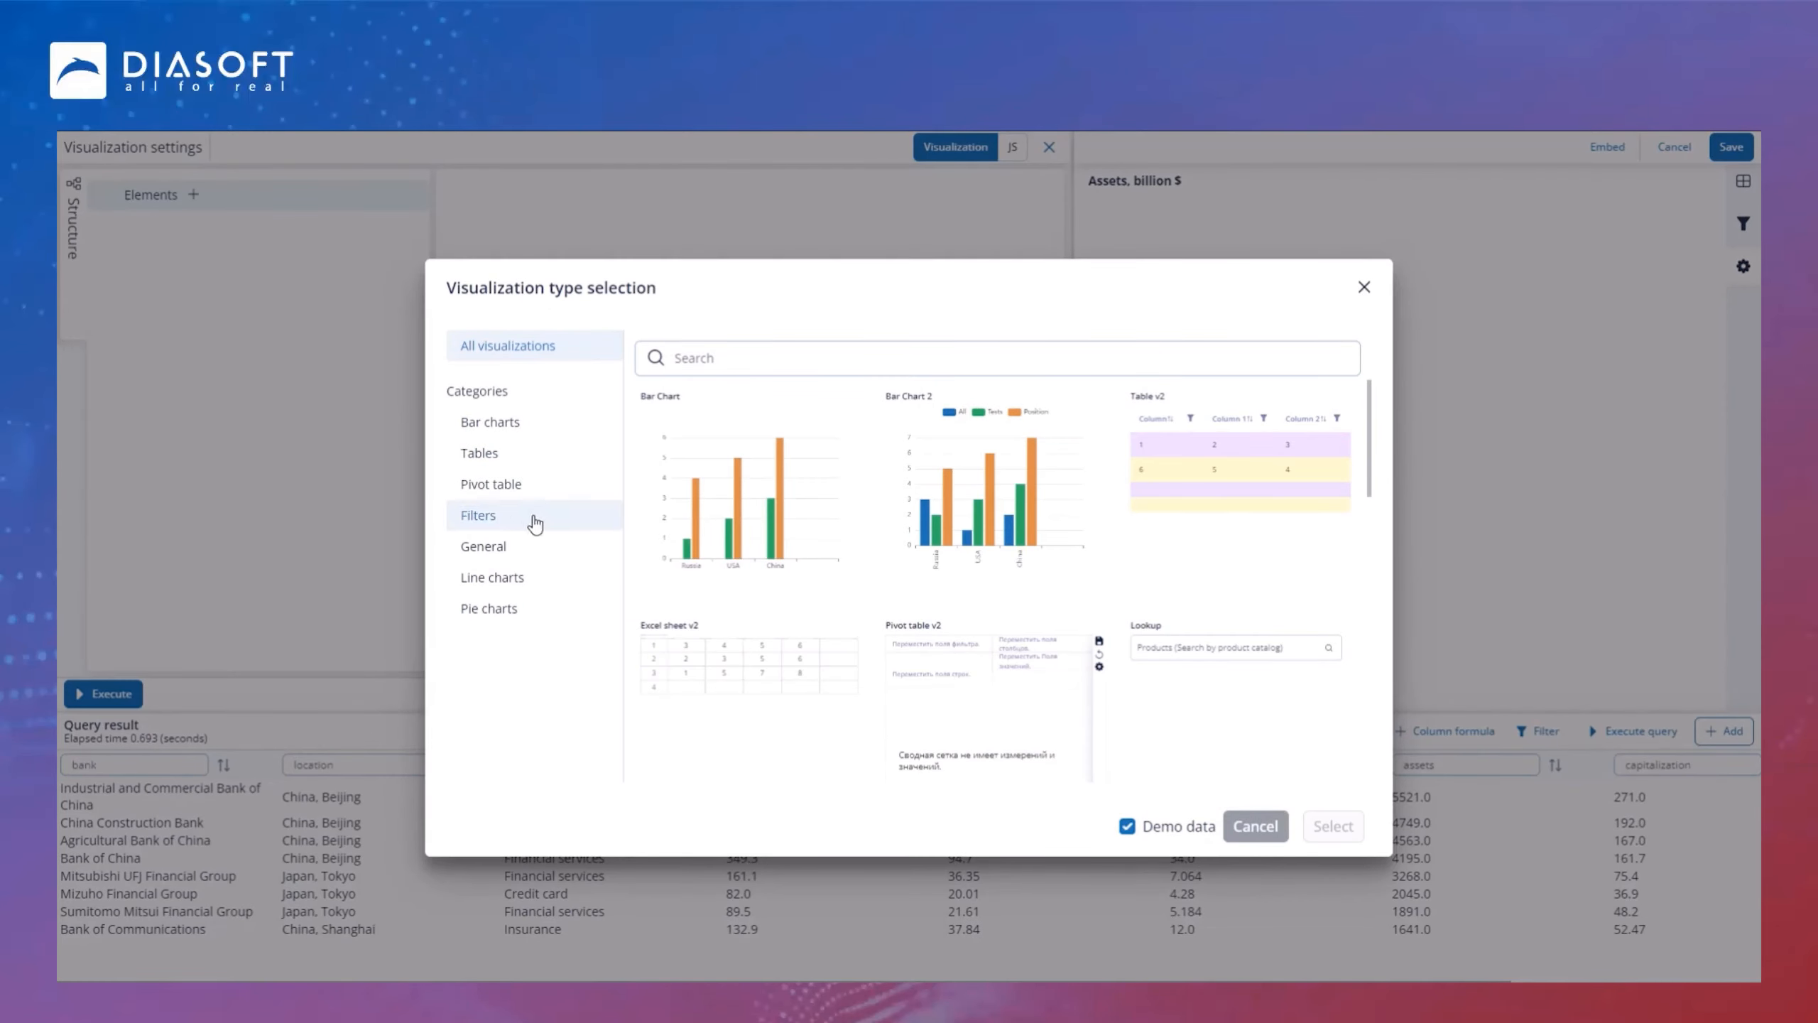
left_click(501, 608)
left_click(749, 501)
left_click(1357, 834)
left_click(476, 264)
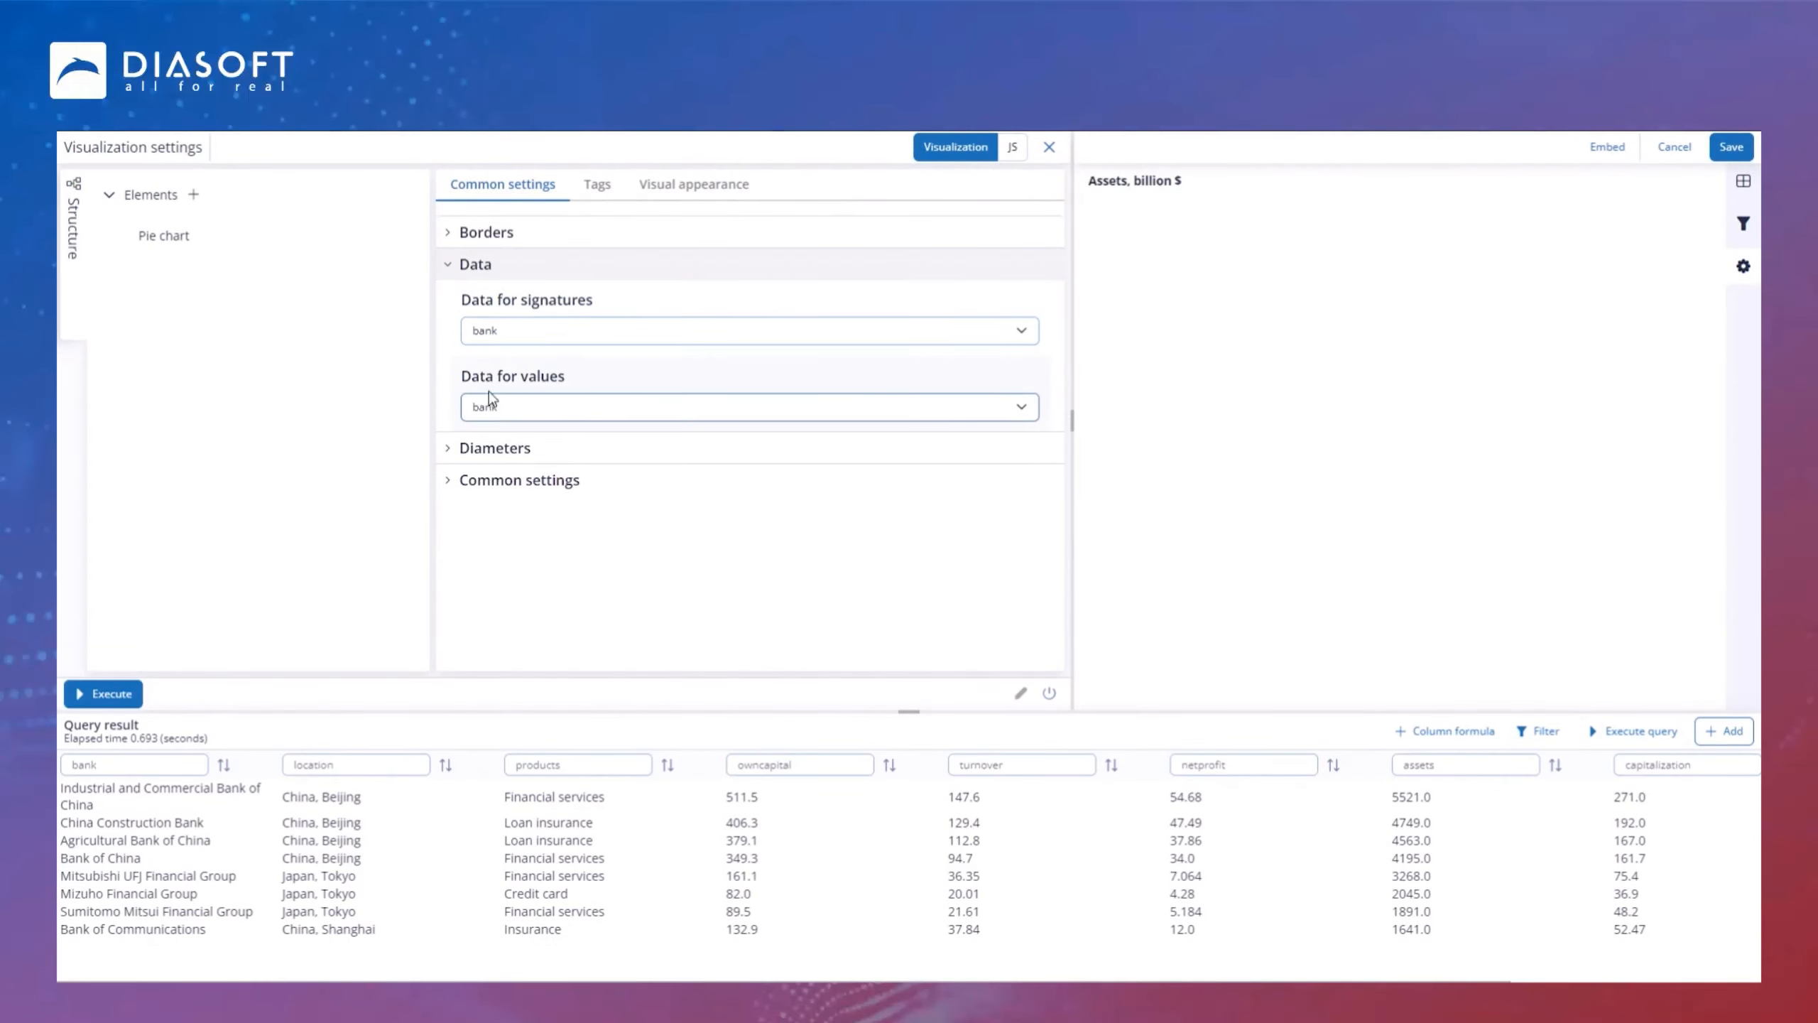
left_click(514, 410)
scroll(573, 556, "down", 2)
left_click(521, 534)
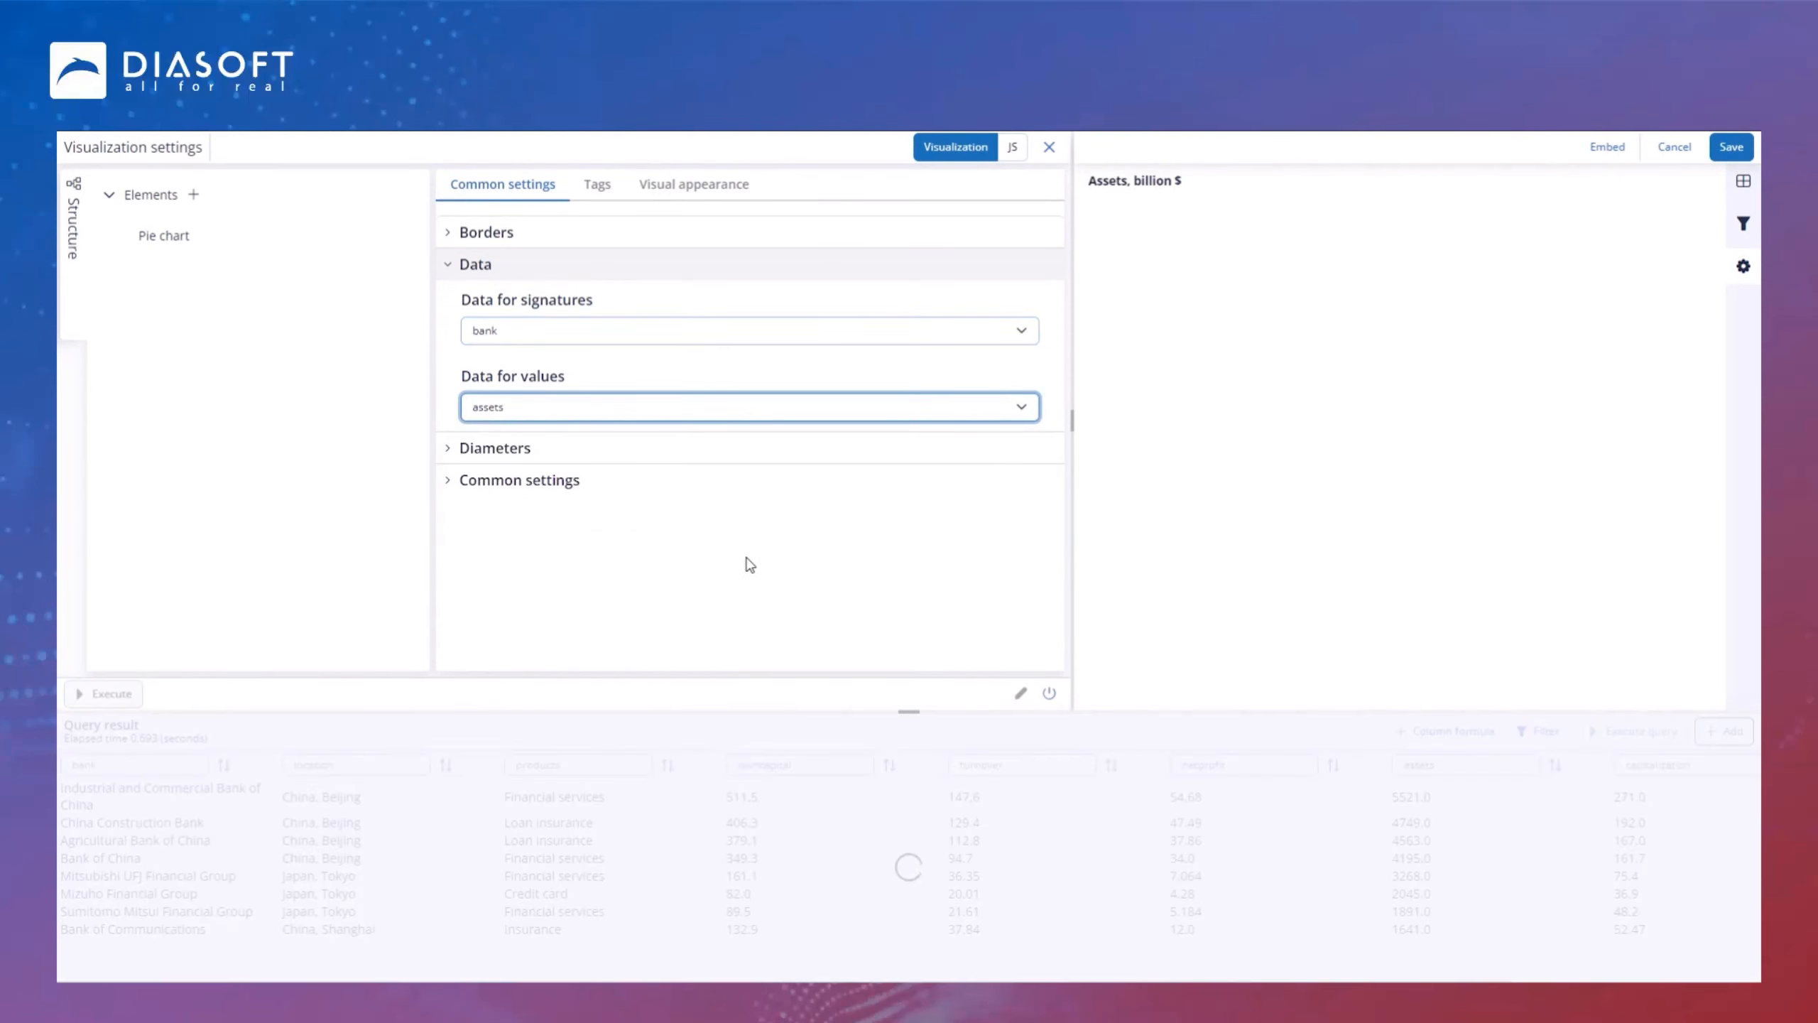
Step: Enable Customize diameters and set the pie's external diameter to 75 and inner diameter to 20
left_click(447, 458)
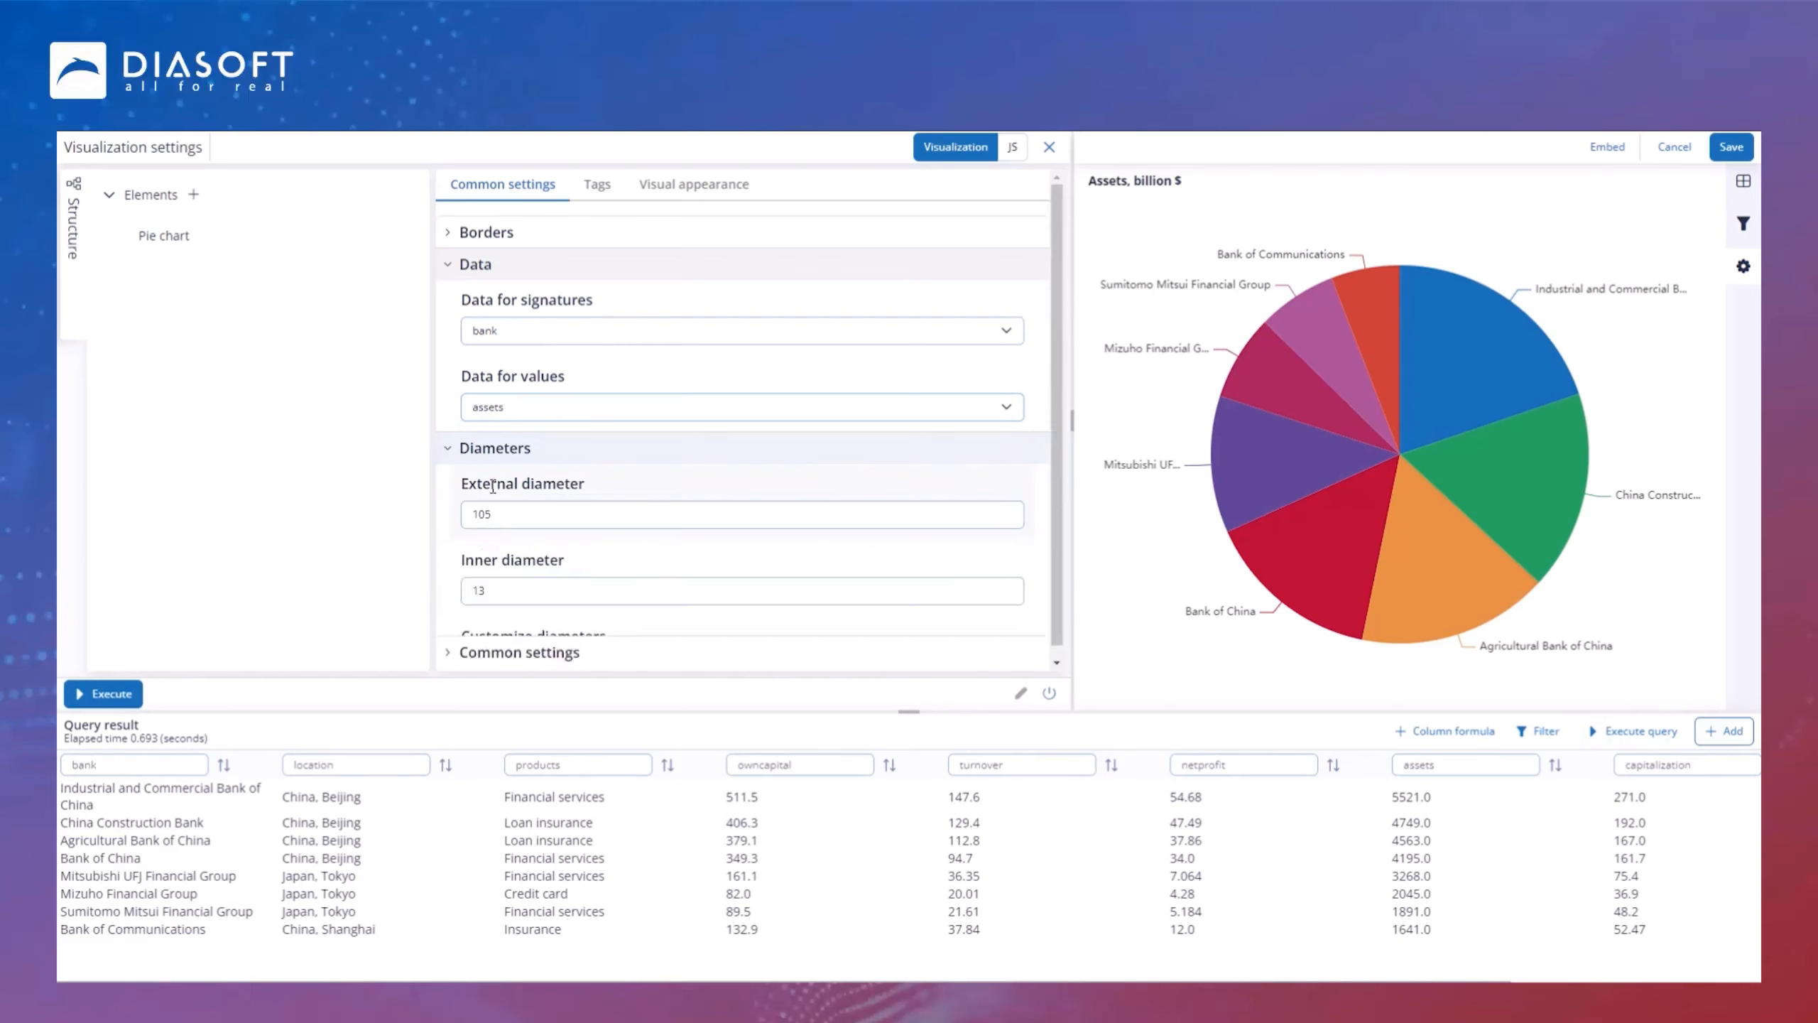
scroll(465, 559, "down", 1)
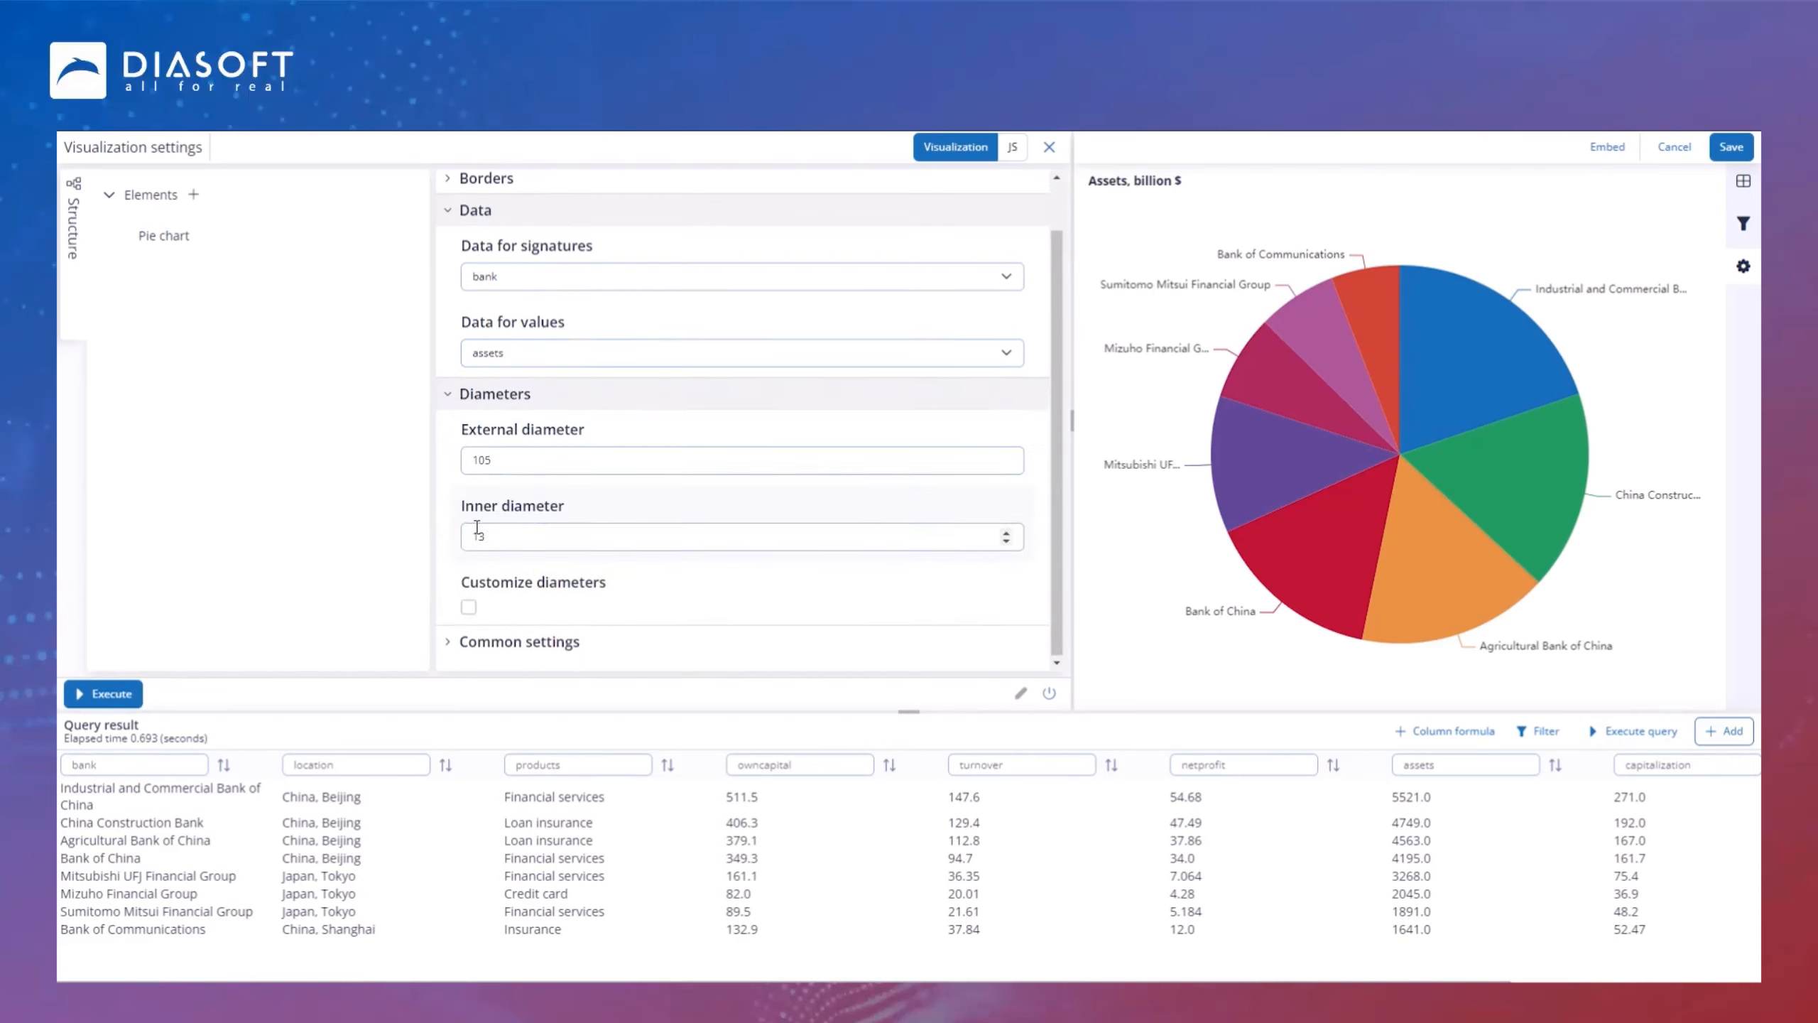
left_click(446, 647)
scroll(459, 624, "down", 3)
scroll(462, 570, "up", 4)
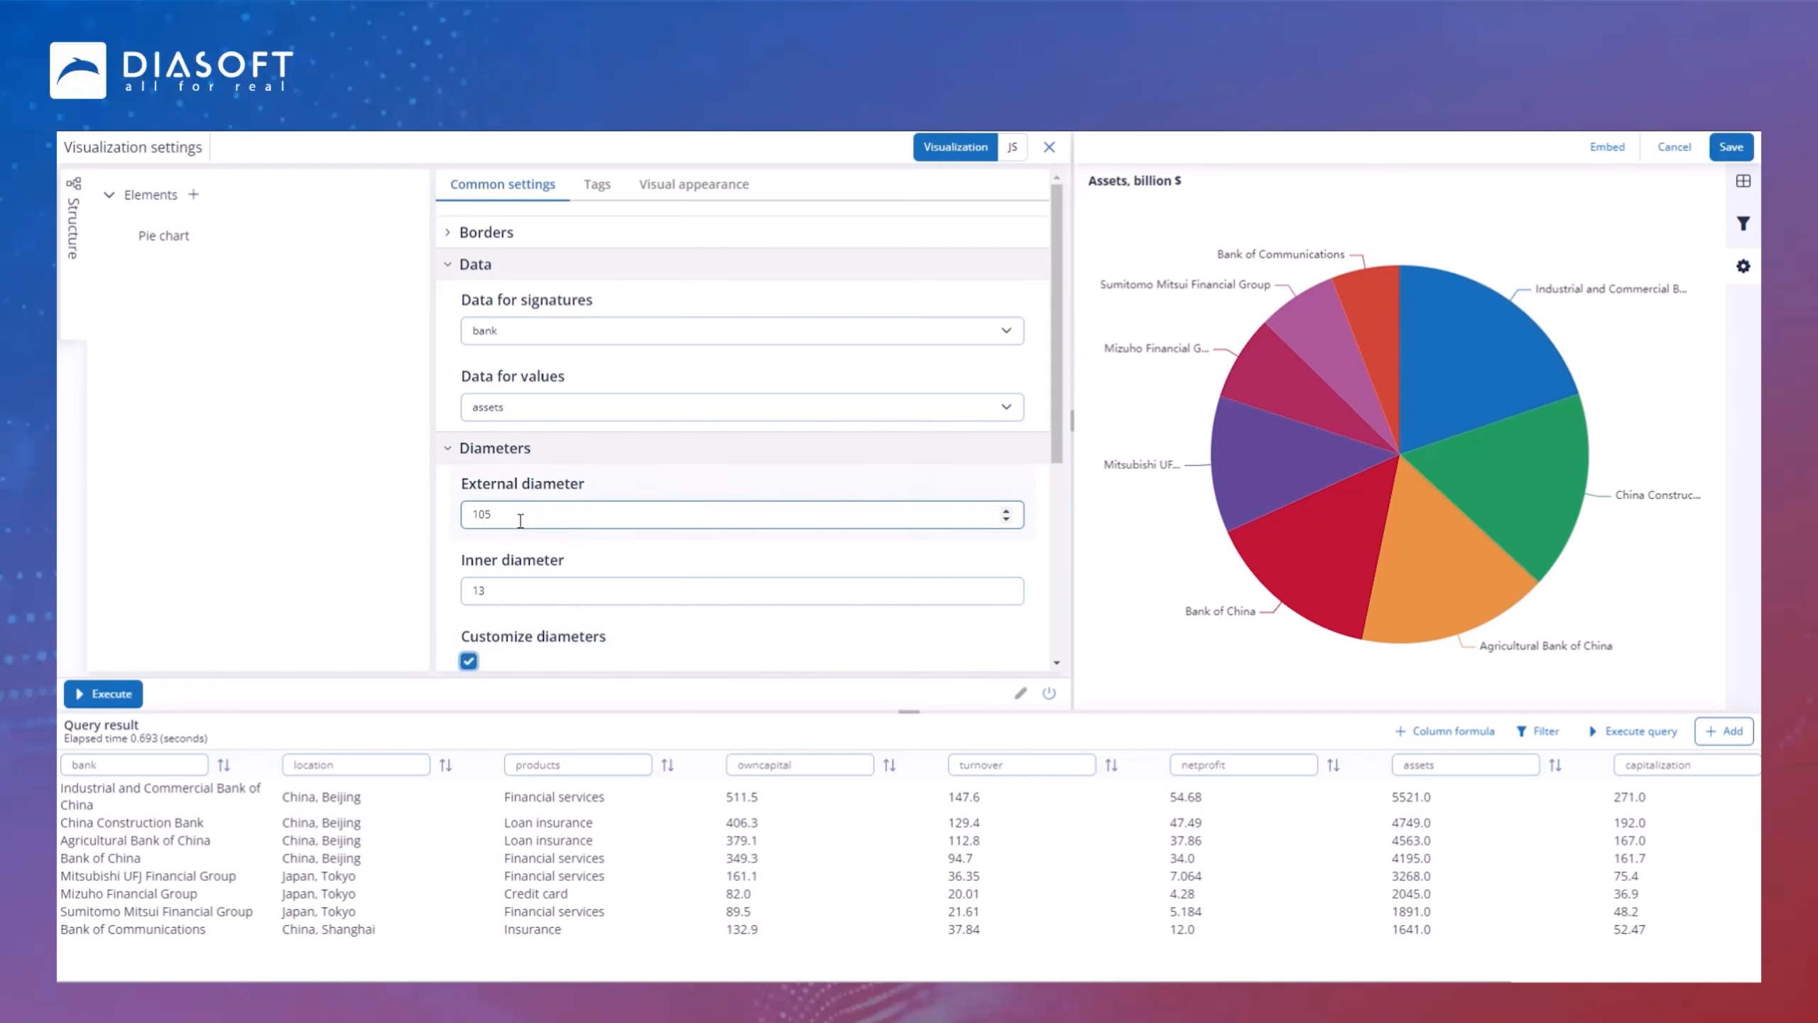
left_click_drag(520, 516, 455, 519)
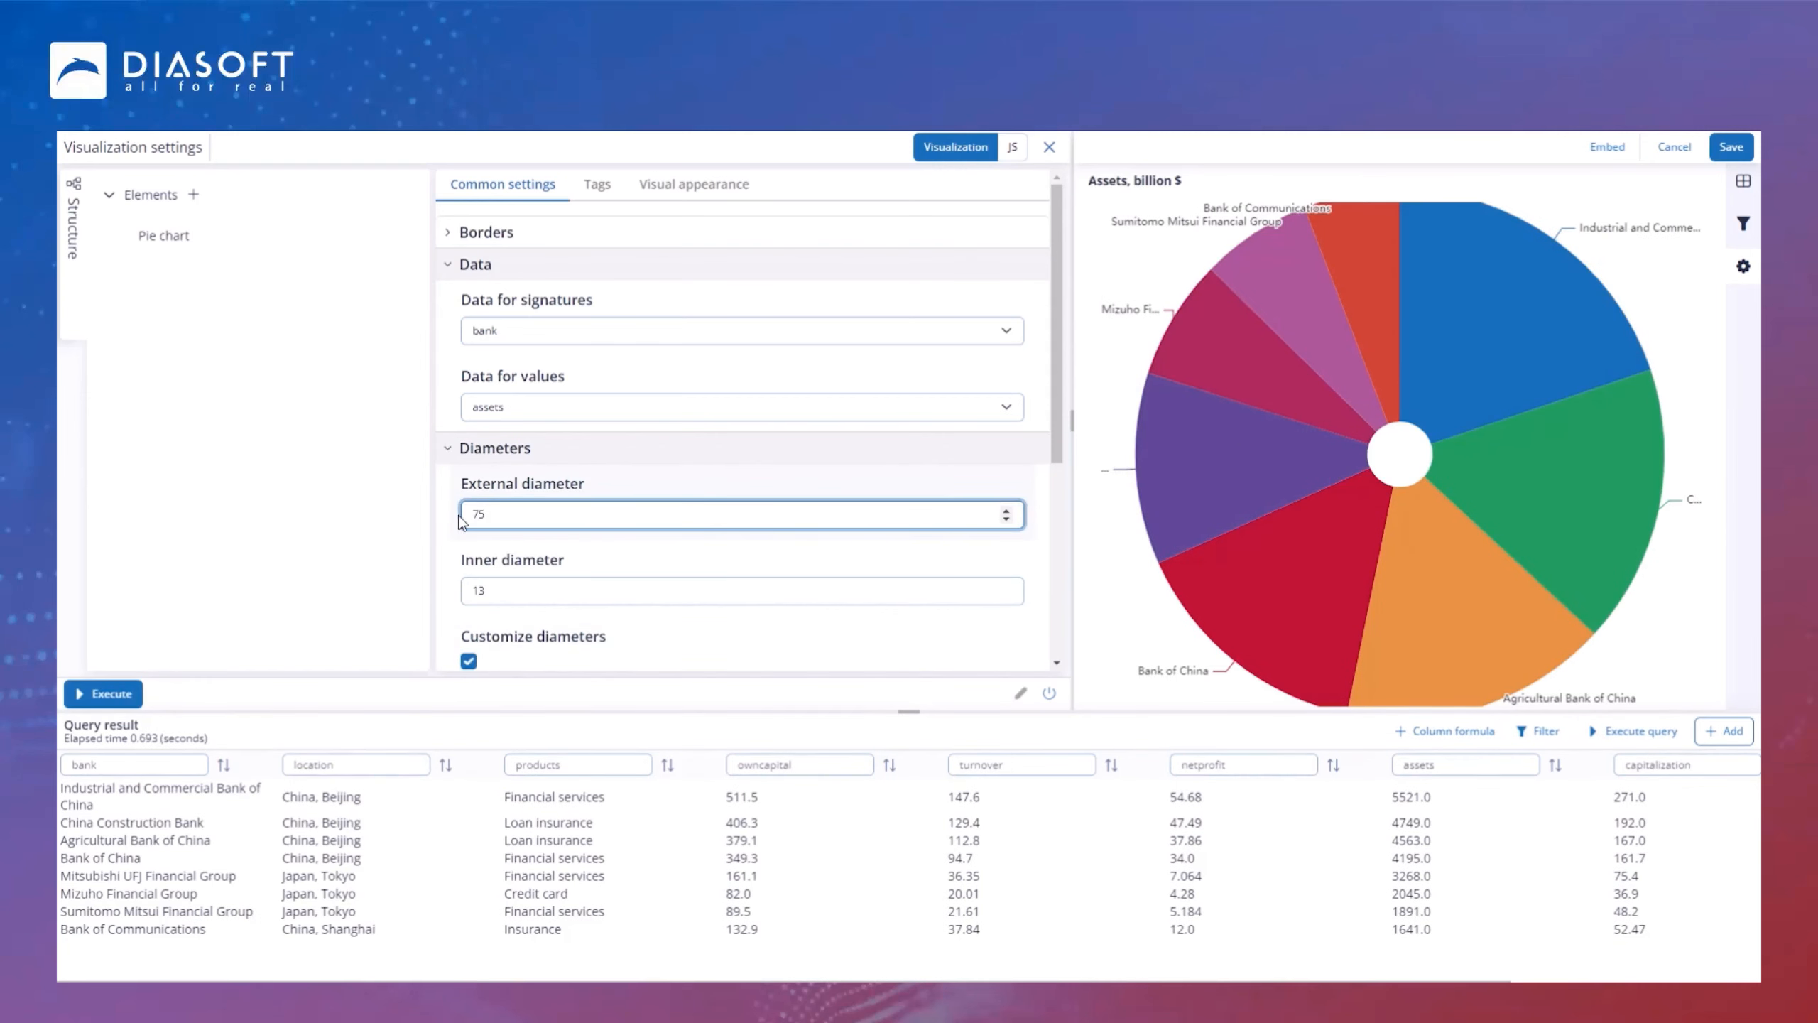
left_click_drag(502, 592, 458, 594)
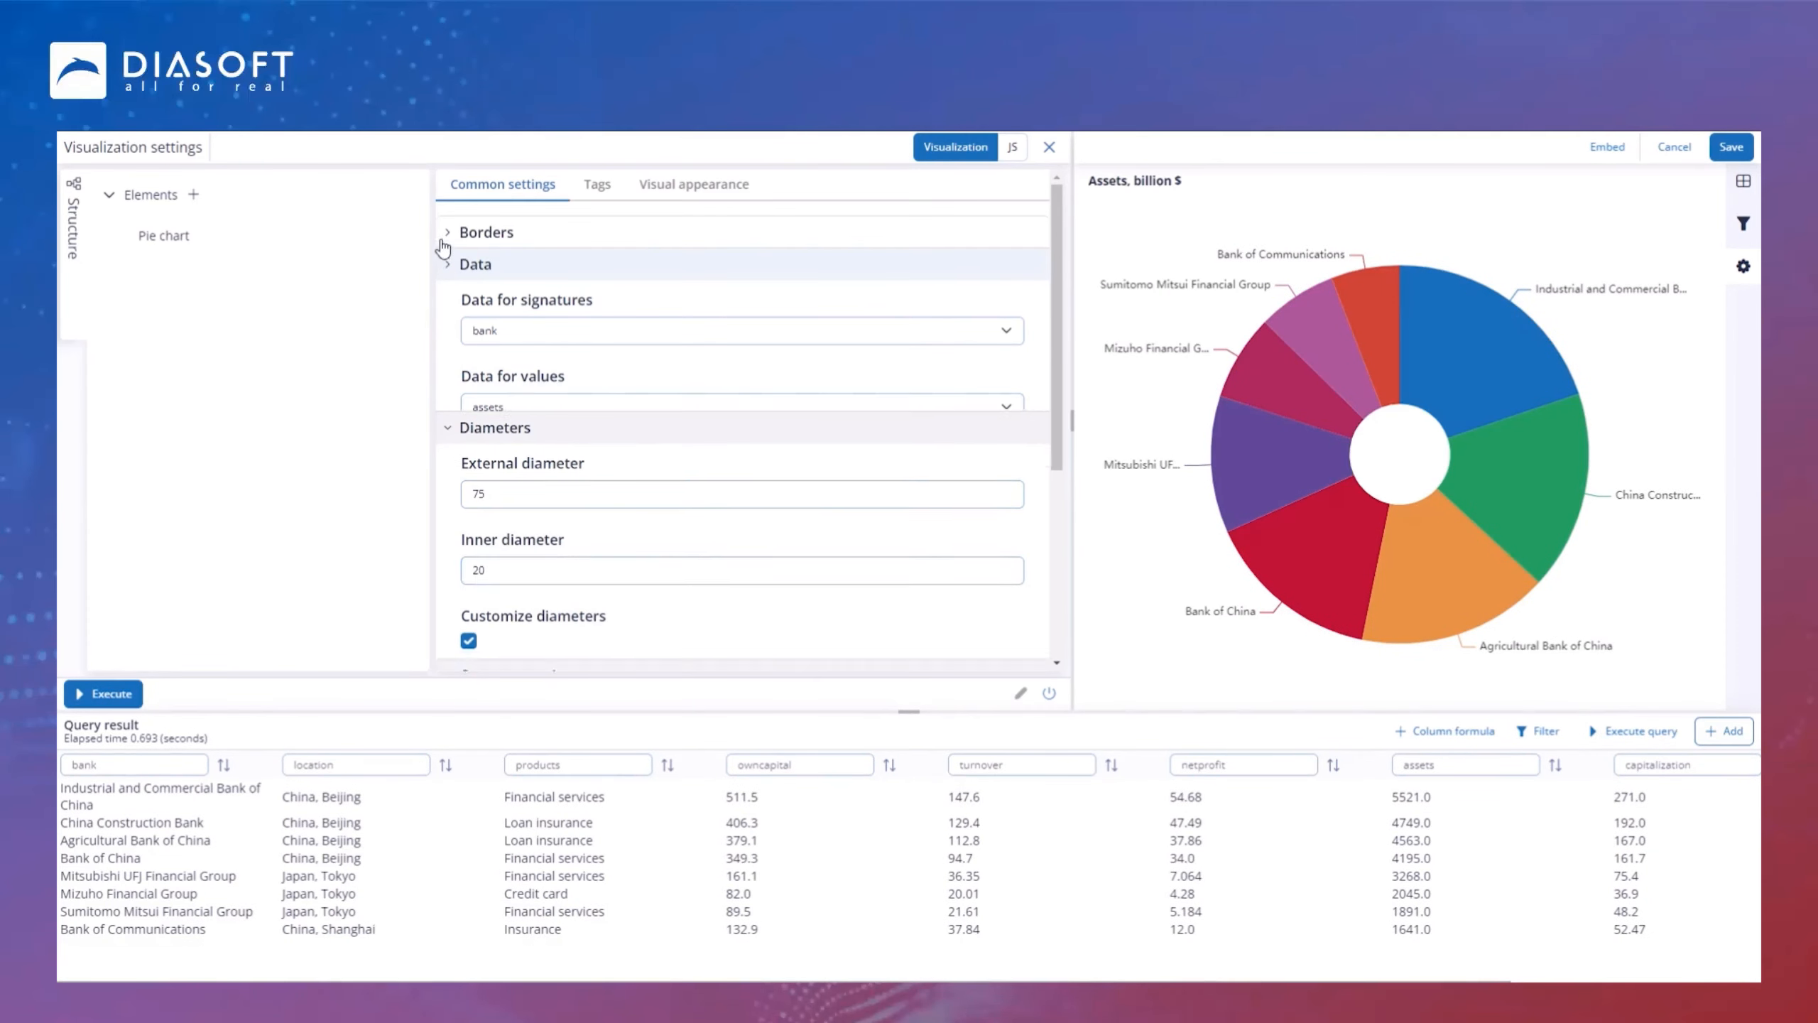
Step: Set the two Borders values to 8 and 2, then save the pie chart
left_click(486, 231)
left_click(522, 362)
type("8")
left_click(535, 440)
type("2")
left_click(1731, 147)
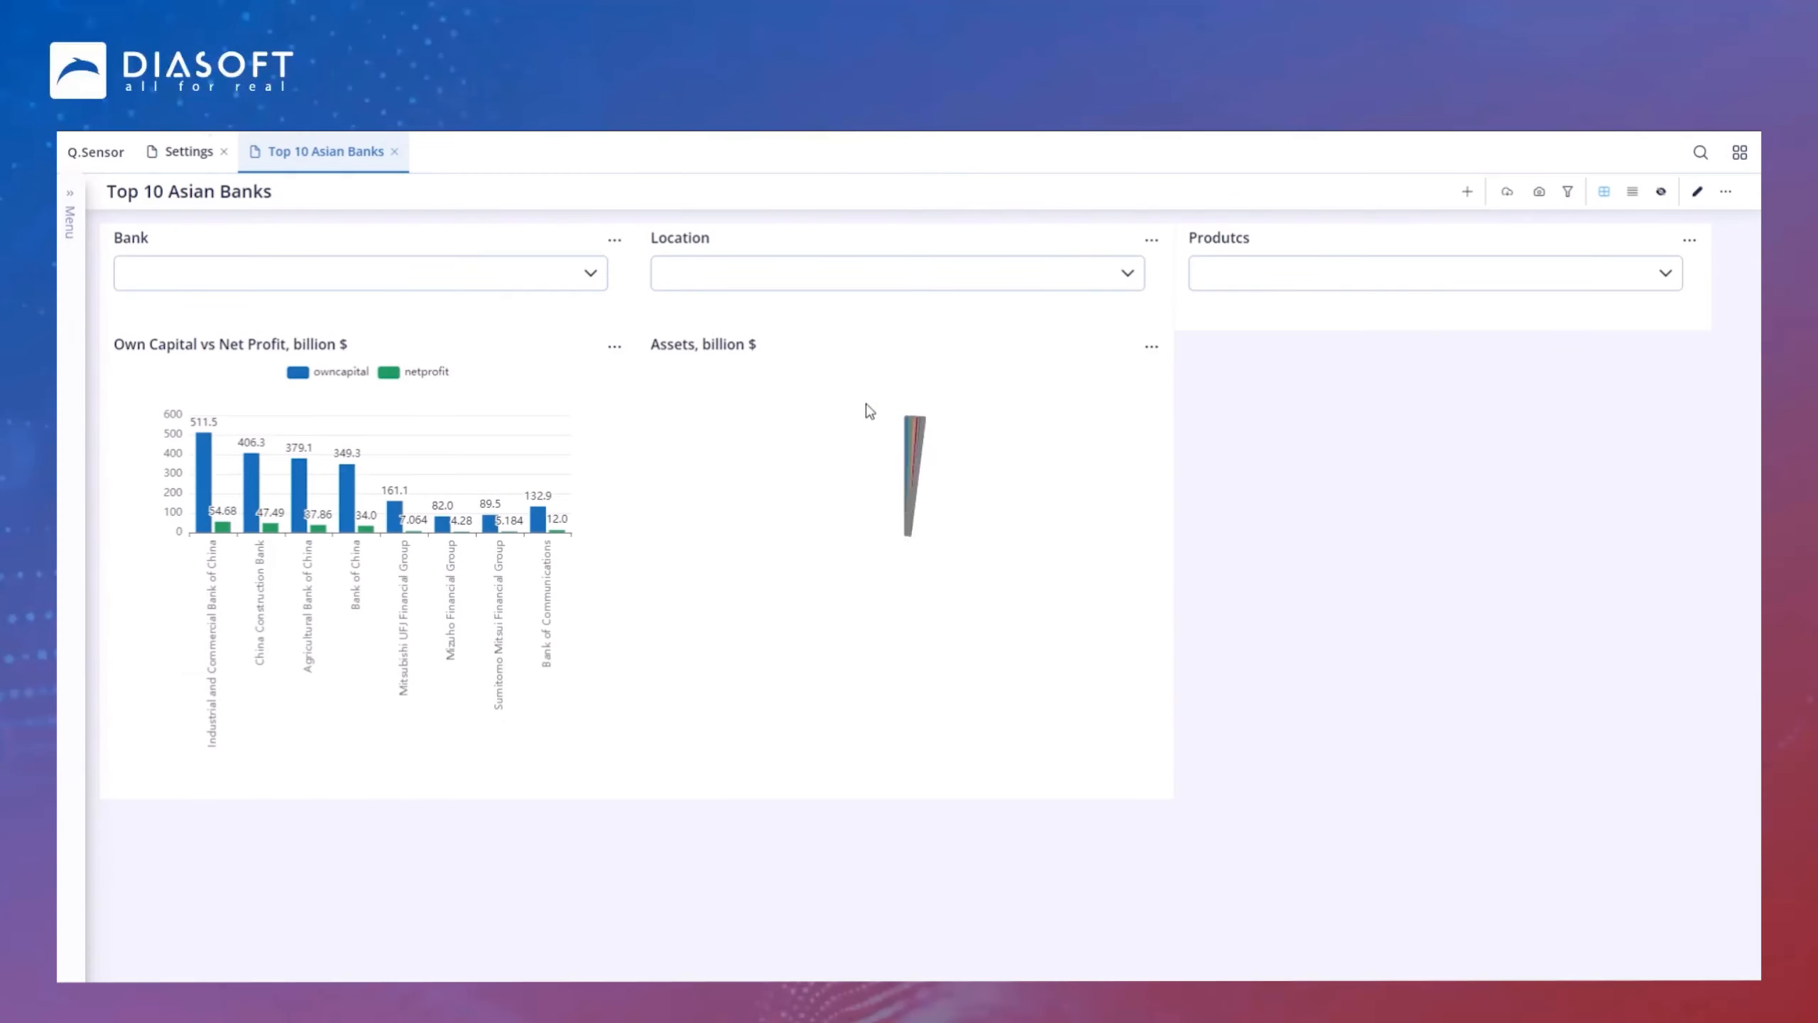
Step: Duplicate the Assets, billion $ chart and place the copy at the right end of the chart row, saving the layout
left_click(1151, 346)
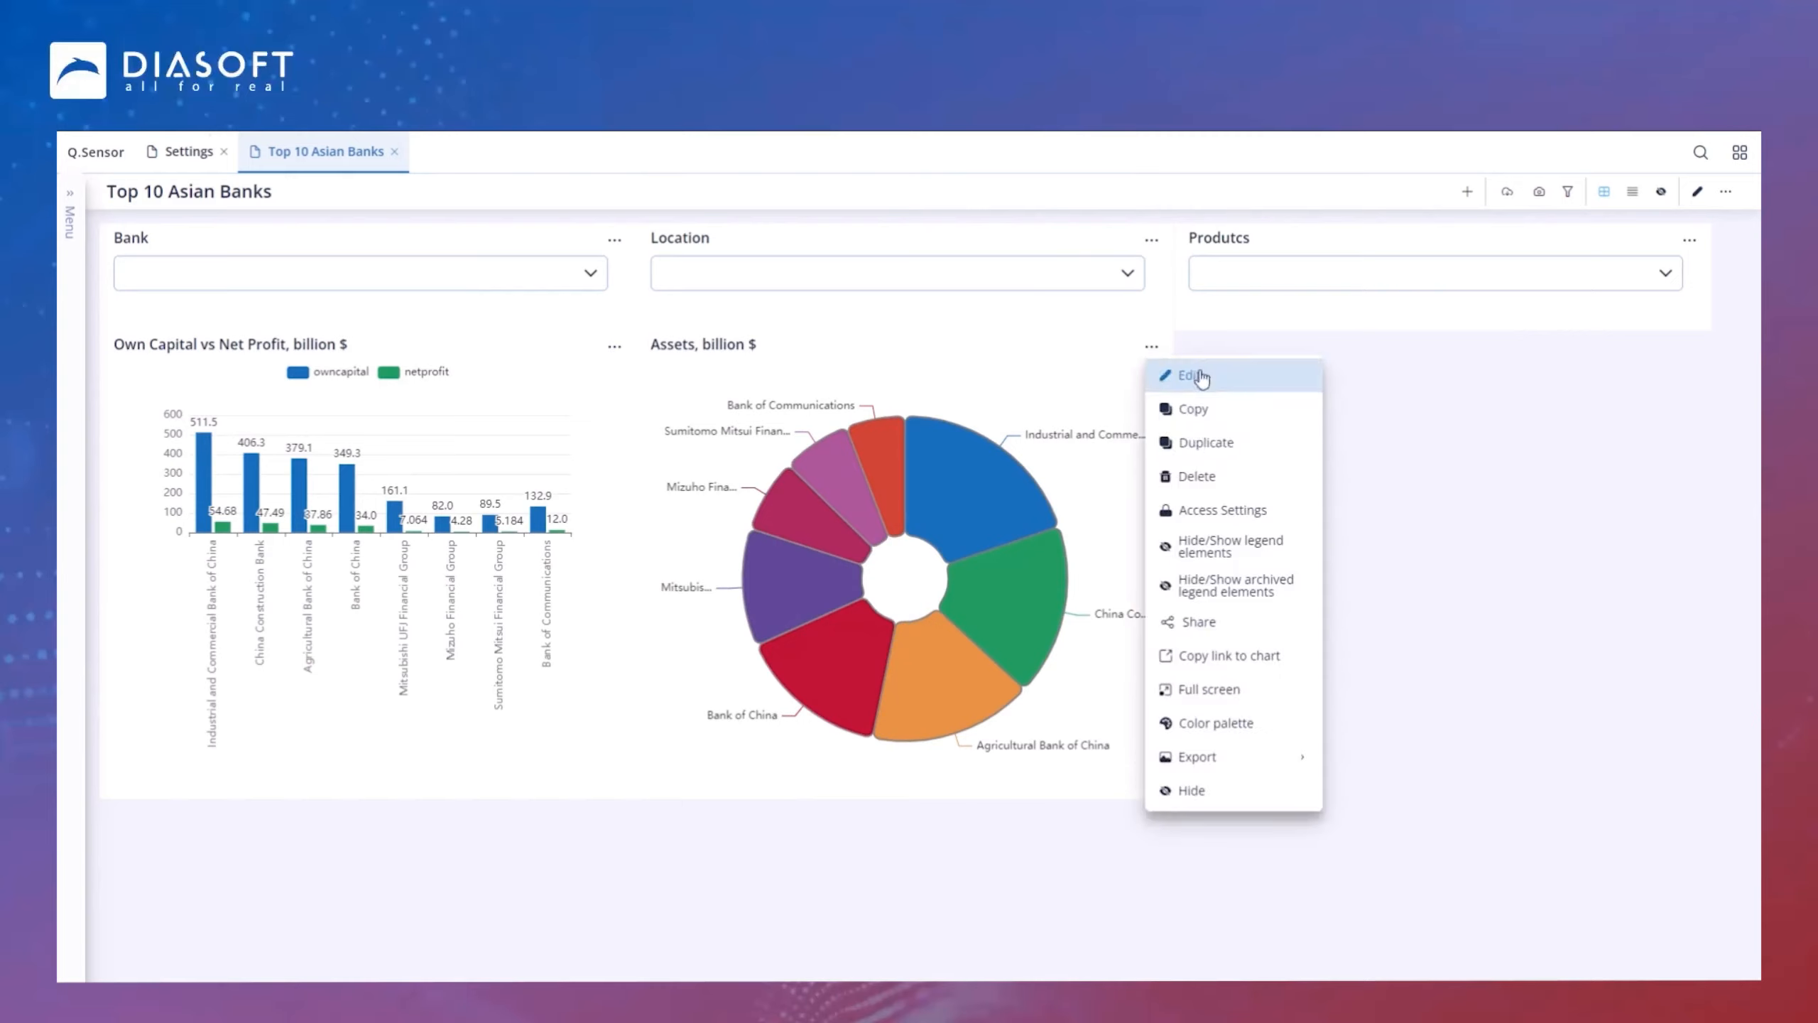
left_click(1225, 444)
left_click(1277, 617)
left_click(1697, 191)
mouse_move(308, 832)
left_mouse_down()
mouse_move(1127, 394)
mouse_move(1088, 352)
left_mouse_up()
left_click(1718, 191)
Step: Edit the new chart copy and remove its Pie chart element from the visualization settings
left_click(1690, 346)
left_click(1602, 383)
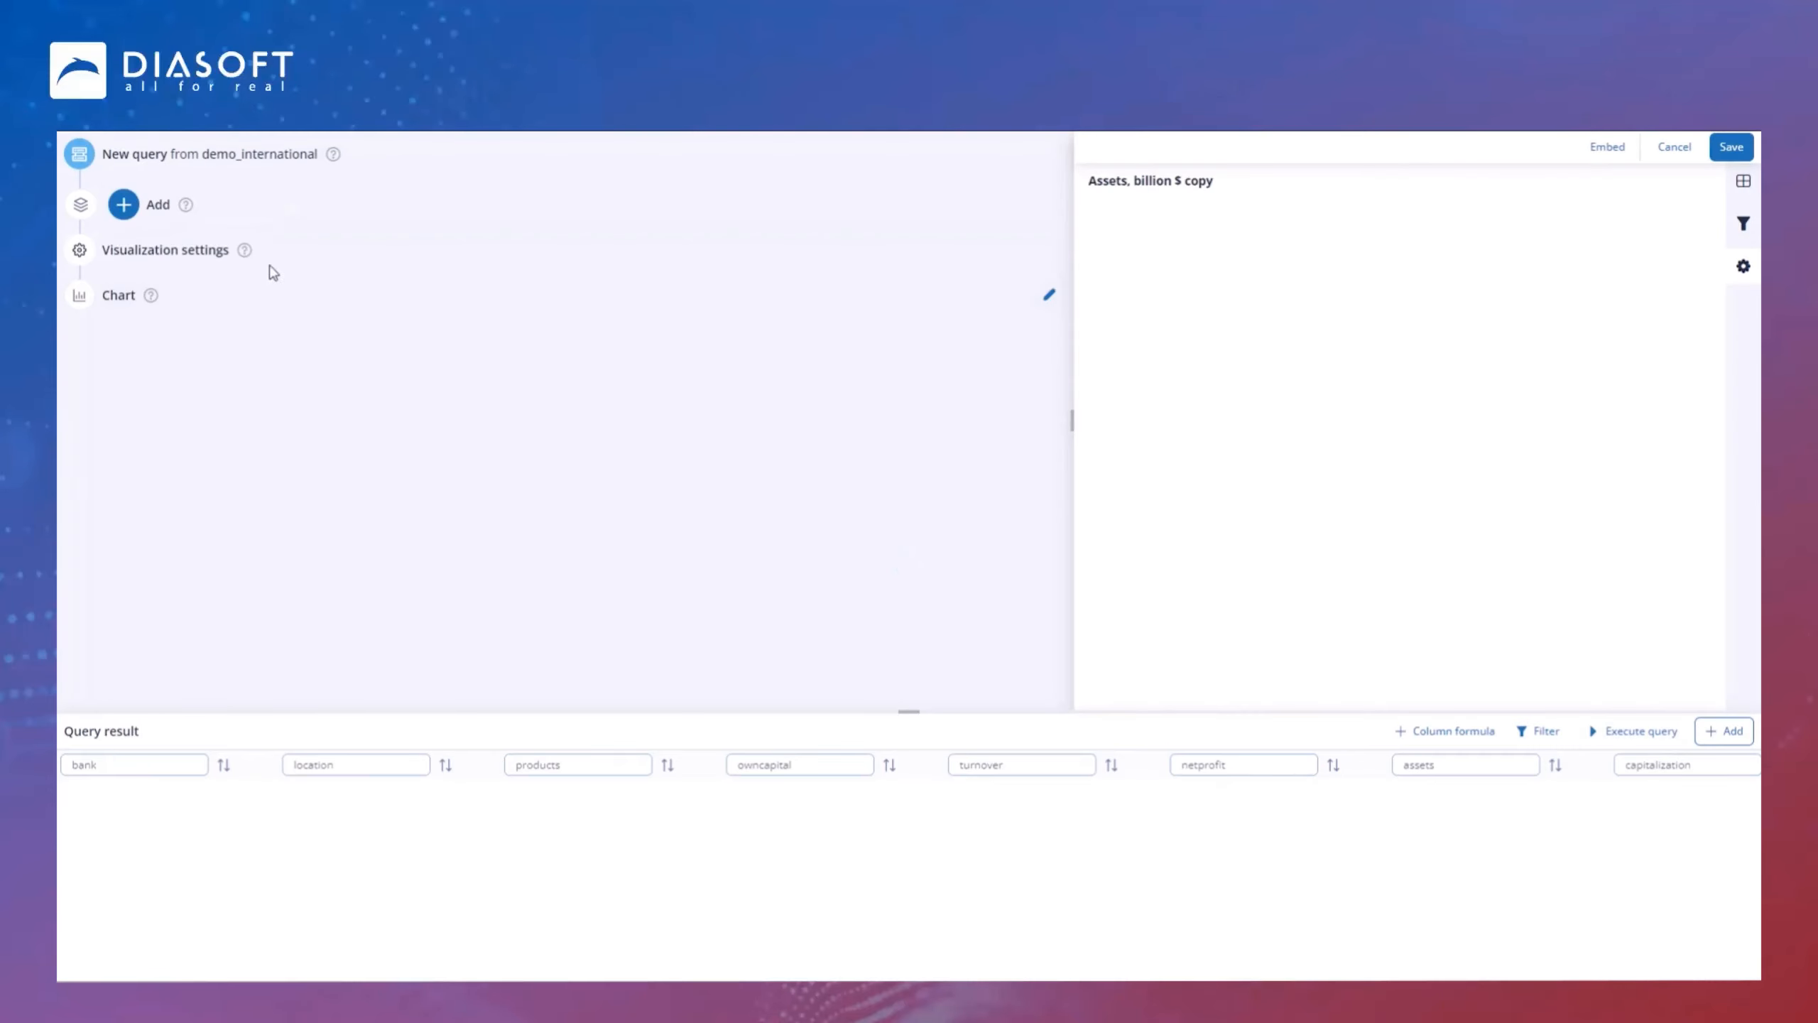
left_click(153, 250)
left_click(410, 238)
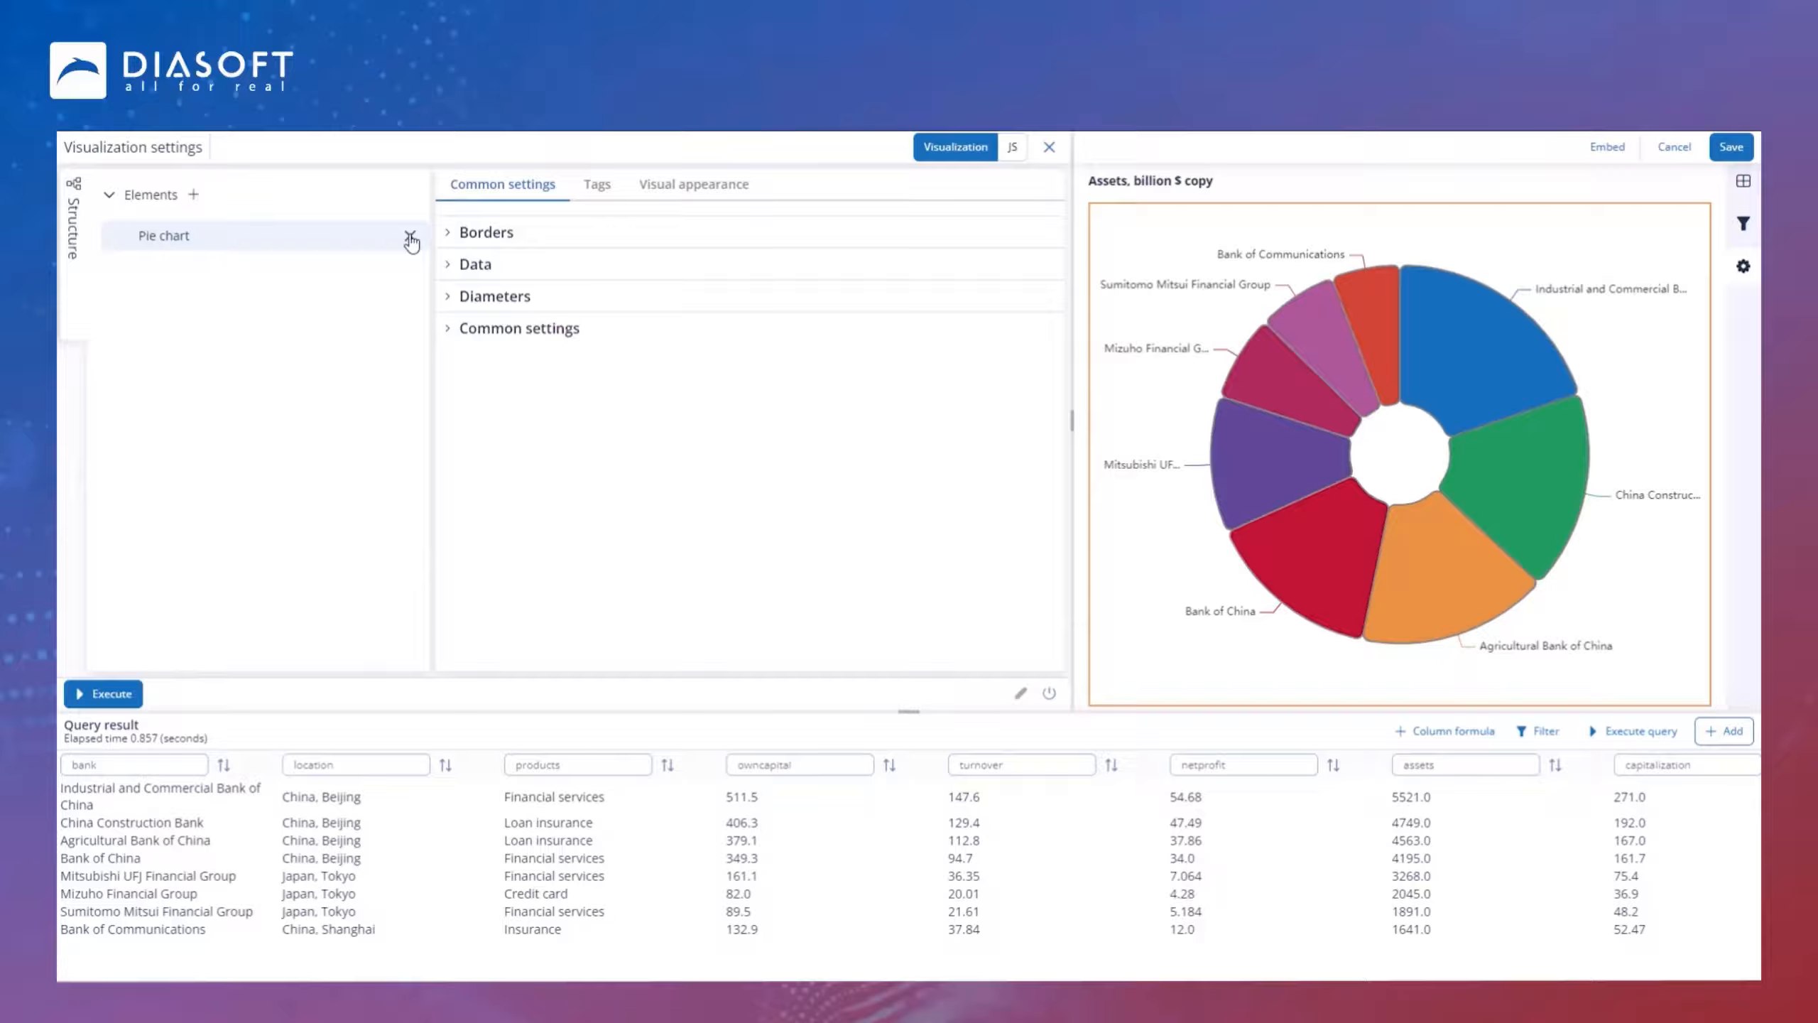
left_click(410, 237)
left_click(1270, 617)
Step: Add a Line chart element to the copy without demo data and open its Data settings
left_click(193, 194)
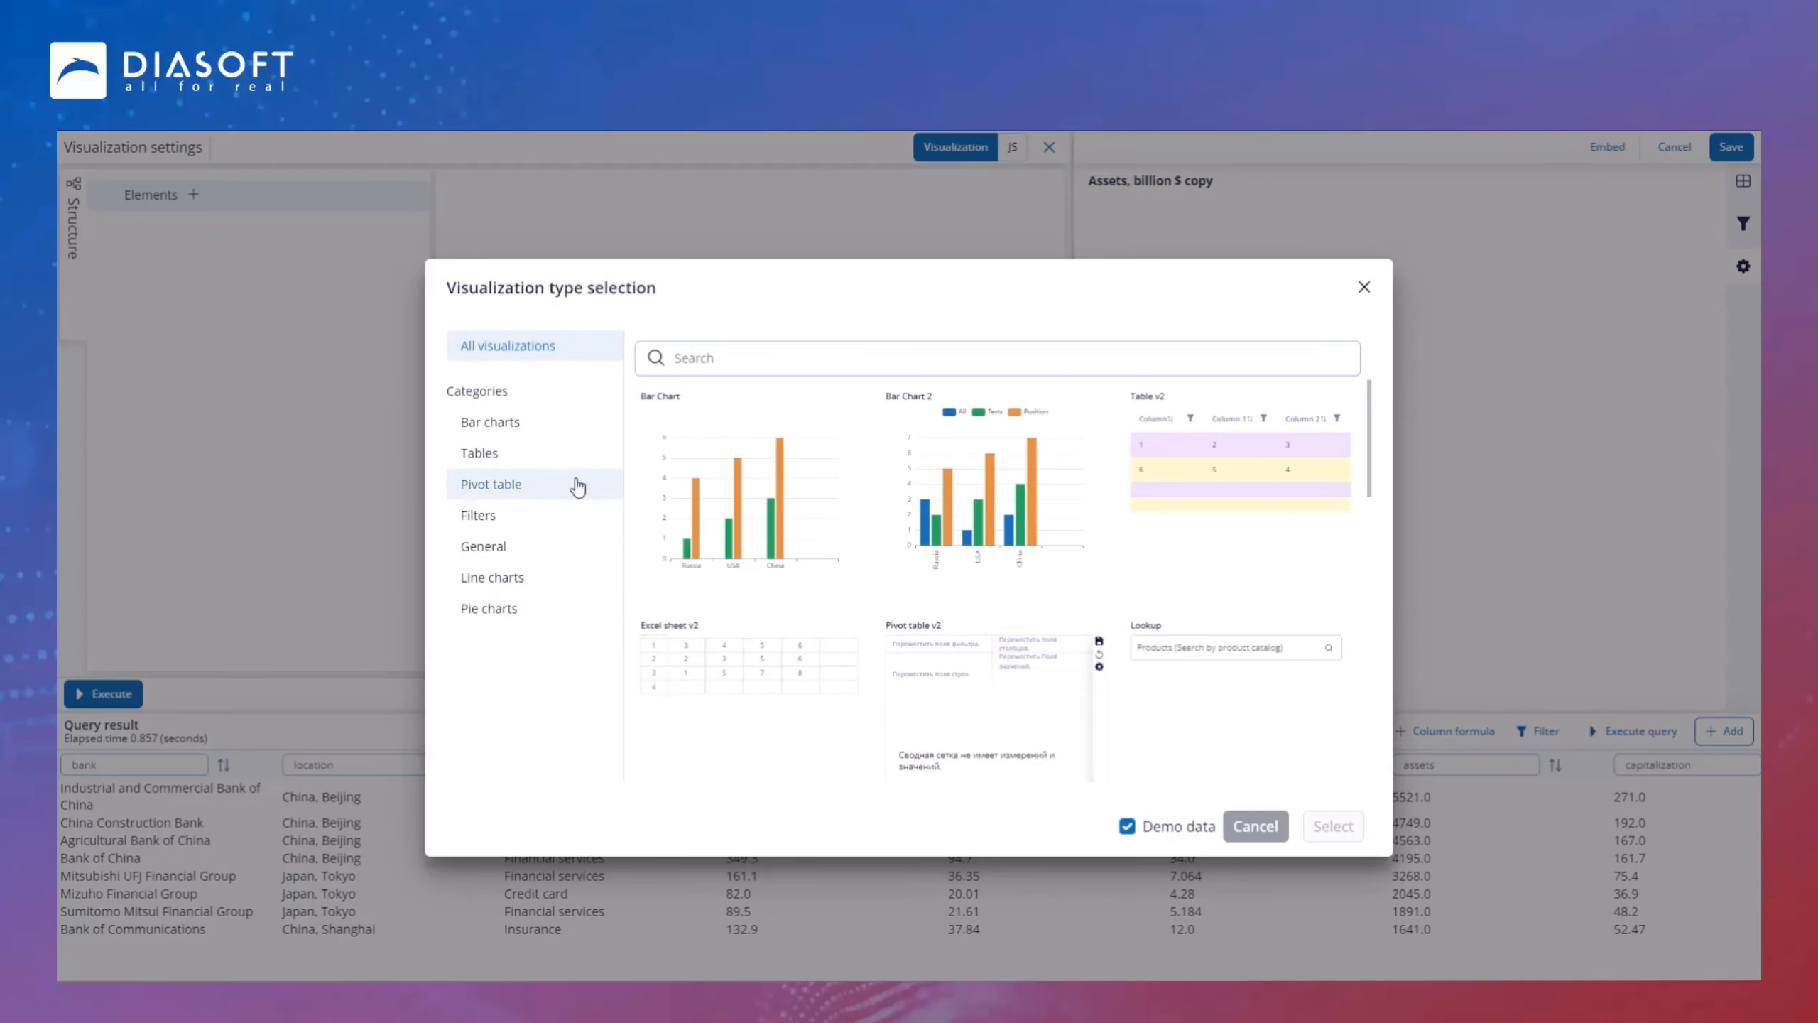
left_click(516, 579)
left_click(751, 525)
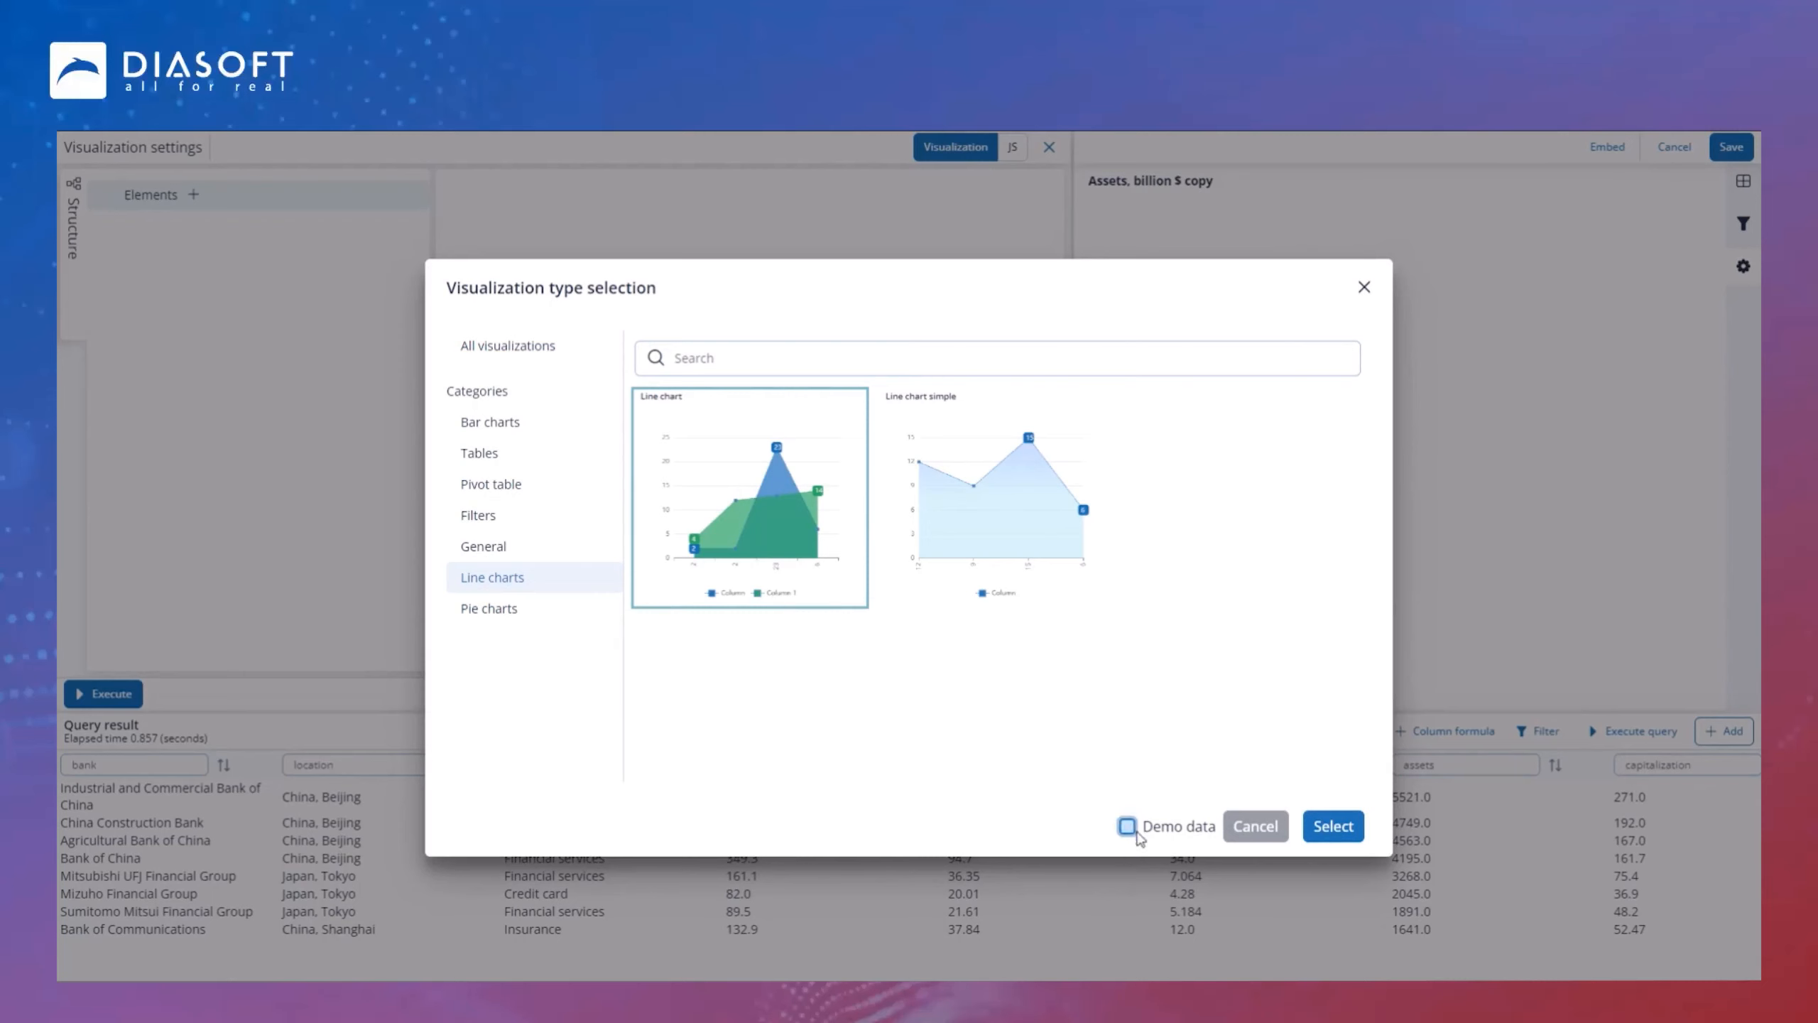
left_click(1333, 826)
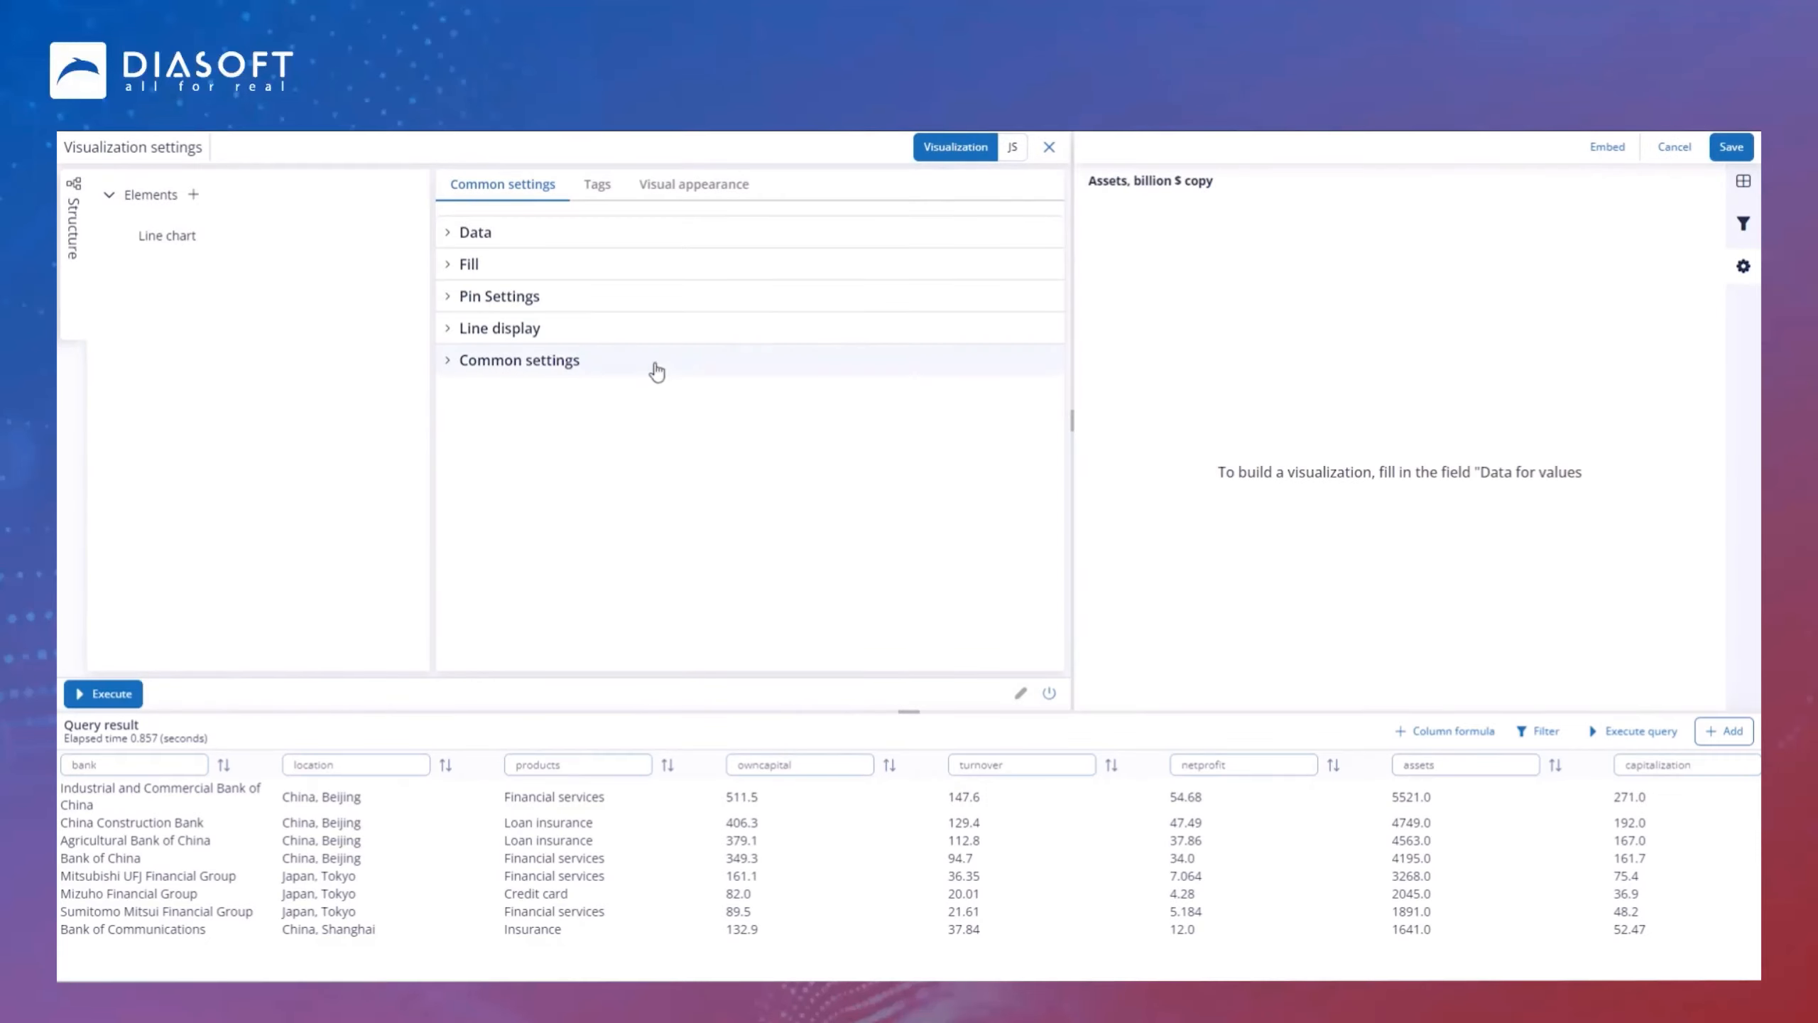
left_click(442, 235)
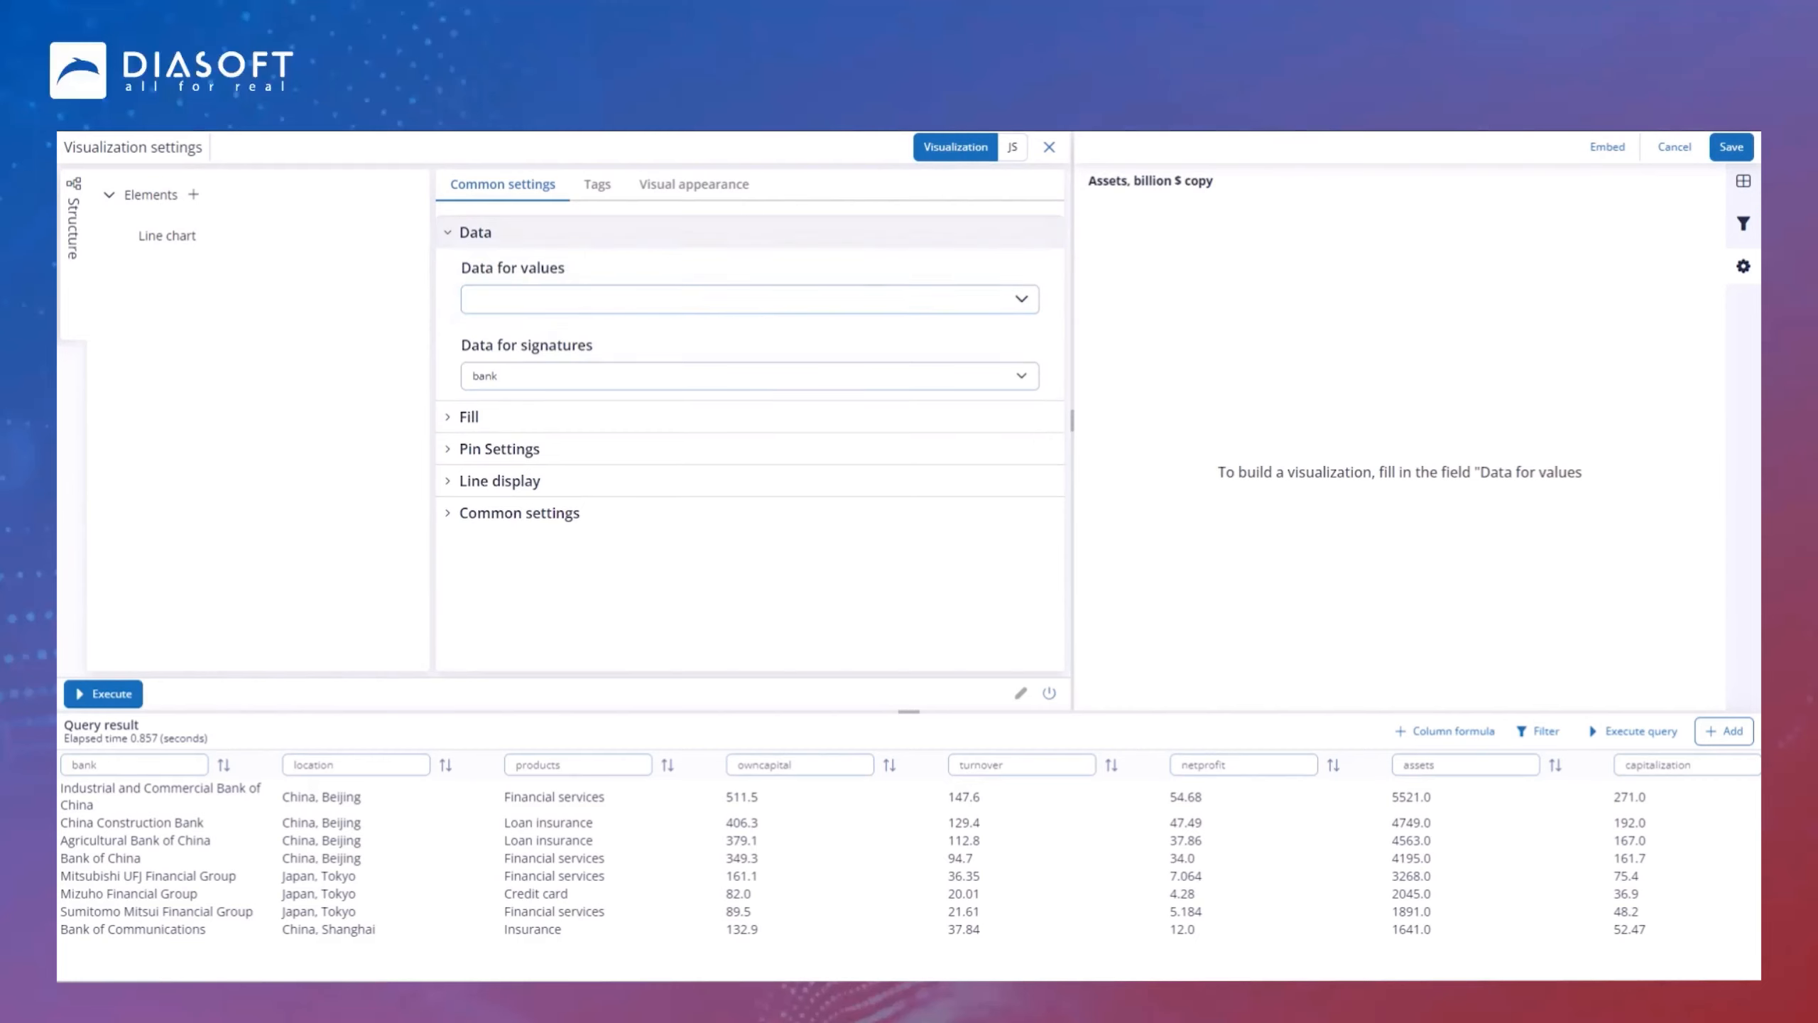
Step: Retitle the chart Capitalization vs Turnover, billion $
left_click(1242, 177)
key("ctrl+a")
type("Capitalization vs Turnover, billion $")
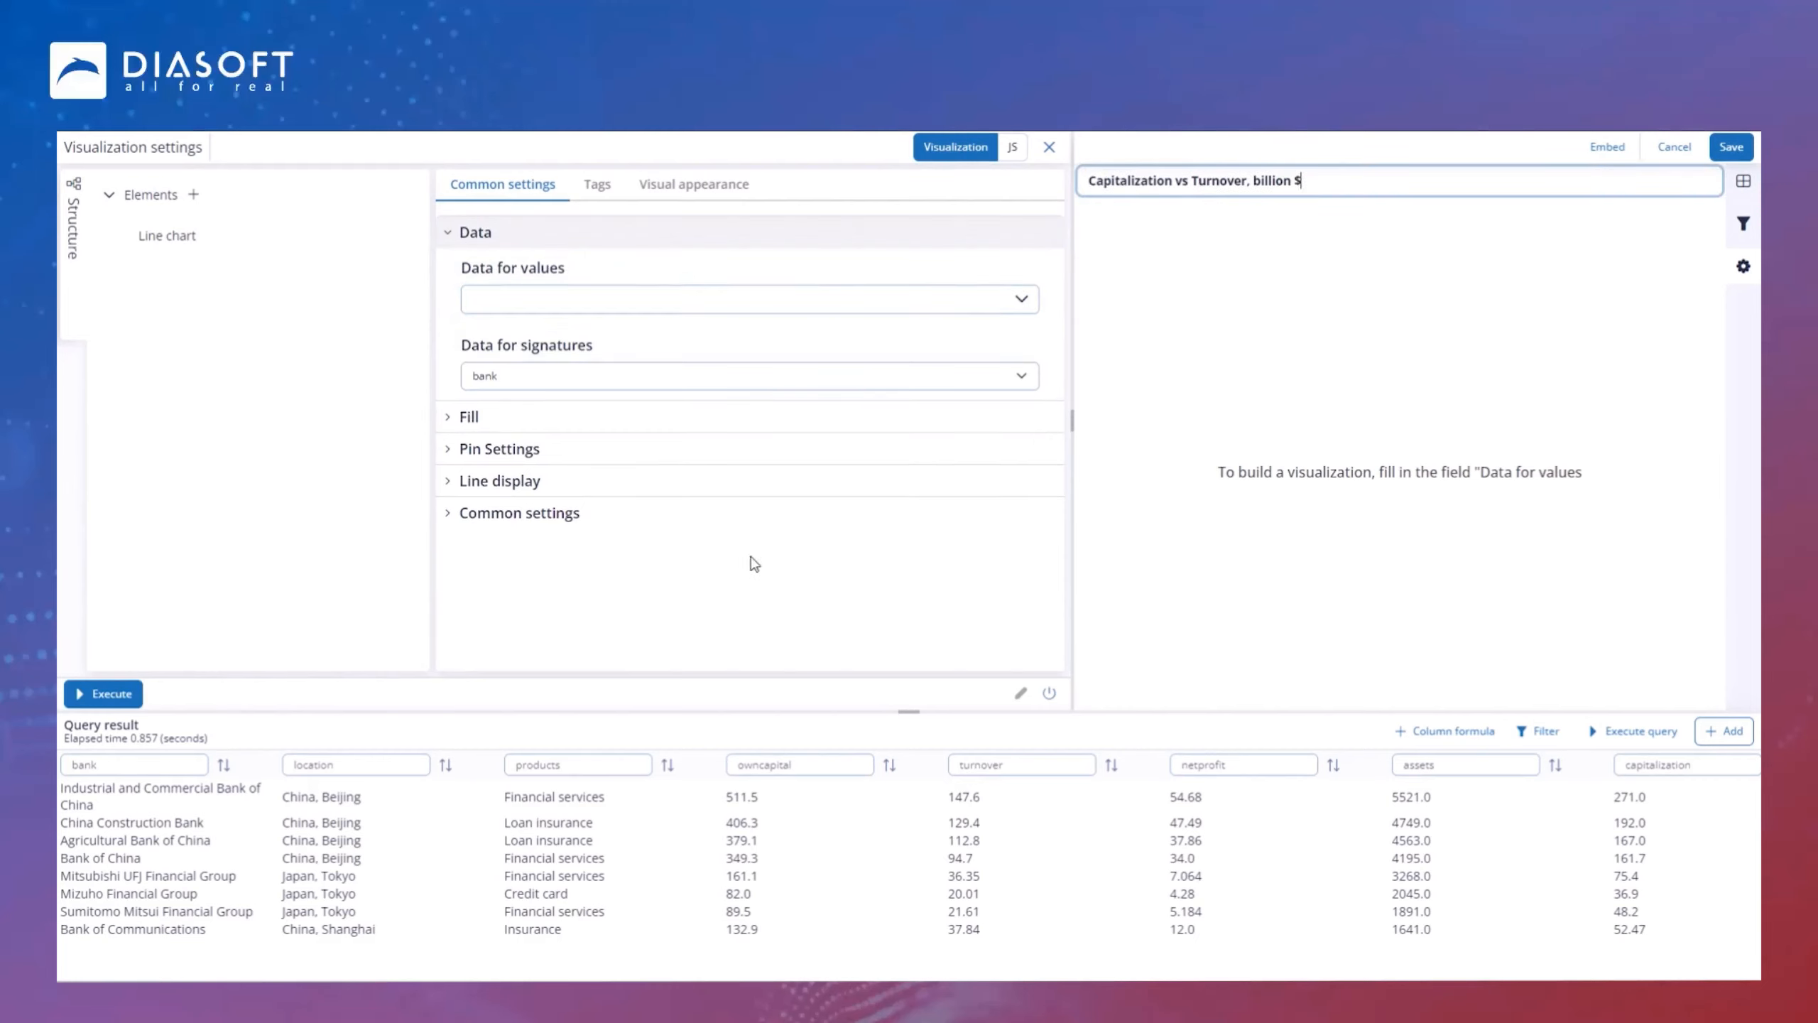
Step: Set the line chart's data for values to capitalization and turnover, then save the chart
left_click(586, 299)
scroll(481, 458, "down", 2)
left_click(481, 497)
left_click(482, 407)
left_click(909, 637)
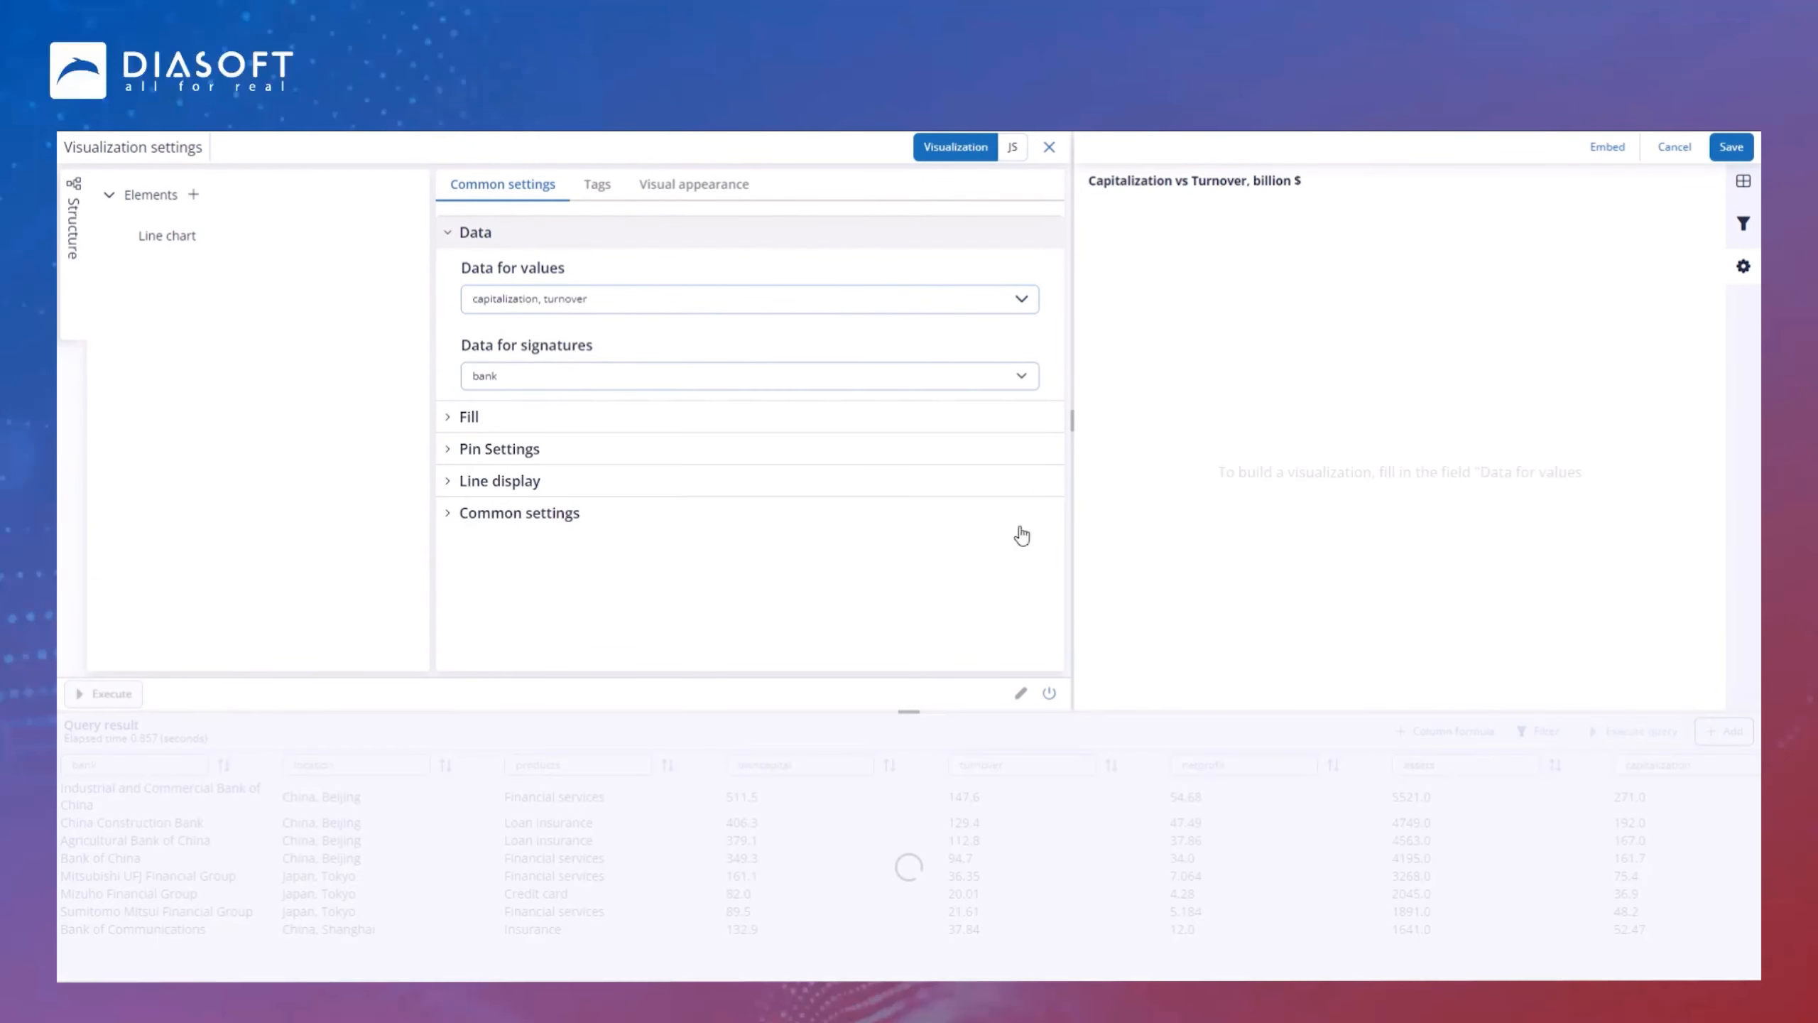
left_click(1730, 149)
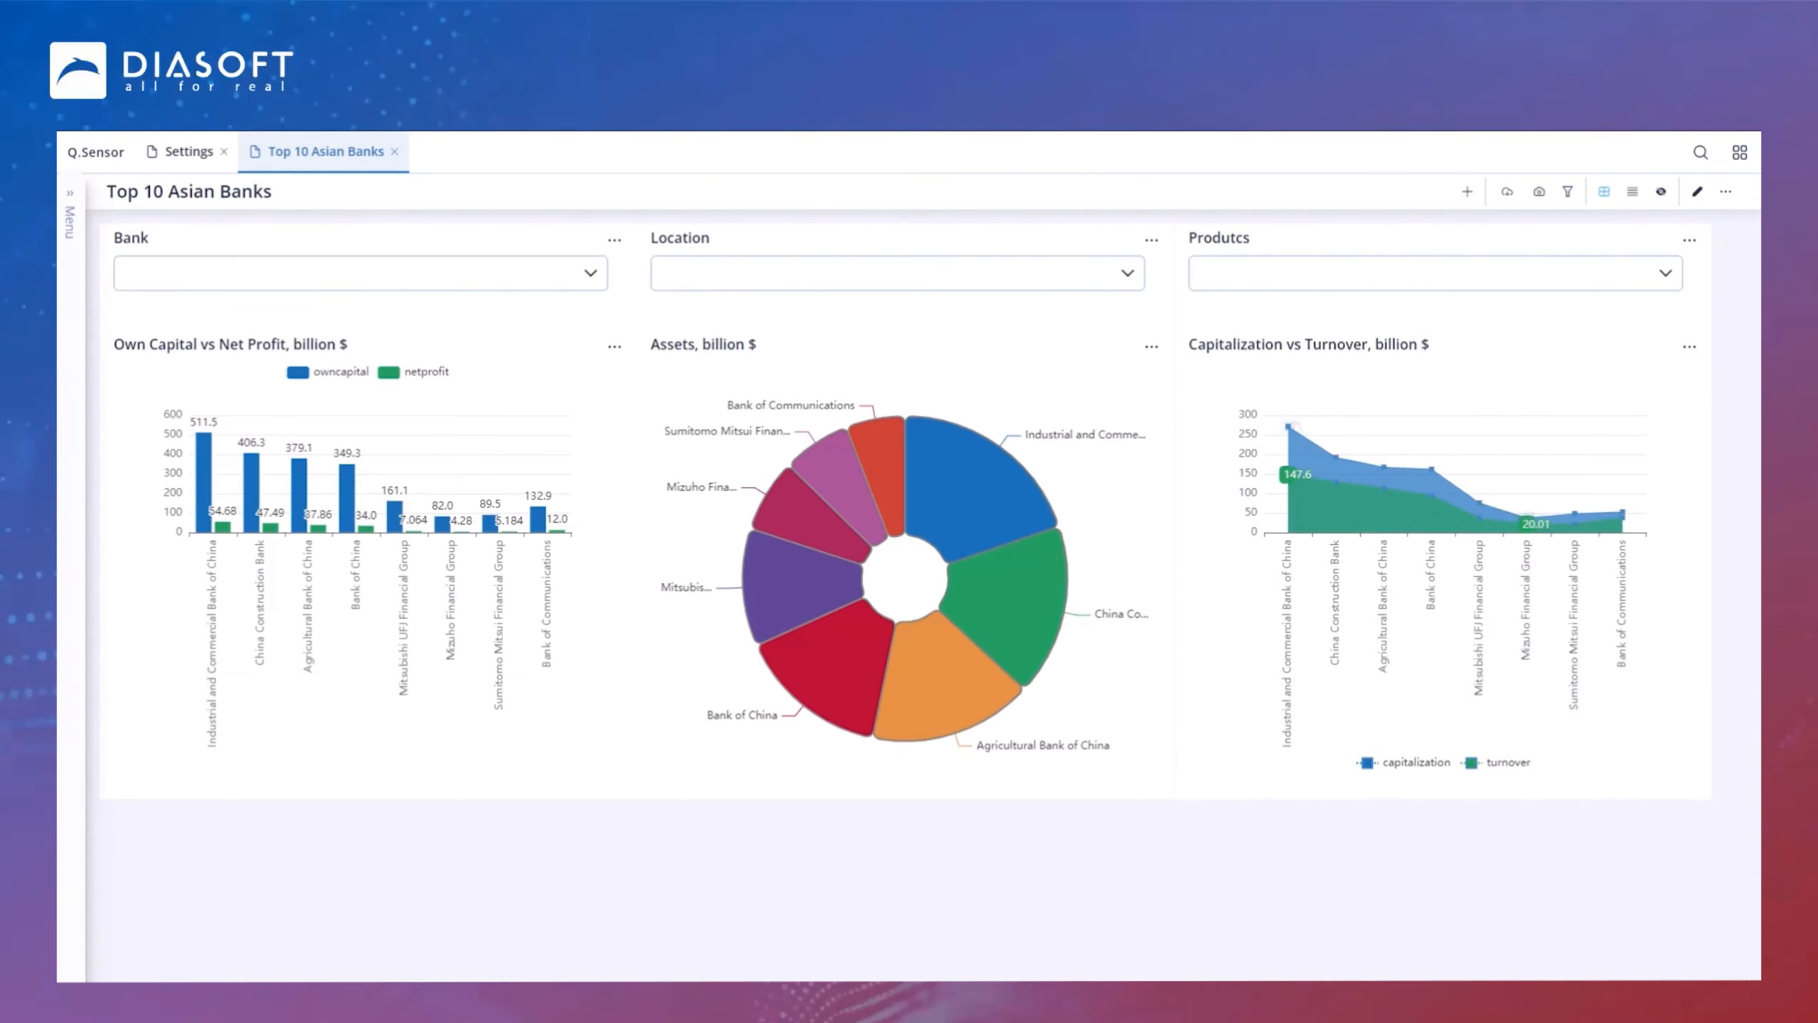
Step: Change the Capitalization vs Turnover chart's palette, making the first color green and the second blue, and save it
left_click(1690, 346)
left_click(1614, 723)
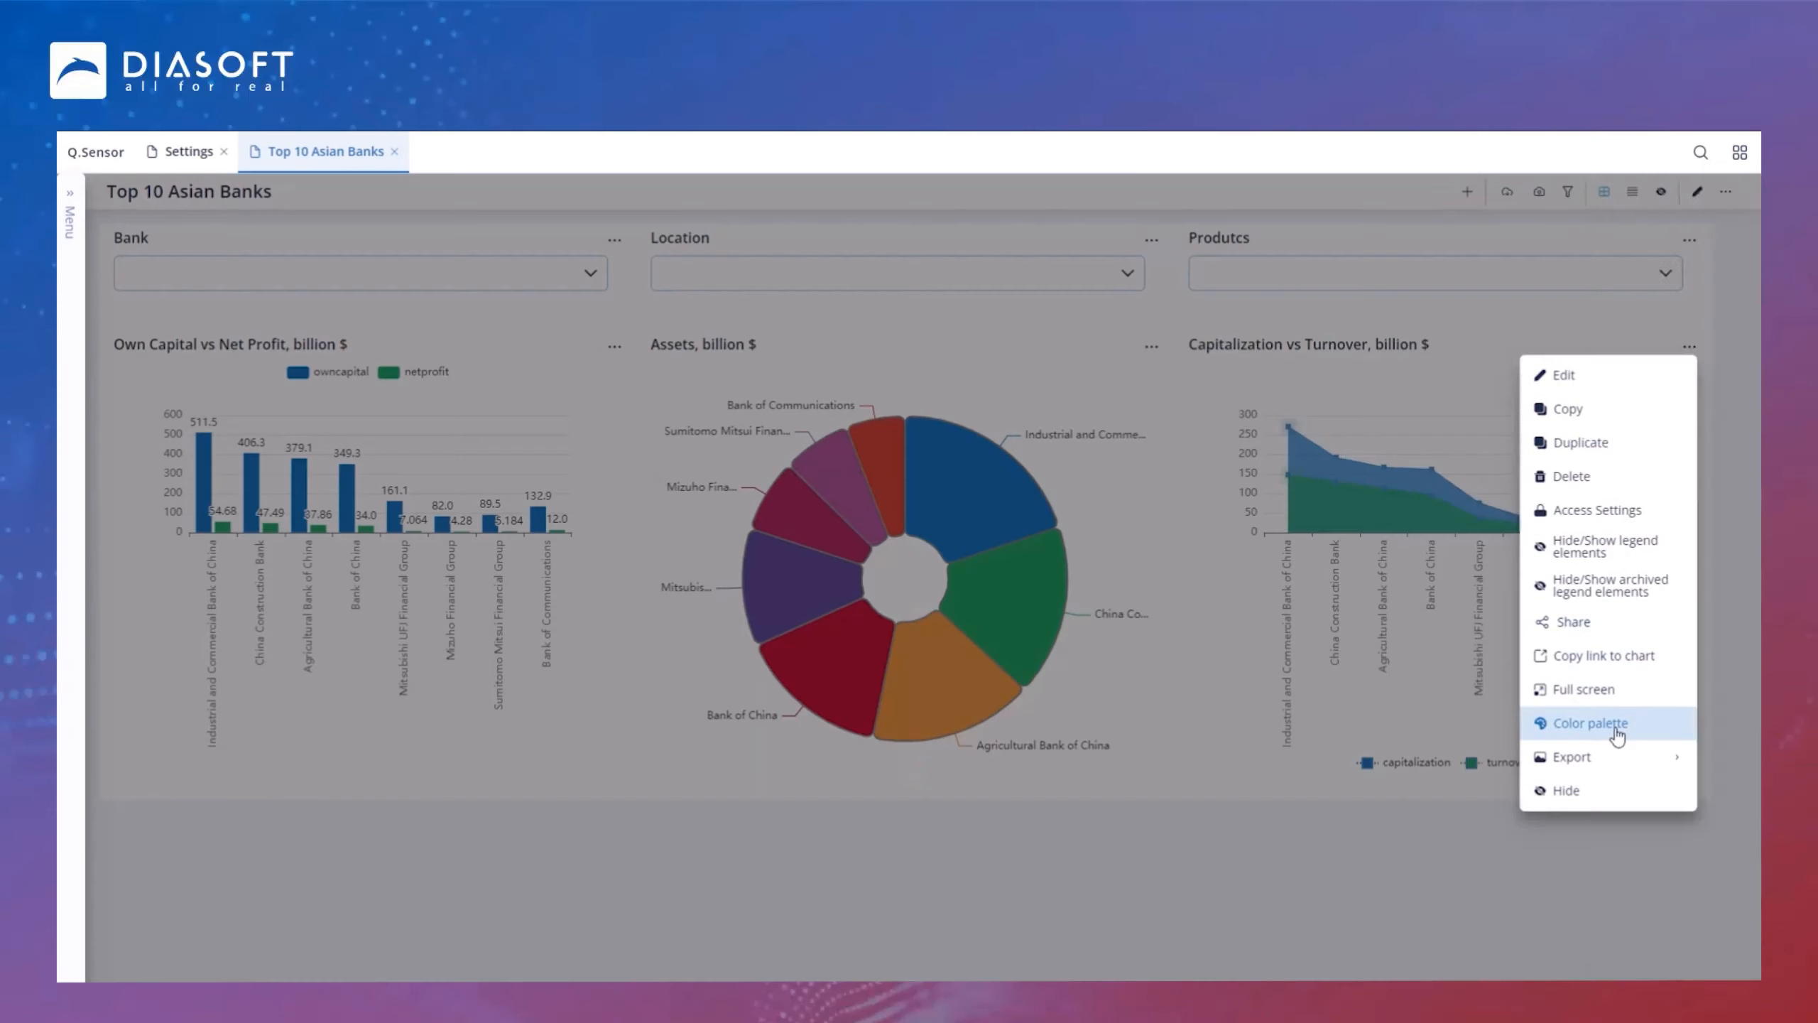
left_click(1522, 273)
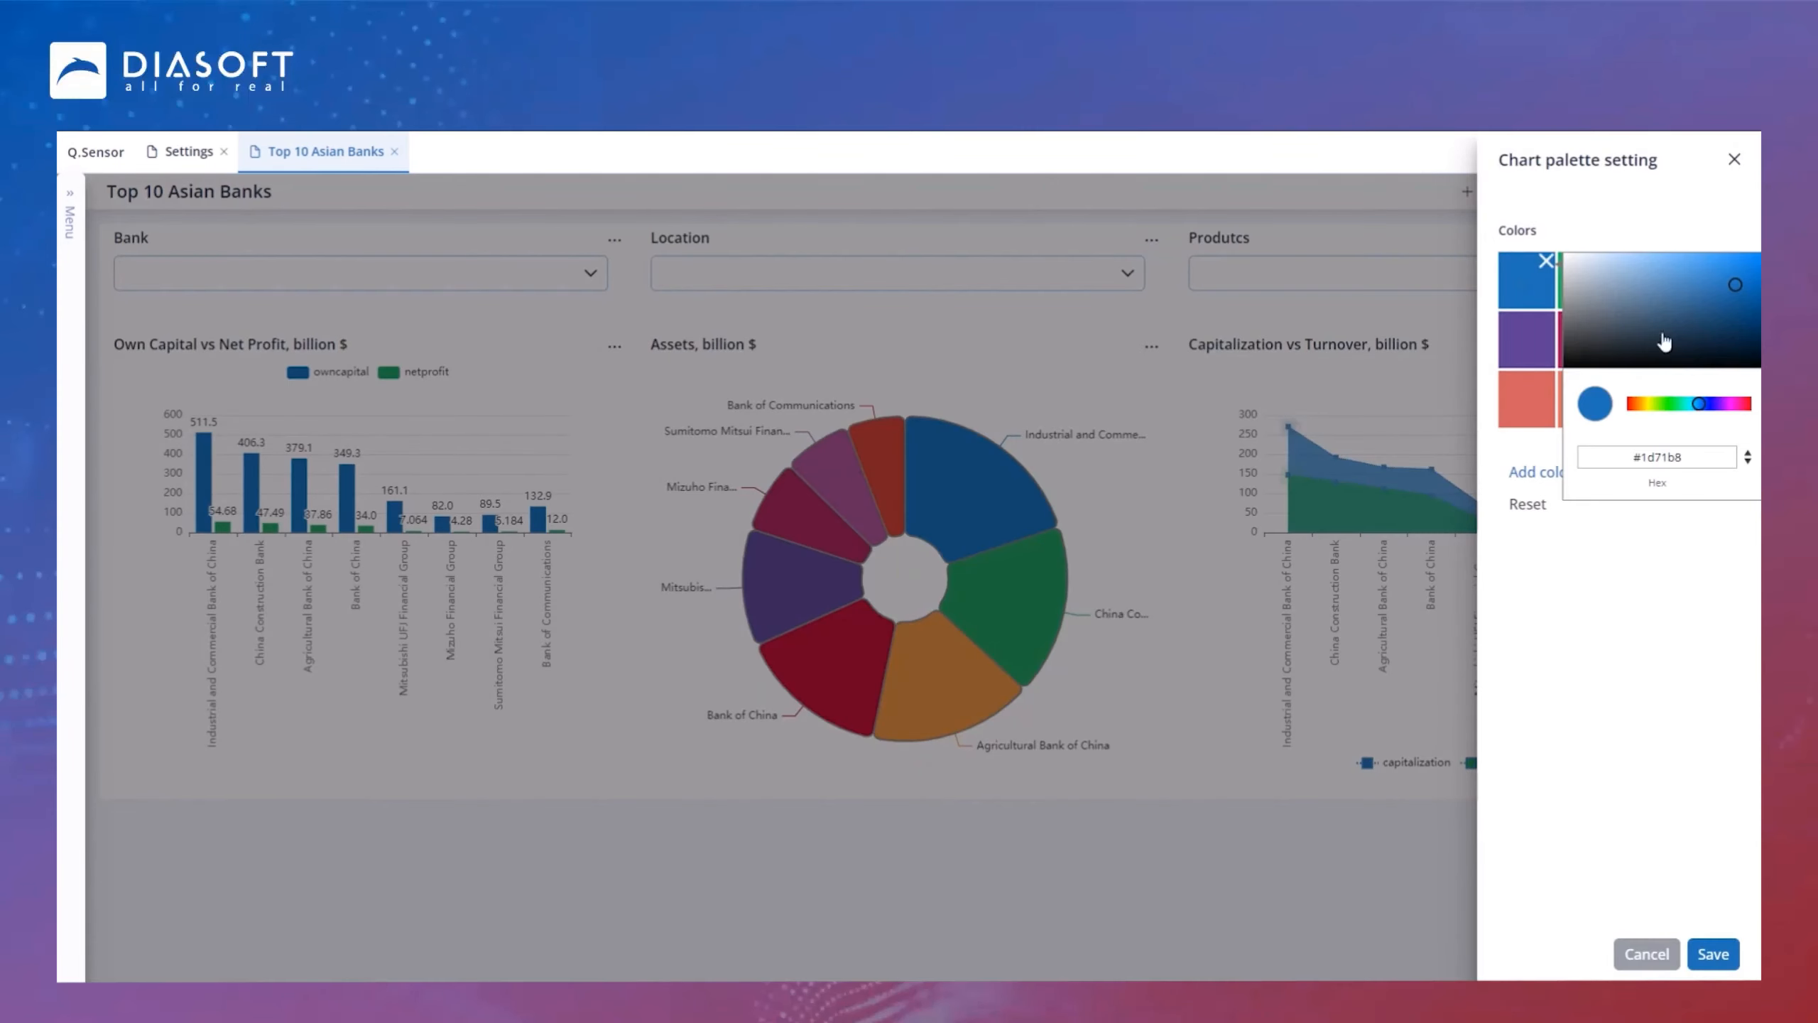
left_click(1661, 405)
left_click(1649, 527)
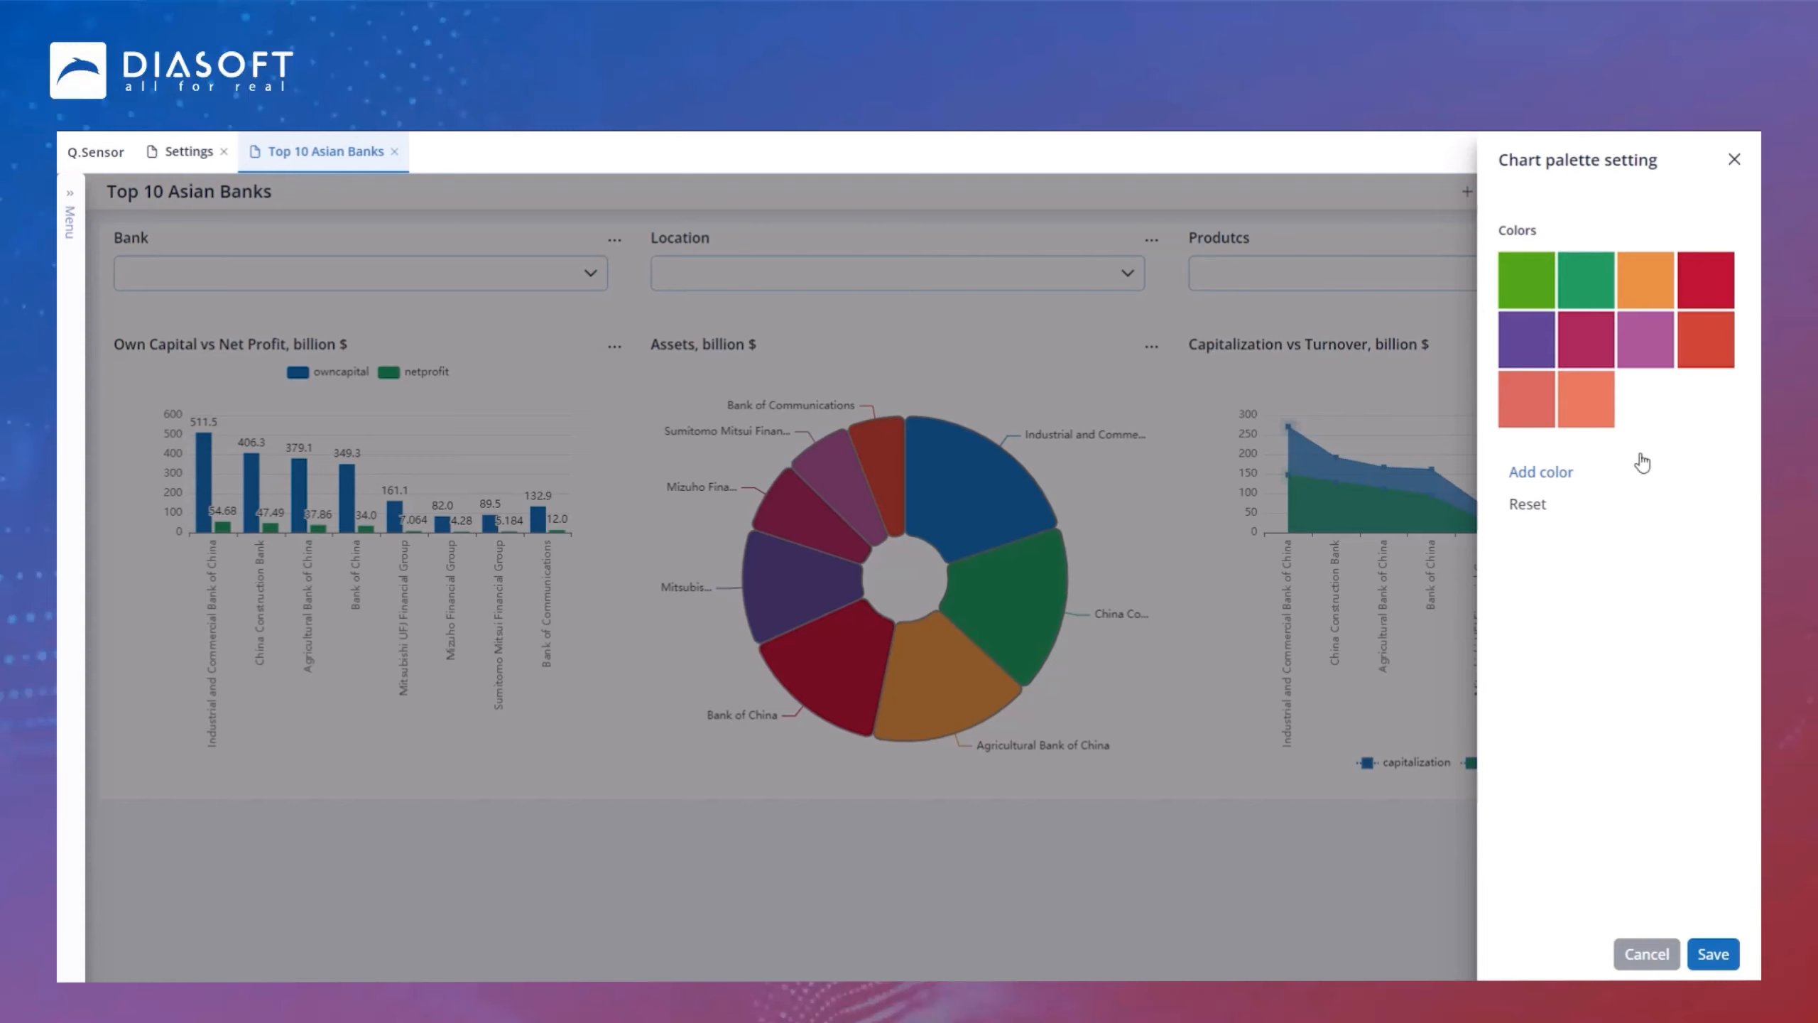
left_click(1578, 279)
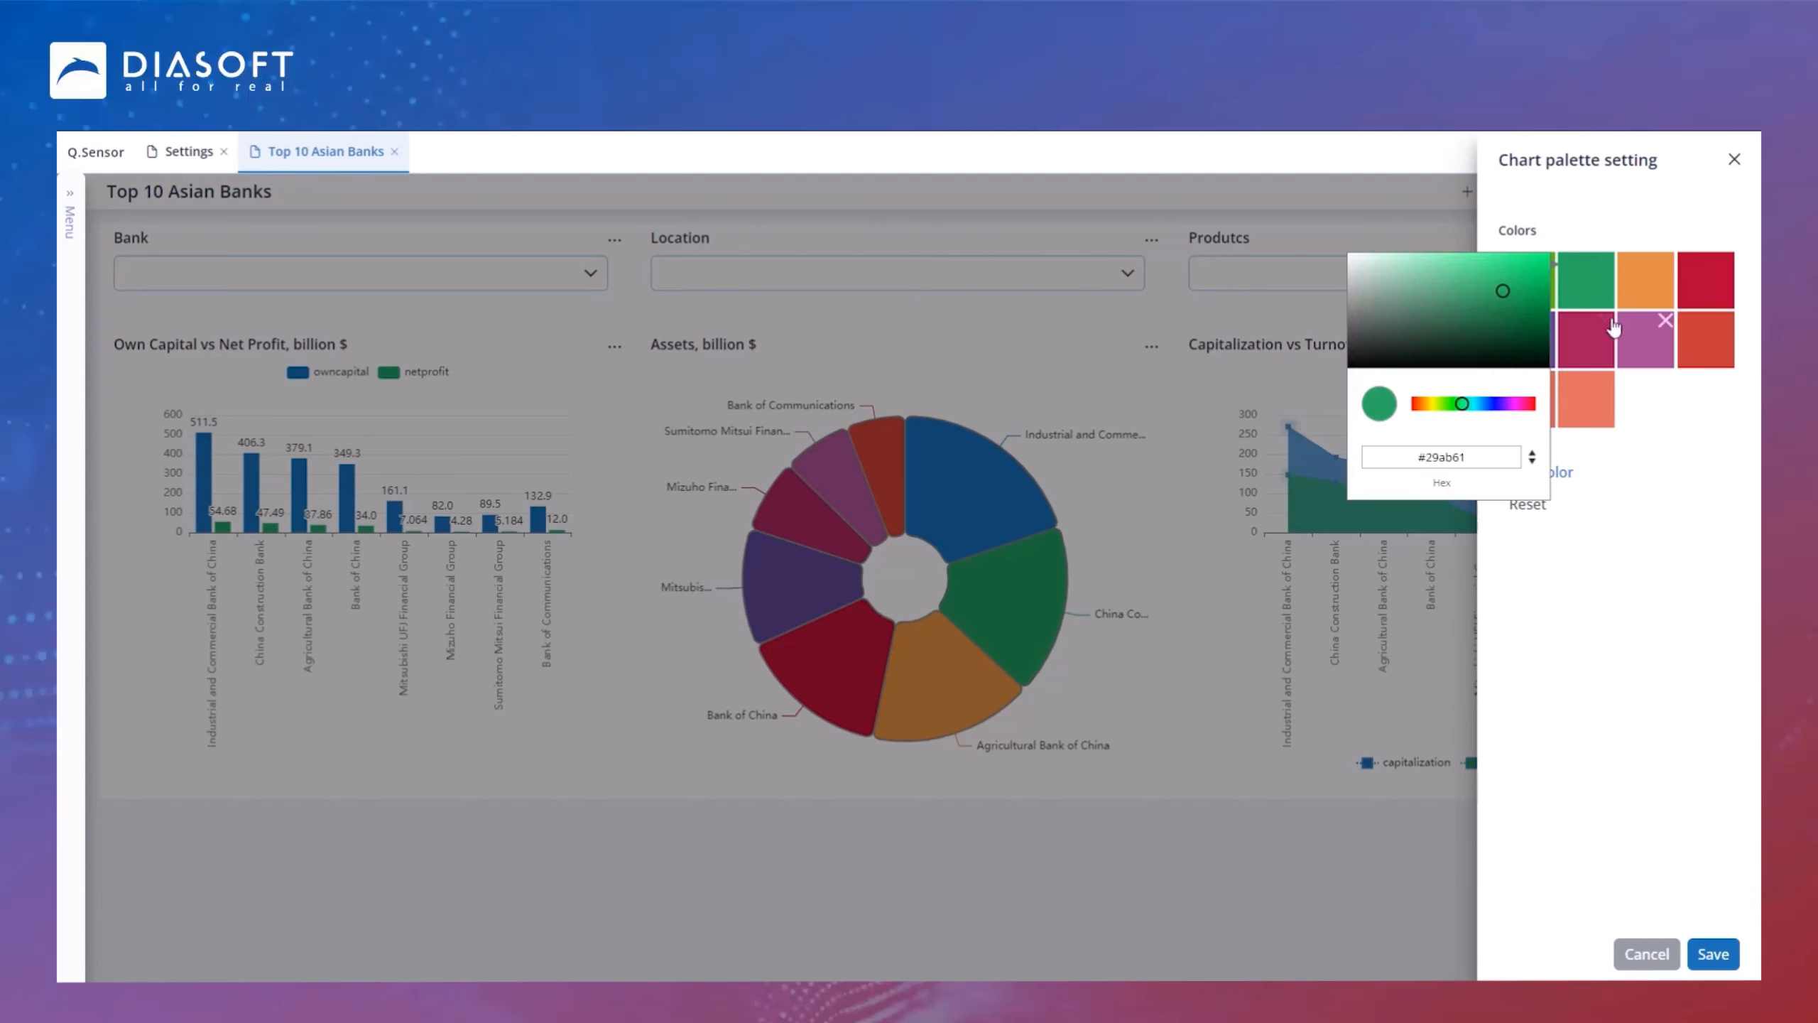
left_click(1493, 405)
left_click(1705, 473)
left_click(1704, 473)
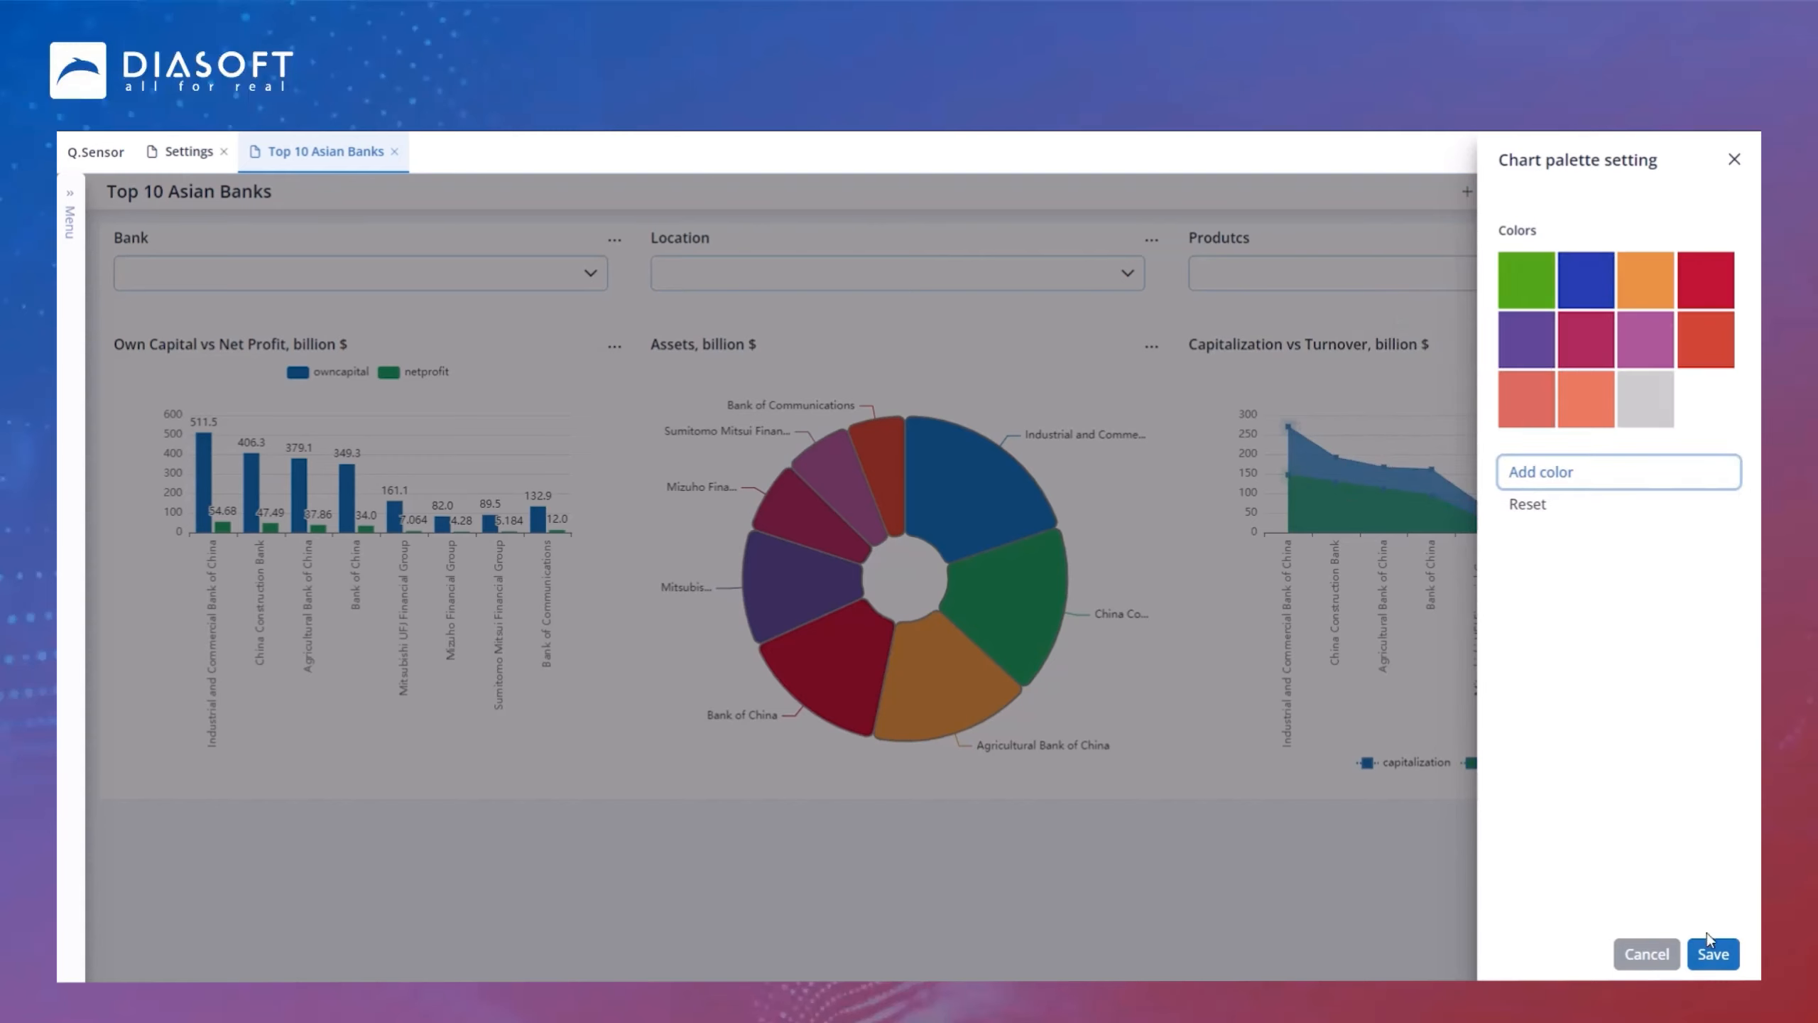
left_click(1710, 950)
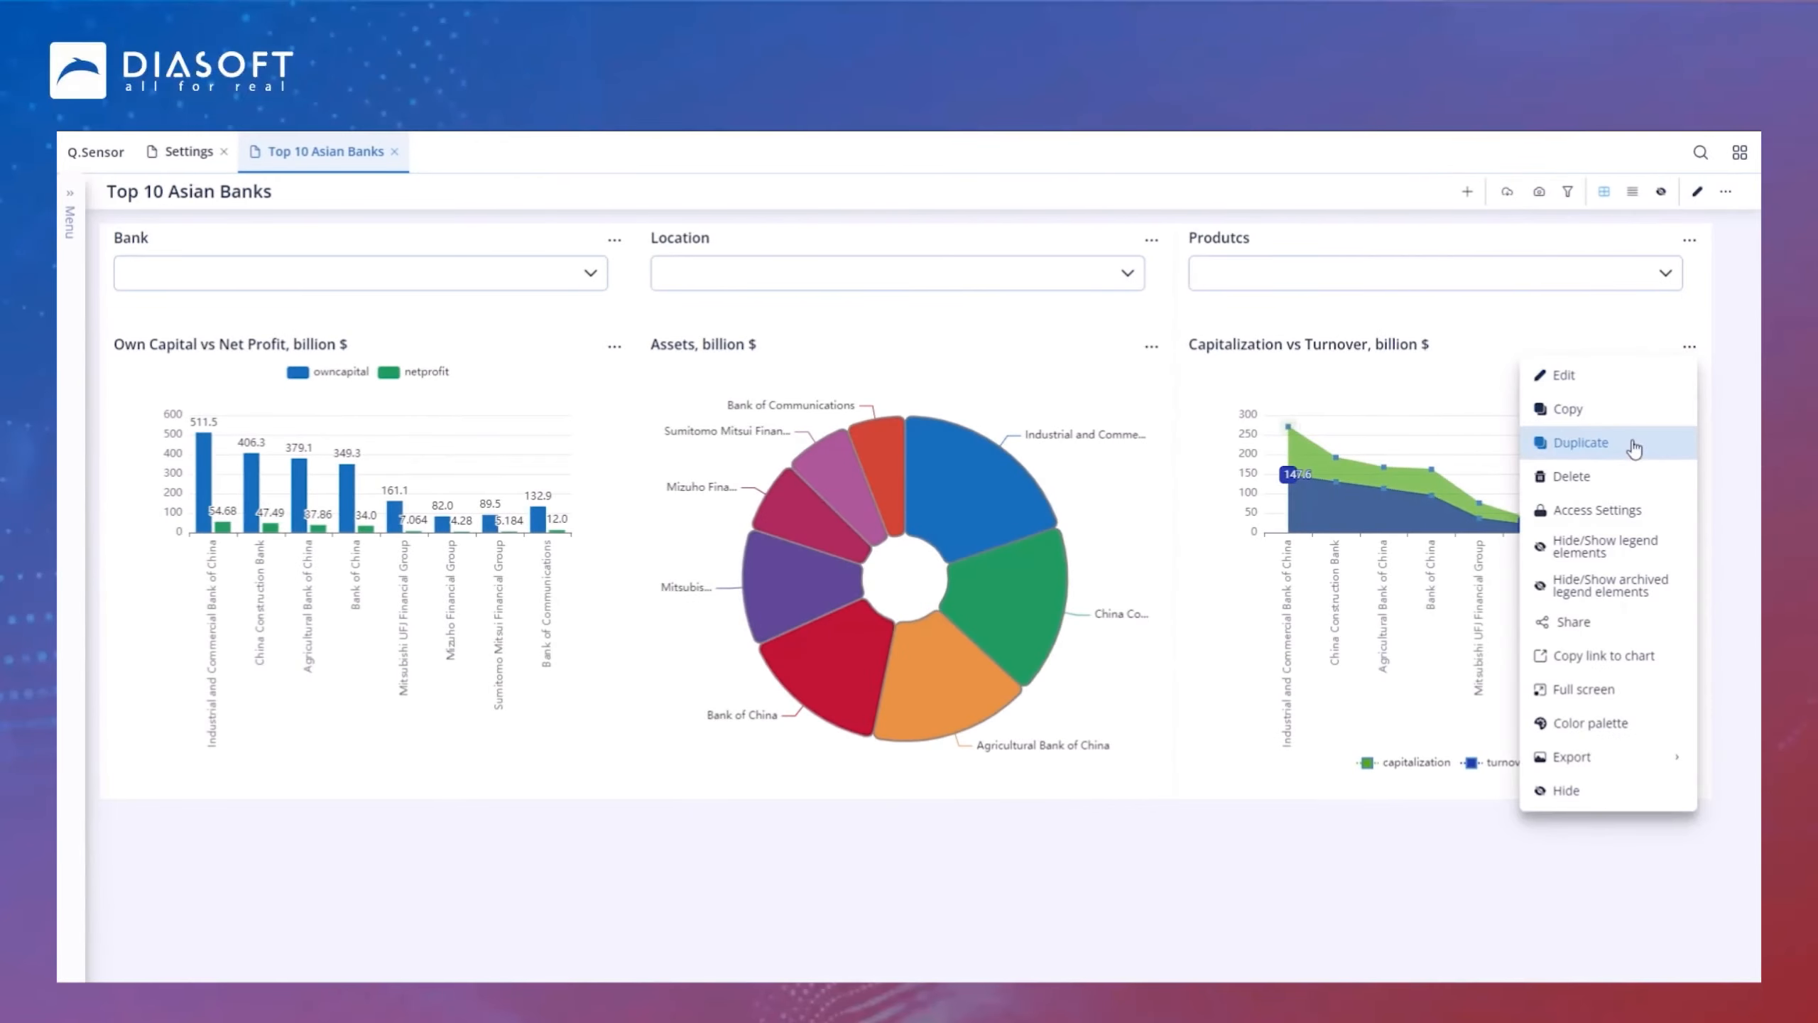
Step: Duplicate the Capitalization vs Turnover chart
left_click(1628, 441)
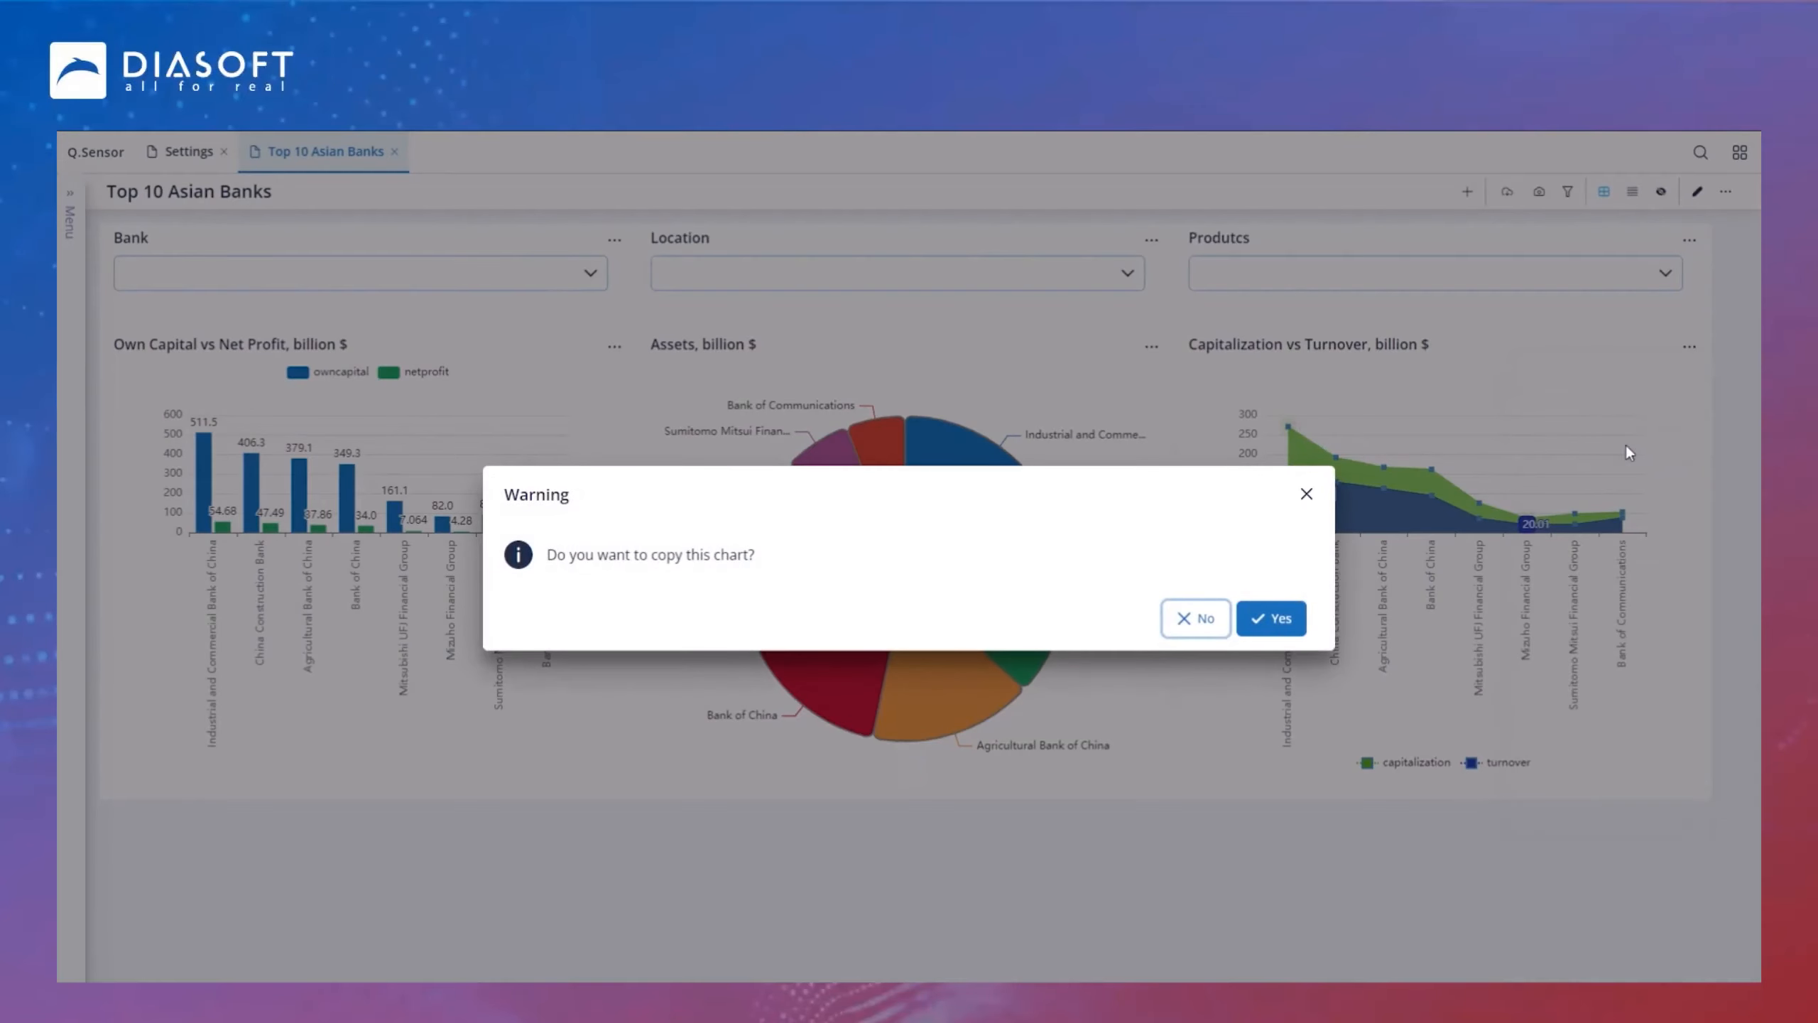
left_click(1271, 617)
scroll(859, 824, "down", 4)
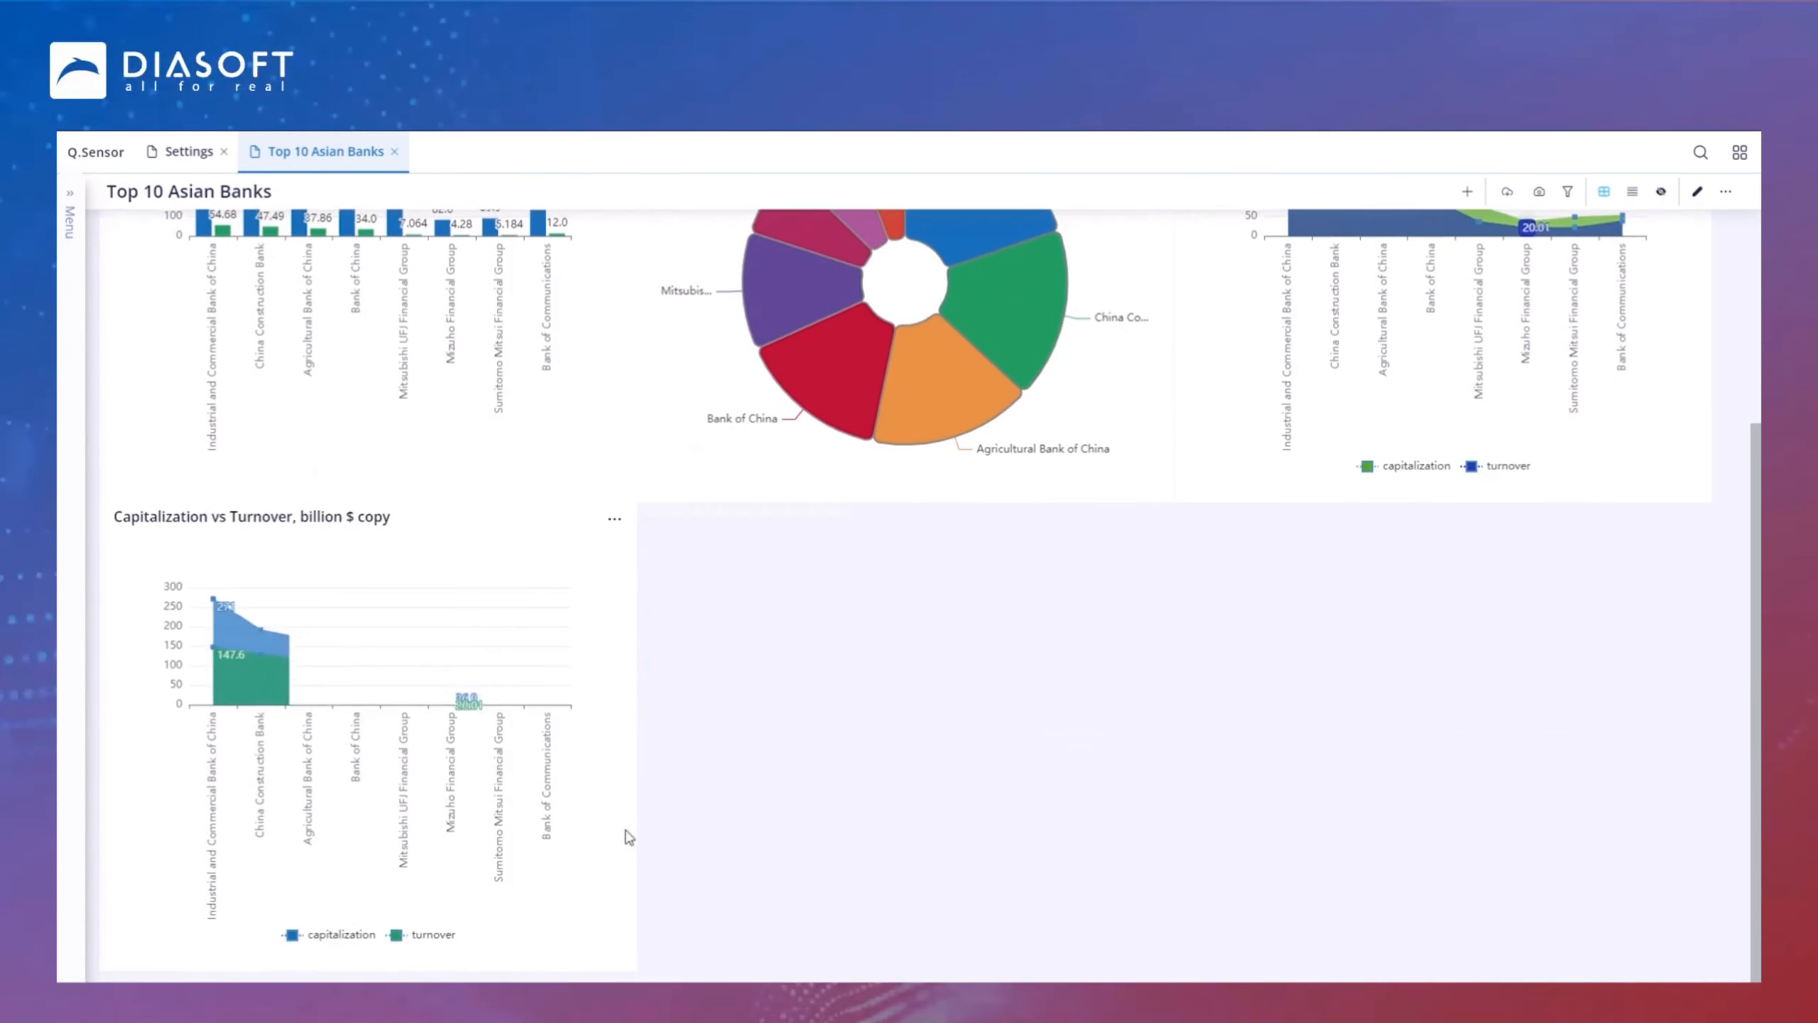
Step: Edit the Capitalization vs Turnover copy and remove its Line chart element
left_click(616, 520)
left_click(617, 550)
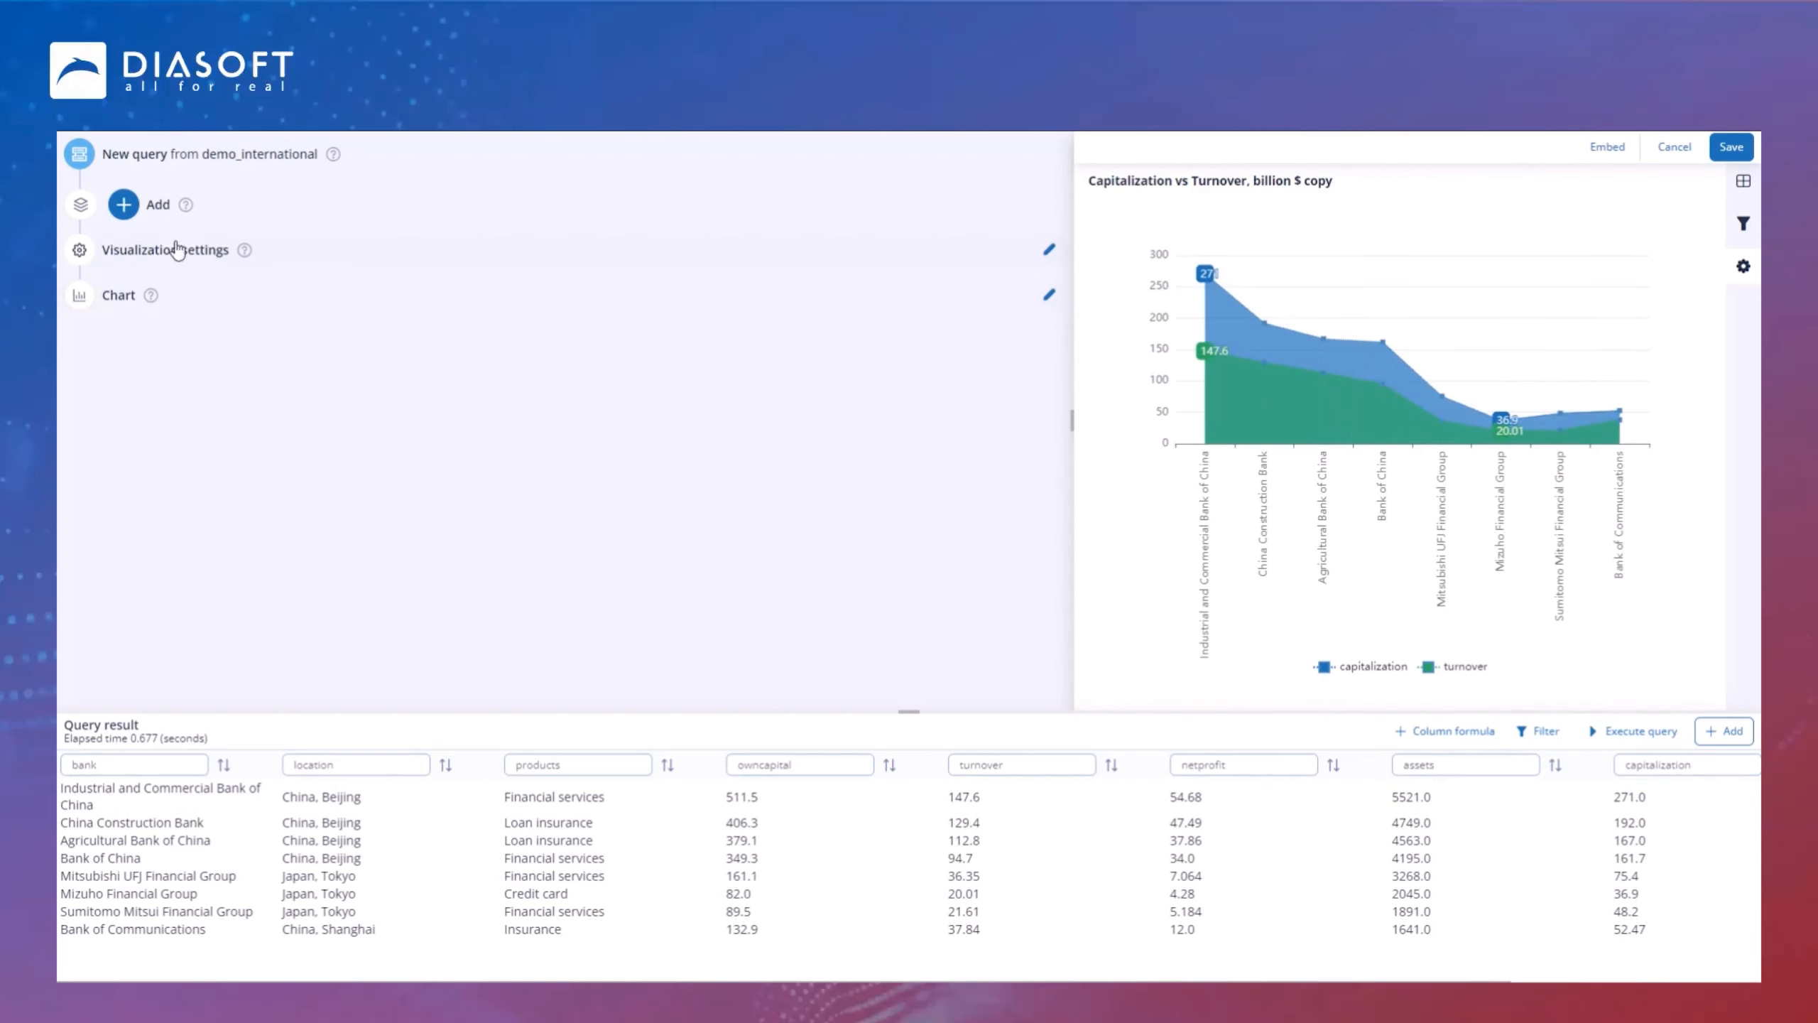
left_click(165, 249)
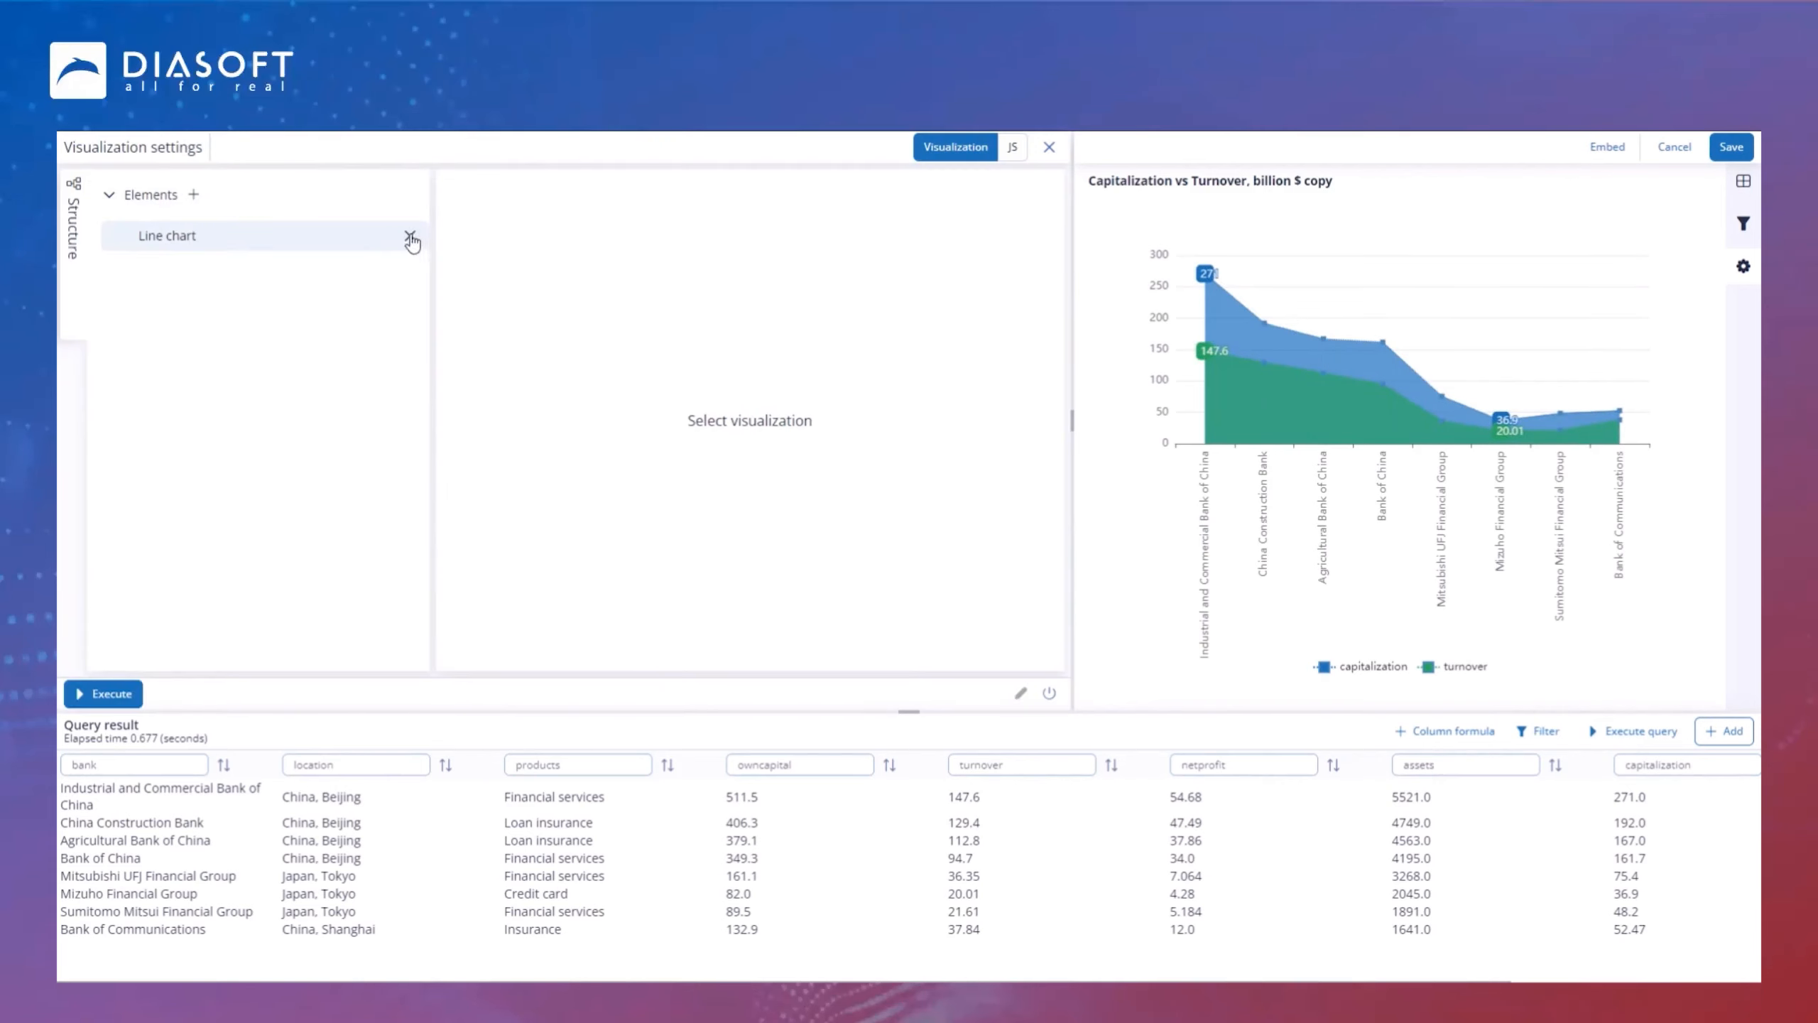
left_click(411, 237)
left_click(1269, 609)
Step: Add a Table v2 element to the copy's visualization
left_click(193, 194)
left_click(474, 458)
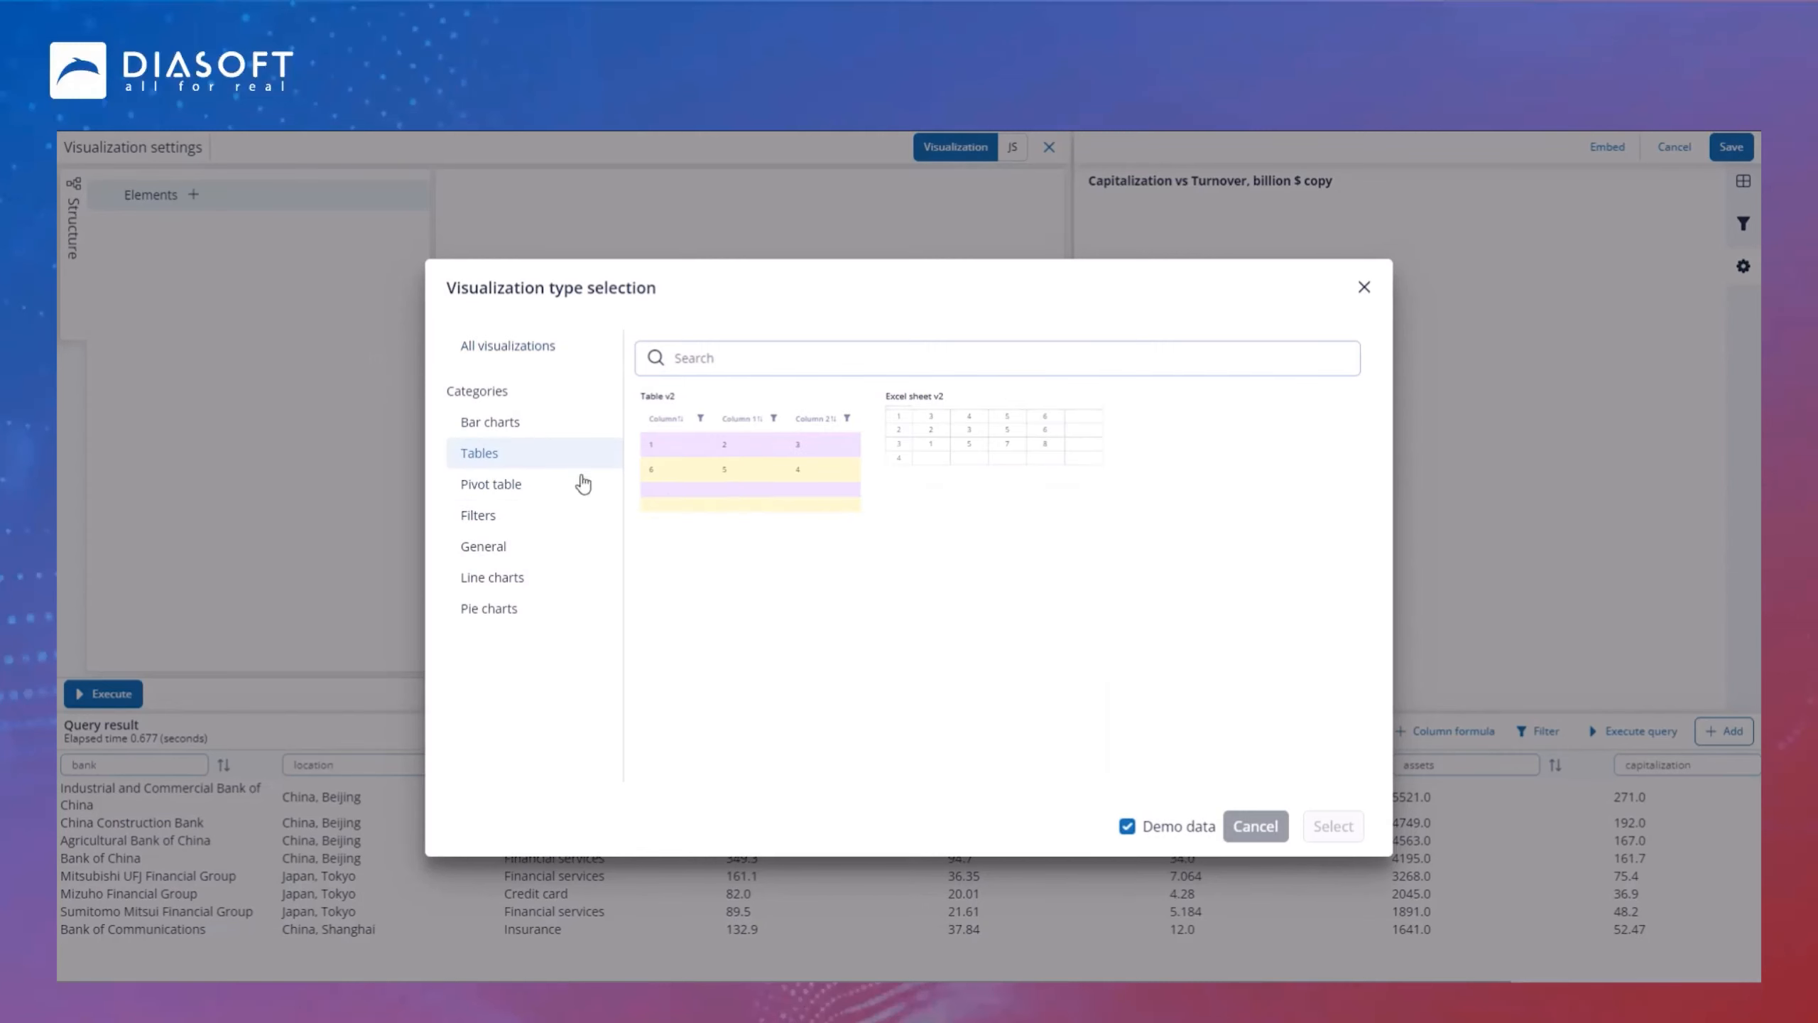
left_click(757, 485)
left_click(1333, 826)
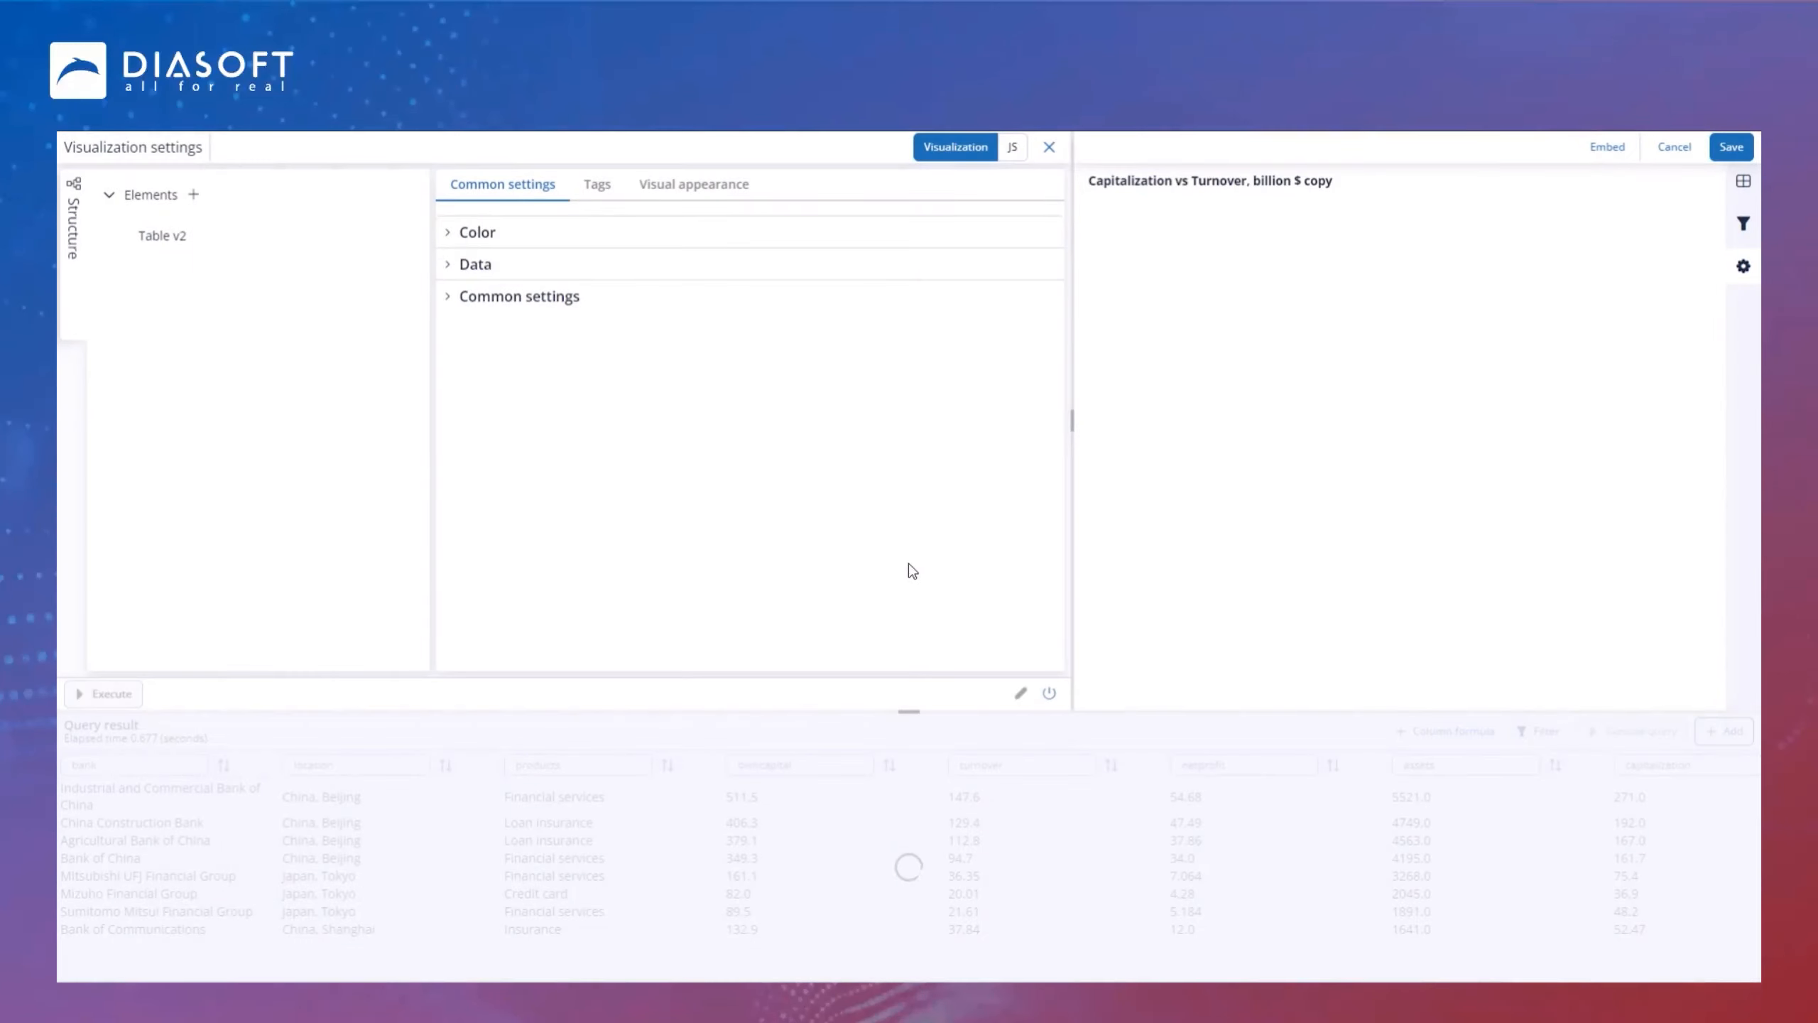
Step: Set the table's even line color to #d2e1f7 and odd line color to #ffffff
left_click(451, 232)
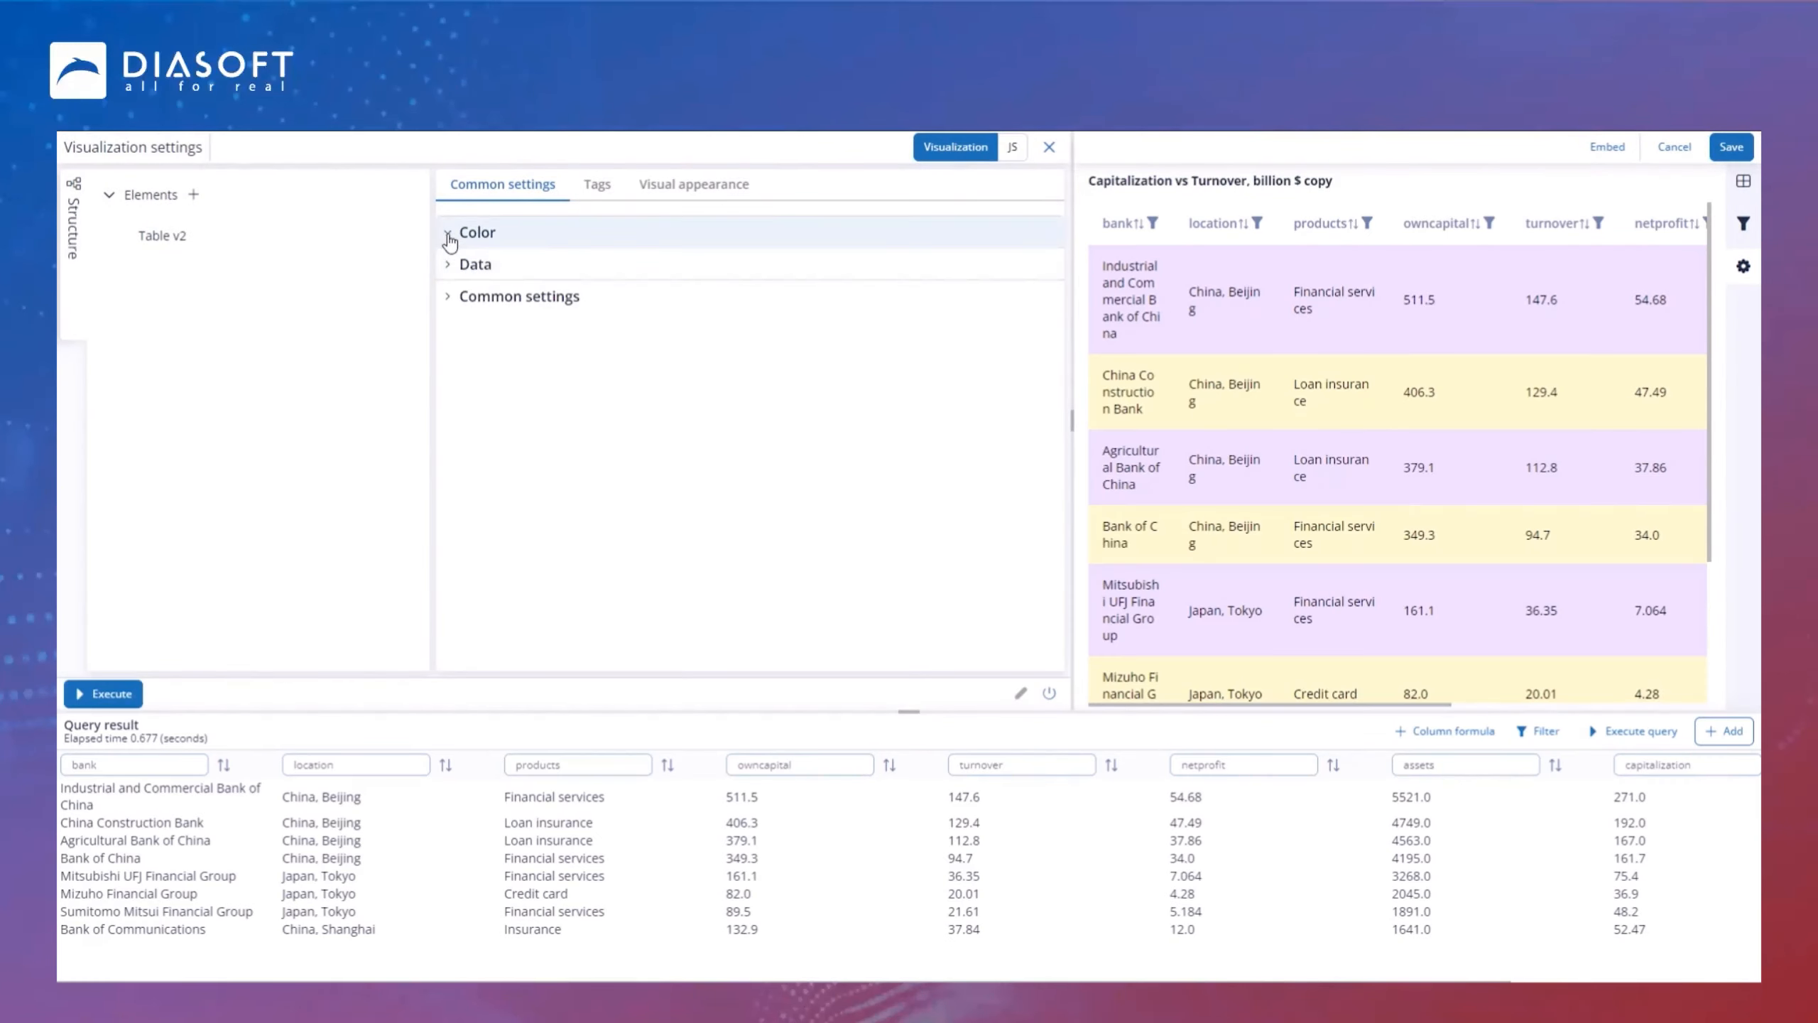
left_click(529, 301)
left_click(617, 380)
left_click_drag(488, 340, 487, 332)
left_click(623, 254)
left_click(552, 392)
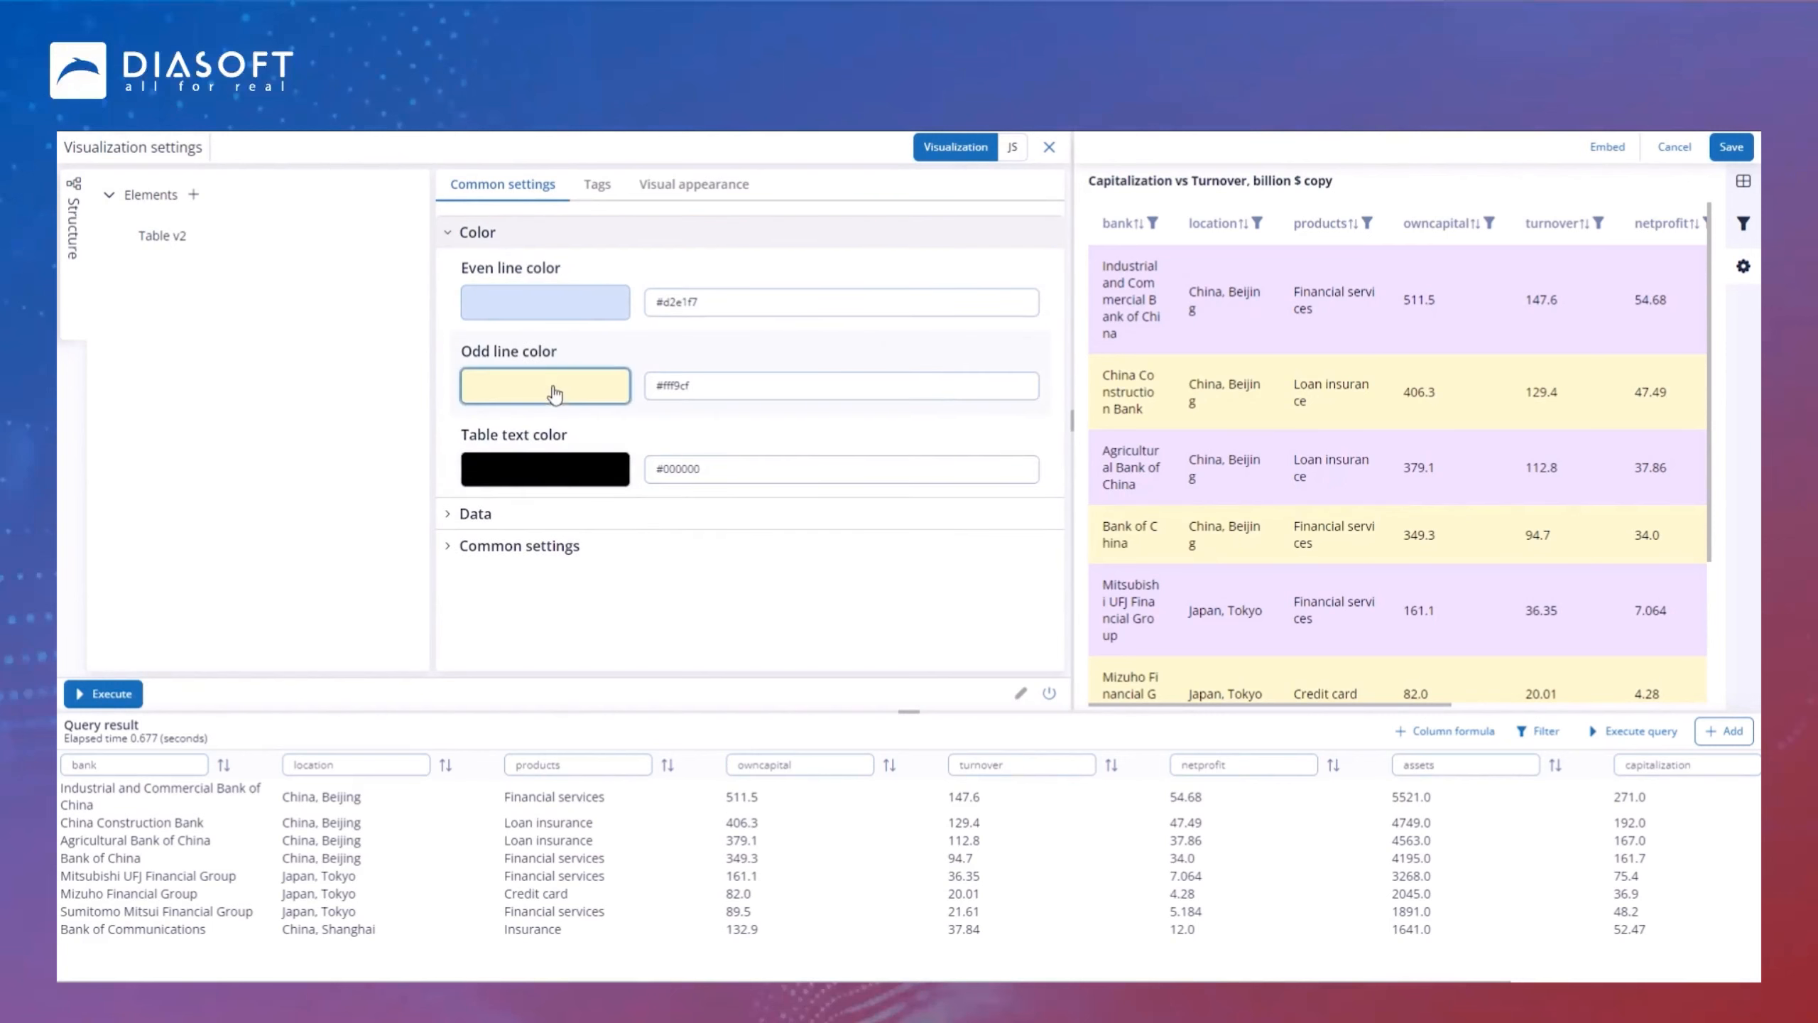
left_click_drag(506, 421, 464, 404)
left_click(635, 282)
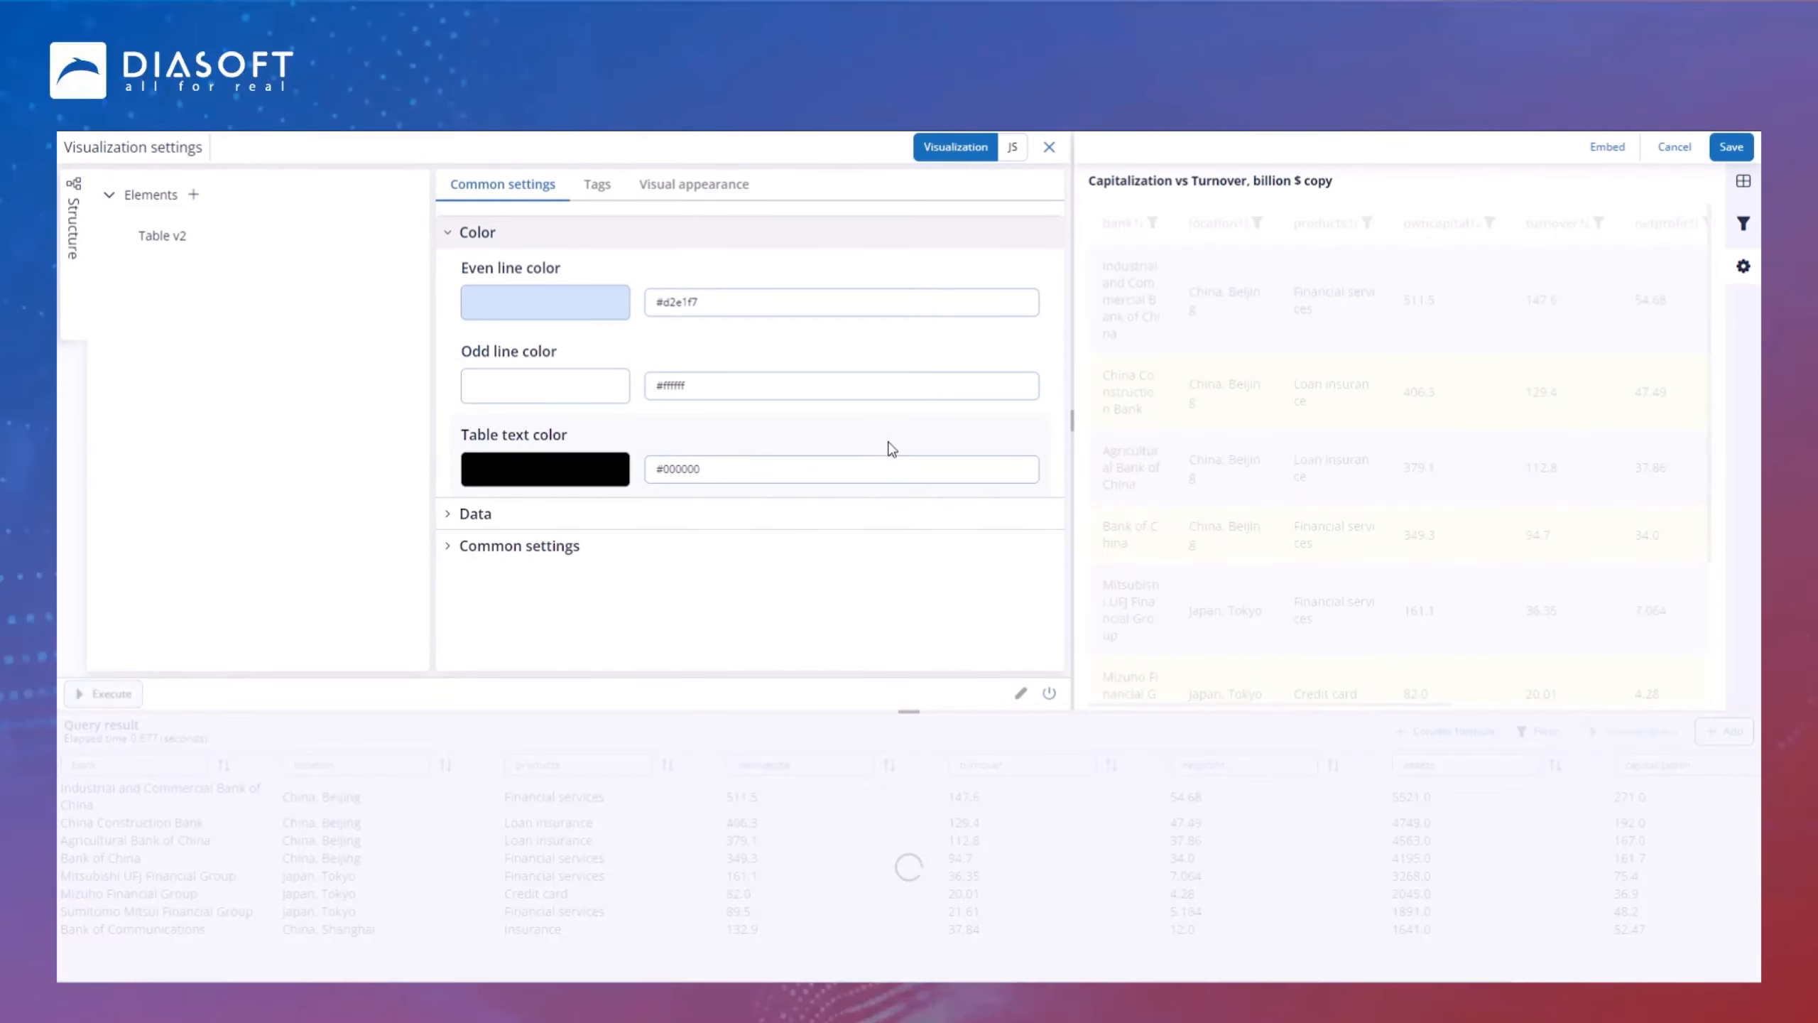
Step: Clear the table copy's chart name and save the visualization
left_click_drag(1379, 174, 1052, 186)
key("BackSpace")
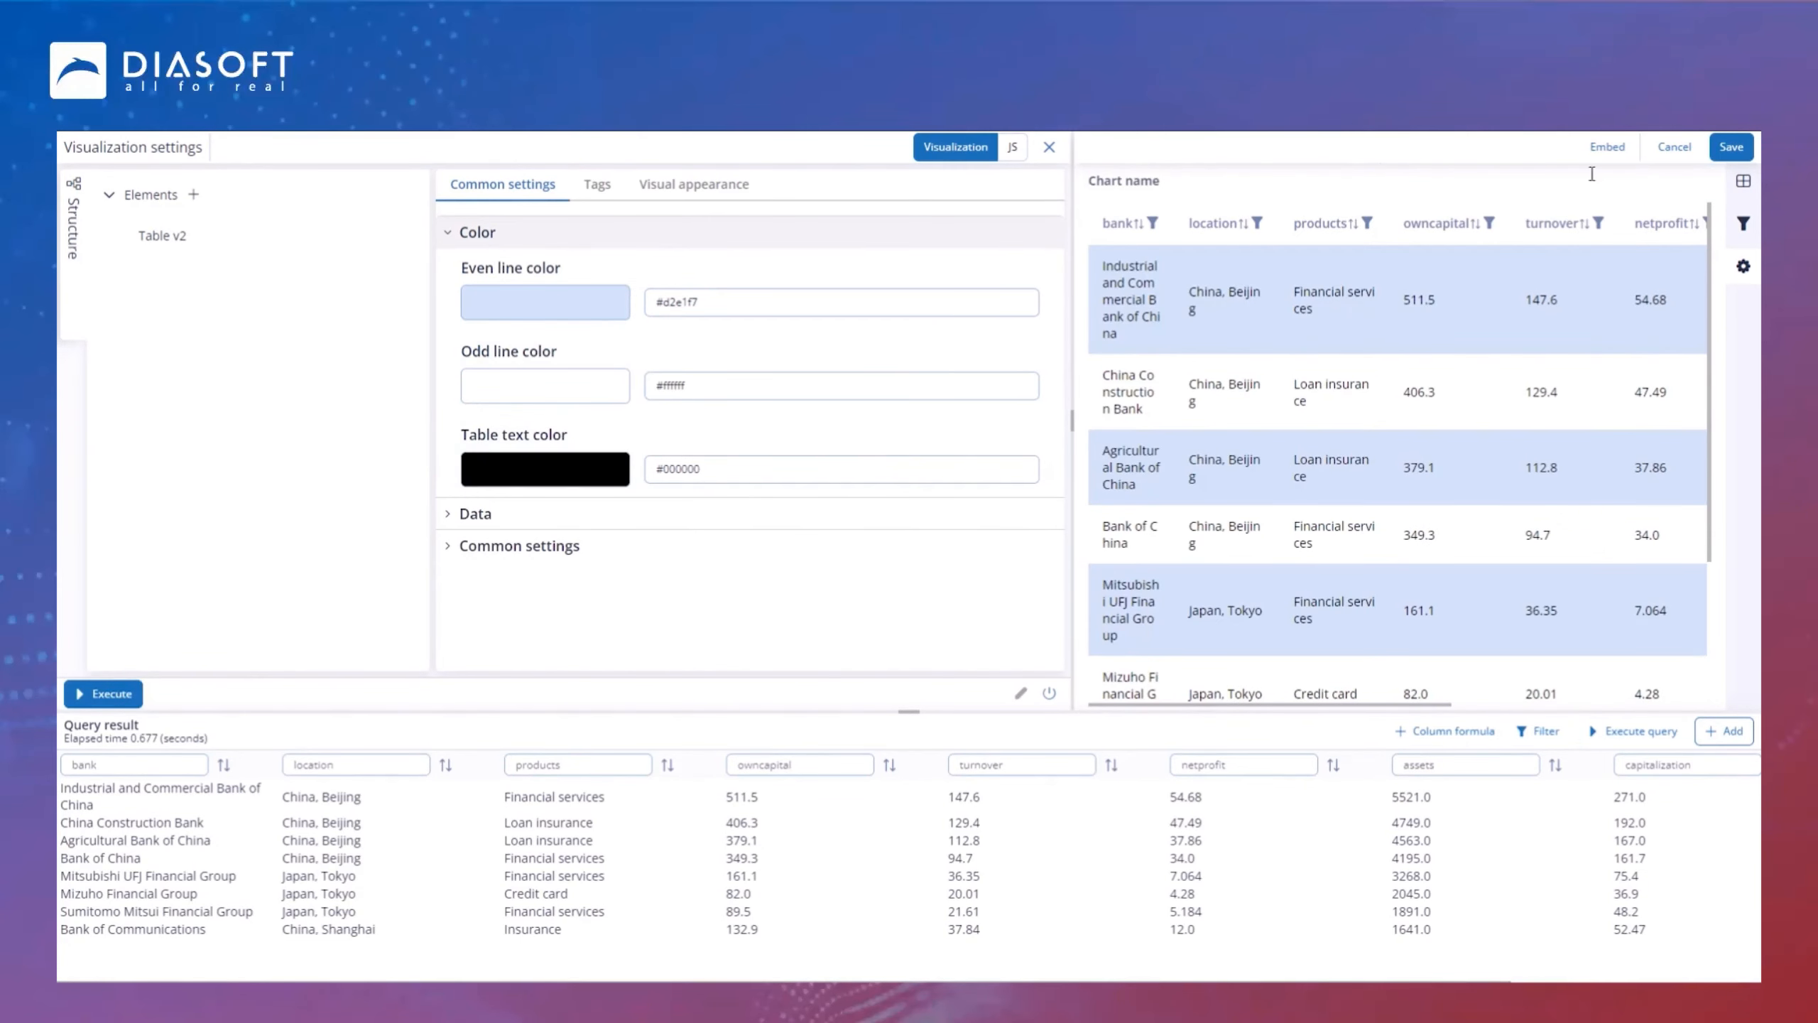
left_click(1730, 150)
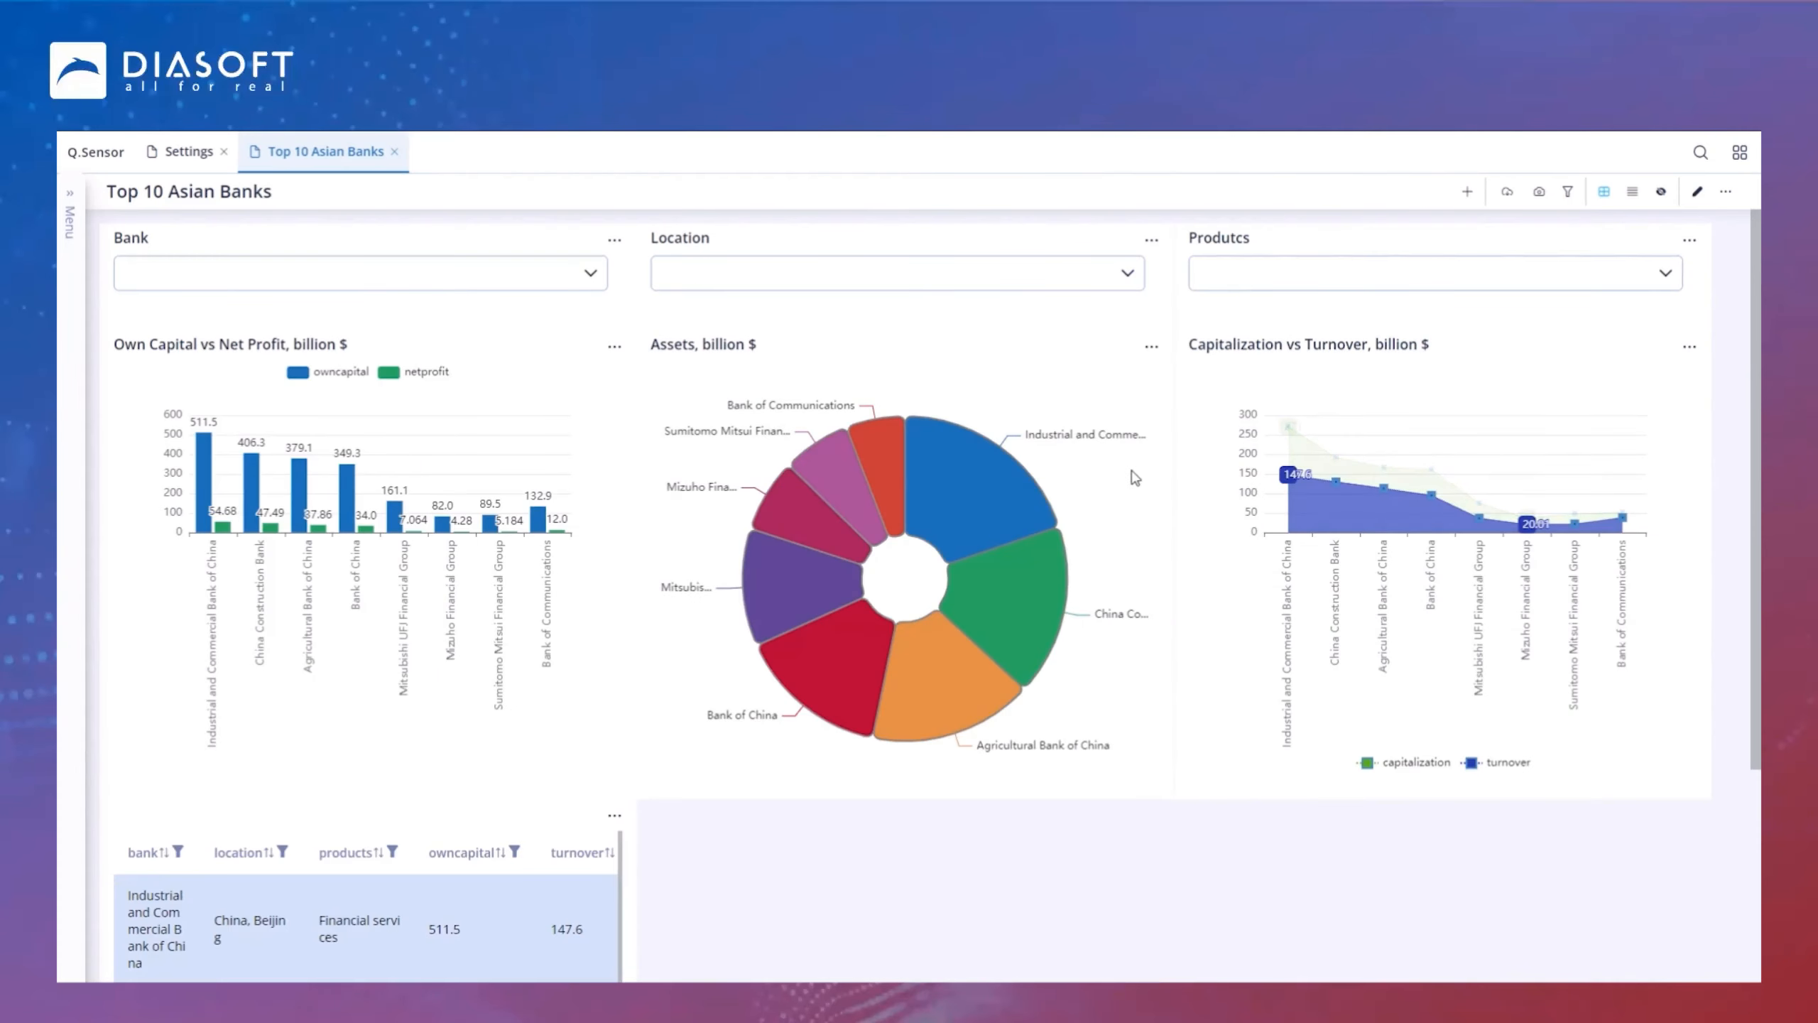
Step: Edit the dashboard layout, stretch the table widget across the full dashboard width, and save the layout
left_click(1697, 191)
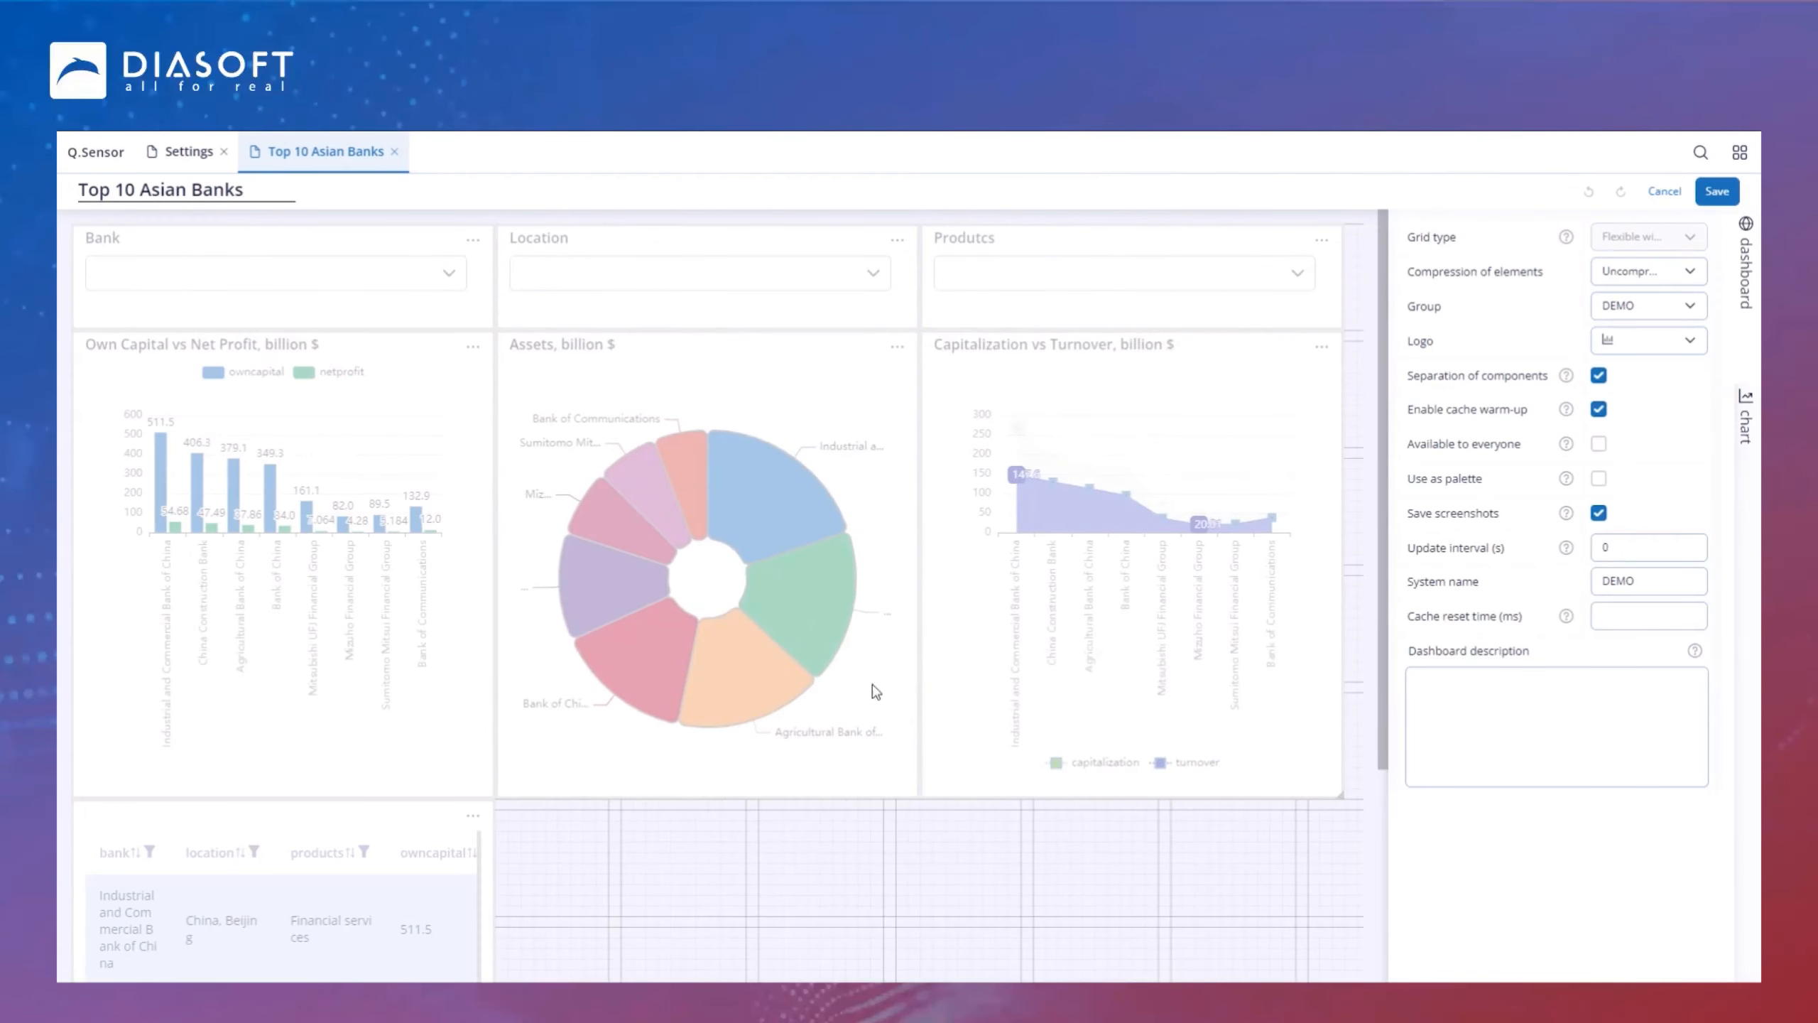
scroll(608, 830, "down", 4)
left_click_drag(491, 974, 1336, 838)
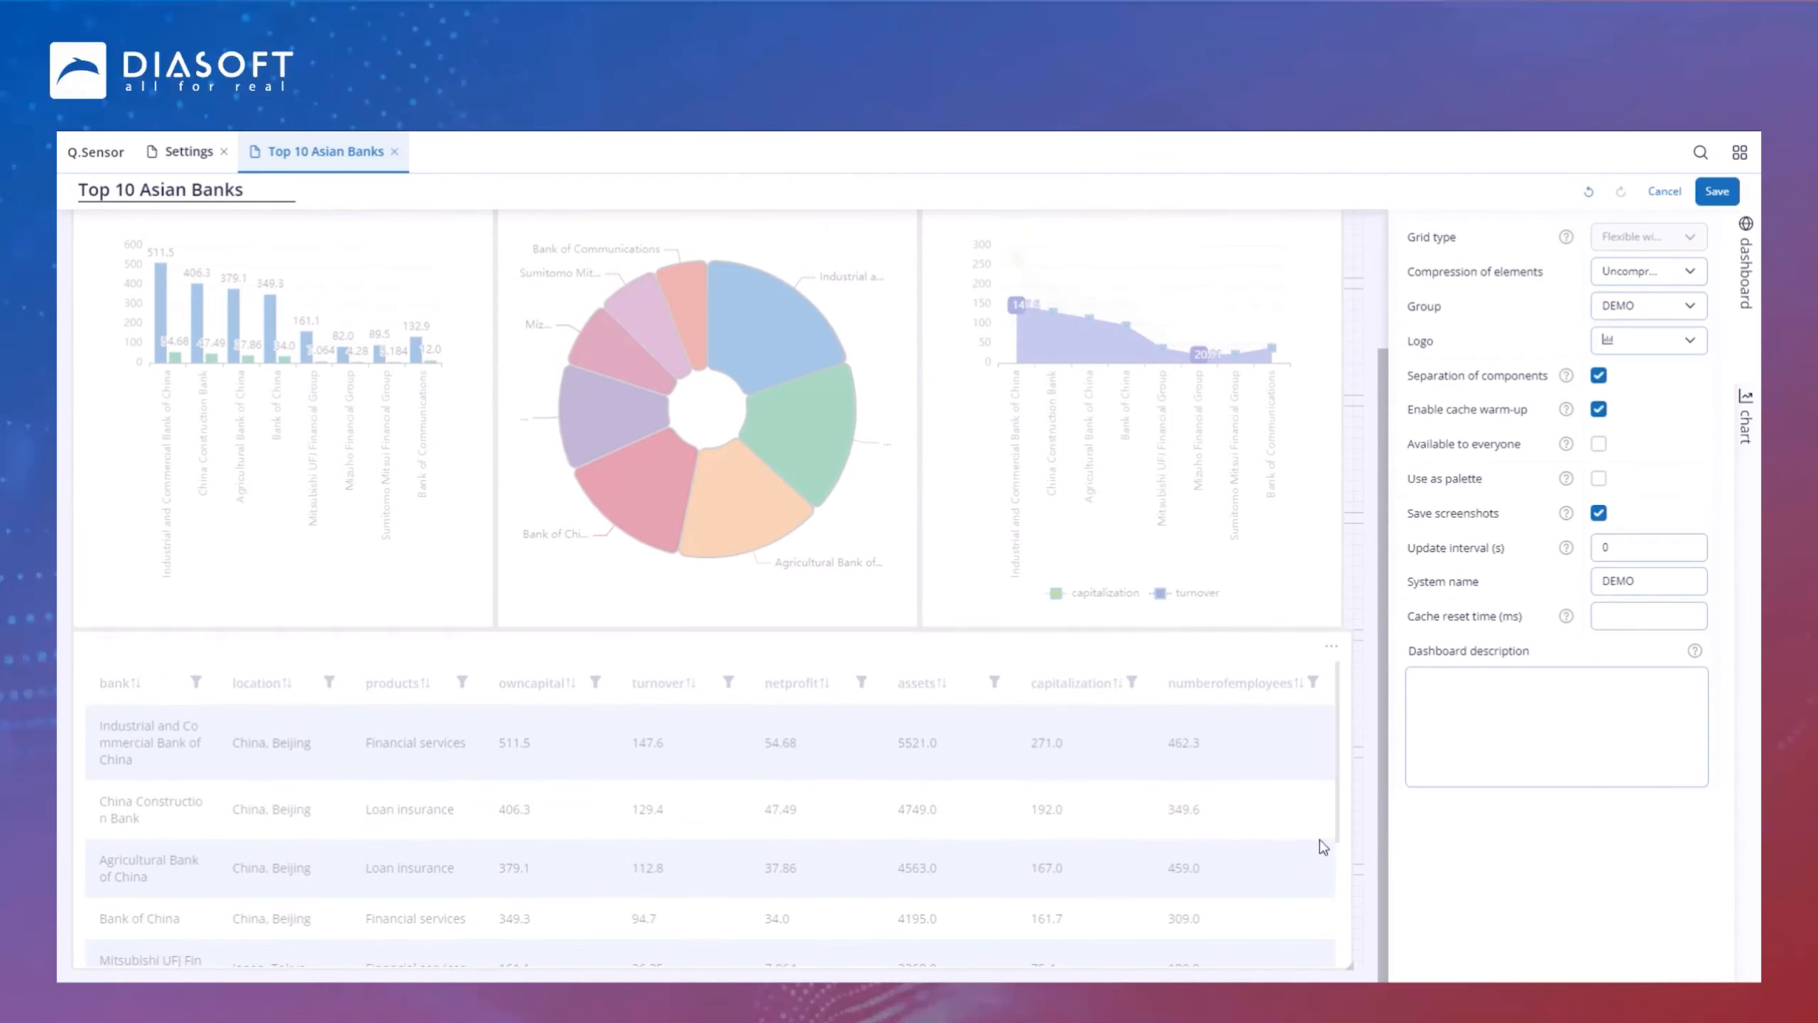
left_click_drag(1350, 964, 1337, 965)
left_click(1725, 194)
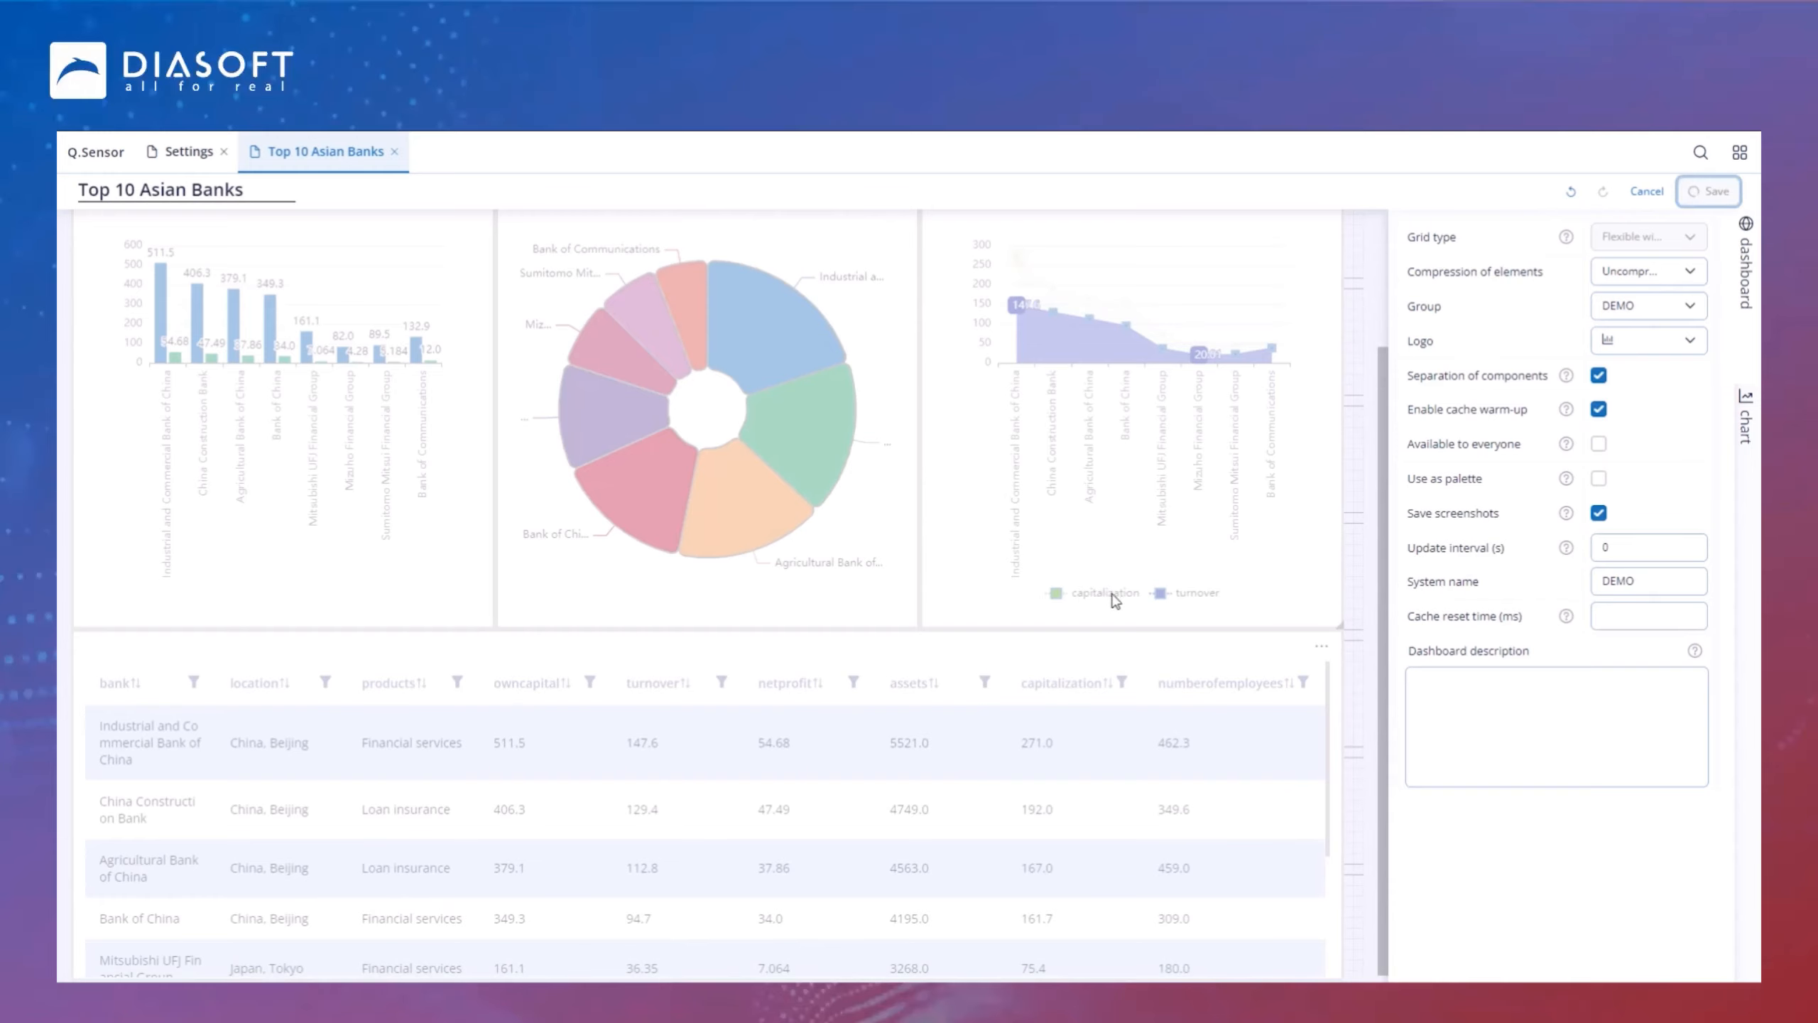
Step: Filter the dashboard by Location China, Beijing and Japan, Tokyo and review the updated charts
scroll(924, 562, "down", 3)
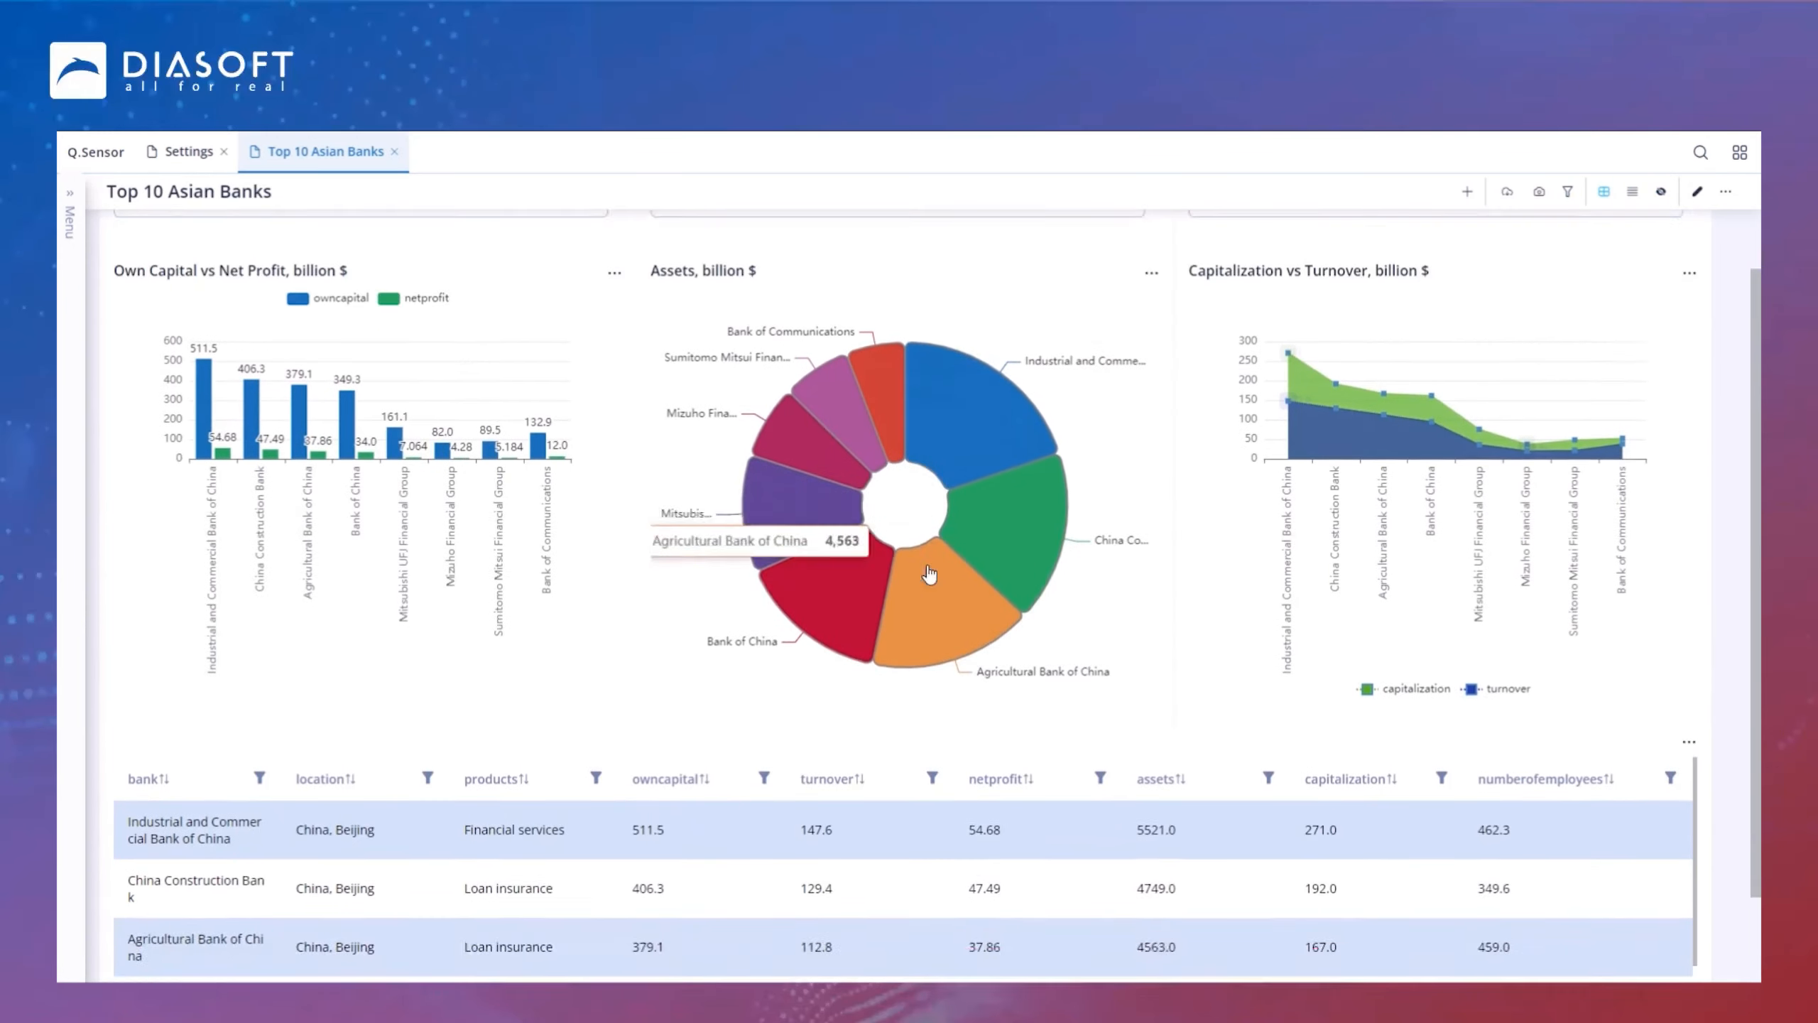
scroll(1030, 597, "up", 2)
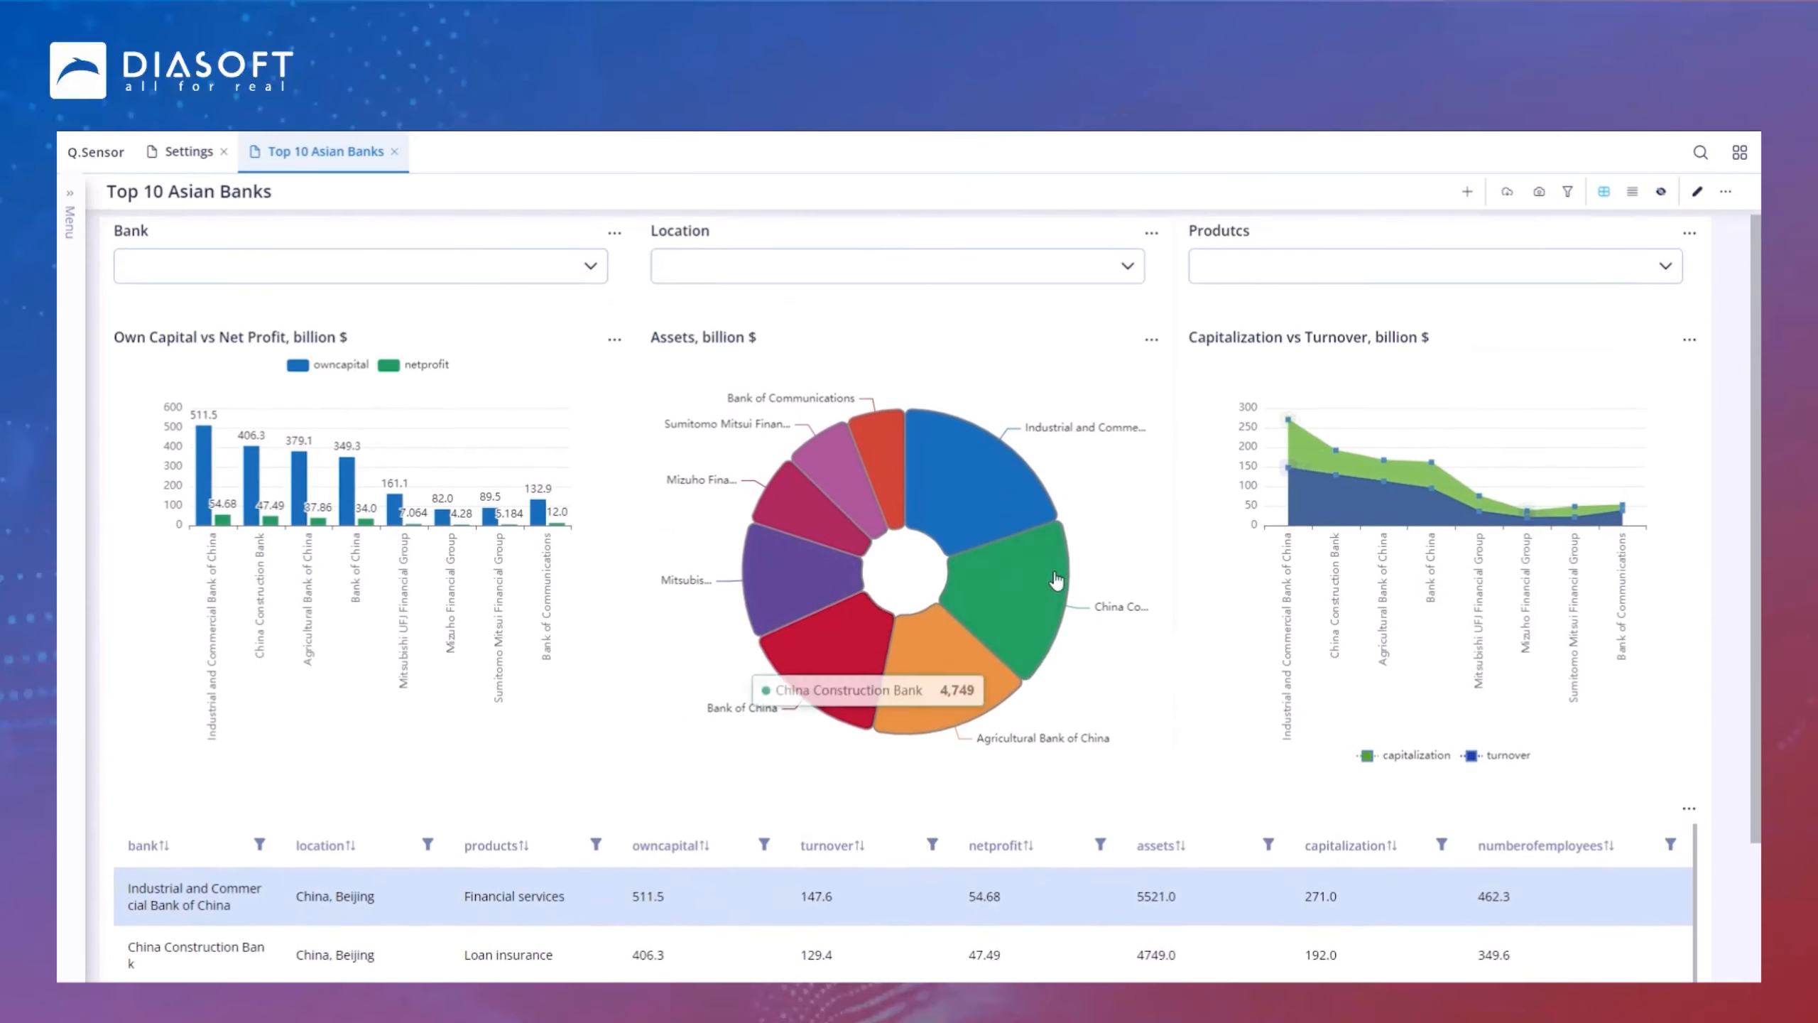
left_click(804, 285)
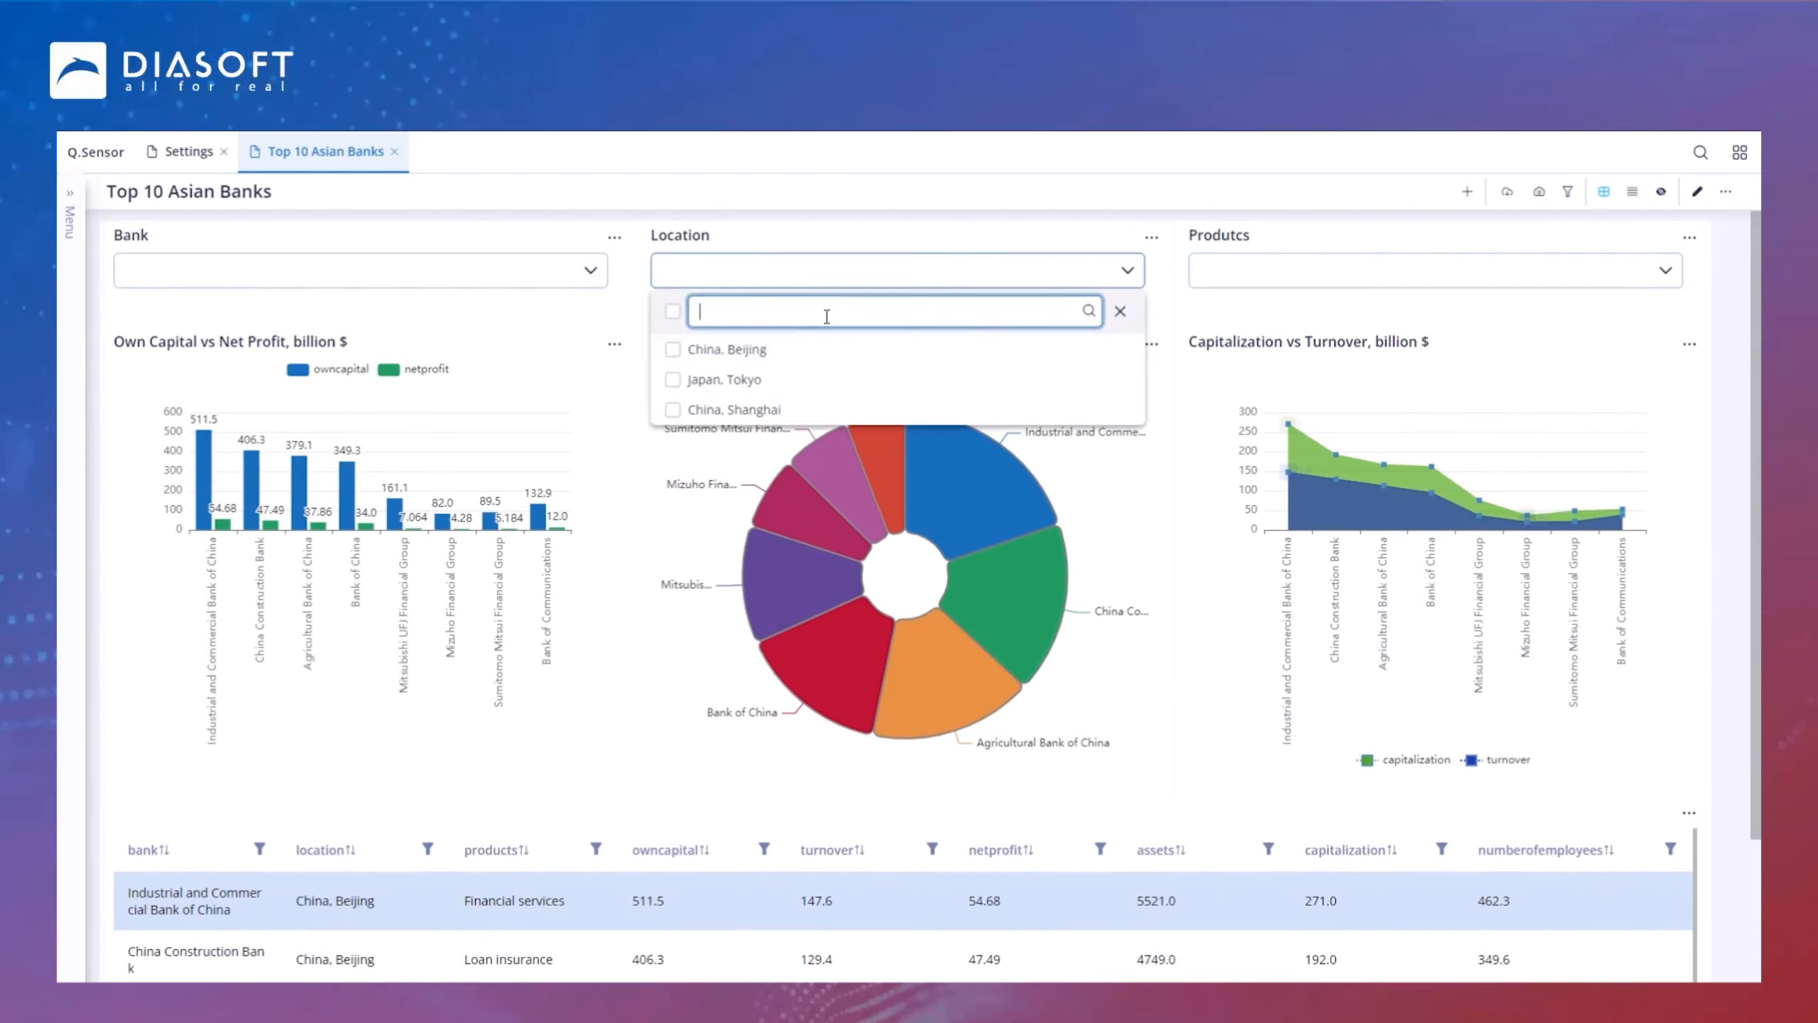
left_click(673, 349)
left_click(672, 379)
left_click(833, 228)
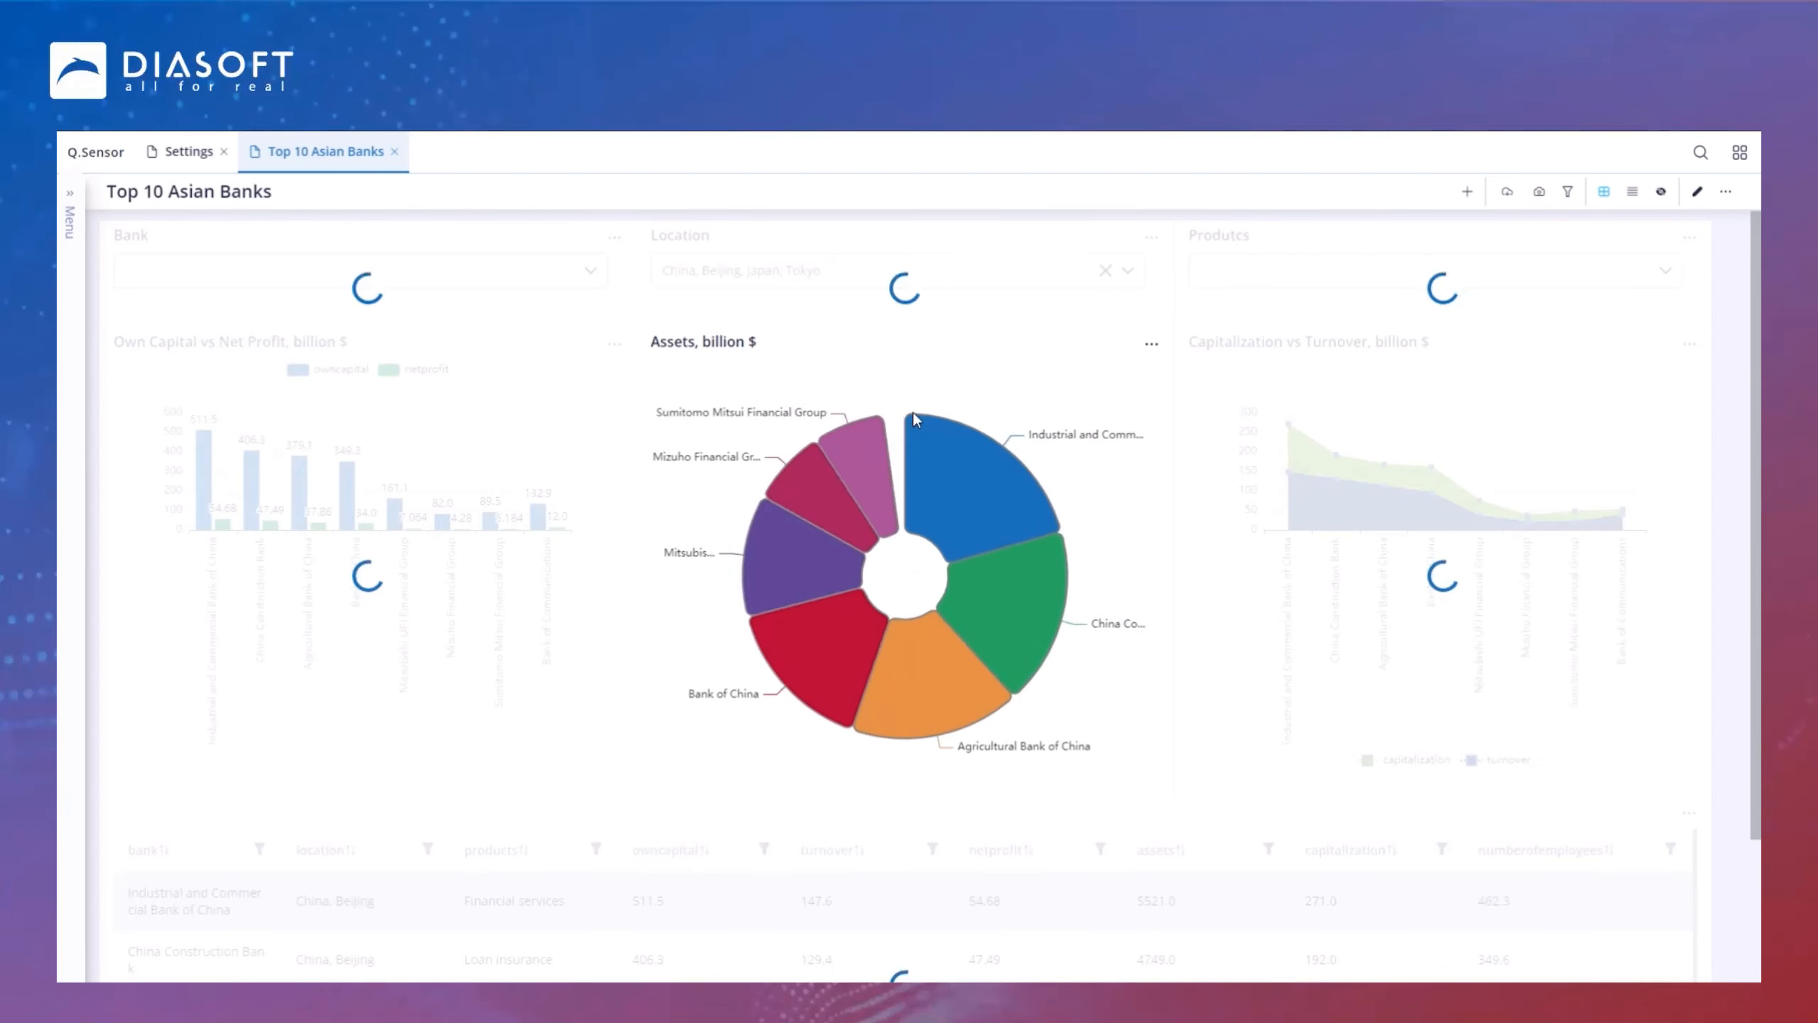
scroll(1135, 509, "down", 1)
scroll(1139, 517, "down", 2)
scroll(1135, 544, "up", 3)
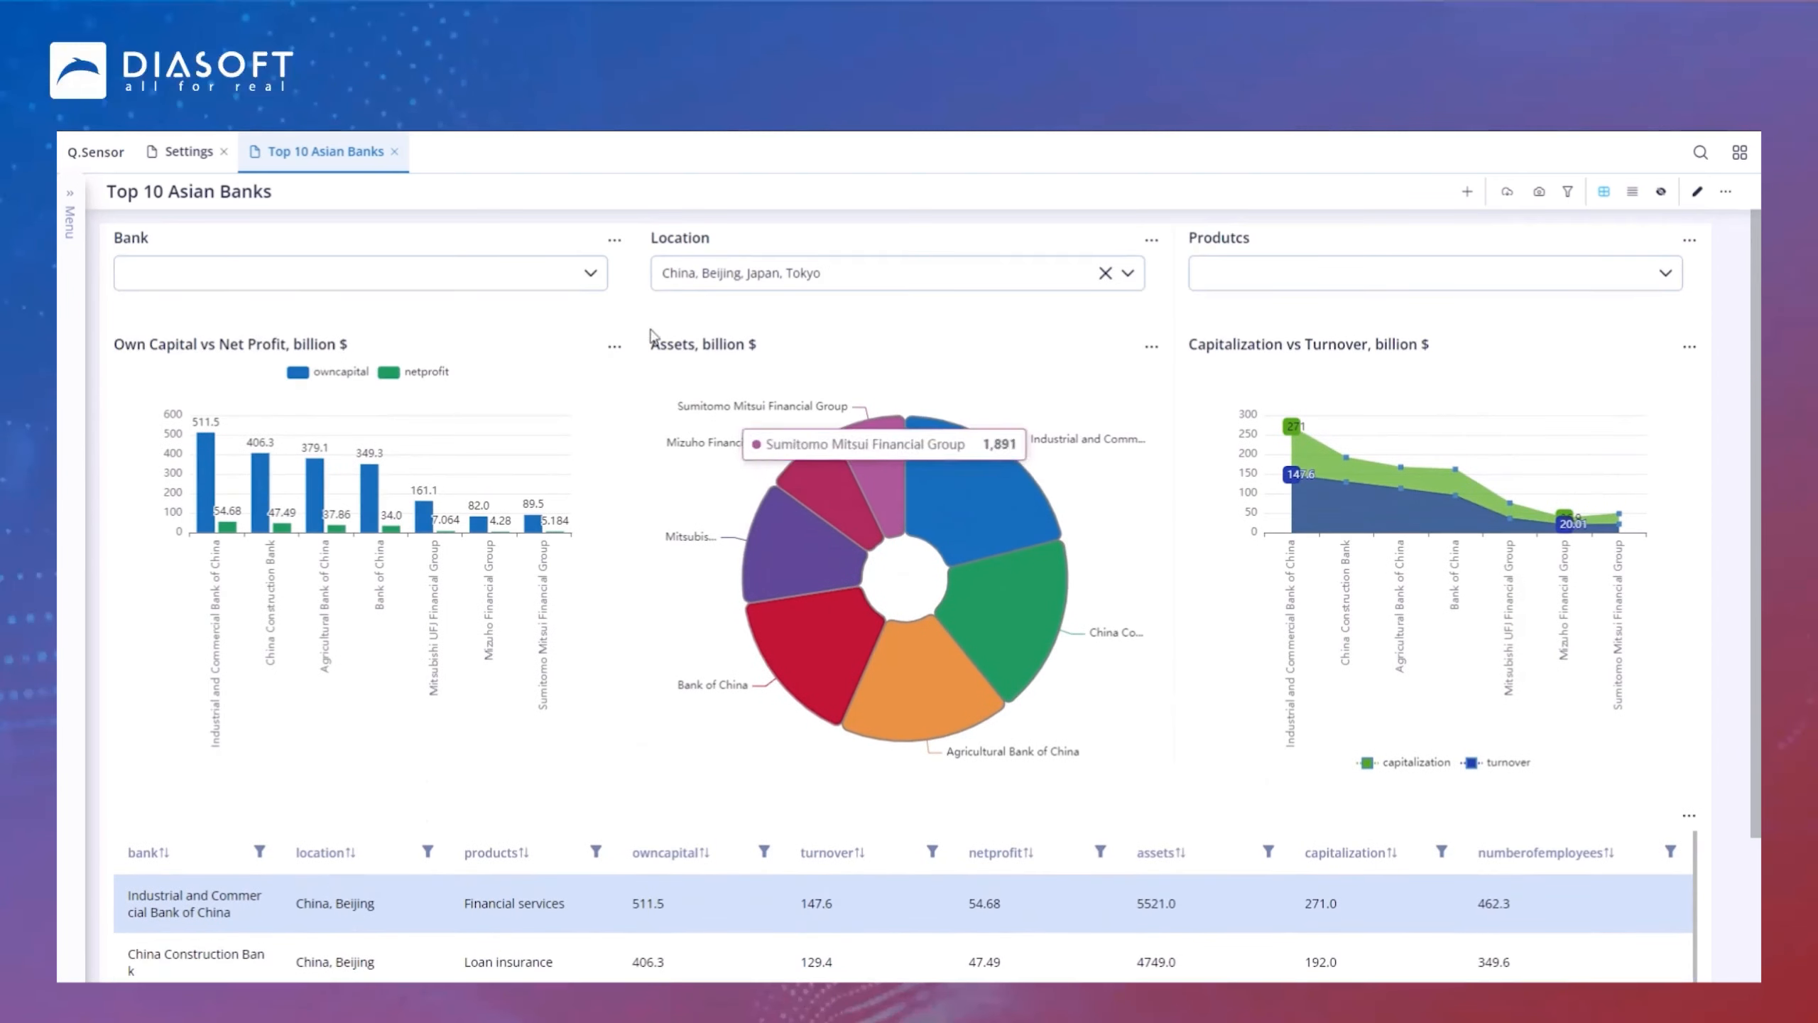
Step: Filter by the bank Industrial and Commercial Bank of China, then clear the Bank and Location filters
left_click(430, 272)
left_click(135, 351)
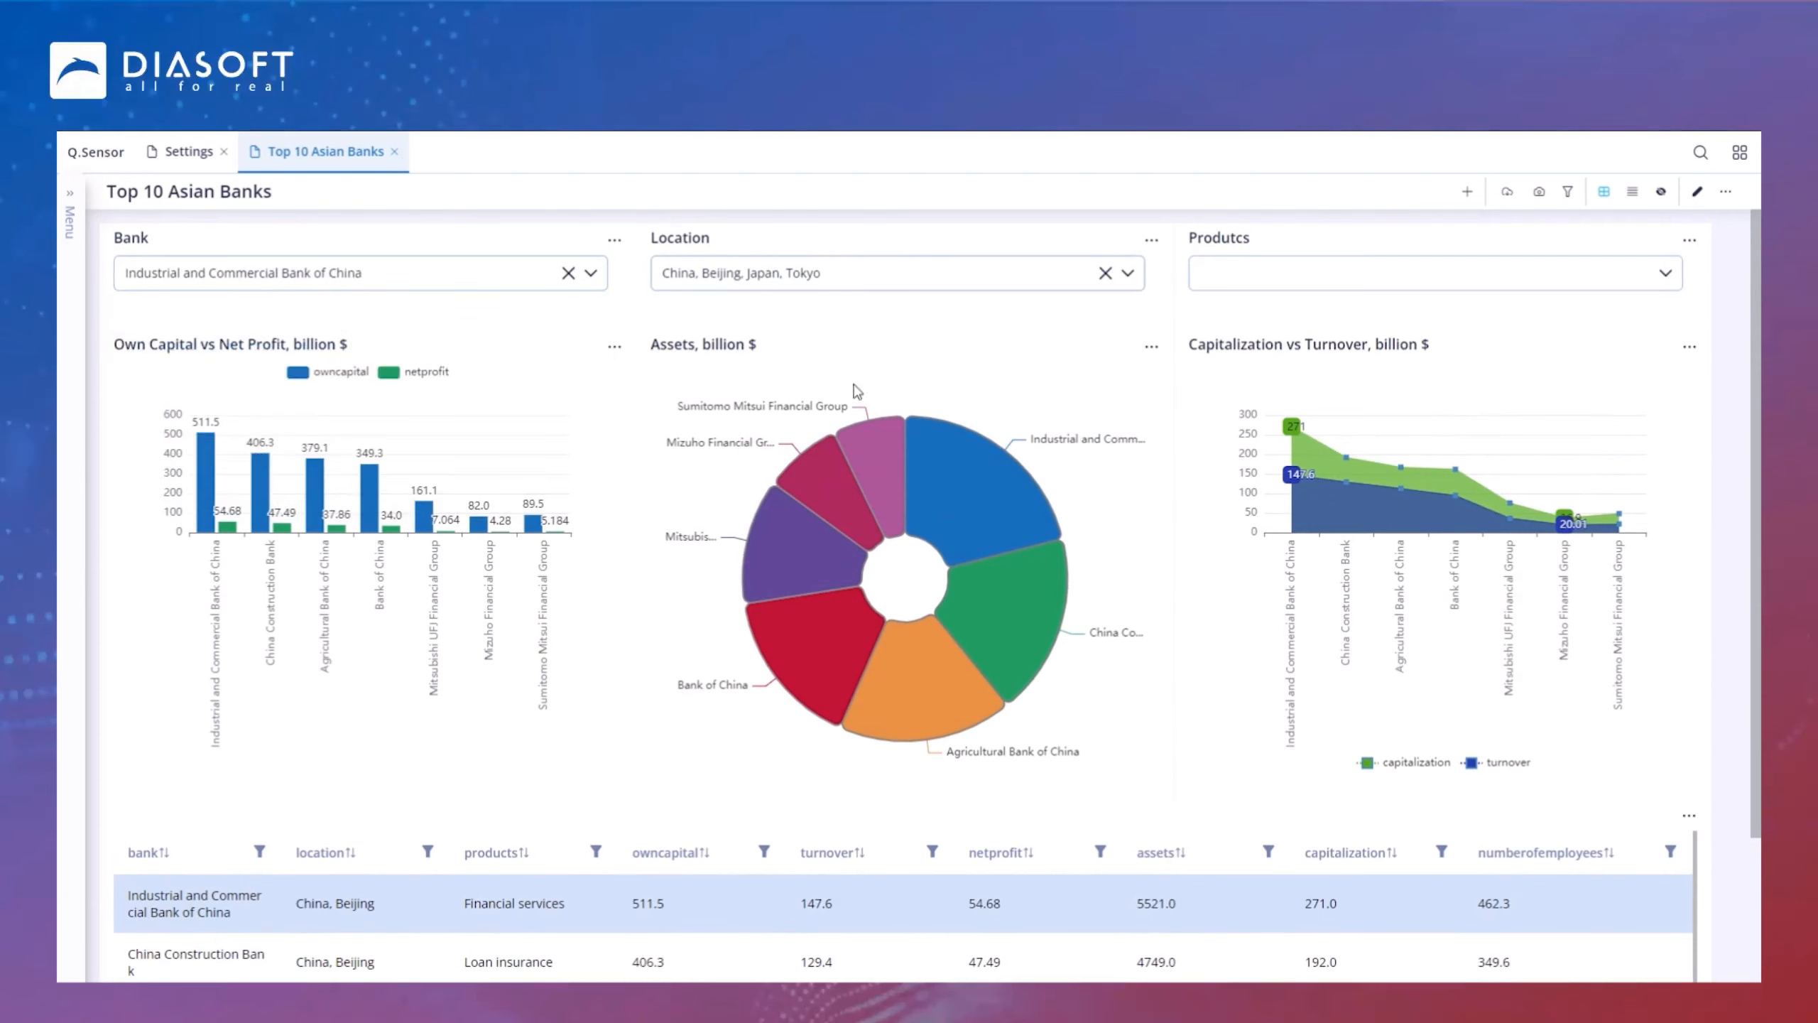
scroll(610, 652, "down", 3)
scroll(644, 641, "up", 3)
left_click(568, 272)
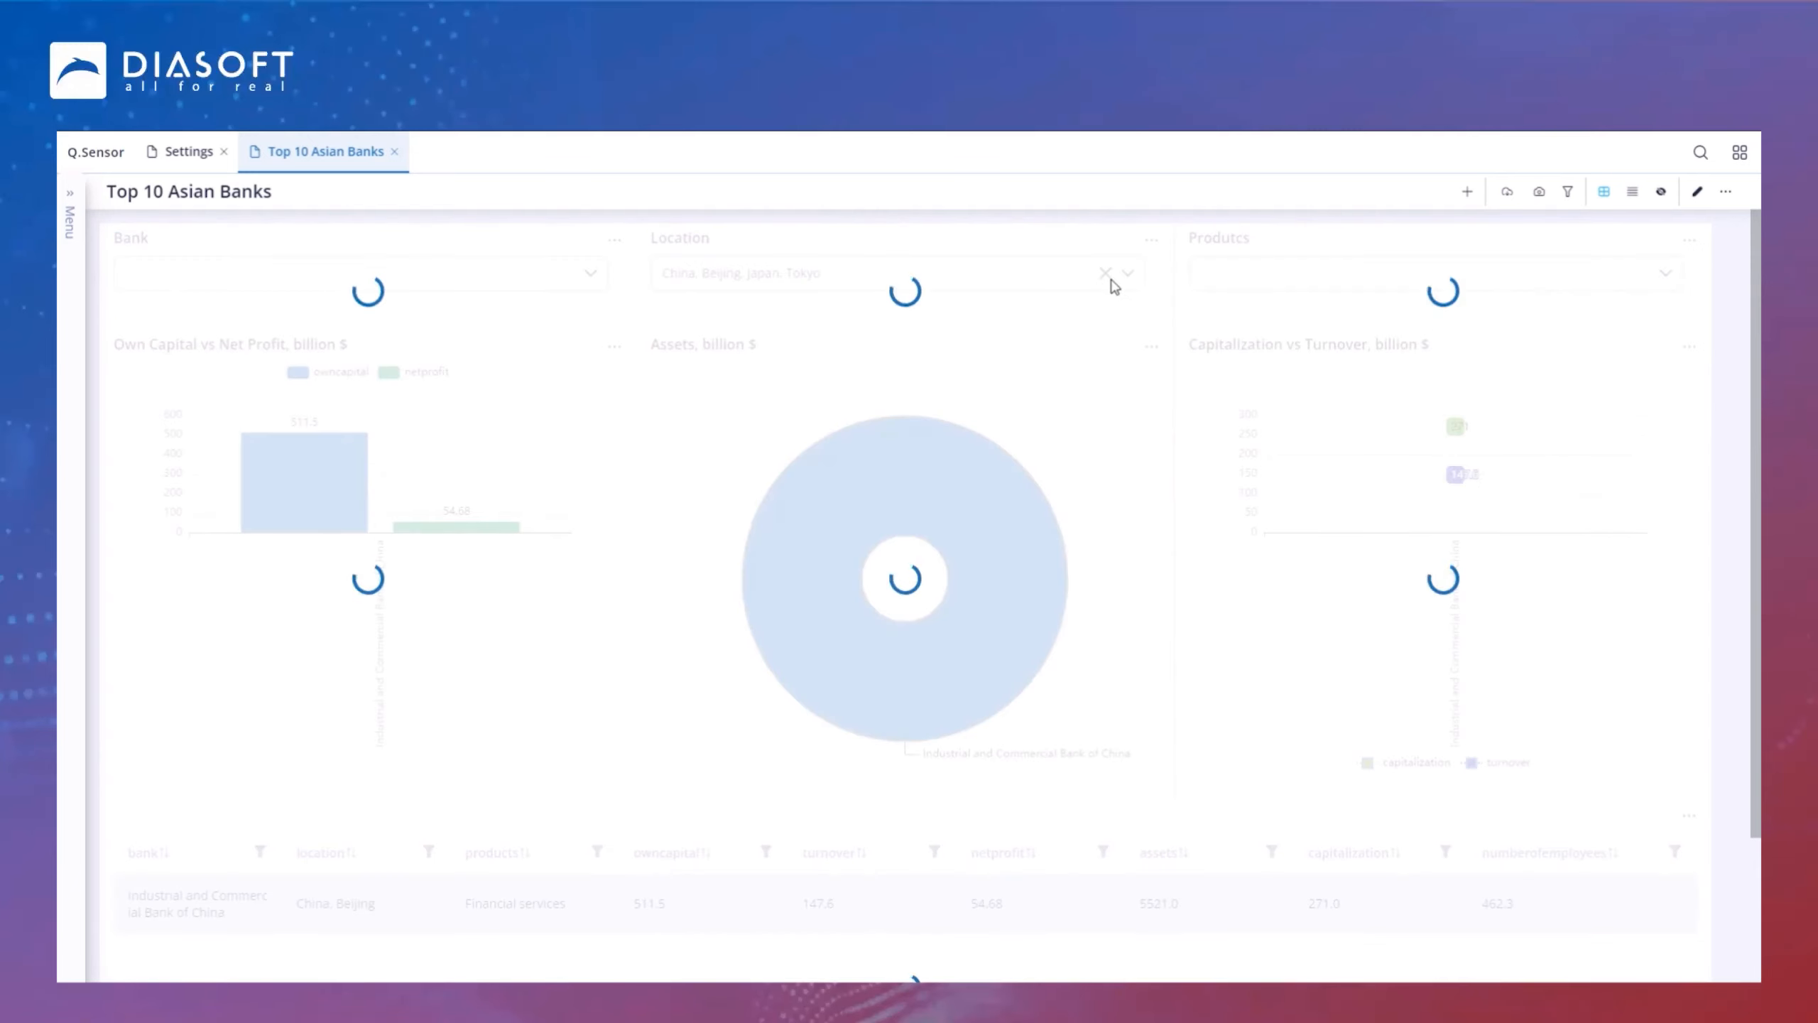
left_click(1106, 275)
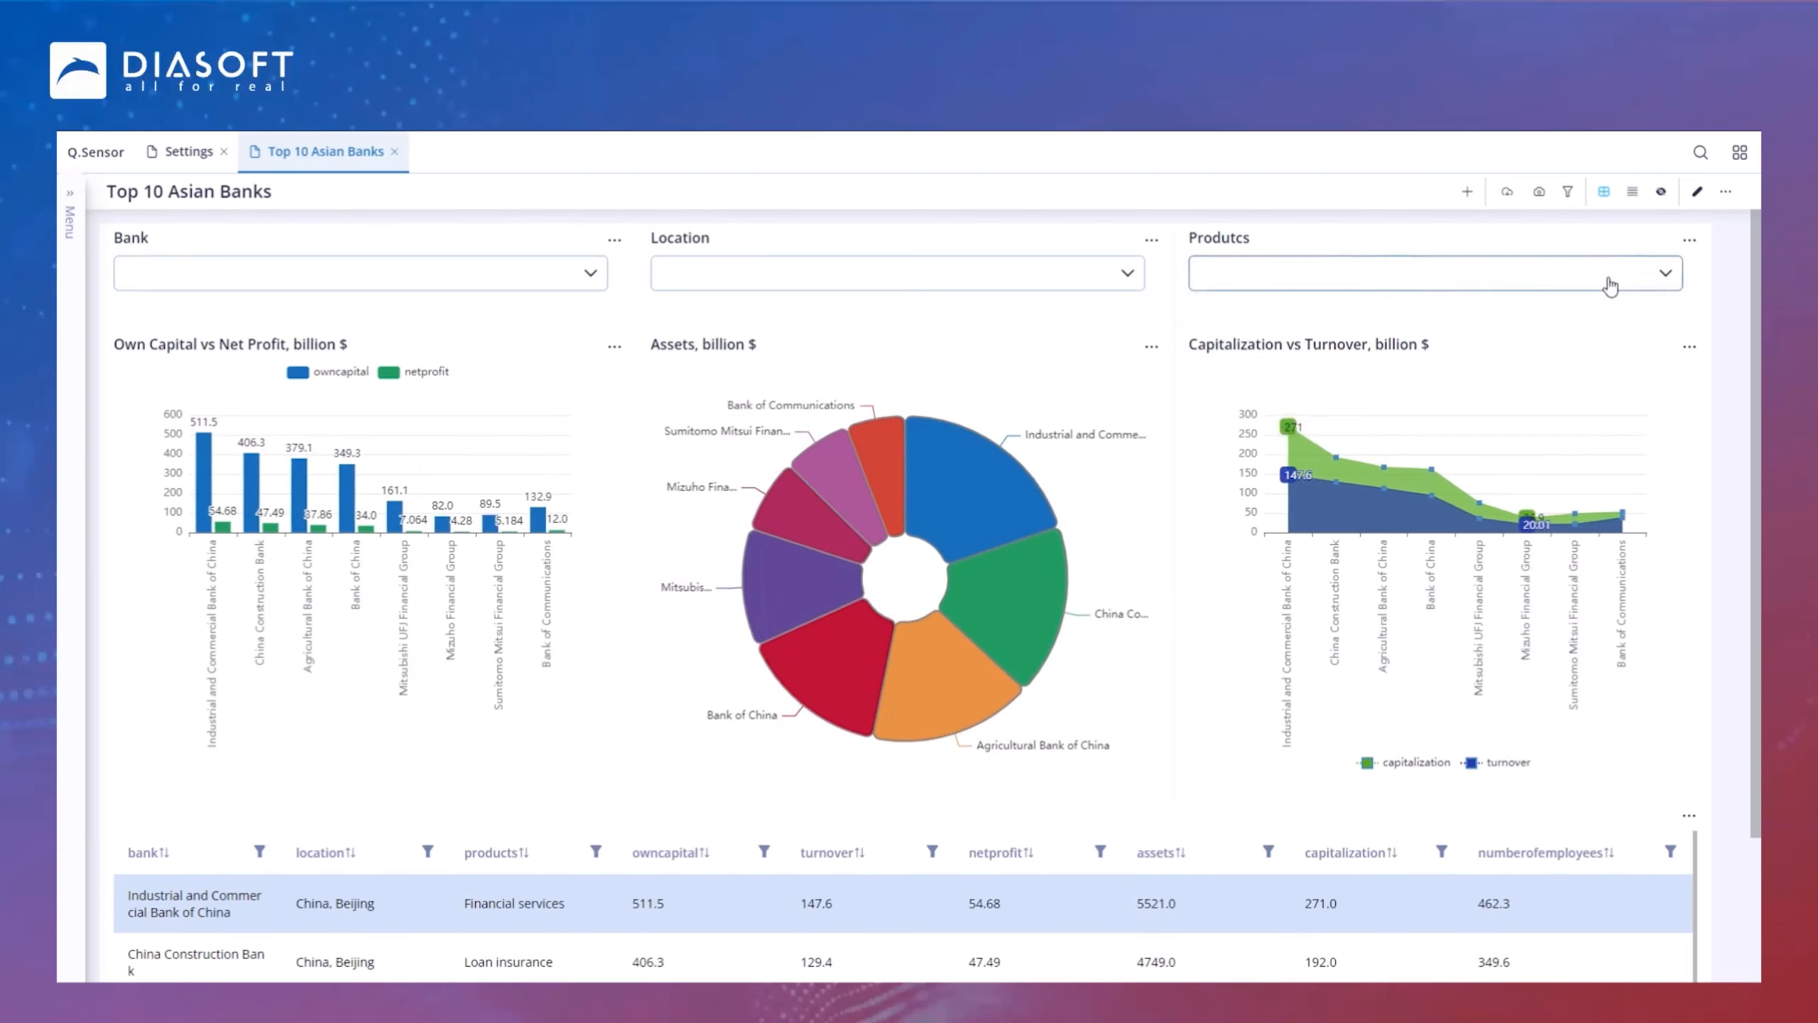
Step: Filter by Products Financial services and Loan insurance, review the charts and table, then clear the filter
left_click(1611, 276)
left_click(1210, 381)
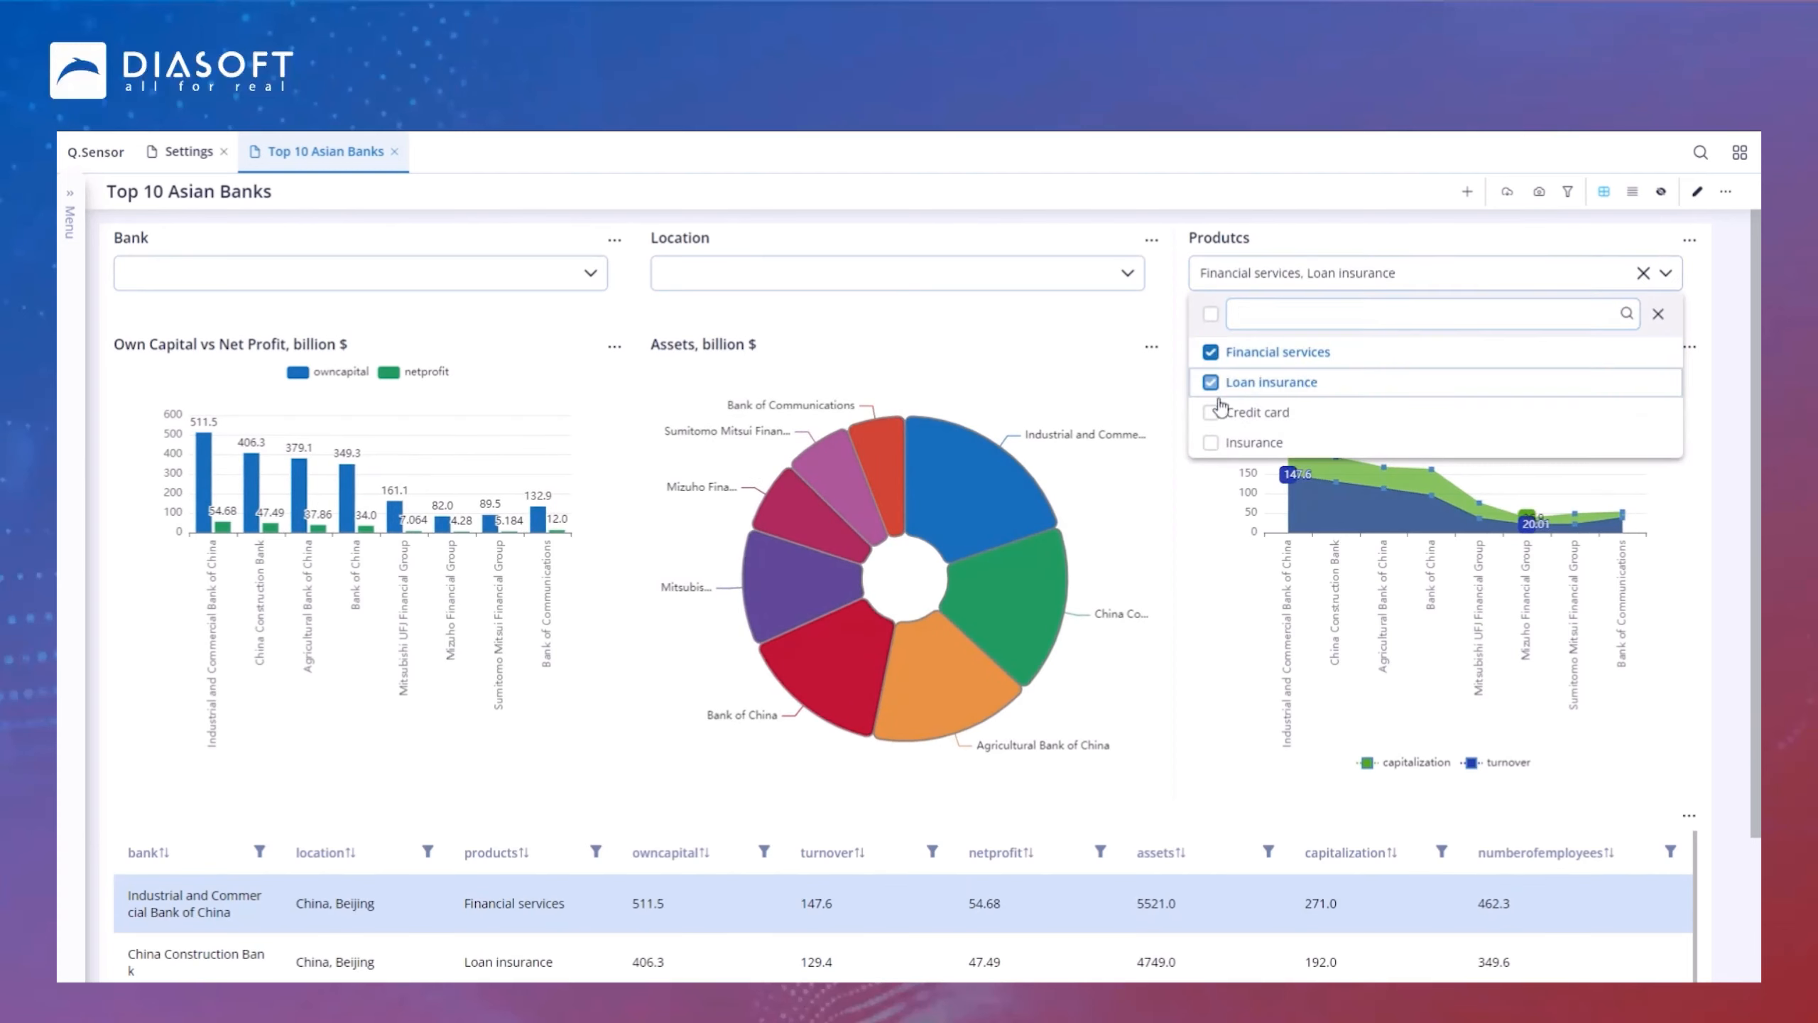
left_click(1321, 261)
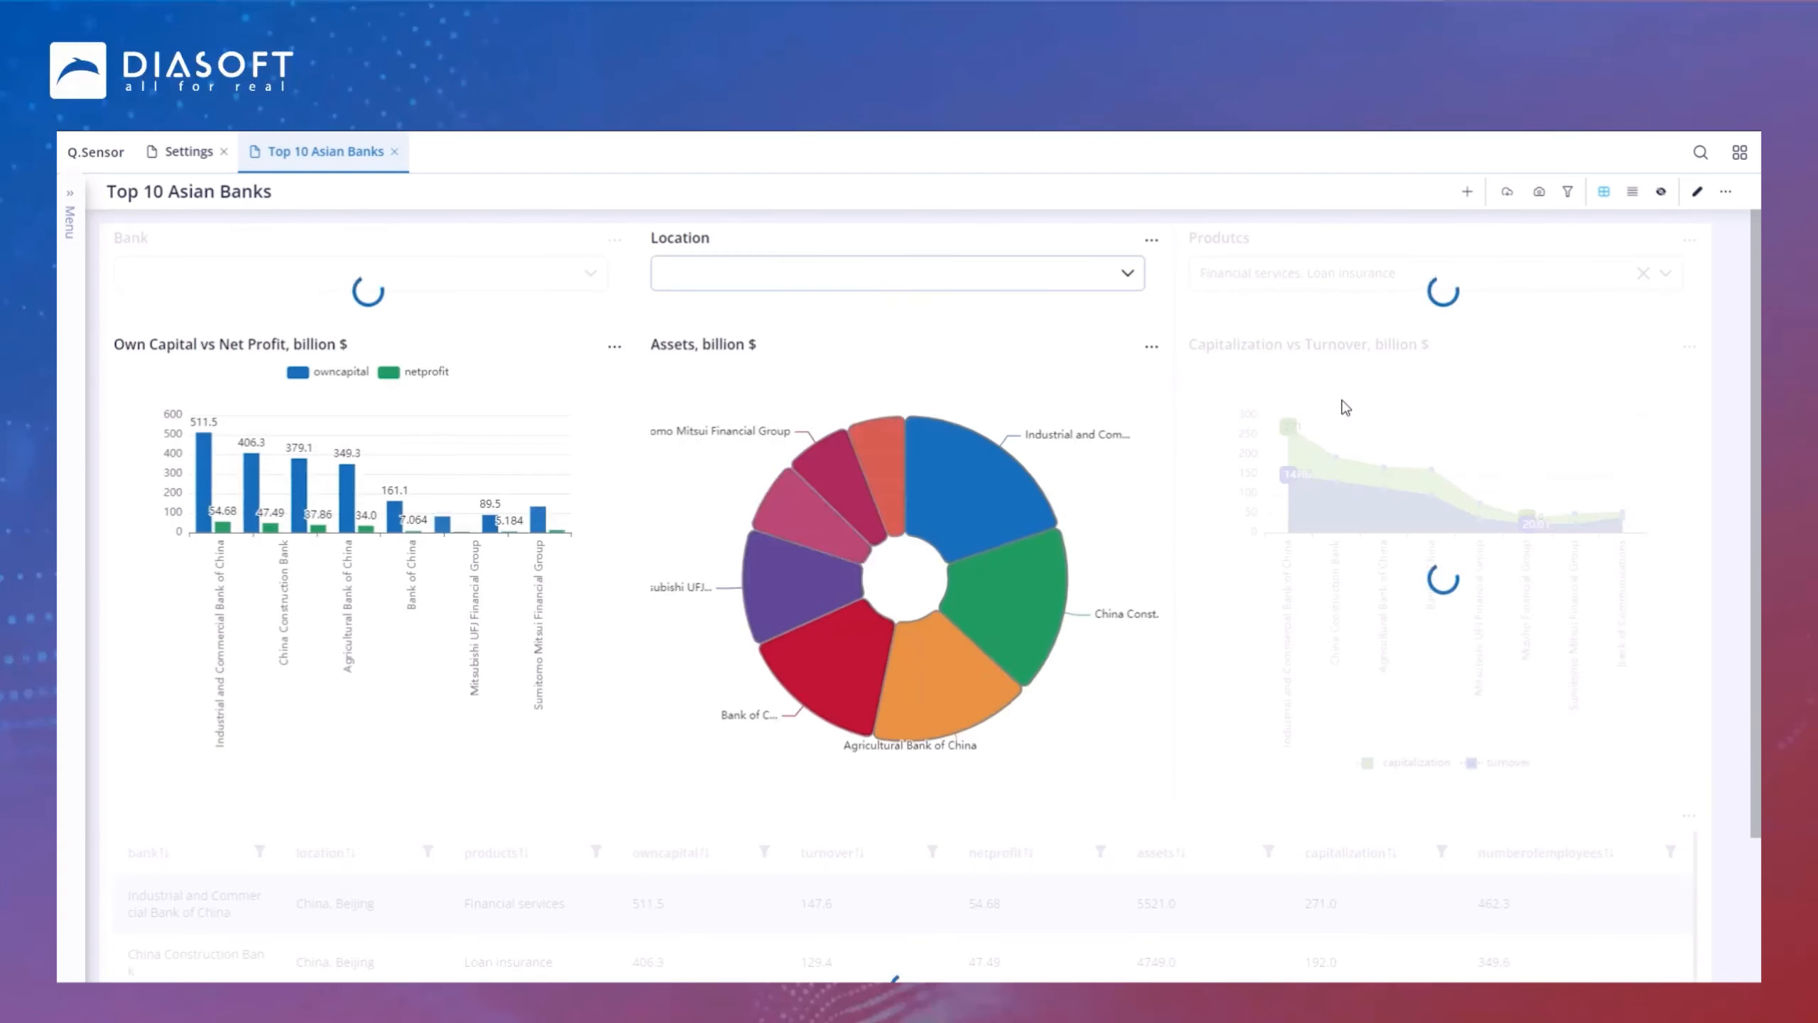
scroll(1344, 410, "down", 1)
scroll(1345, 410, "down", 2)
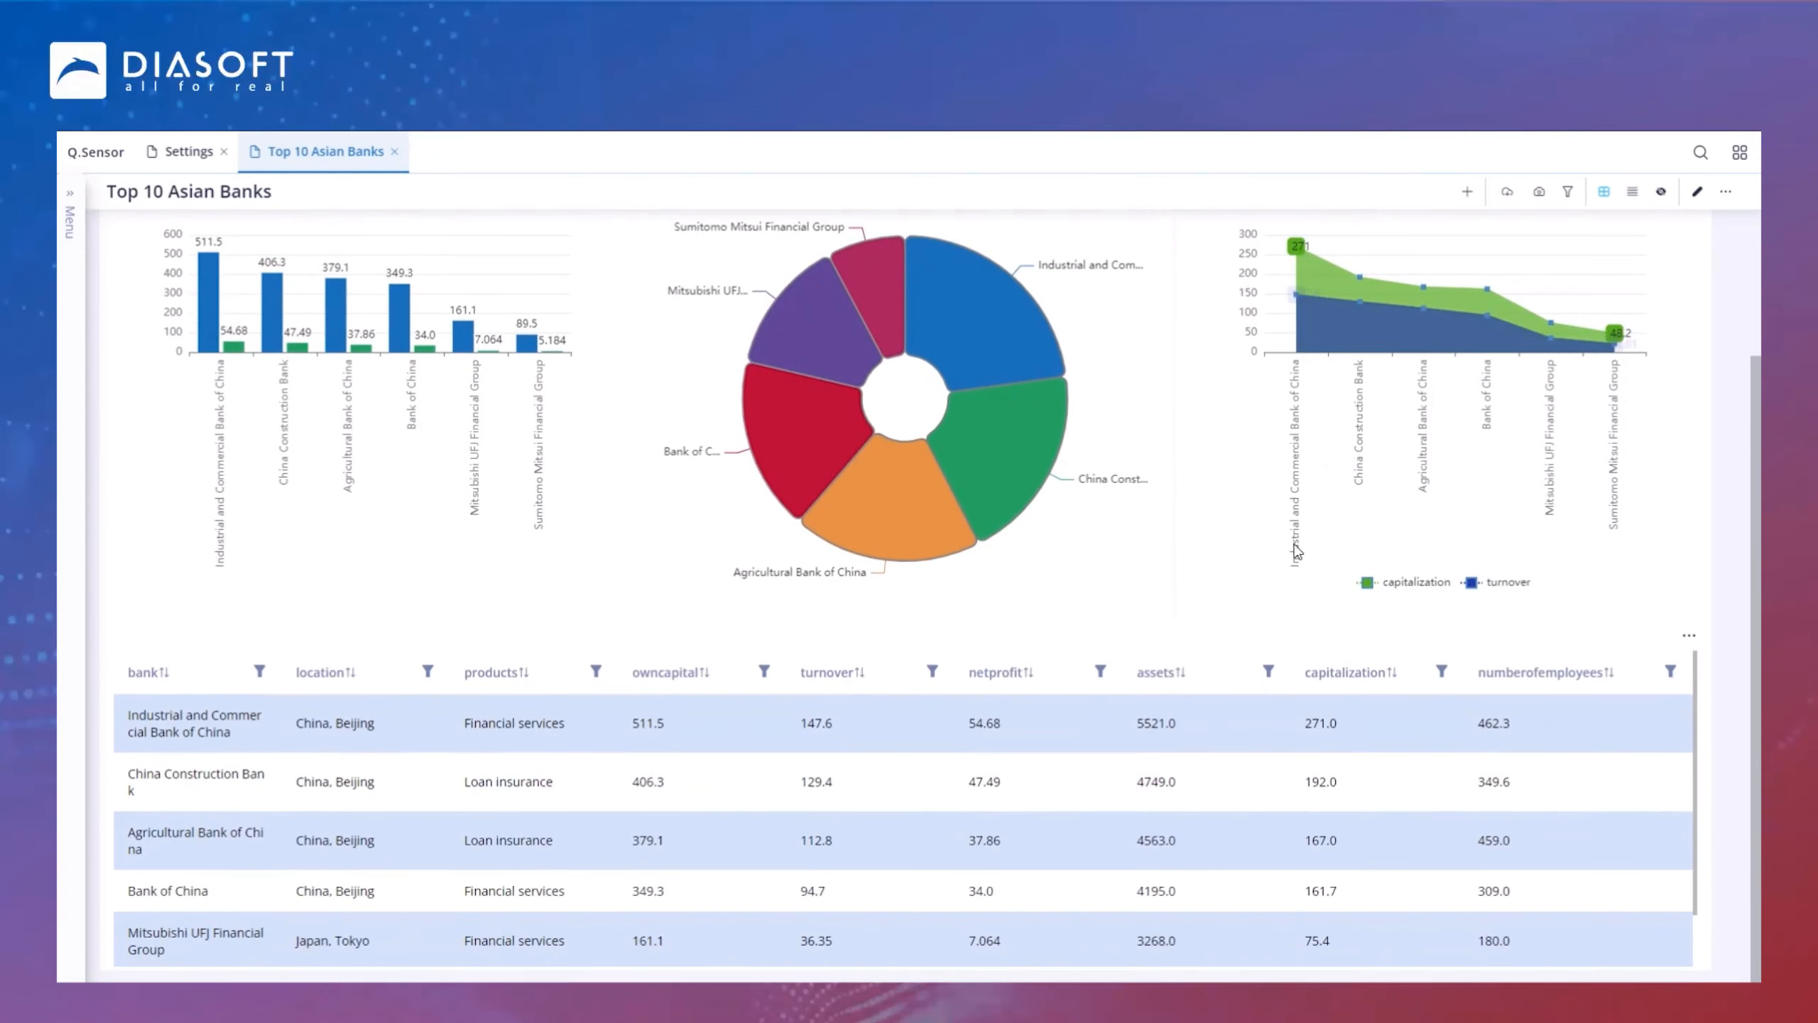
scroll(1296, 581, "up", 3)
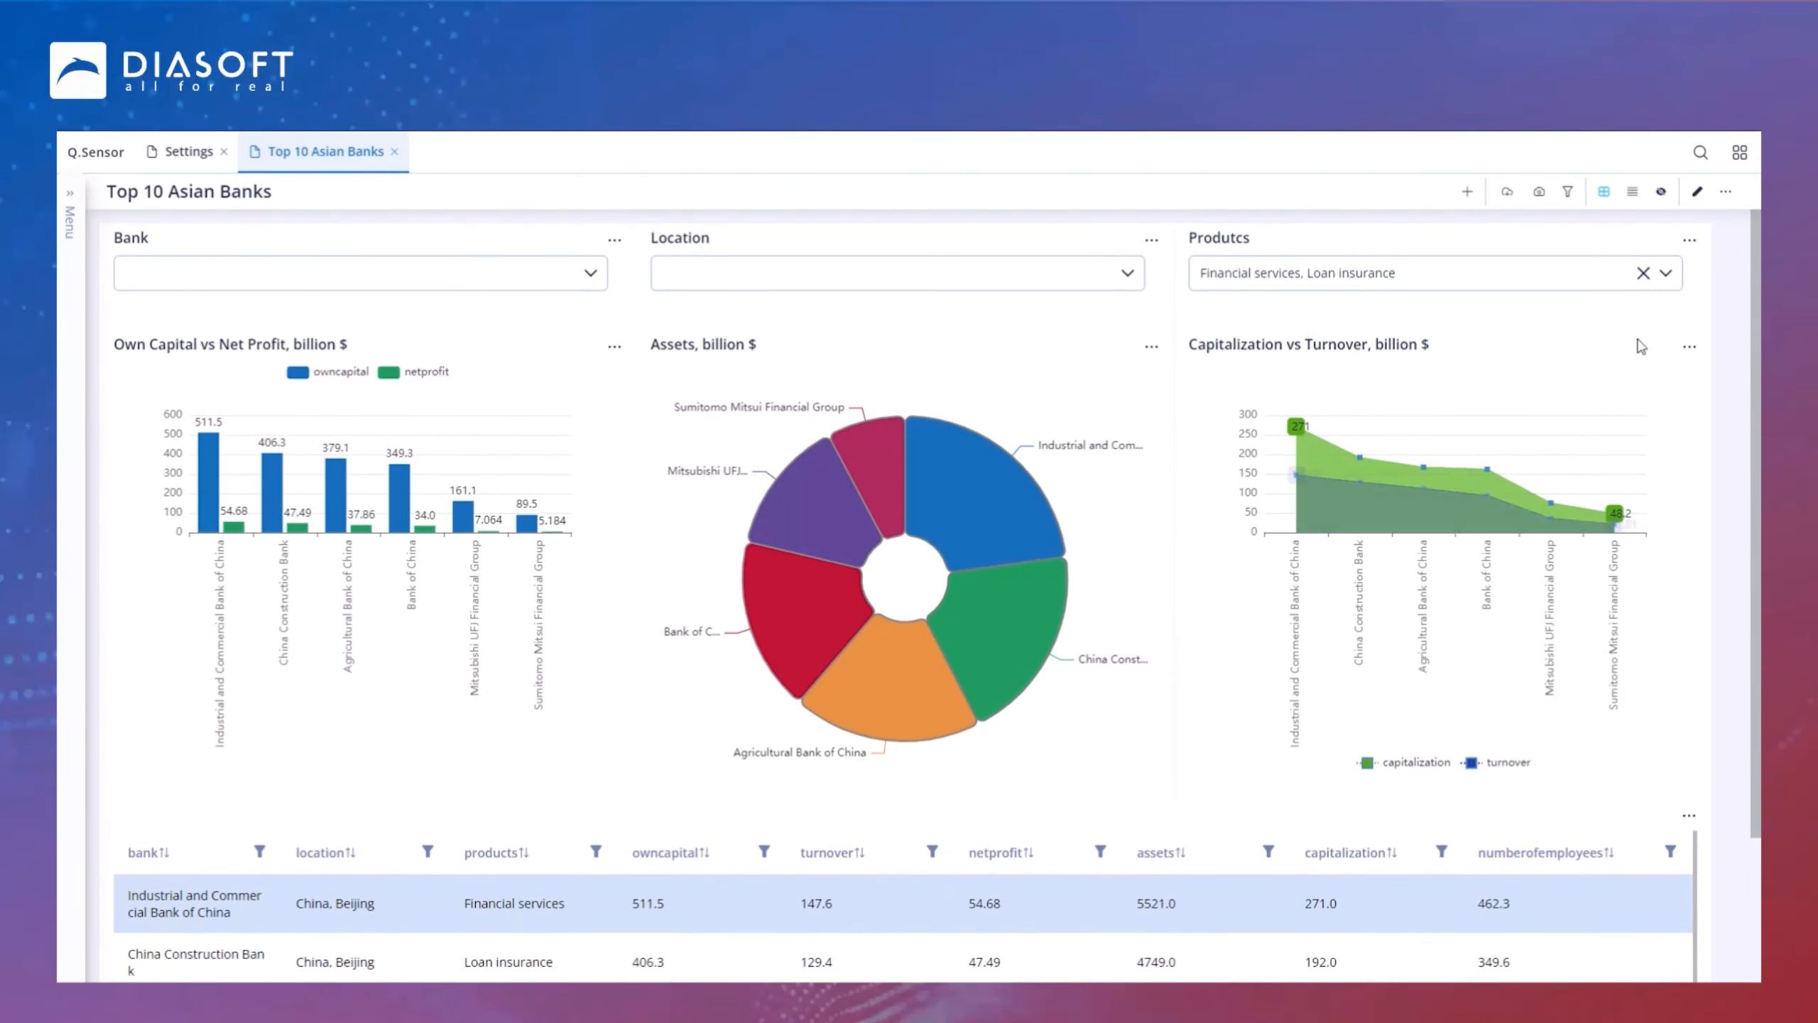
left_click(1643, 273)
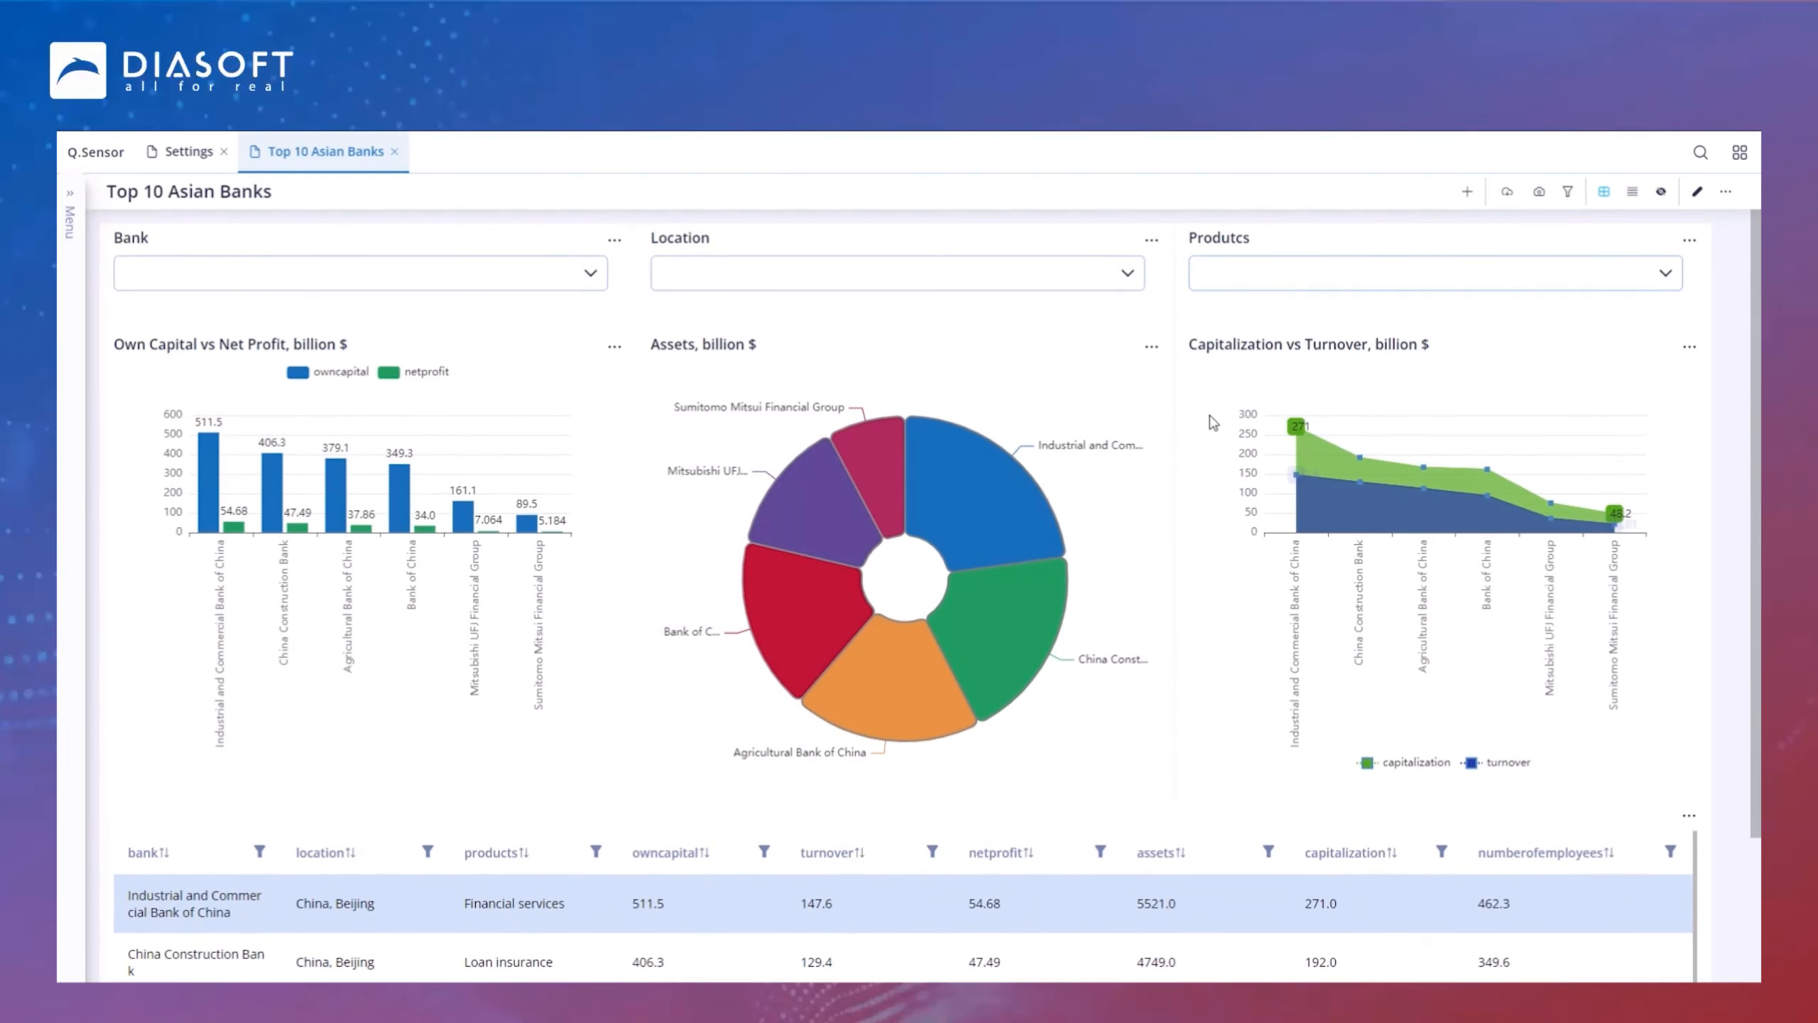
mouse_move(1054, 552)
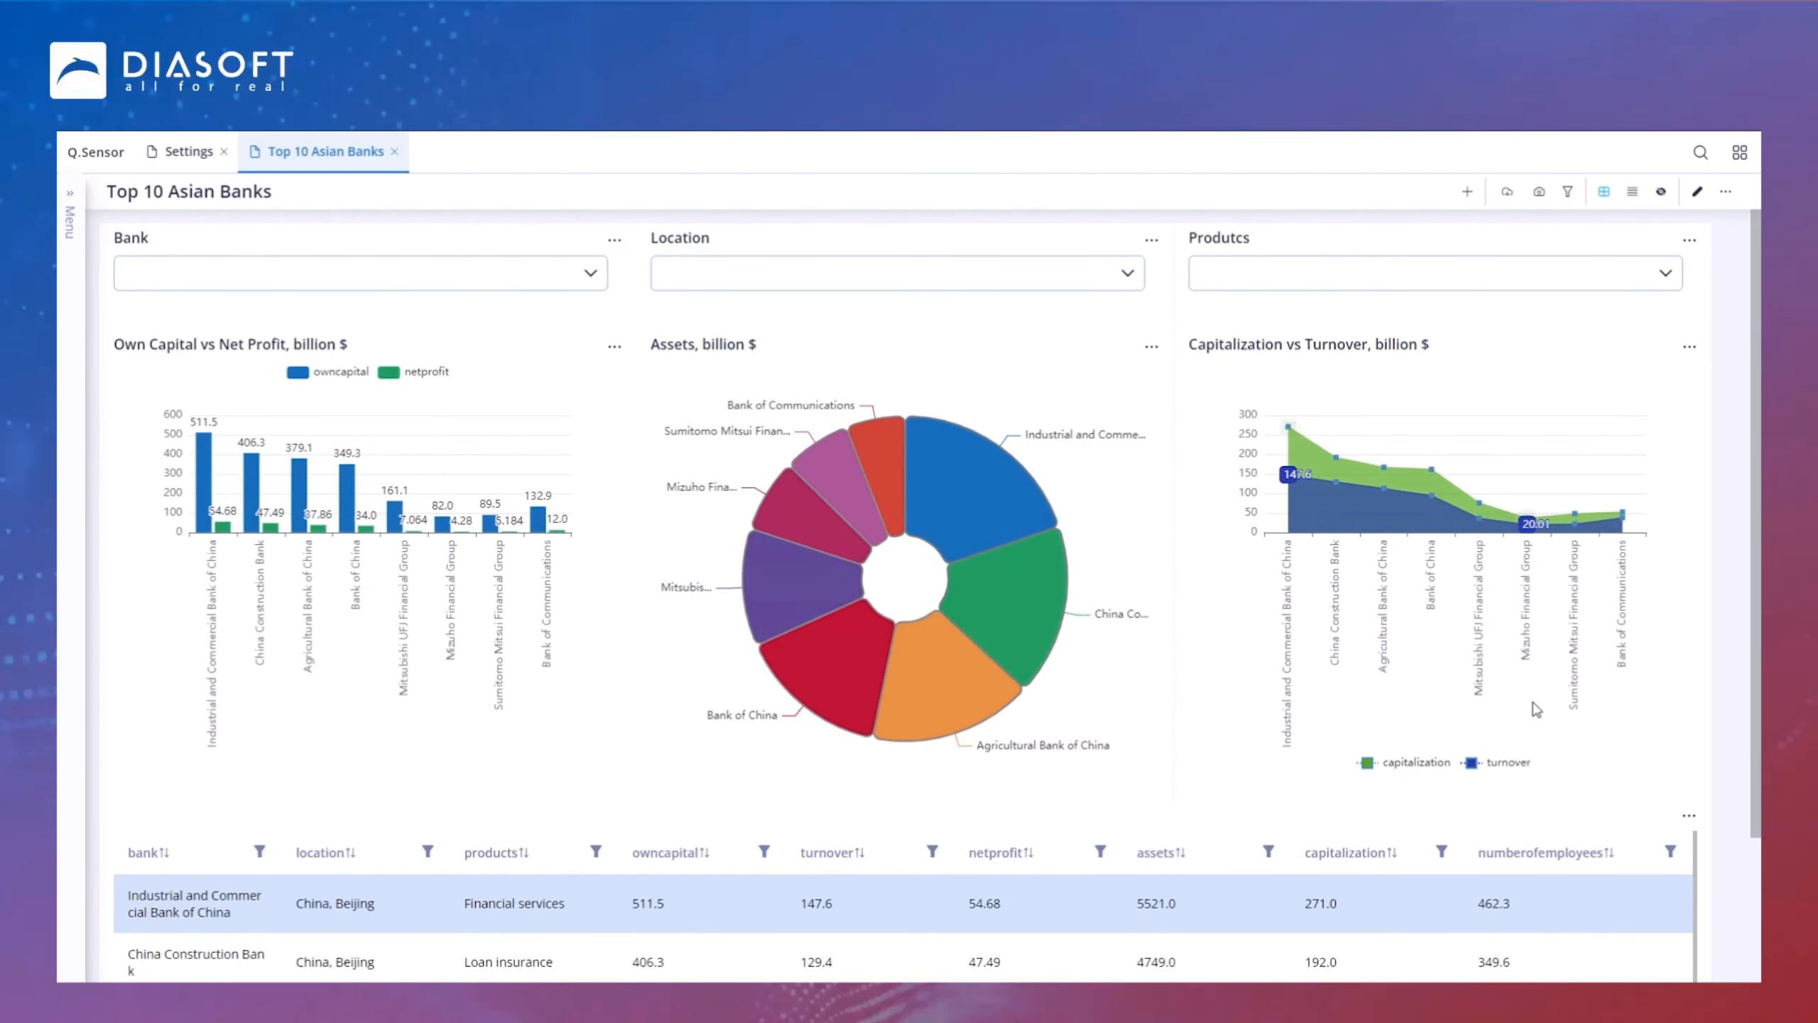
scroll(1510, 716, "down", 3)
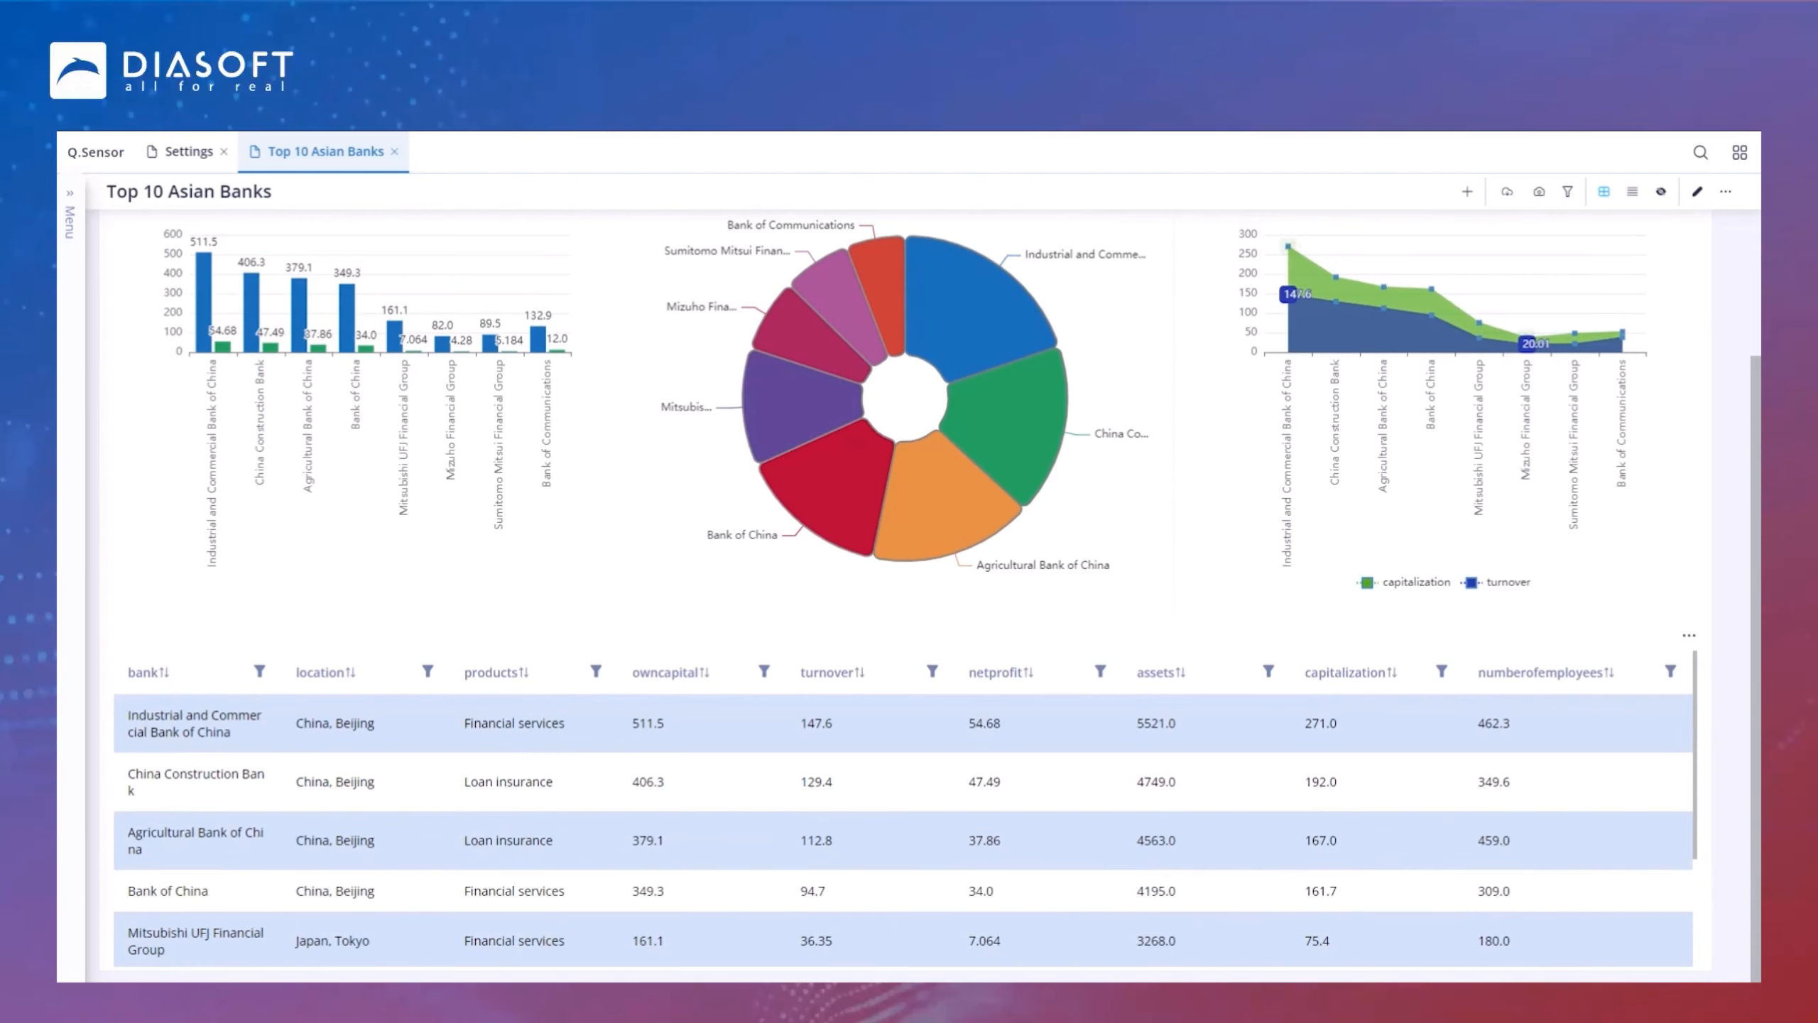